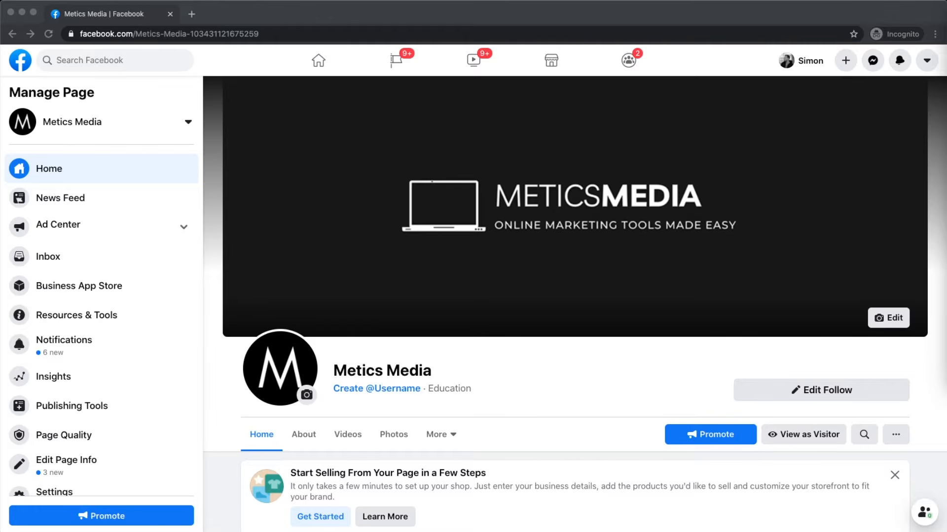
Step: Choose Page from the + Create menu to start a new Facebook Page
left_click(578, 397)
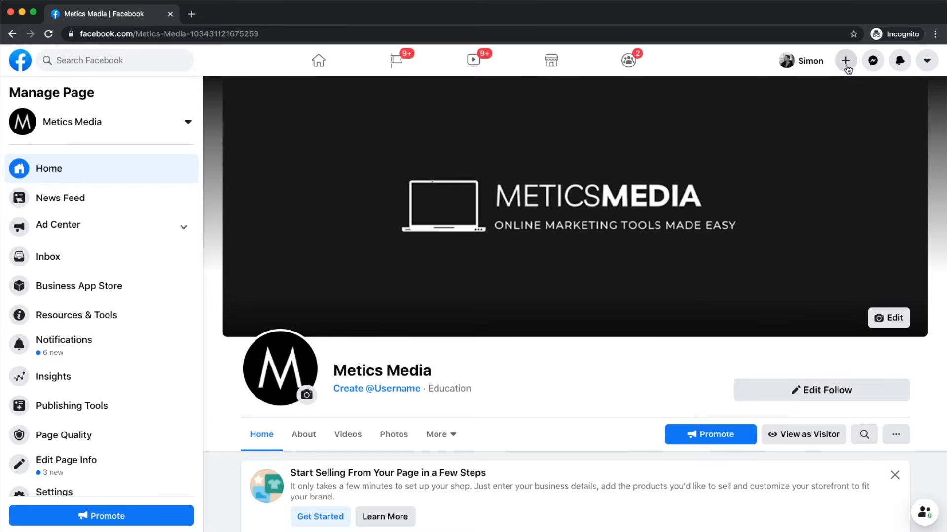
scroll(847, 69, "up", 5)
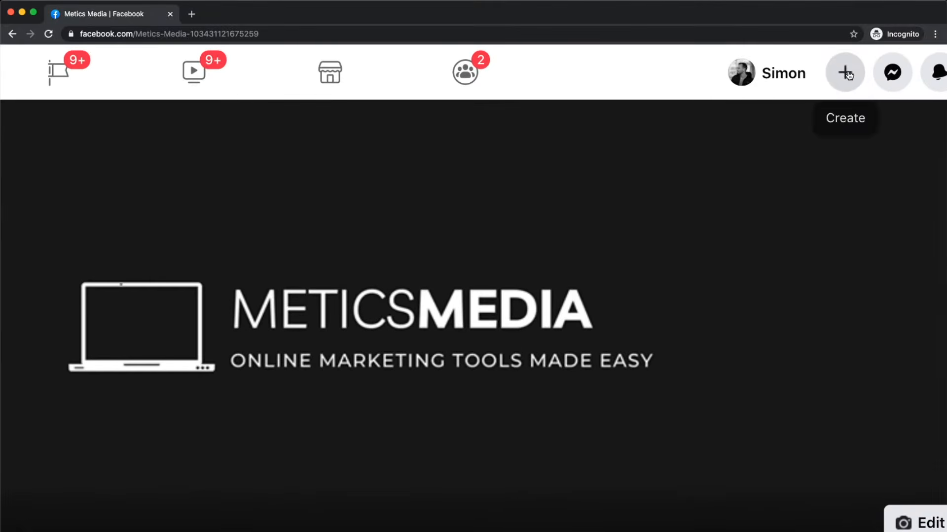
scroll(847, 70, "right", 1)
left_click(844, 72)
scroll(744, 207, "down", 5)
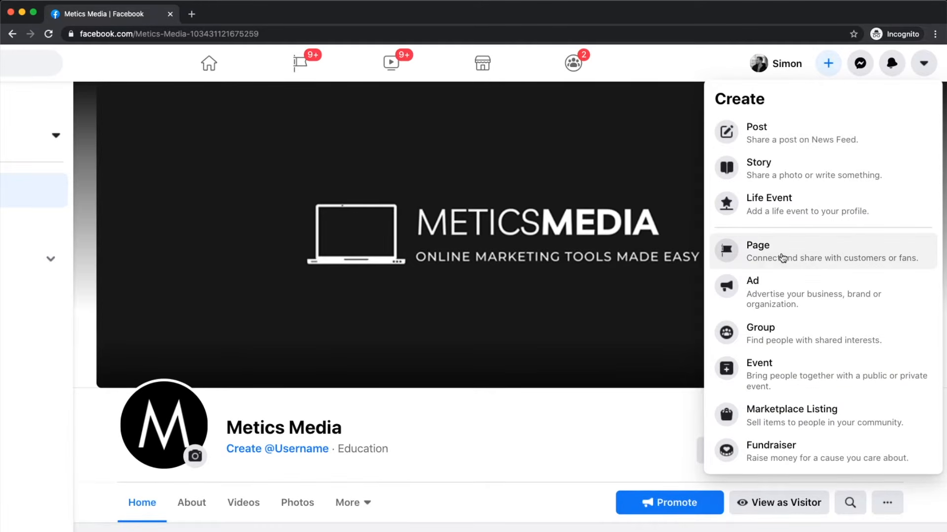
left_click(783, 257)
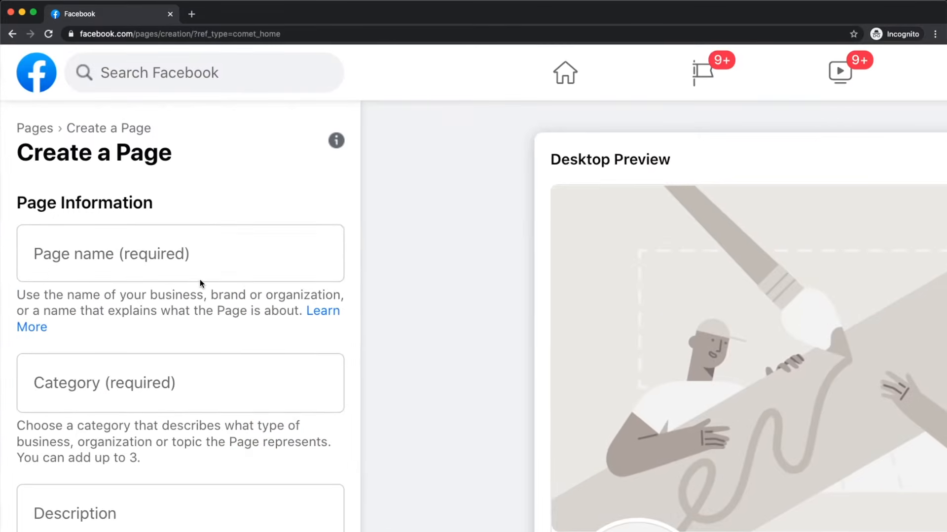
Step: Enter 'Burger Bros' as the Page name, correcting a stray letter, then move to Category
scroll(199, 279, "down", 1)
left_click(60, 201)
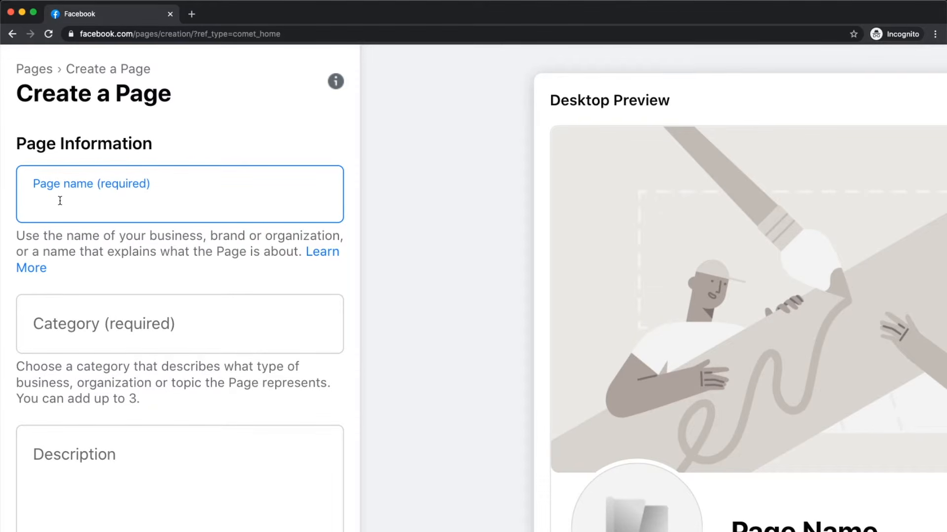
type("b")
key("BackSpace")
type("Burger Bros")
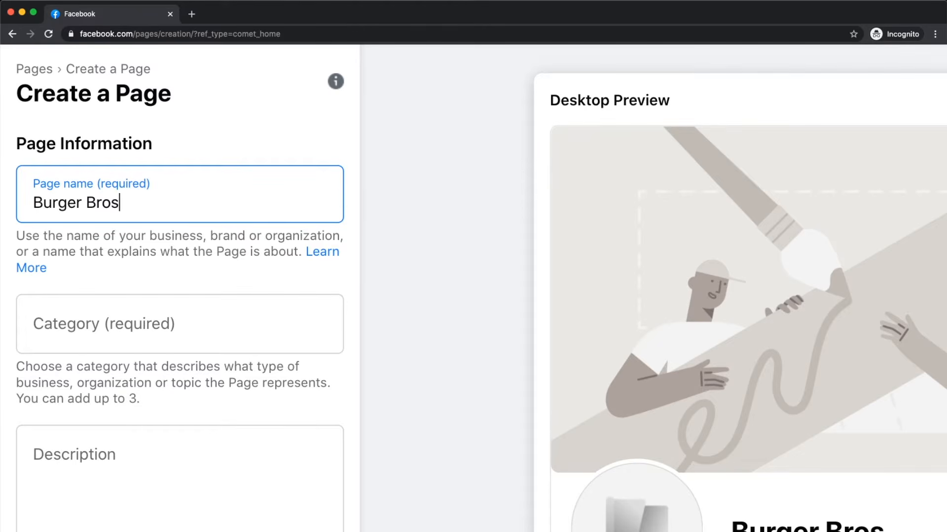
triple_click(36, 210)
left_click(137, 199)
scroll(122, 230, "down", 1)
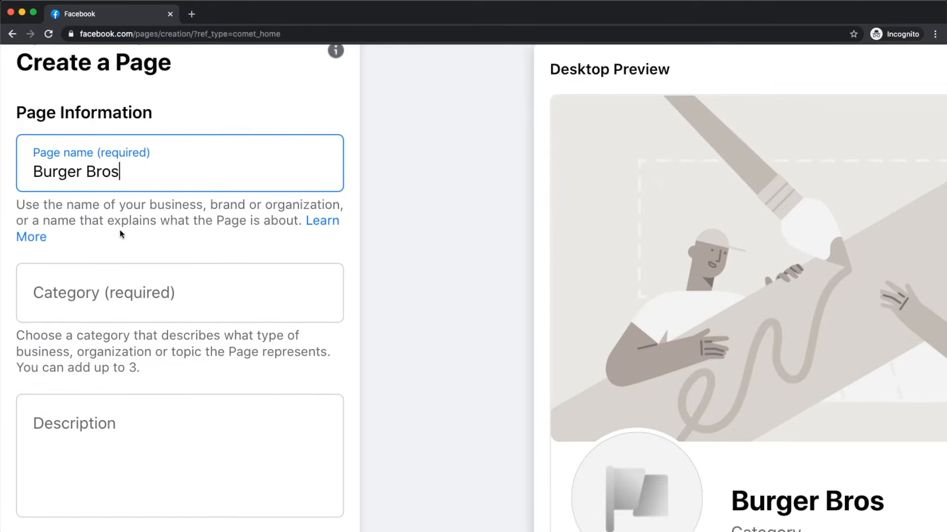
scroll(118, 236, "down", 1)
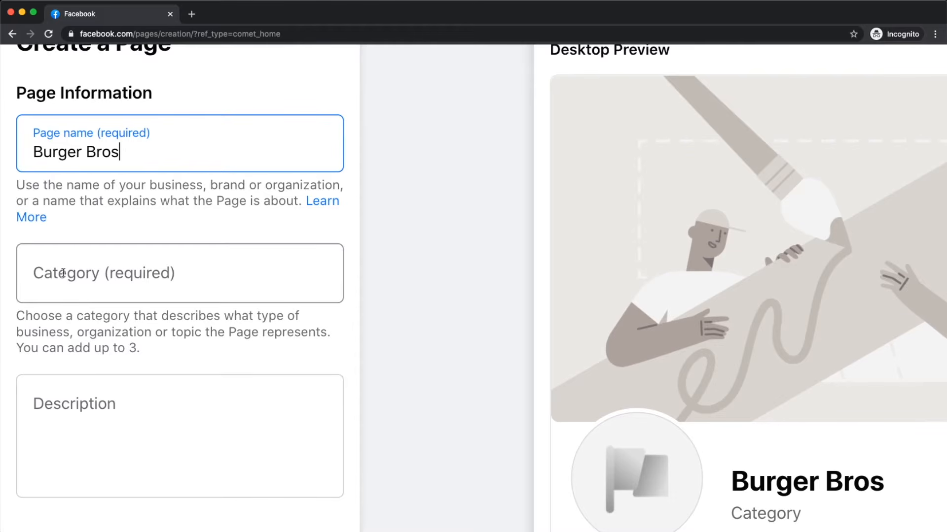
left_click(94, 283)
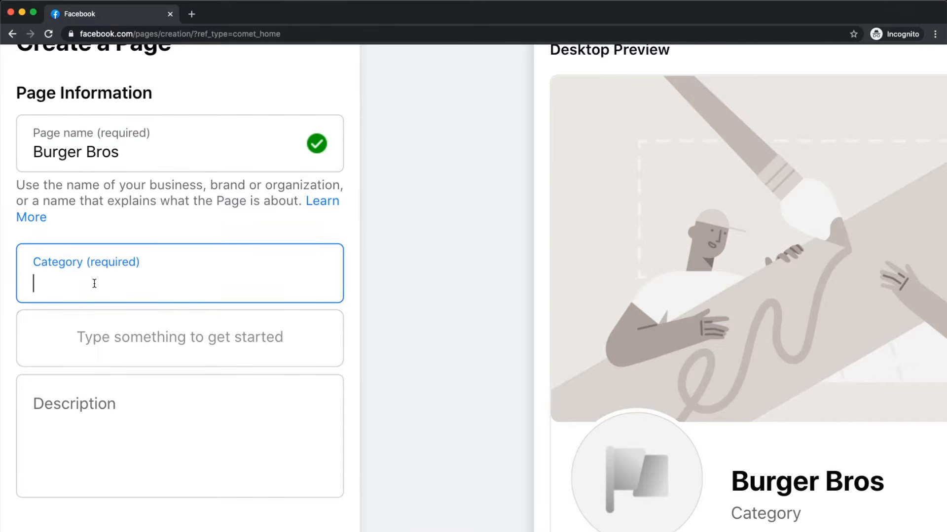
Step: Search 'burger' and add Burger Restaurant as the first category
type("burger")
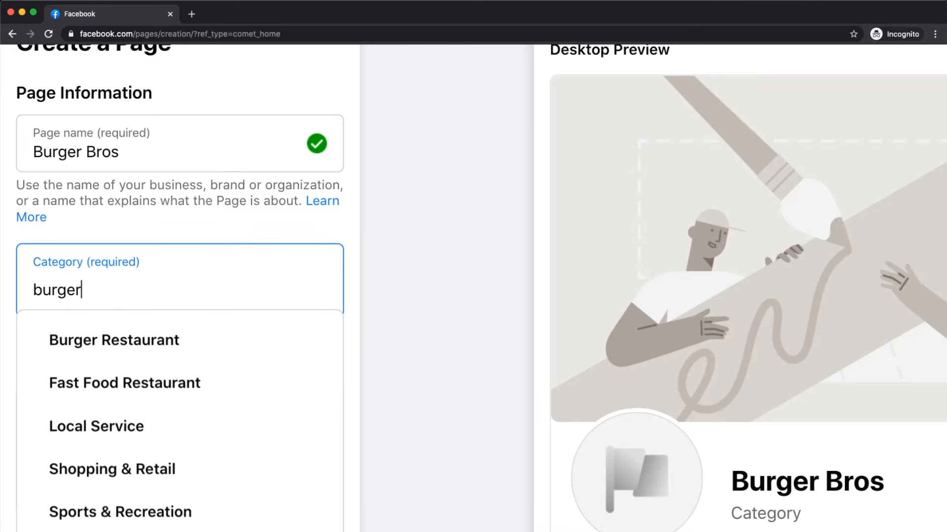
left_click(127, 345)
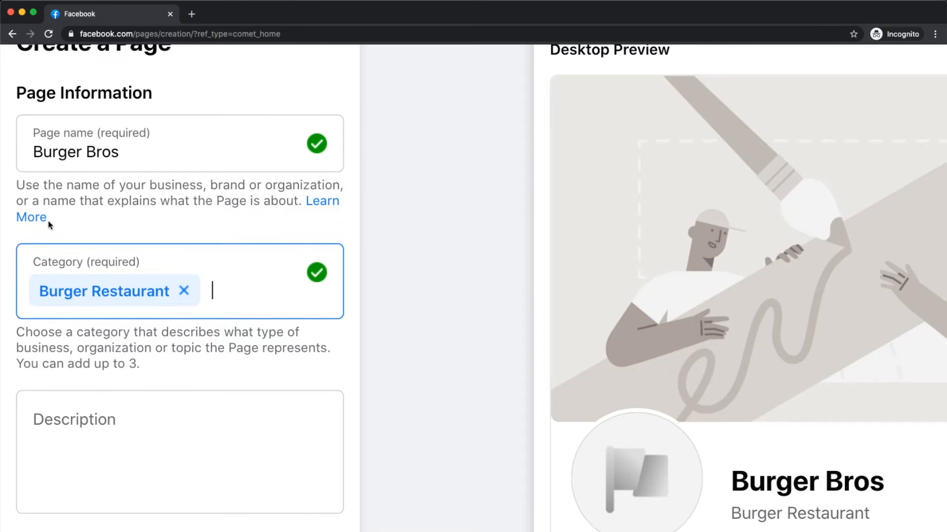
scroll(137, 282, "right", 8)
scroll(346, 375, "down", 10)
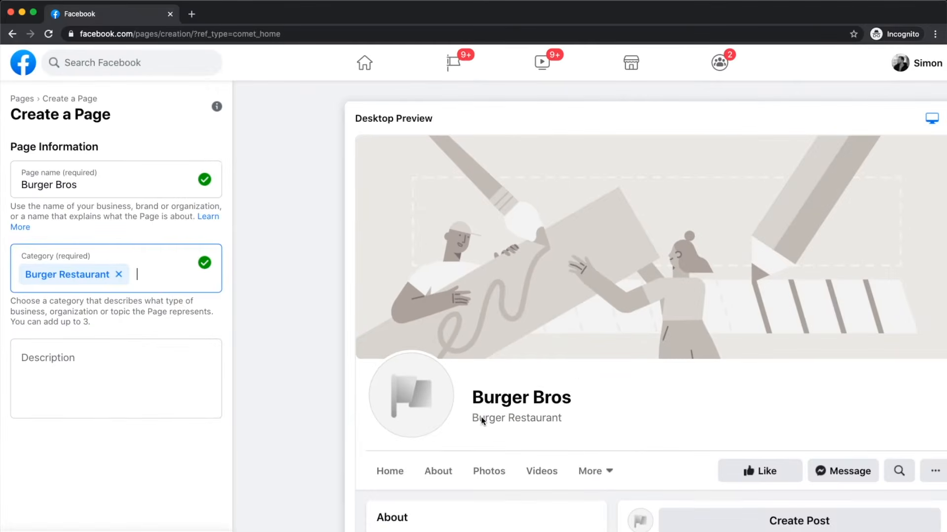
scroll(481, 420, "up", 10)
scroll(465, 380, "down", 10)
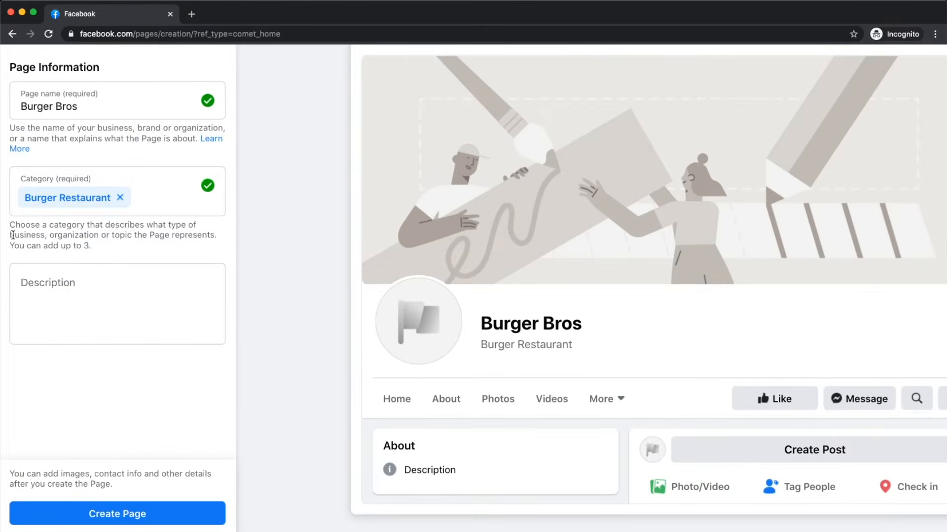
scroll(13, 236, "up", 5)
Step: Add Fast Food Restaurant and Food & Beverage as the second and third categories
left_click(288, 216)
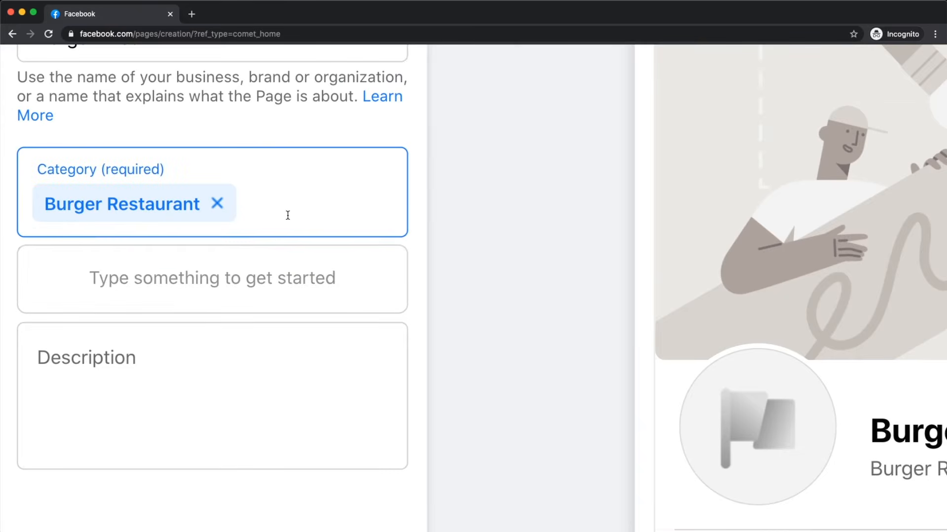
type("burger")
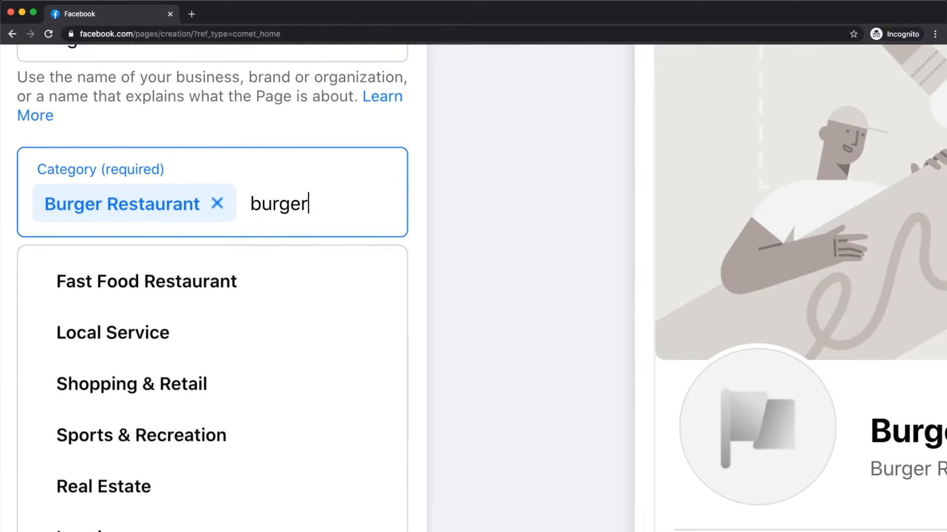
left_click(219, 281)
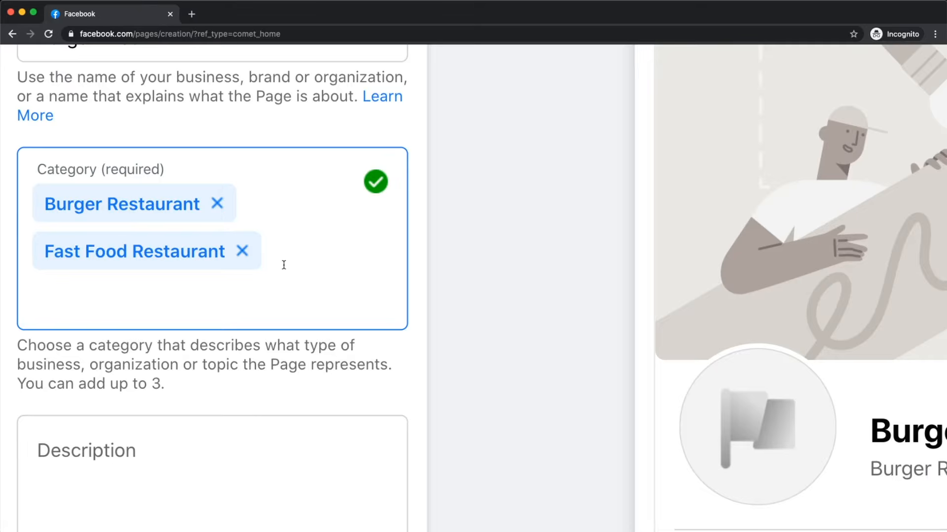
type("re")
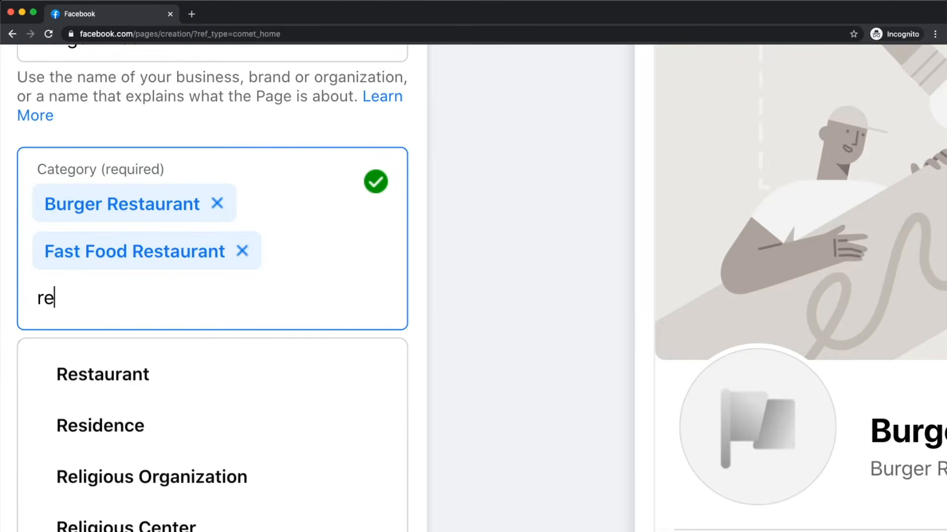
key("BackSpace")
key("BackSpace")
type("food")
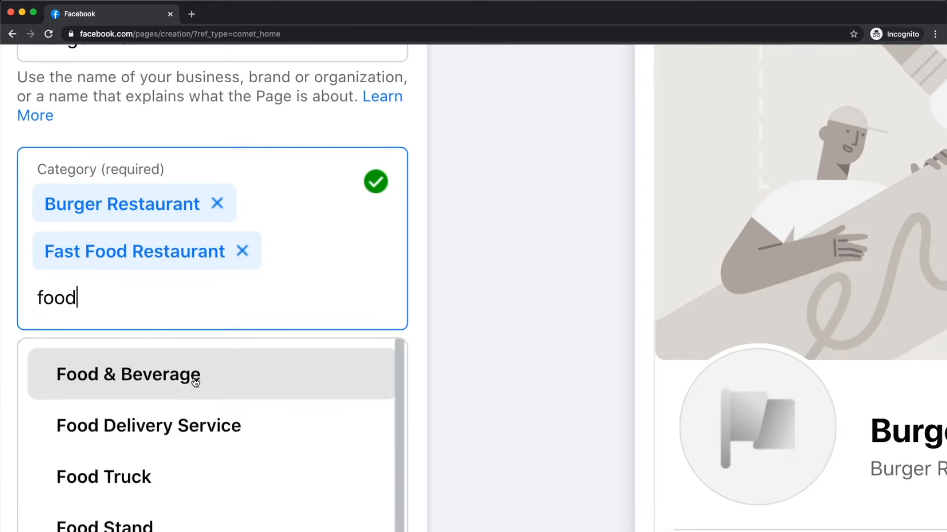
scroll(192, 379, "down", 1)
left_click(175, 379)
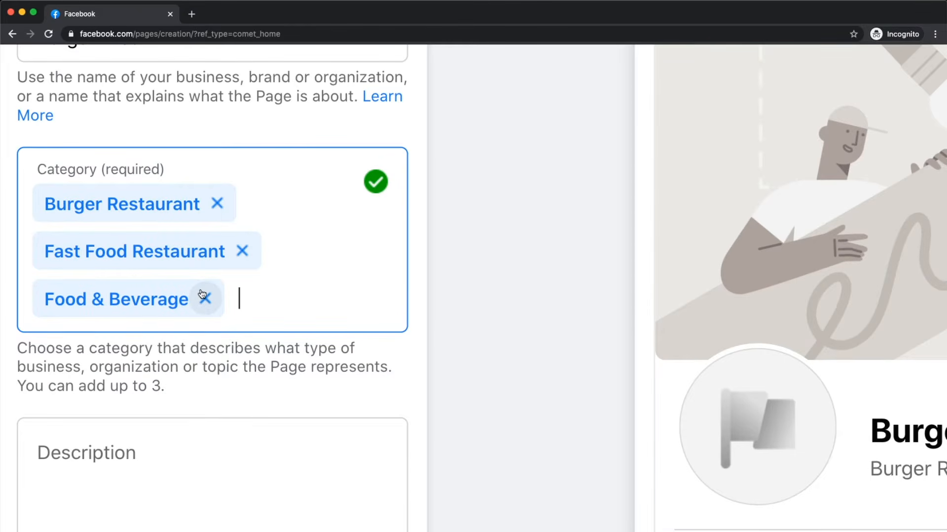
Step: Scroll down and place the cursor in the Description field
scroll(200, 294, "down", 3)
scroll(200, 293, "down", 3)
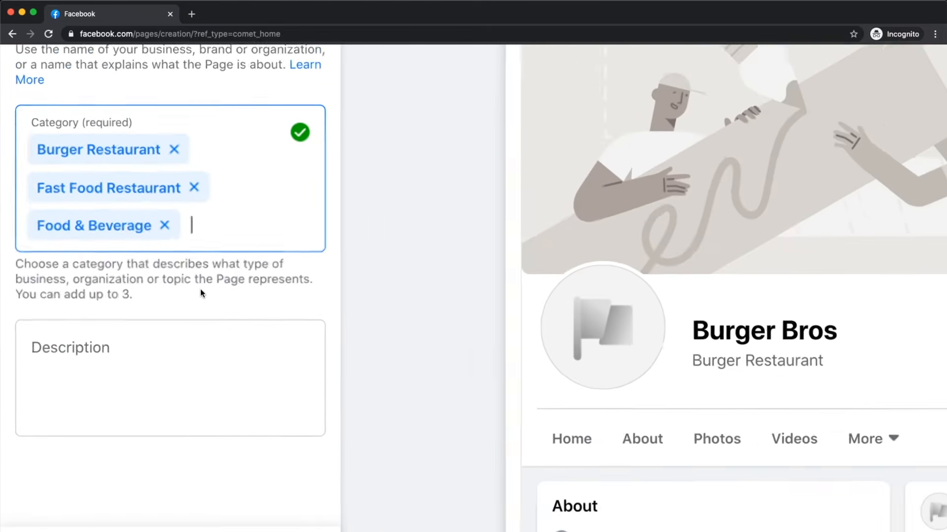
scroll(83, 350, "down", 2)
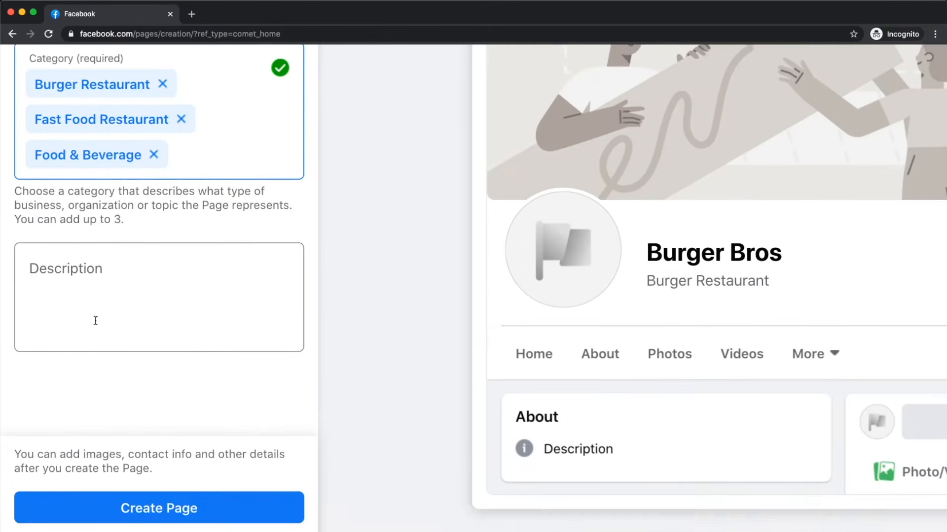
left_click(87, 282)
scroll(88, 282, "down", 1)
left_click_drag(105, 397, 112, 398)
left_click(73, 287)
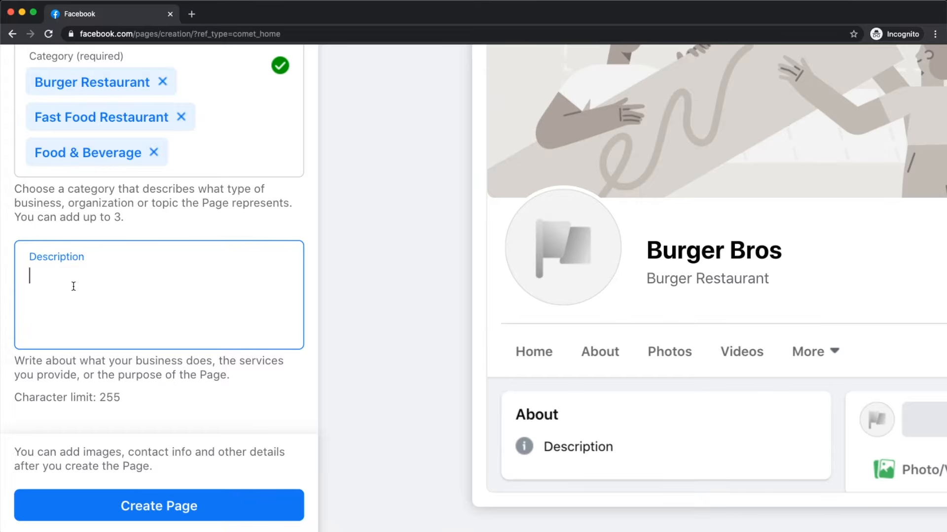
Step: Paste the prepared welcome paragraph about never-frozen beef burgers into the Description
left_click(59, 250)
type("Welcome to Burger Bros! We make sure to provide you with the best of the best, using 100% pure, never-frozen beef burgers and the freshest ingredients. Visit us today for the ultimate burger experience!")
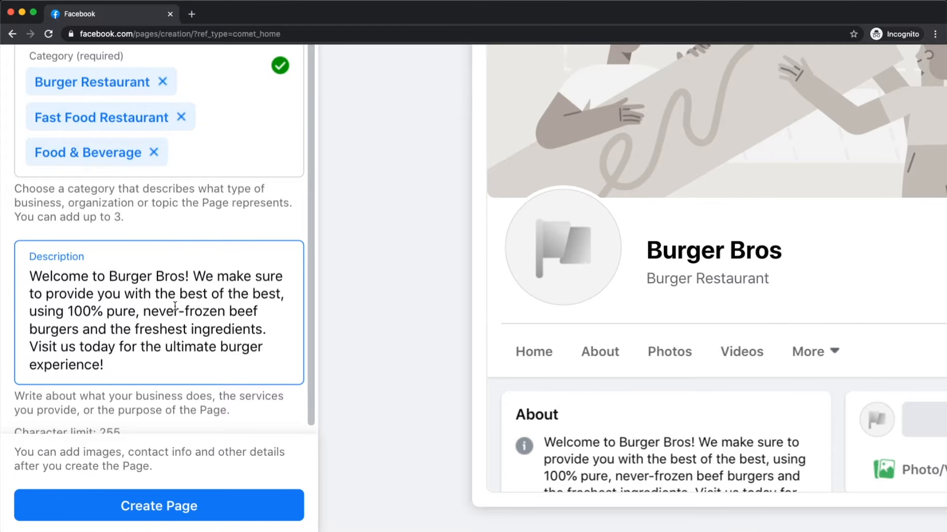
scroll(104, 324, "down", 1)
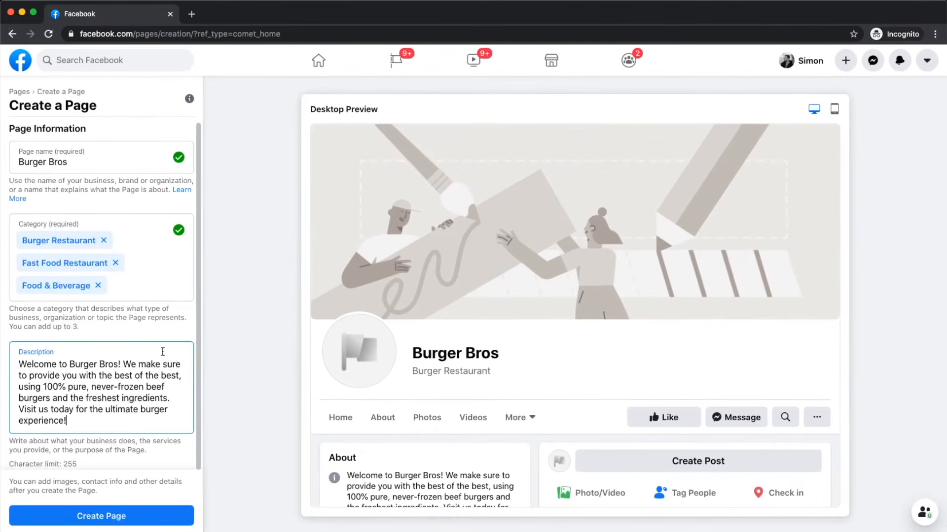
scroll(163, 351, "up", 1)
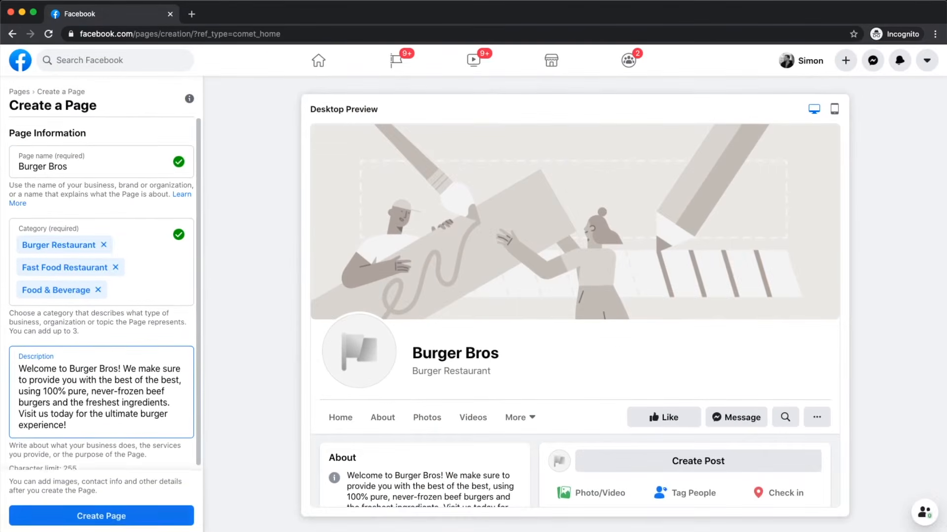
Step: Rename the Page to BurgerBros after the duplicate-name error and create it
left_click(86, 518)
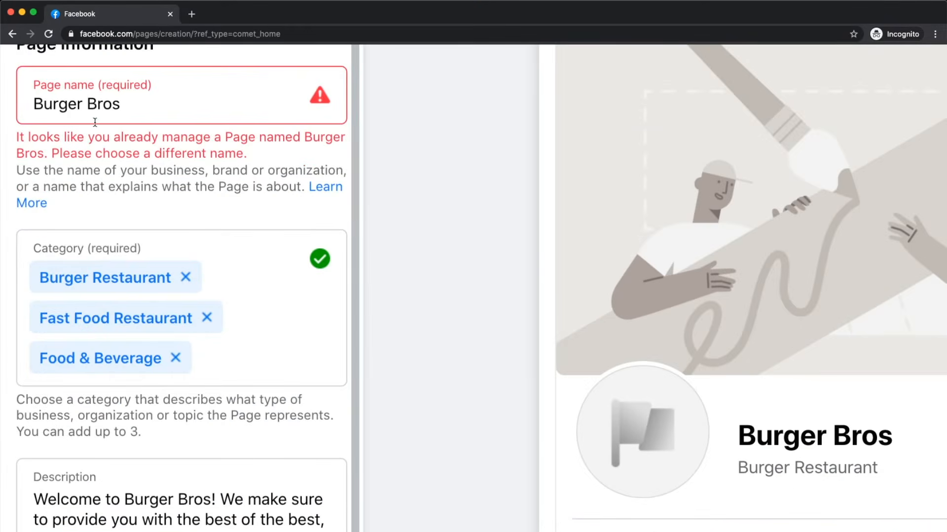
left_click(90, 104)
key("BackSpace")
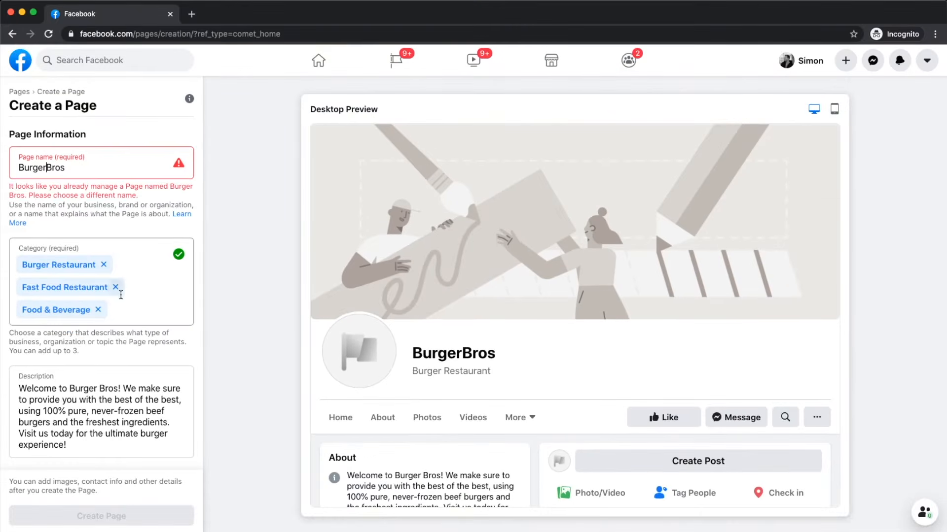
left_click(76, 227)
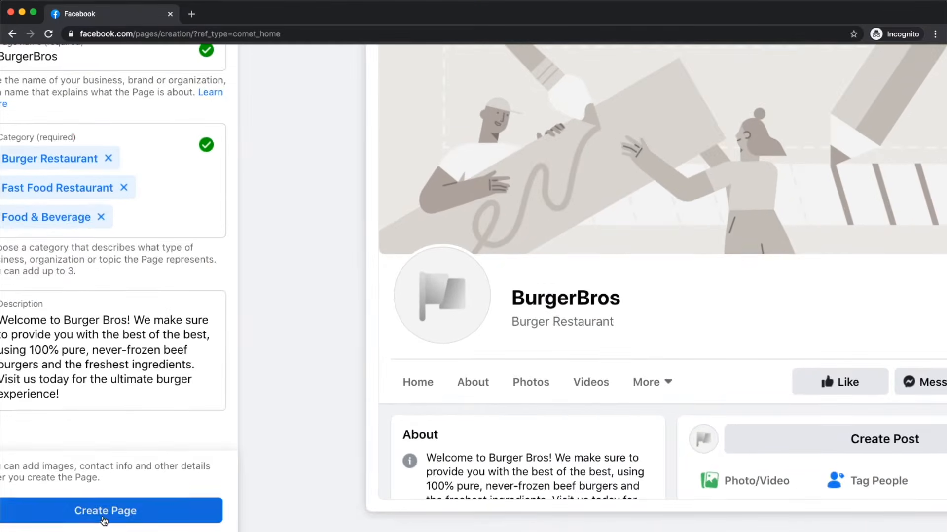
left_click(100, 520)
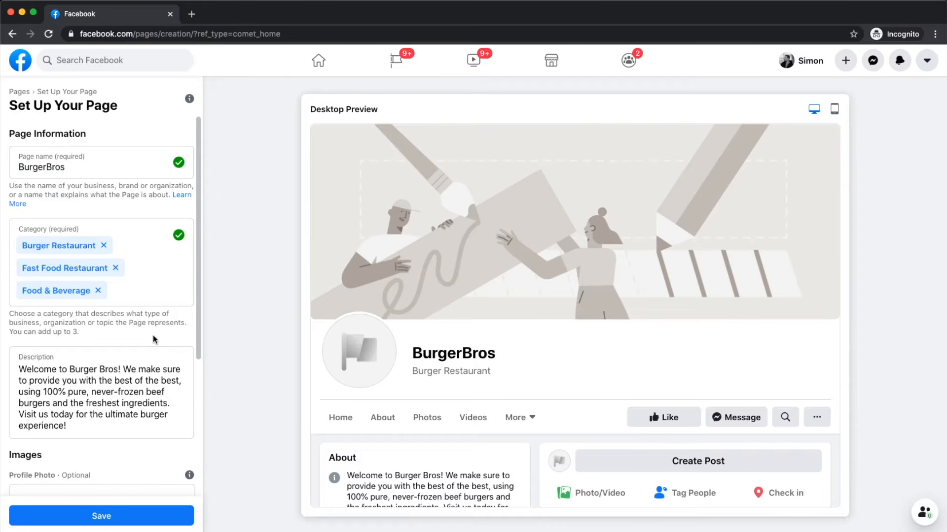
Step: Upload logo.png from the FB Page Tutorial folder as the profile picture
scroll(153, 336, "down", 1)
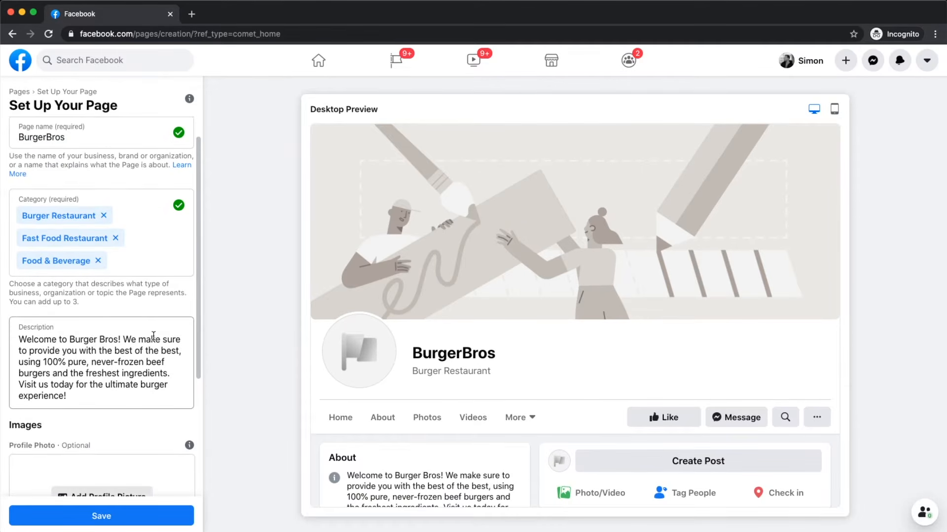
scroll(154, 336, "down", 5)
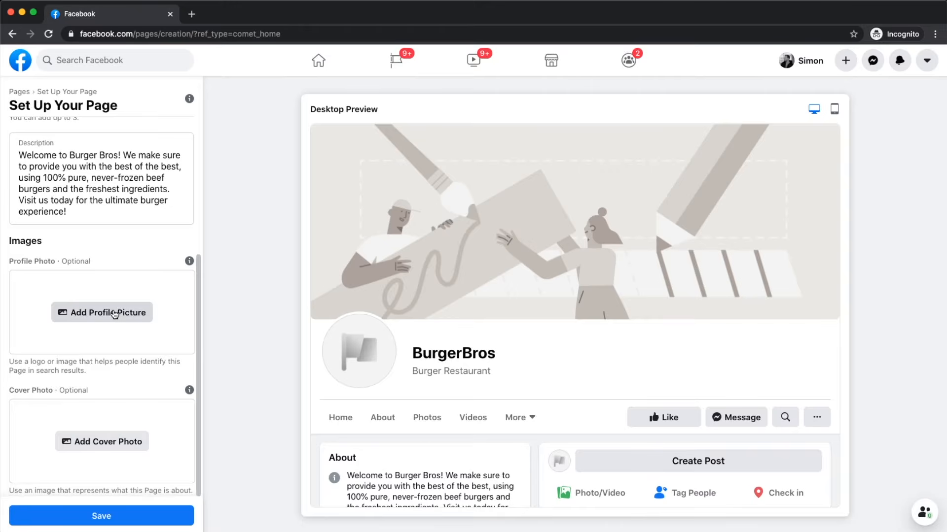
scroll(359, 340, "up", 5)
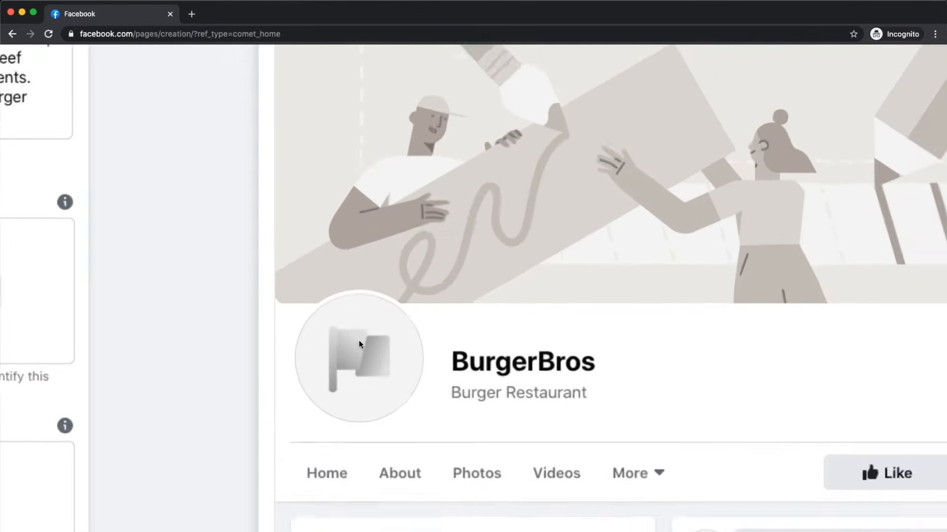
scroll(359, 340, "up", 2)
scroll(333, 398, "down", 7)
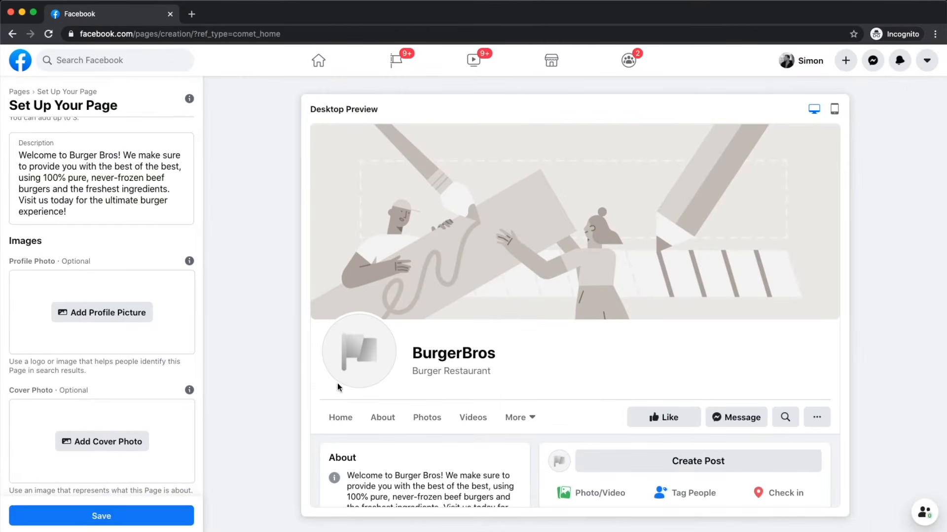
left_click(74, 314)
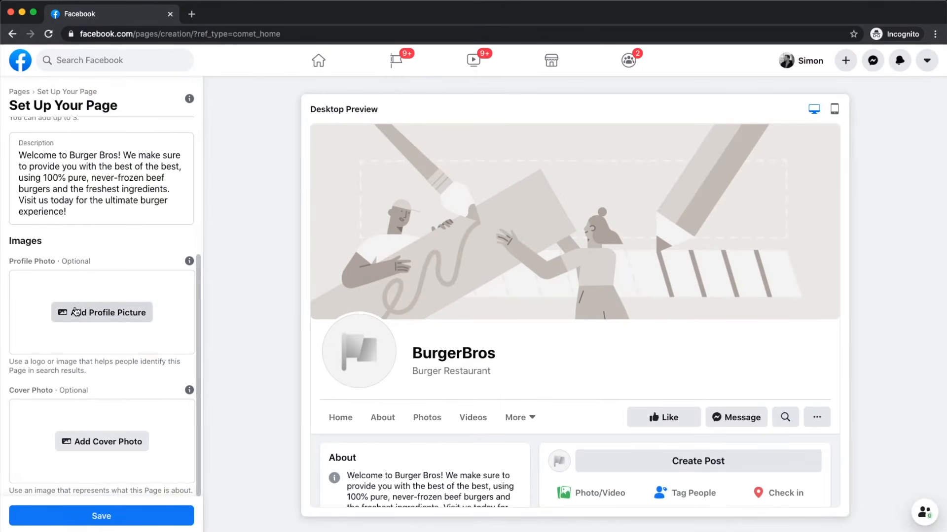
left_click(304, 82)
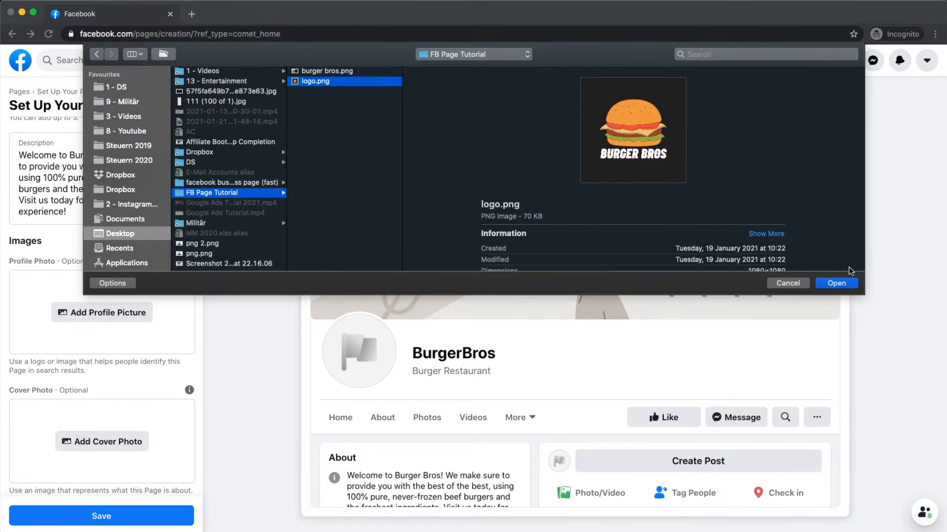
left_click(839, 283)
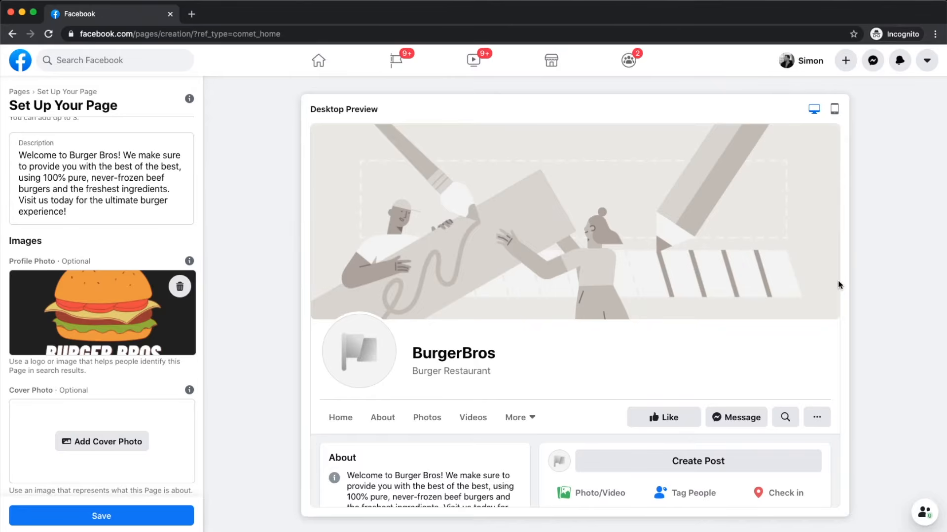
scroll(336, 357, "up", 5)
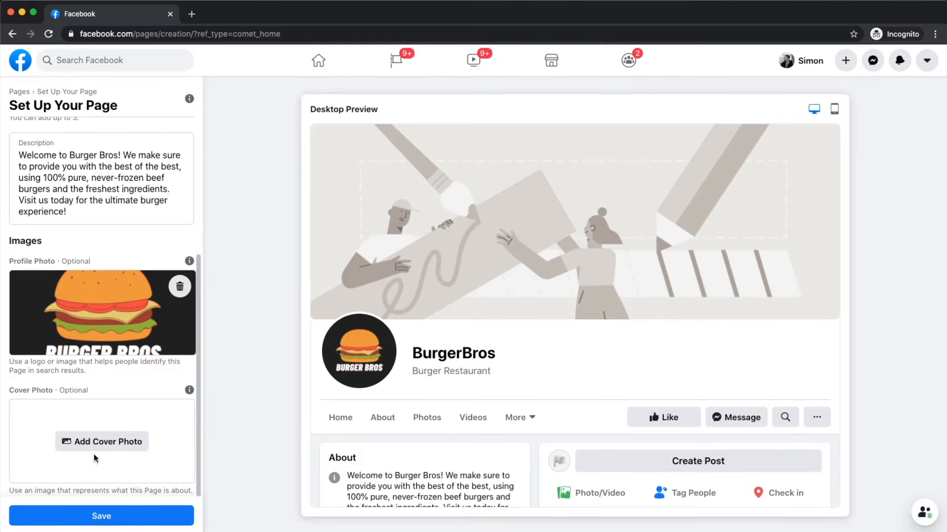
Step: Upload burger bros.png as the Page's cover photo
left_click(98, 441)
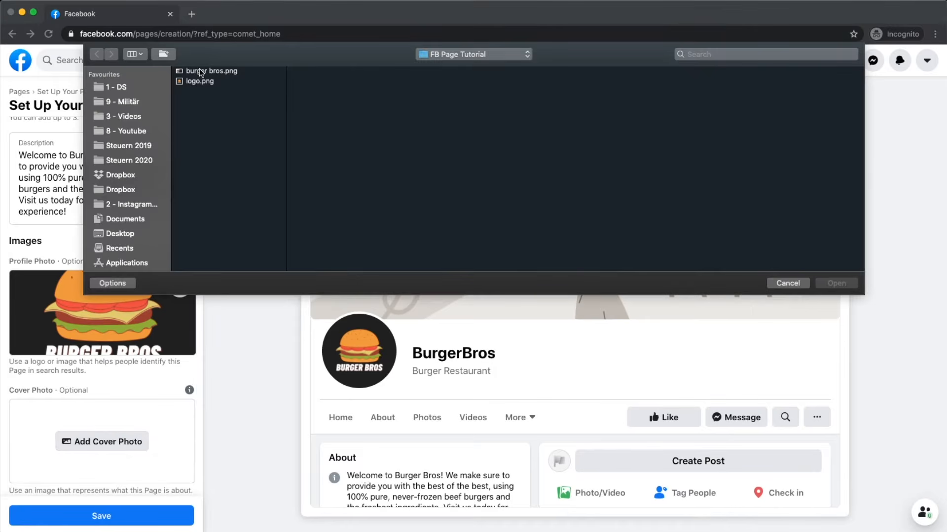
left_click(219, 72)
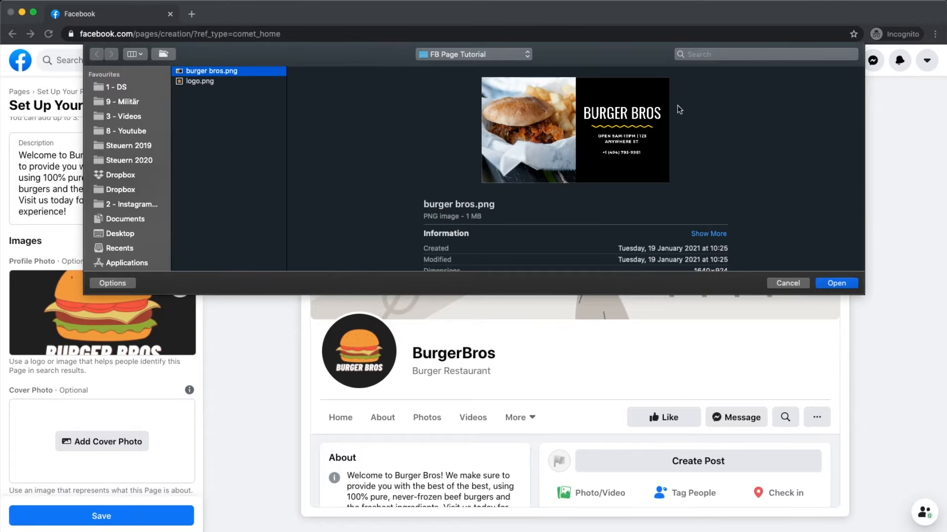
left_click(833, 281)
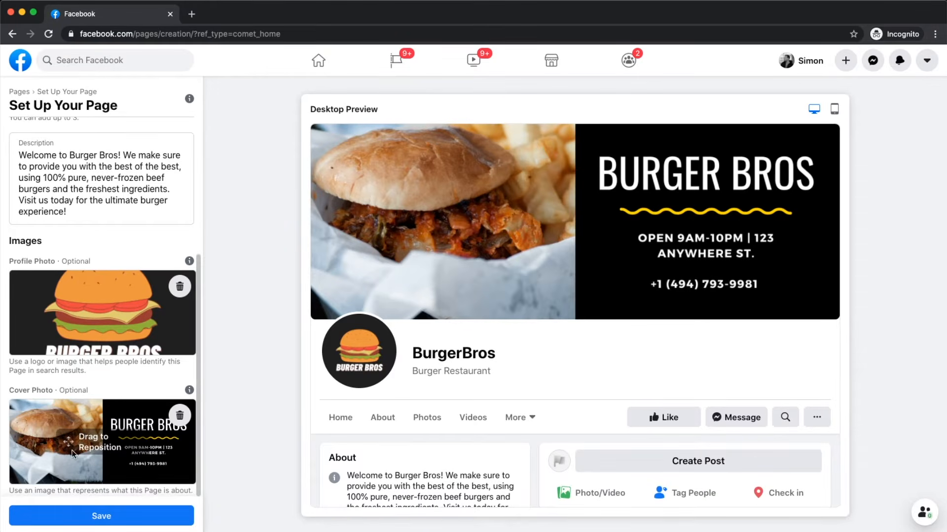
Step: Save the Page setup and scroll through the new BurgerBros Page home
left_click(102, 517)
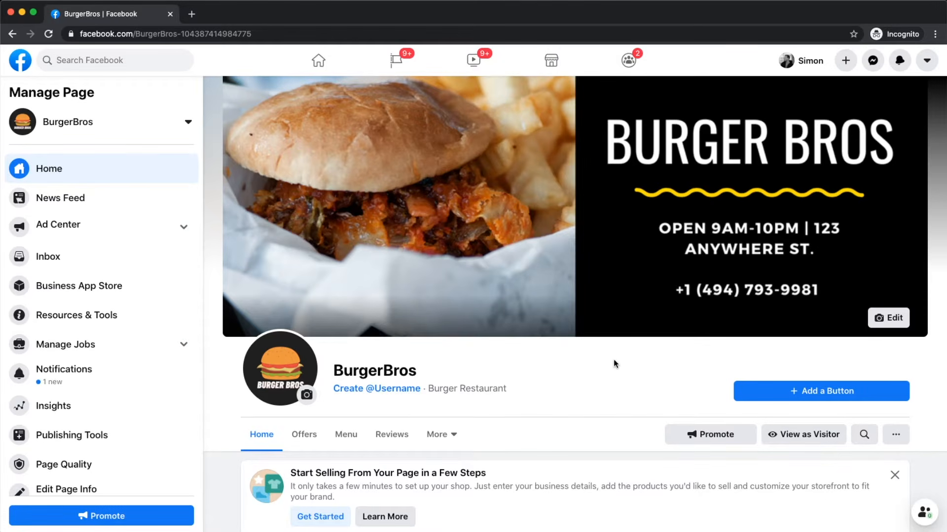
scroll(165, 232, "down", 2)
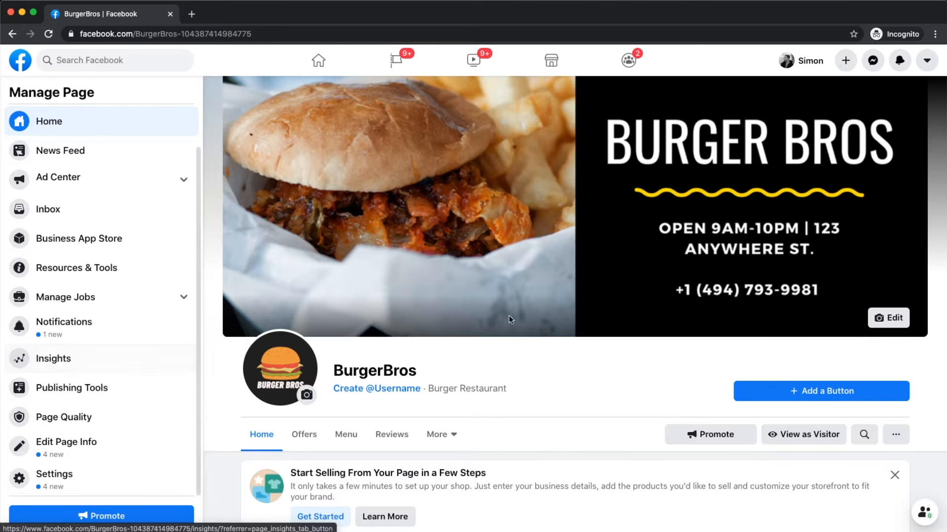
scroll(606, 344, "down", 2)
scroll(566, 338, "down", 3)
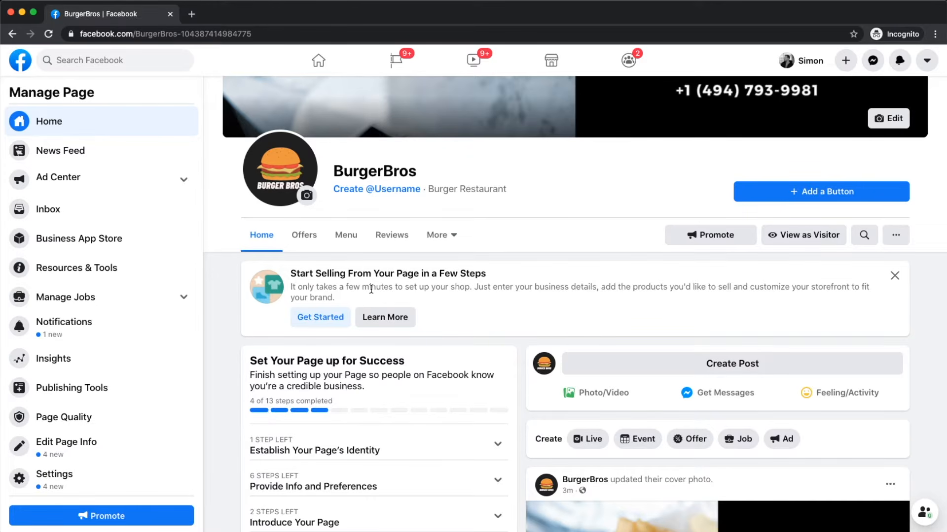
Step: Dismiss the Start Selling banner and open the Create Post box
left_click(893, 277)
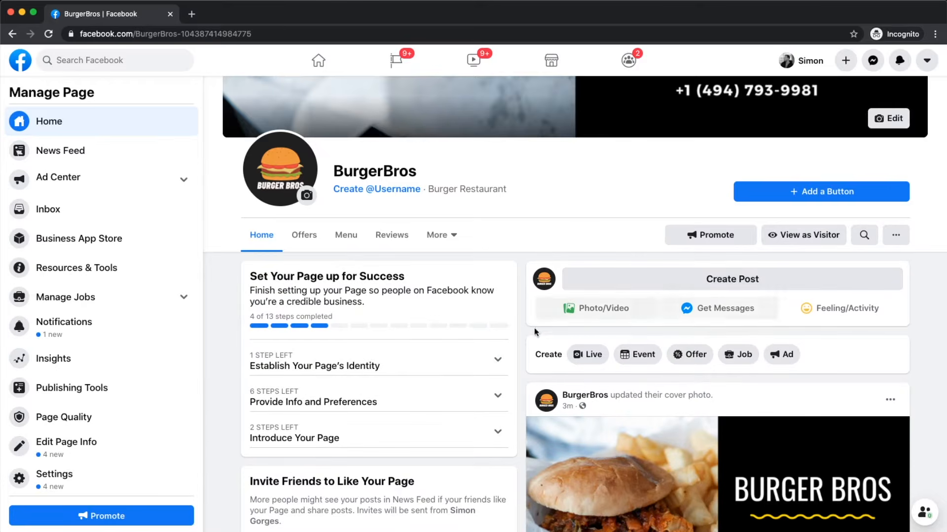
scroll(521, 335, "down", 1)
scroll(349, 339, "up", 4)
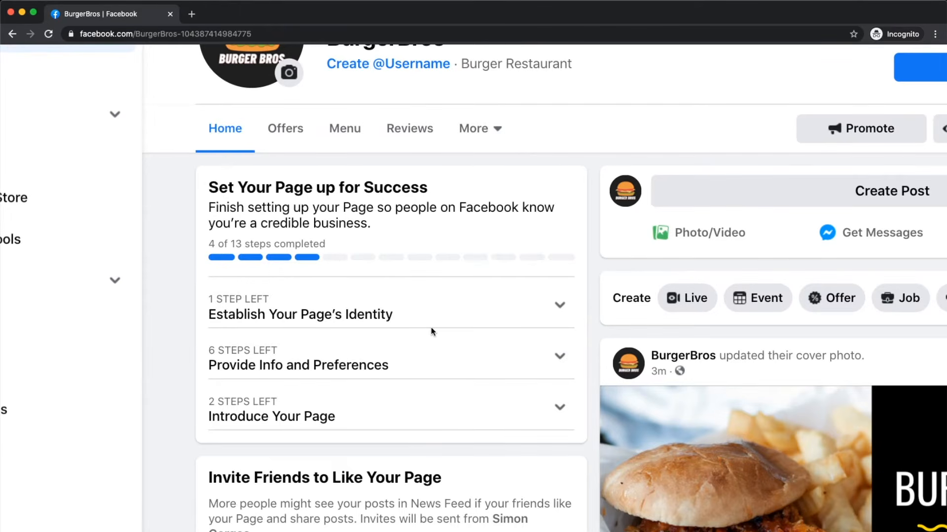
scroll(432, 331, "down", 2)
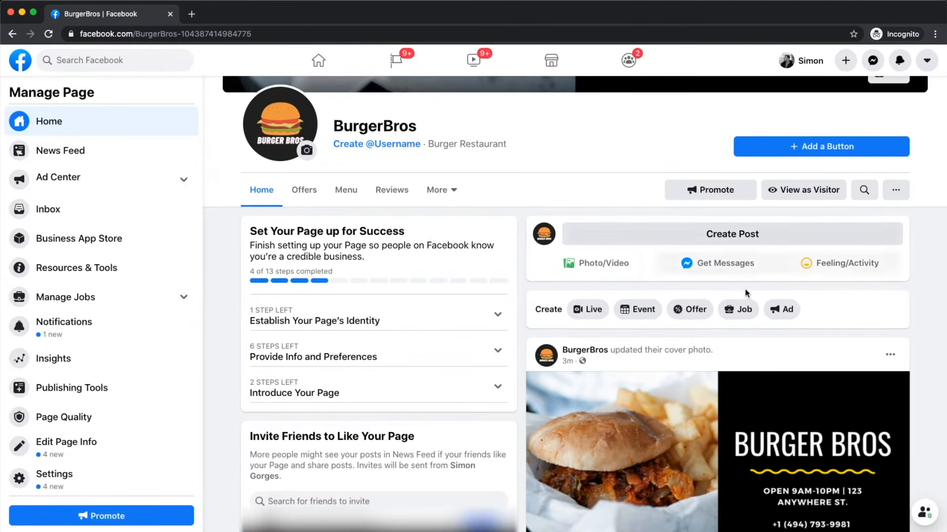
left_click(710, 237)
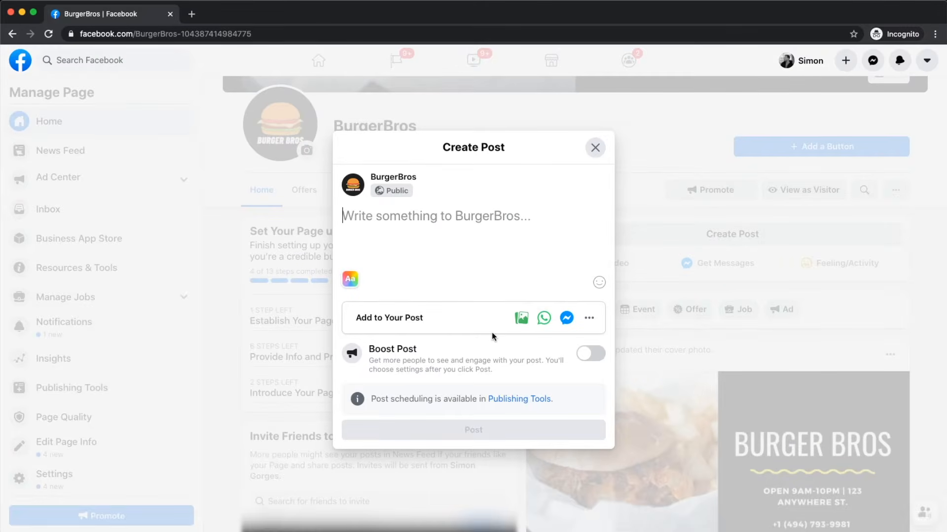
Step: Close the Create Post dialog without posting
left_click(595, 148)
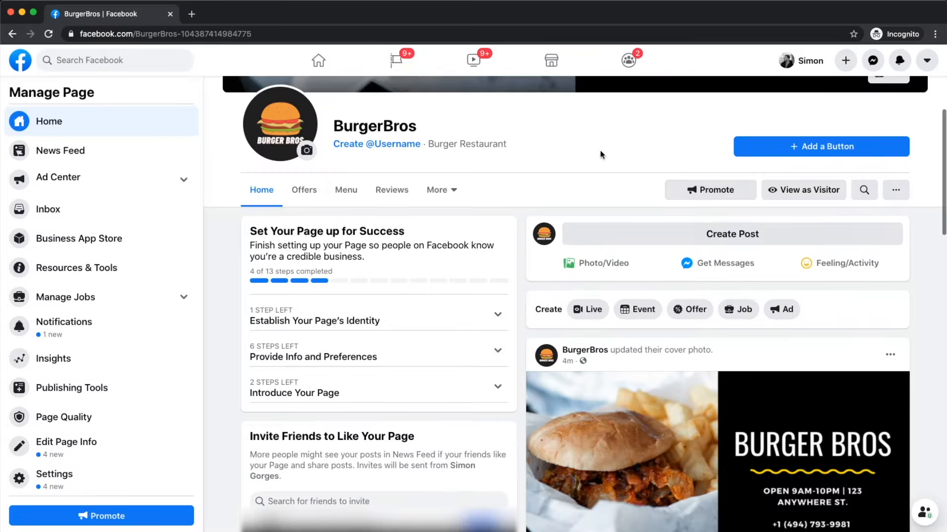
scroll(778, 209, "down", 4)
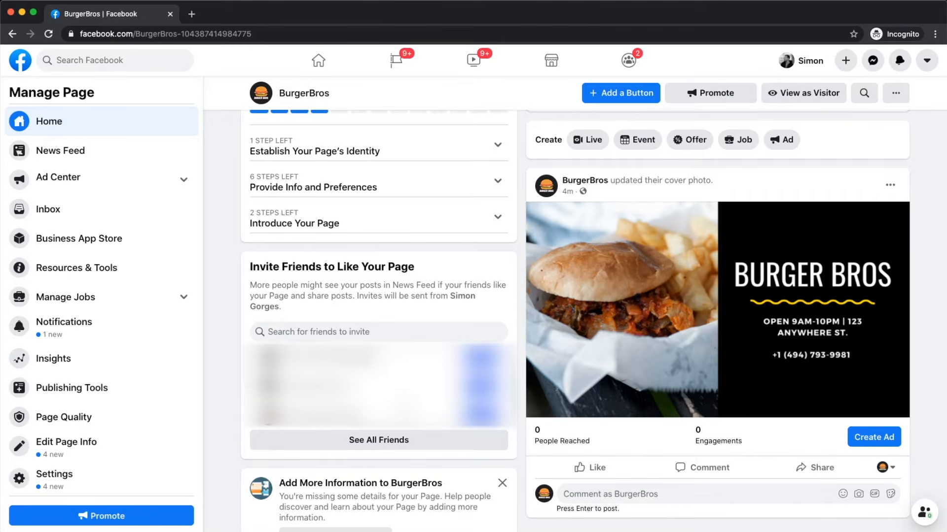
scroll(401, 410, "down", 5)
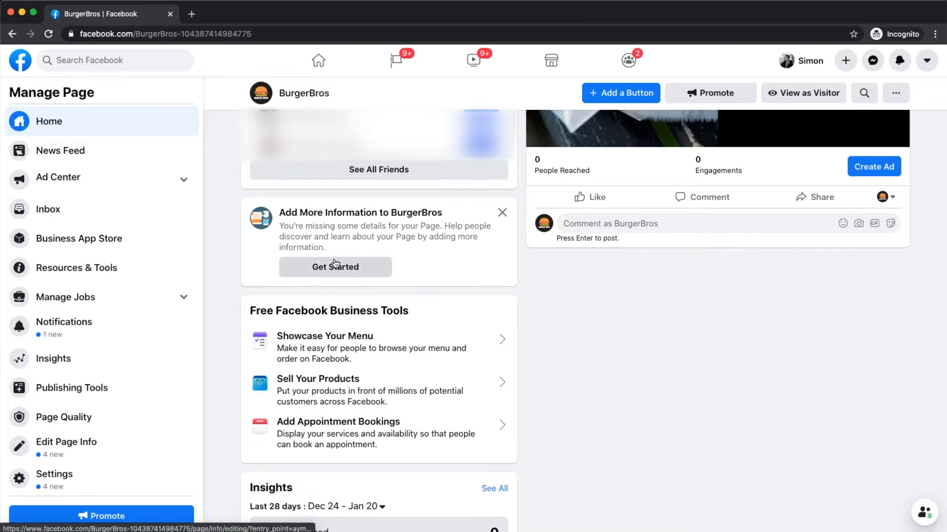
Step: Dismiss the Add More Information to BurgerBros card and return to the top of the Page
left_click(502, 213)
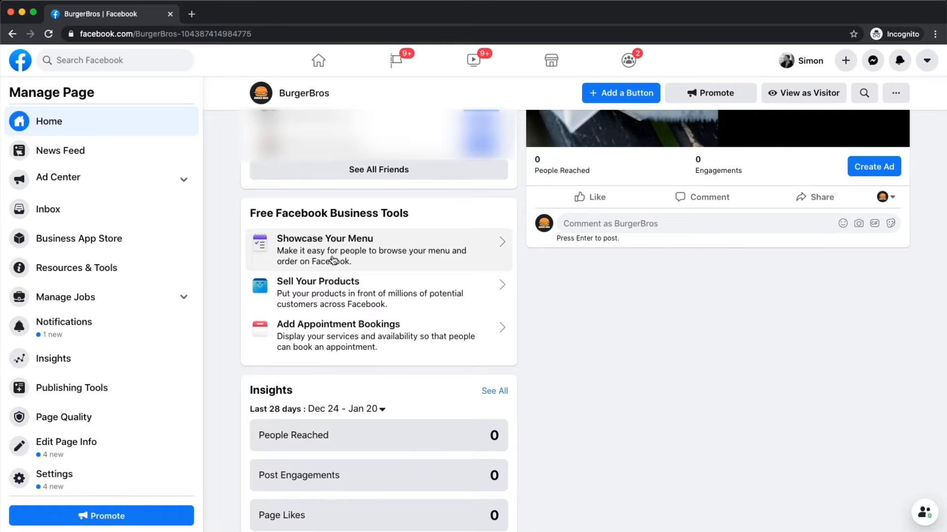
scroll(397, 285, "down", 4)
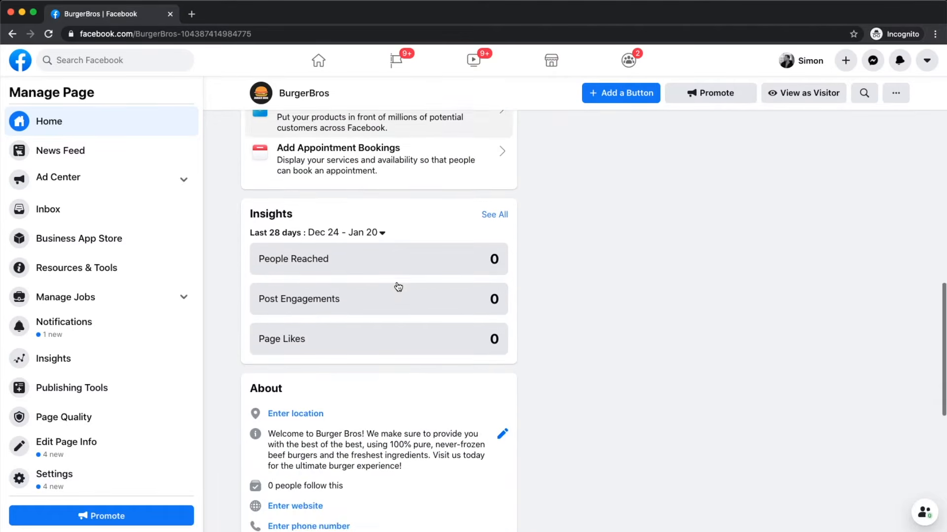
scroll(363, 301, "down", 3)
scroll(362, 301, "down", 2)
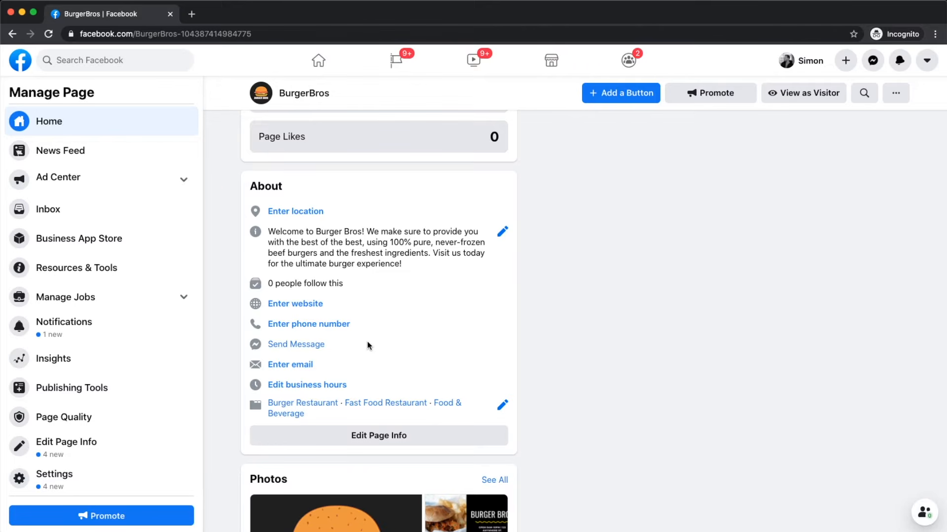
scroll(368, 346, "down", 5)
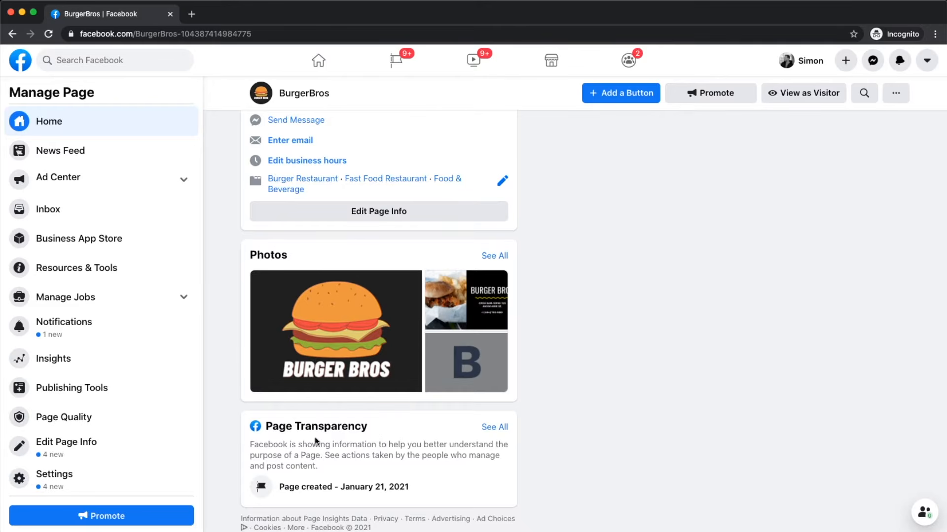
scroll(487, 451, "up", 10)
scroll(487, 450, "up", 5)
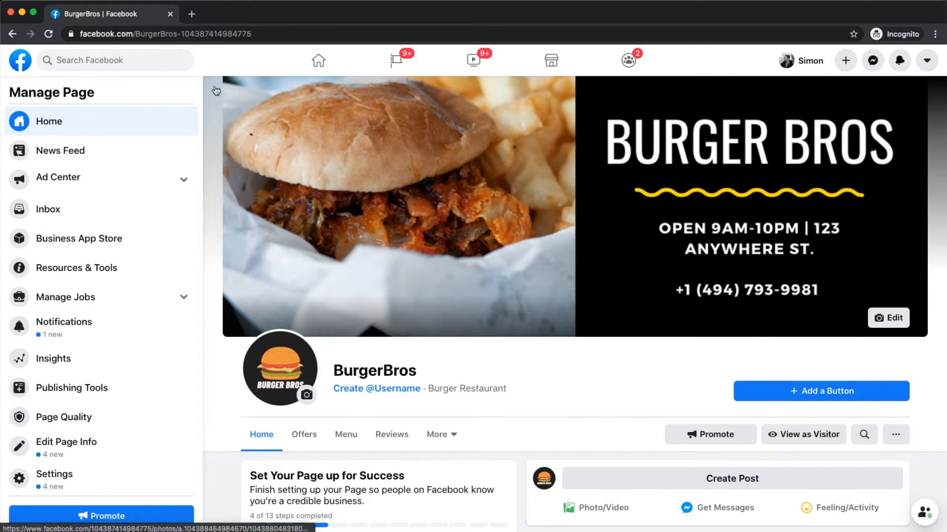
left_click_drag(183, 31, 348, 33)
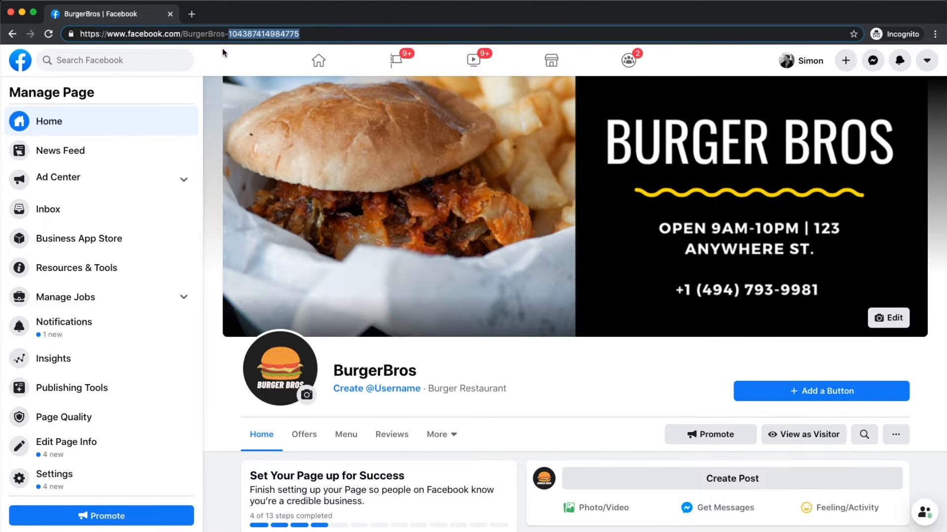
left_click(404, 406)
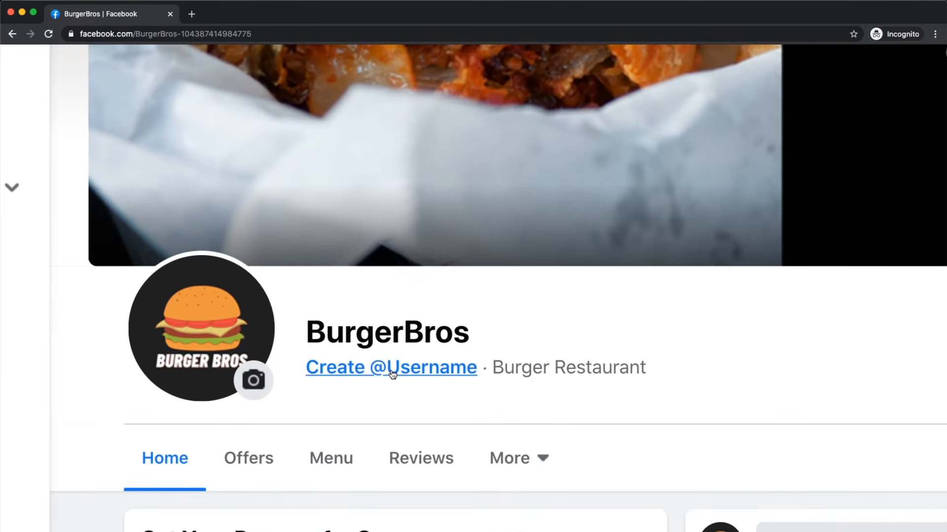
left_click(392, 375)
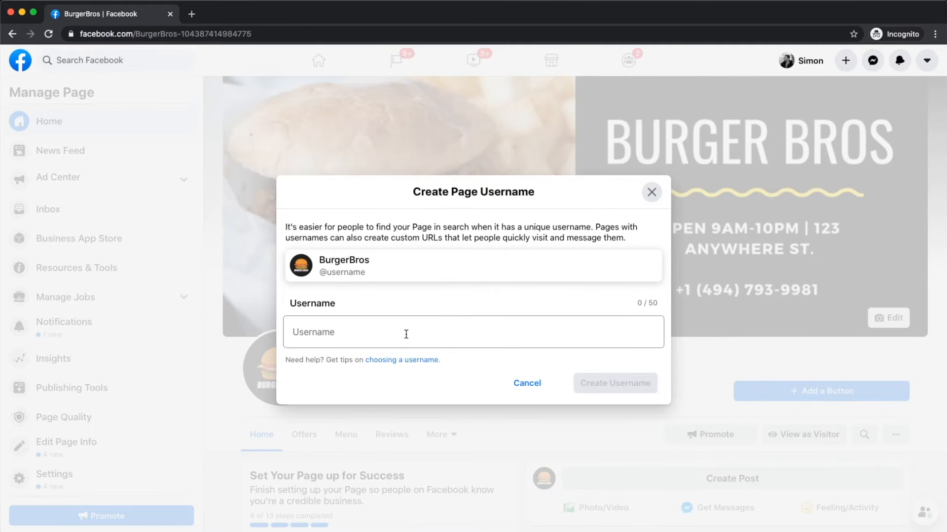
Step: Enter 'burgerbros' as the Page username and check whether it is available
left_click(355, 335)
scroll(355, 335, "up", 5)
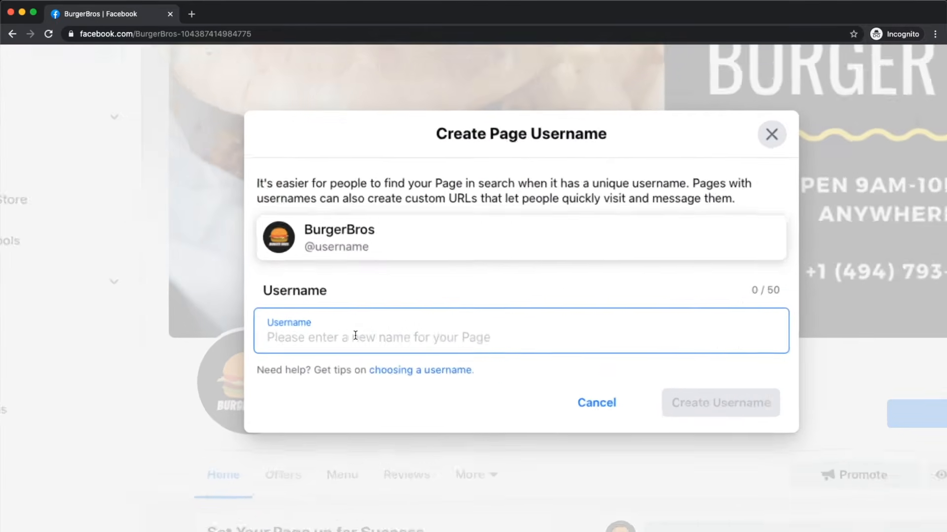
scroll(355, 335, "up", 3)
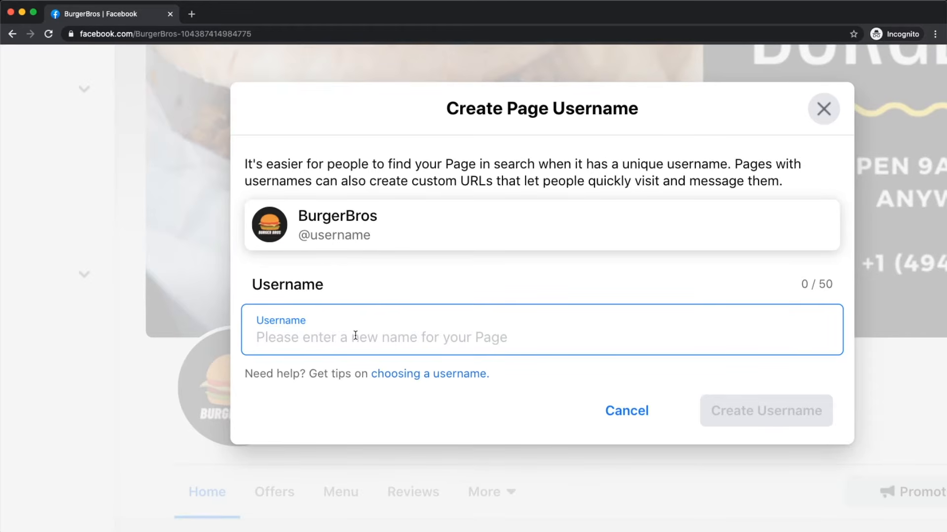
type("burger")
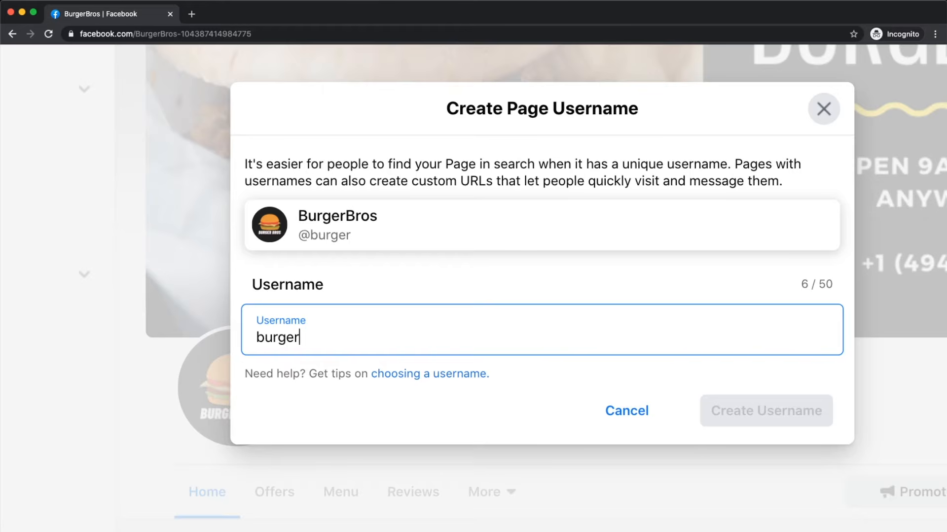
key("BackSpace")
type("rs")
key("BackSpace")
type("bros")
left_click(504, 290)
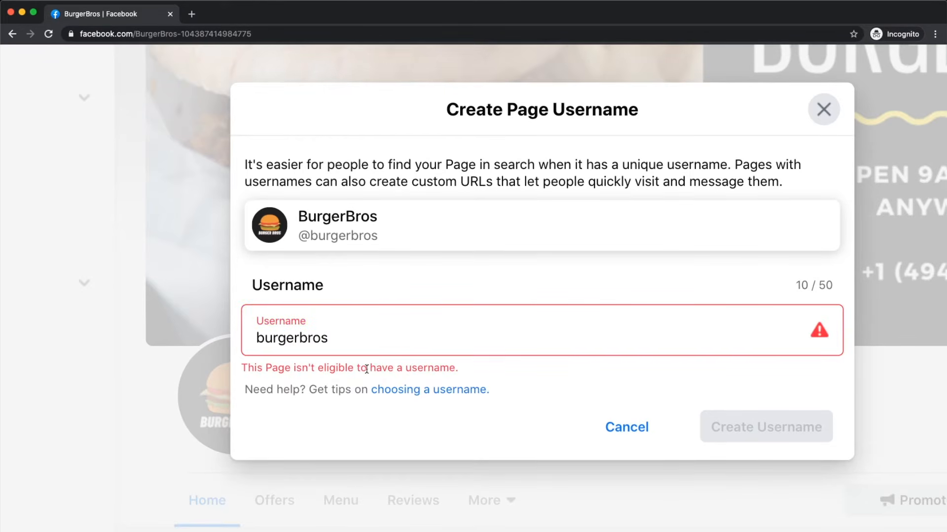
Step: Close the username dialog after 'burgerbros' is rejected as ineligible
scroll(275, 367, "up", 1)
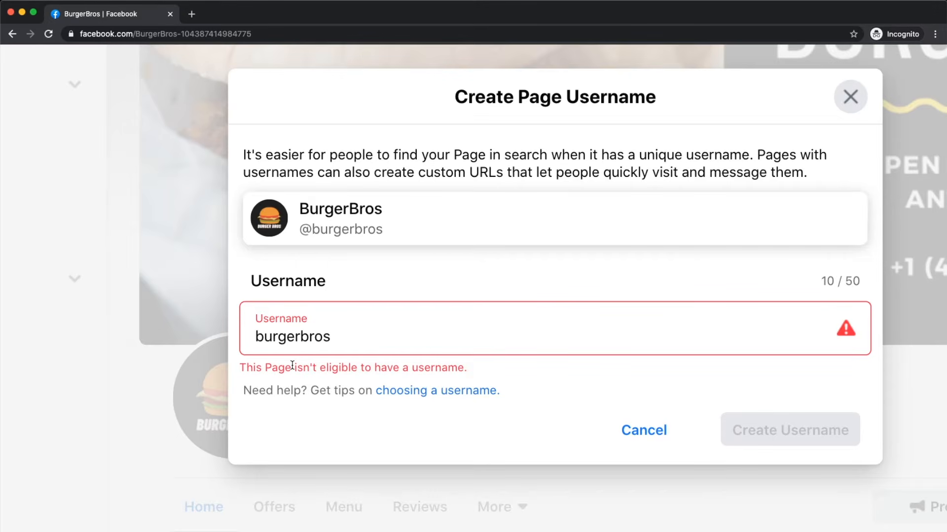
left_click(330, 340)
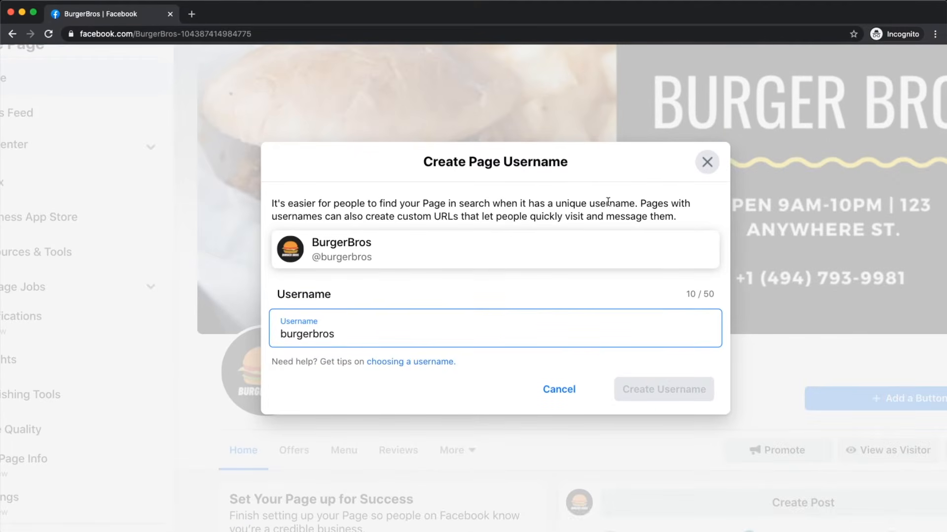
left_click(707, 160)
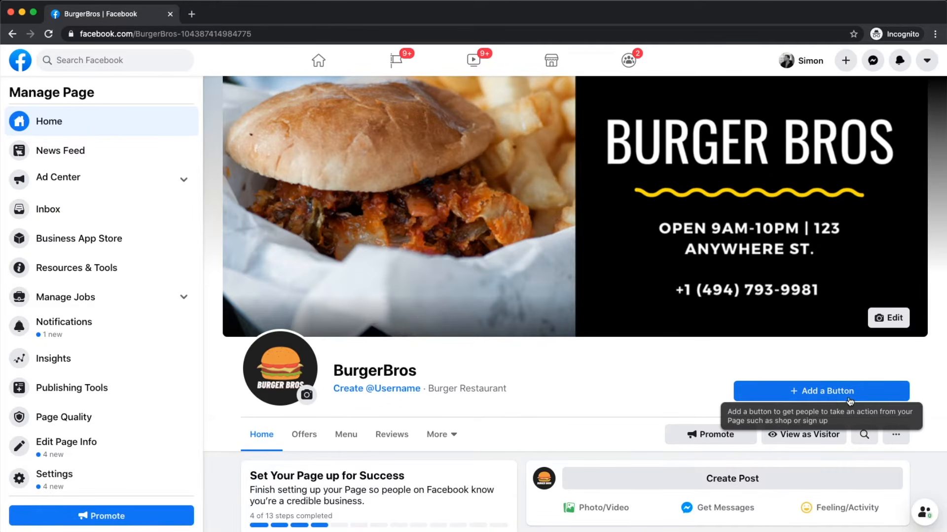
Step: Open the Add a Button list of Page button actions
scroll(828, 379, "up", 5)
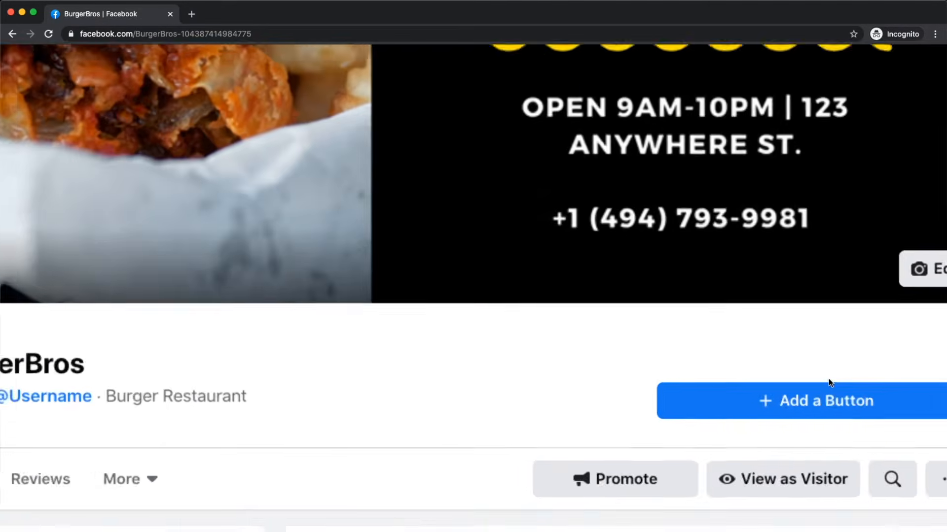
scroll(828, 379, "right", 2)
scroll(829, 380, "down", 1)
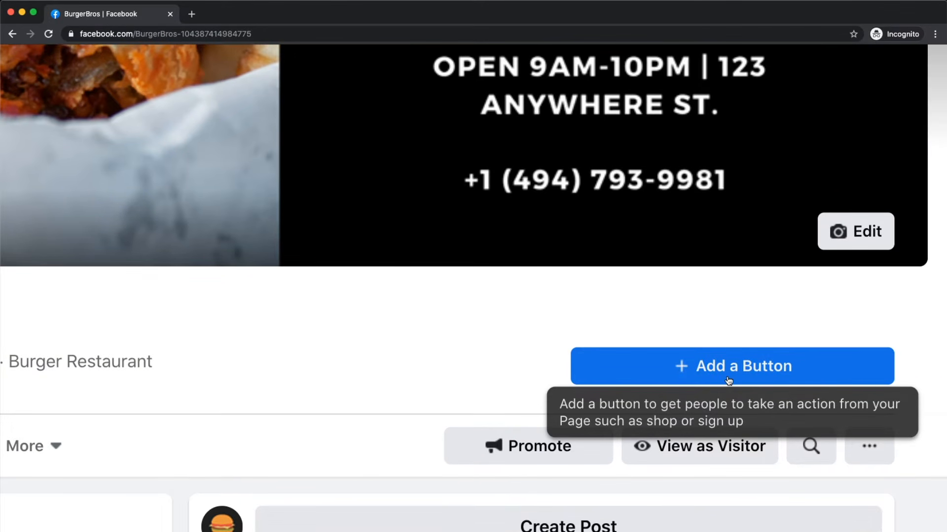
scroll(728, 381, "down", 5)
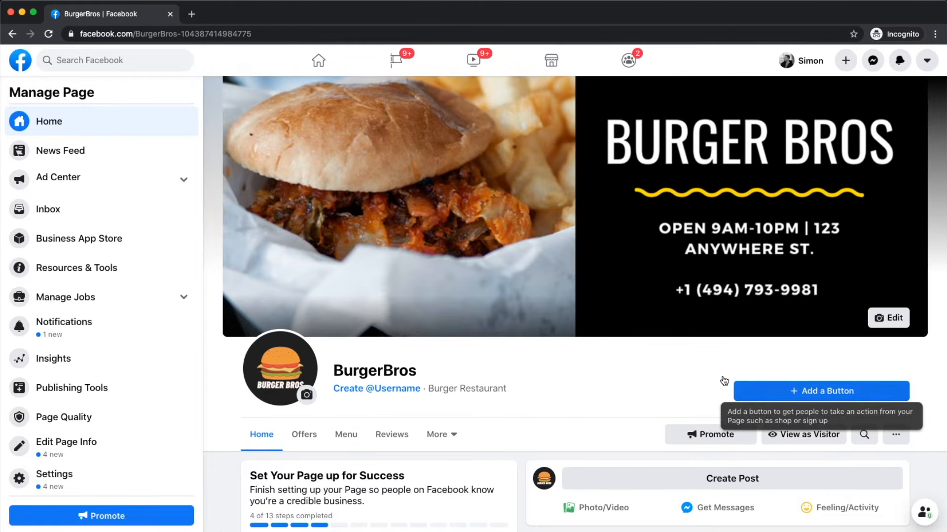
left_click(813, 396)
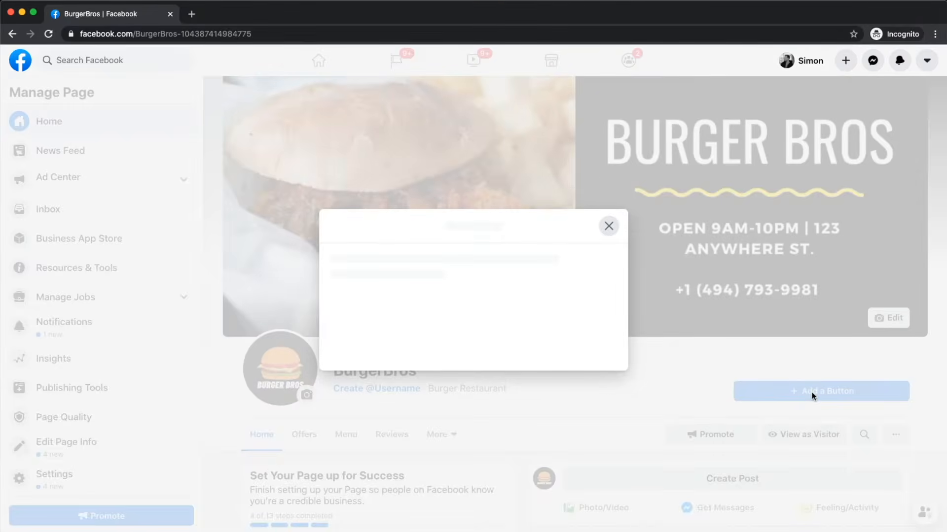
Step: Look through the Edit Page Button list and choose Call Now
scroll(447, 251, "down", 5)
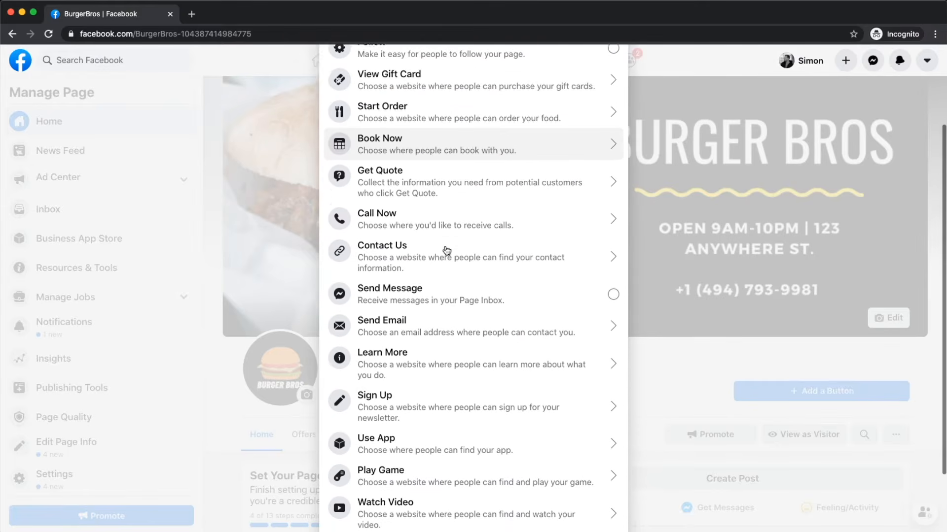
scroll(446, 251, "up", 2)
scroll(447, 251, "up", 1)
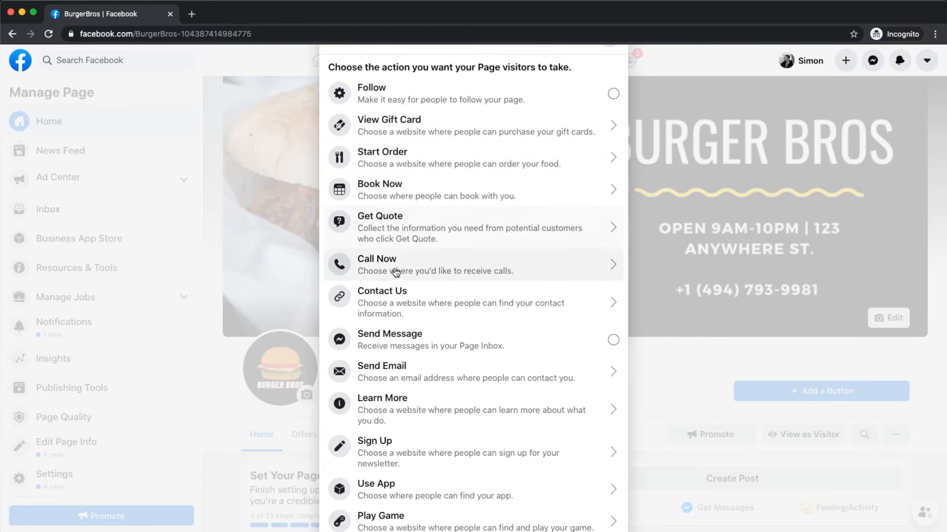
scroll(395, 274, "down", 1)
scroll(395, 274, "down", 1)
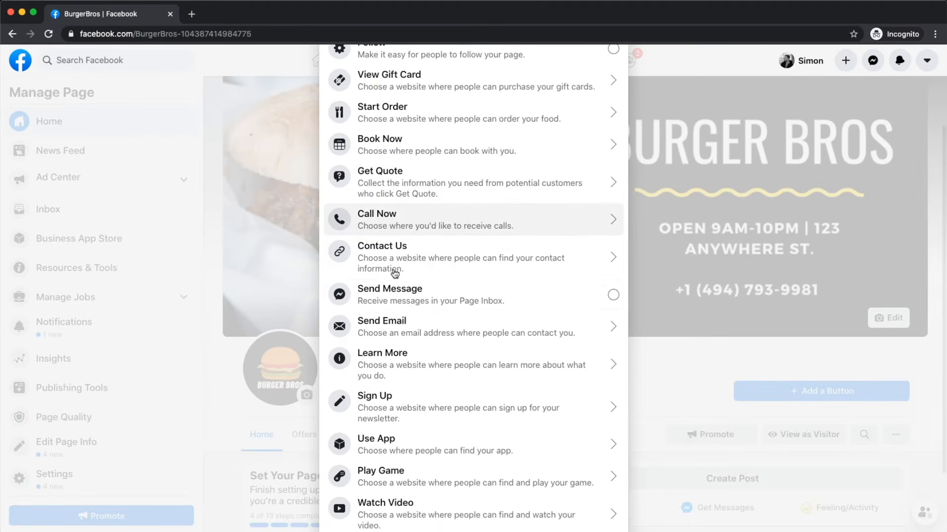
scroll(397, 297, "down", 1)
scroll(397, 296, "down", 1)
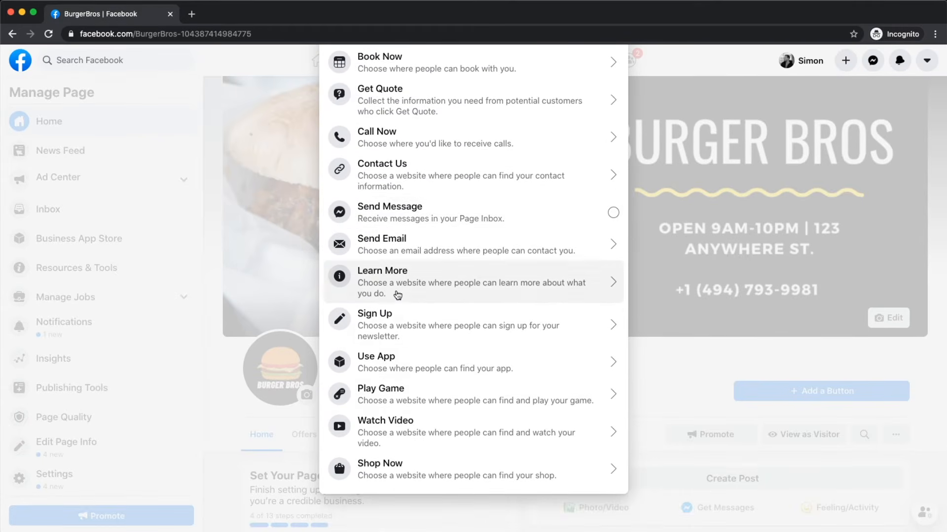
scroll(405, 486, "up", 5)
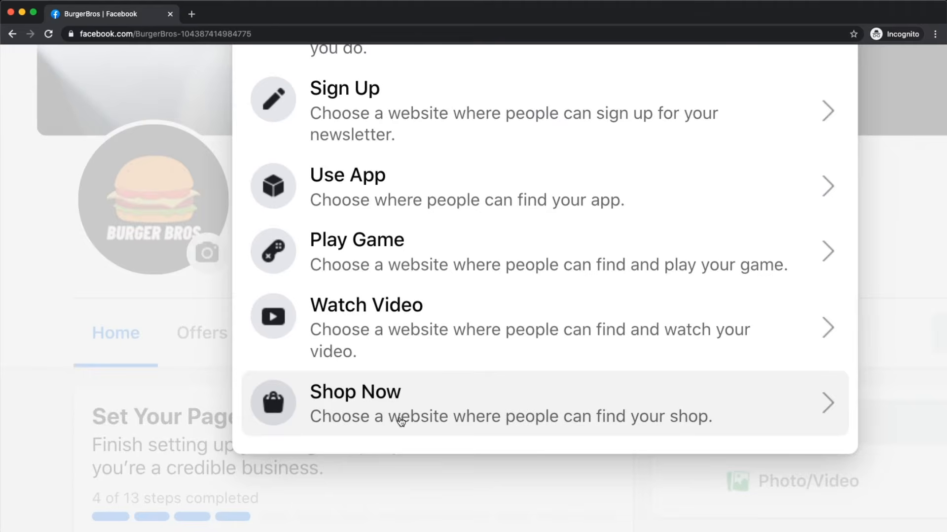
scroll(401, 420, "down", 5)
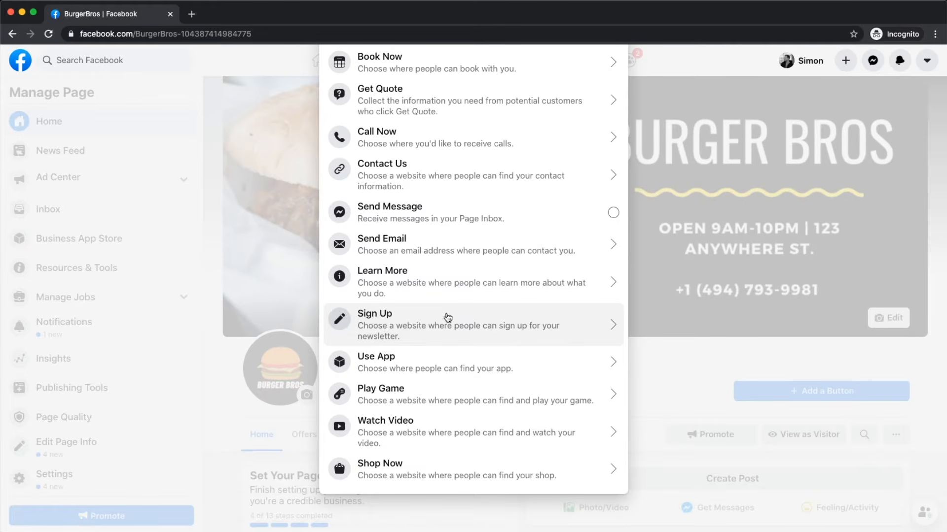
scroll(447, 317, "up", 5)
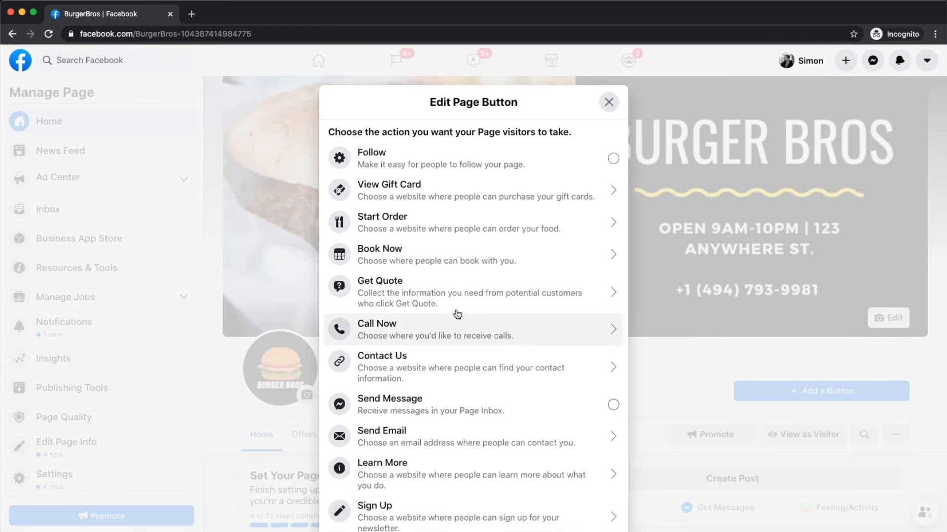
left_click(399, 329)
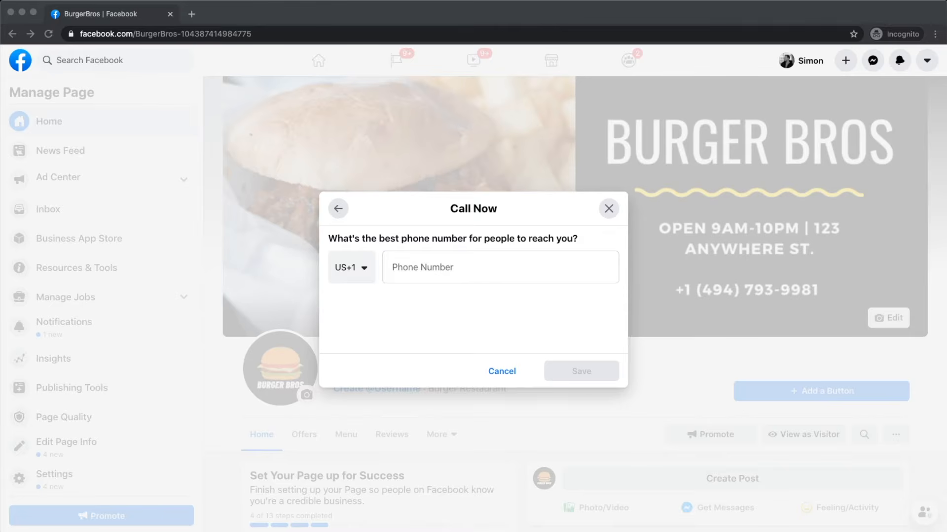
Step: Paste the business phone number into the Call Now button and save it
left_click(402, 265)
key("super+v")
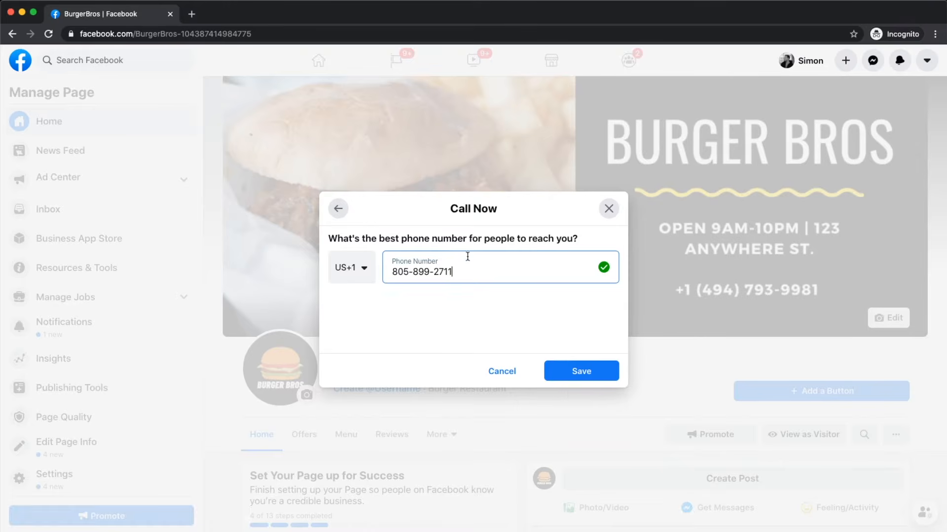
left_click(575, 365)
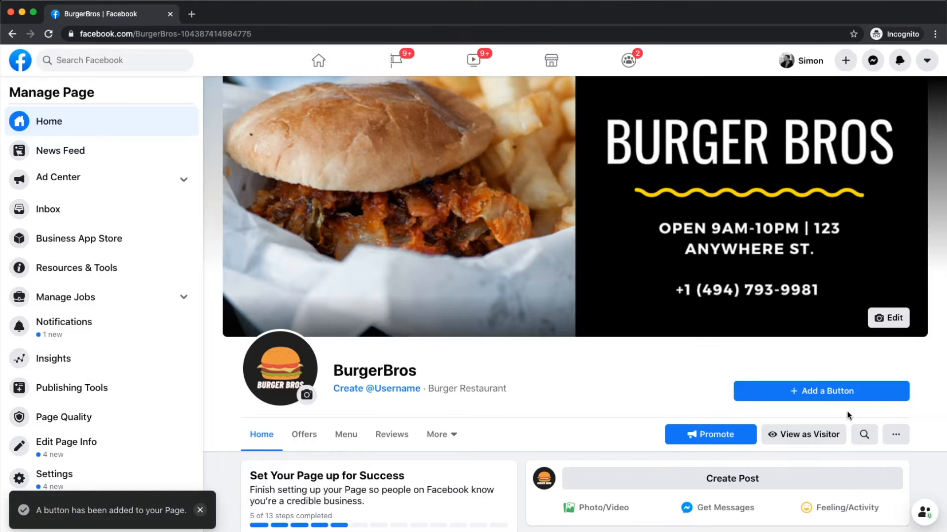
mouse_move(854, 402)
scroll(854, 402, "up", 5)
scroll(855, 403, "right", 2)
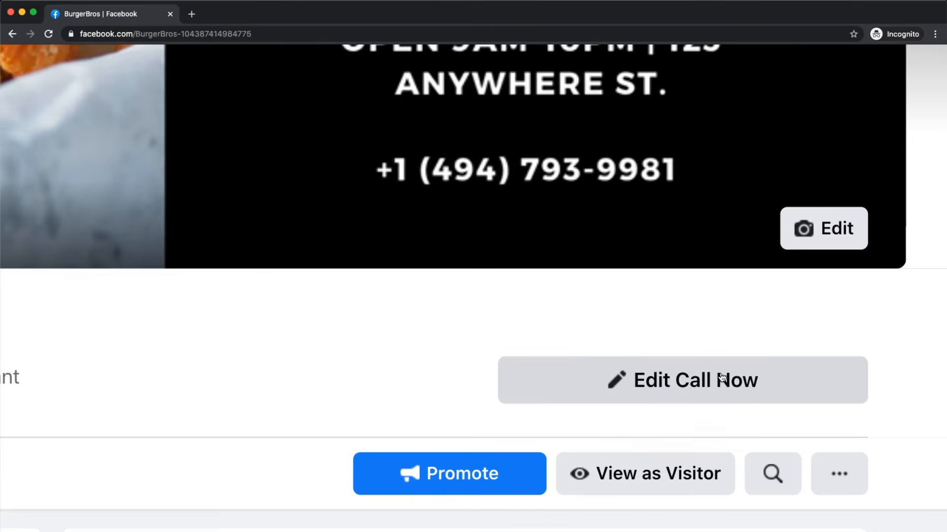
scroll(723, 378, "down", 5)
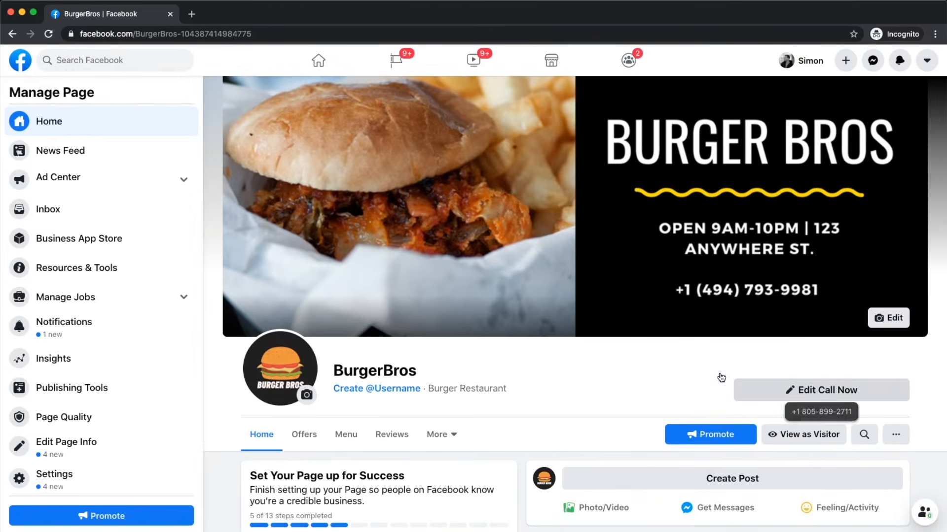
Step: Reopen the Call Now button settings and close them without changes
left_click(842, 389)
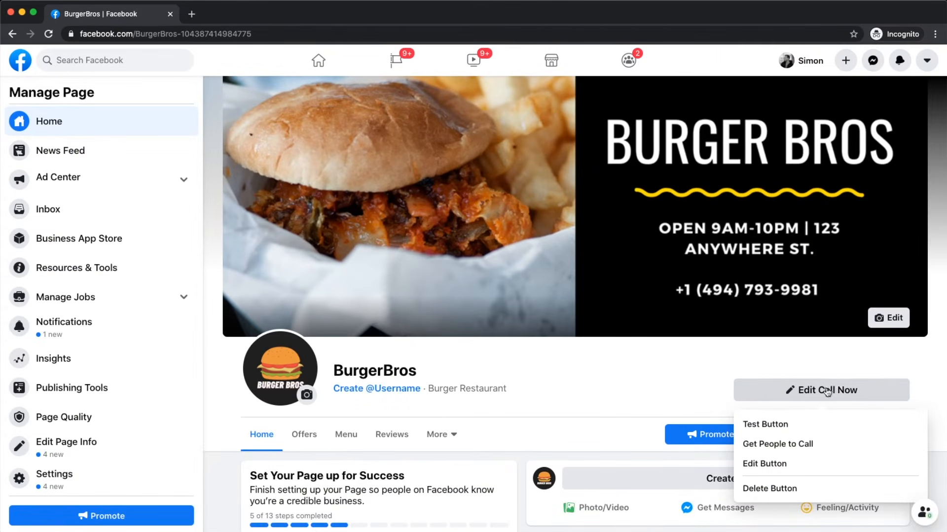
left_click(776, 473)
scroll(482, 287, "down", 3)
scroll(481, 285, "up", 4)
left_click(609, 105)
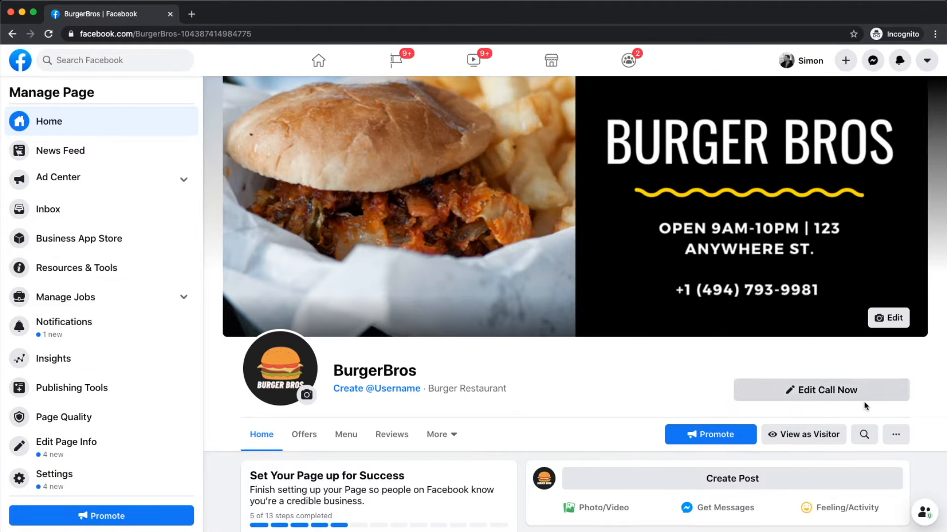
Step: Test the Call Now button, check the shown phone number, and close the test
left_click(830, 398)
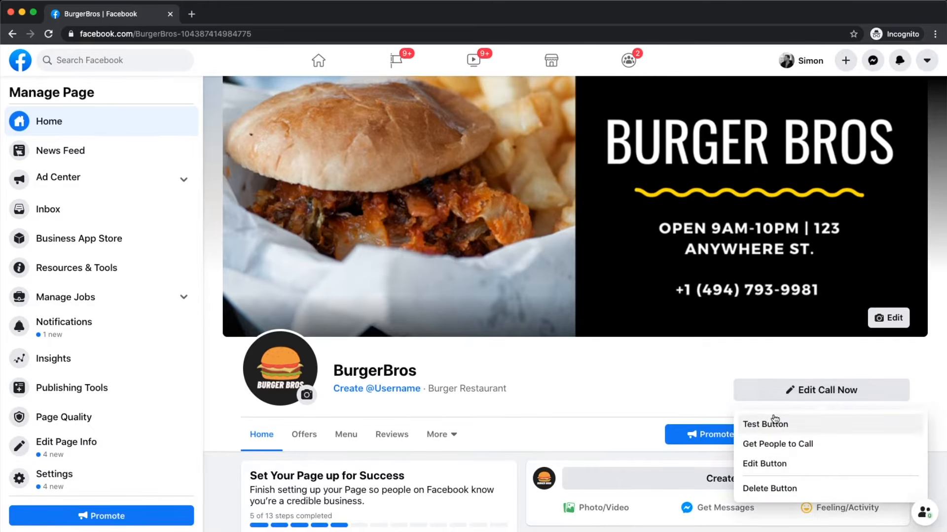
left_click(768, 419)
left_click_drag(408, 309, 366, 310)
left_click(342, 315)
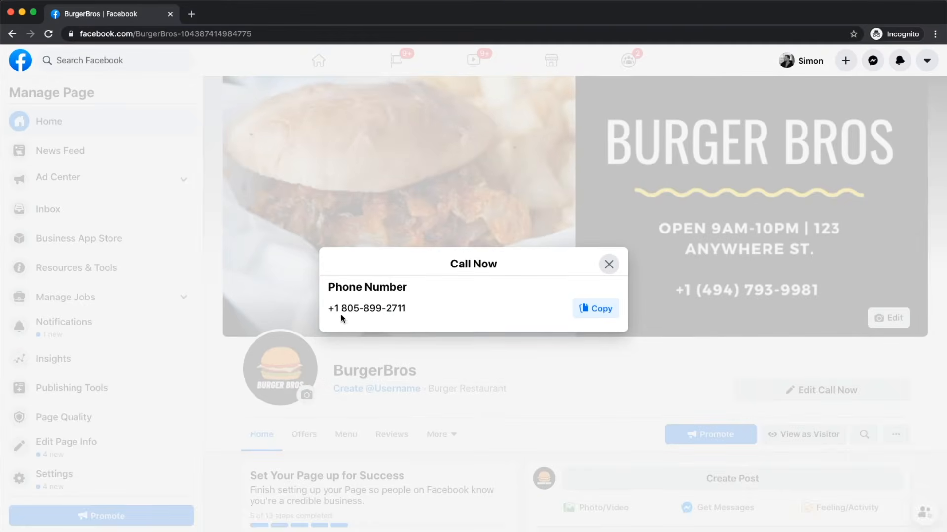
left_click(609, 266)
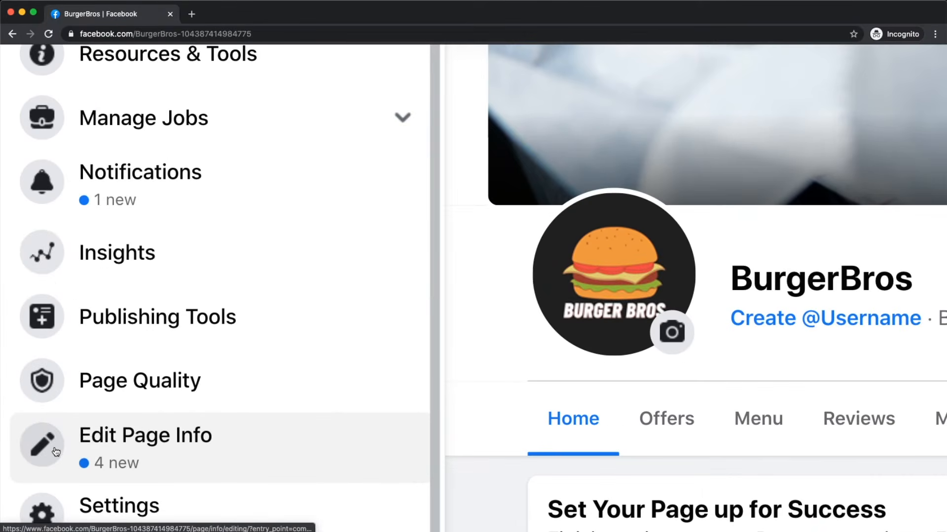
Step: Open Edit Page Info, dismiss the complete-your-page banner, and scroll to the empty Contact fields
left_click(141, 450)
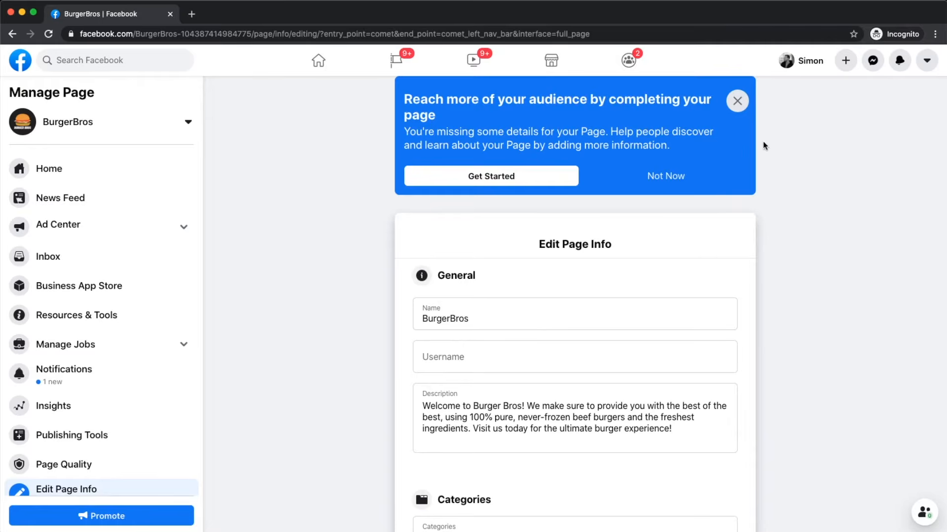
left_click(737, 101)
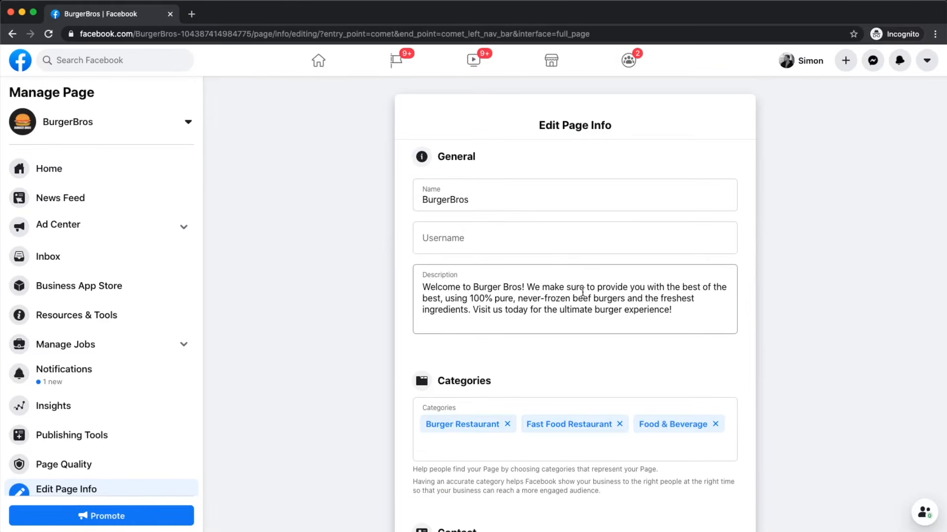
scroll(564, 284, "up", 1)
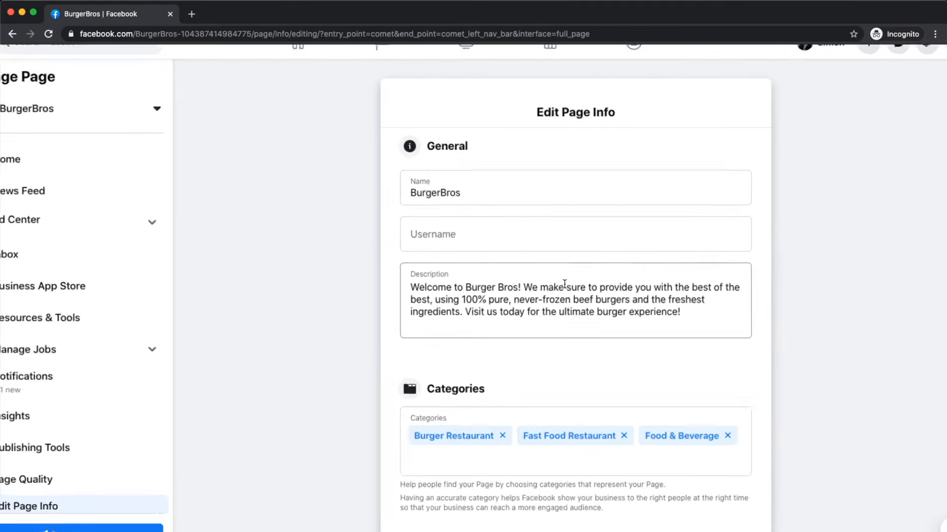
left_click(457, 156)
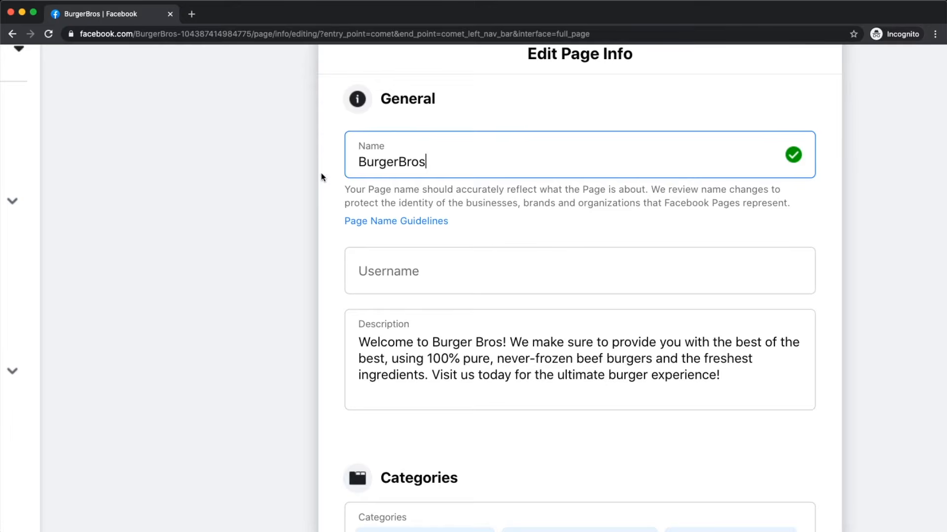
double_click(550, 358)
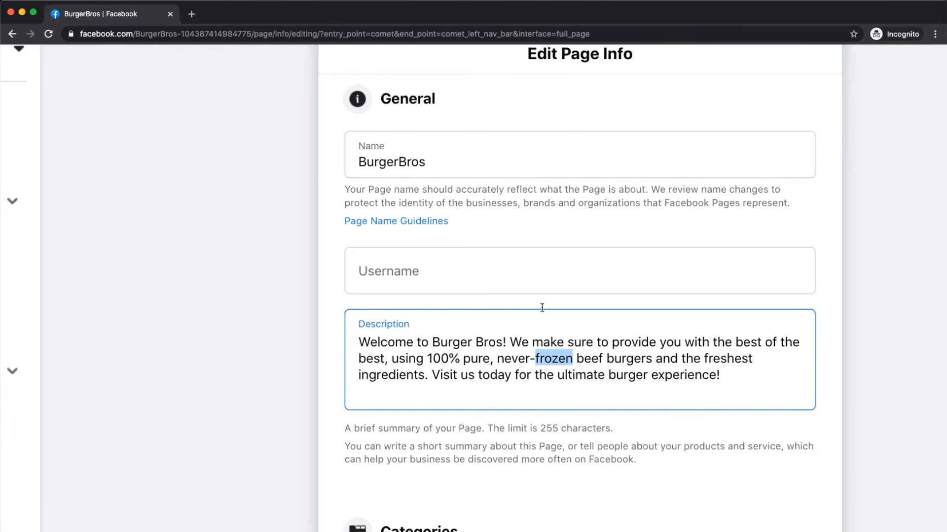
left_click(437, 265)
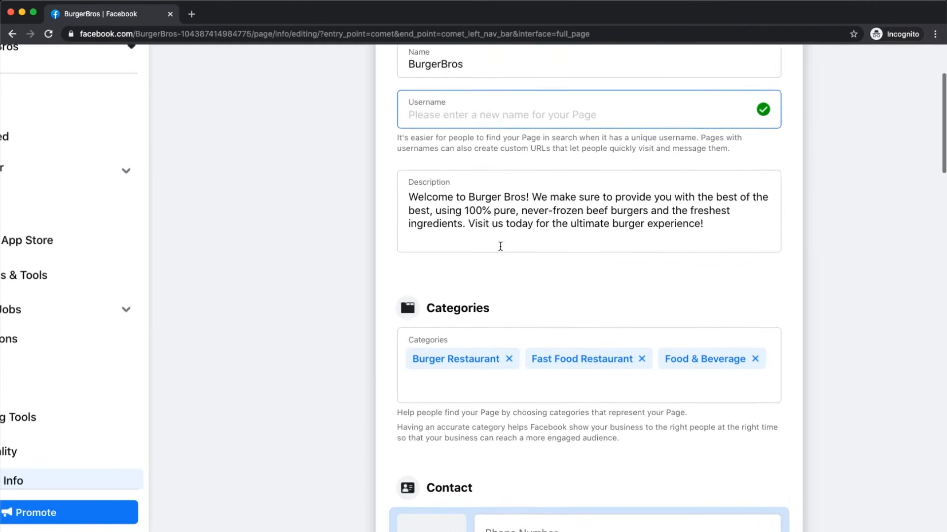
scroll(501, 247, "down", 2)
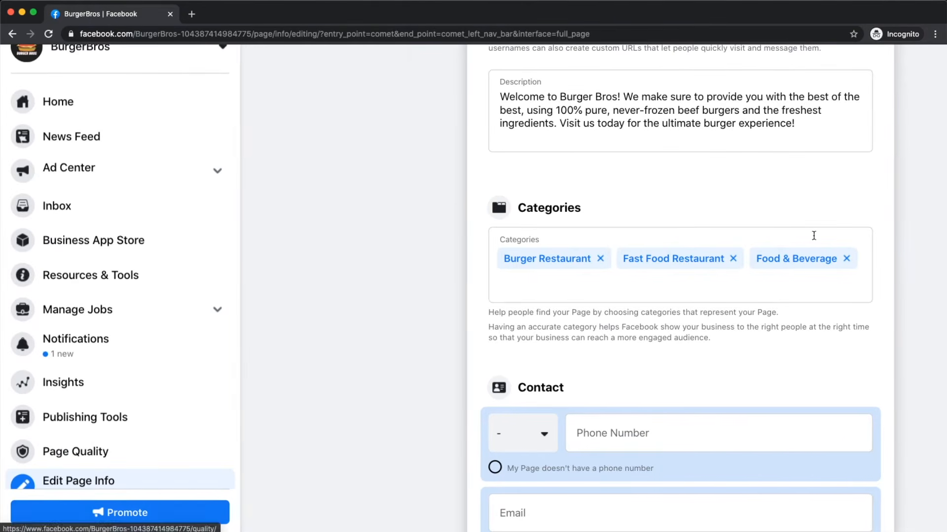
scroll(549, 285, "down", 3)
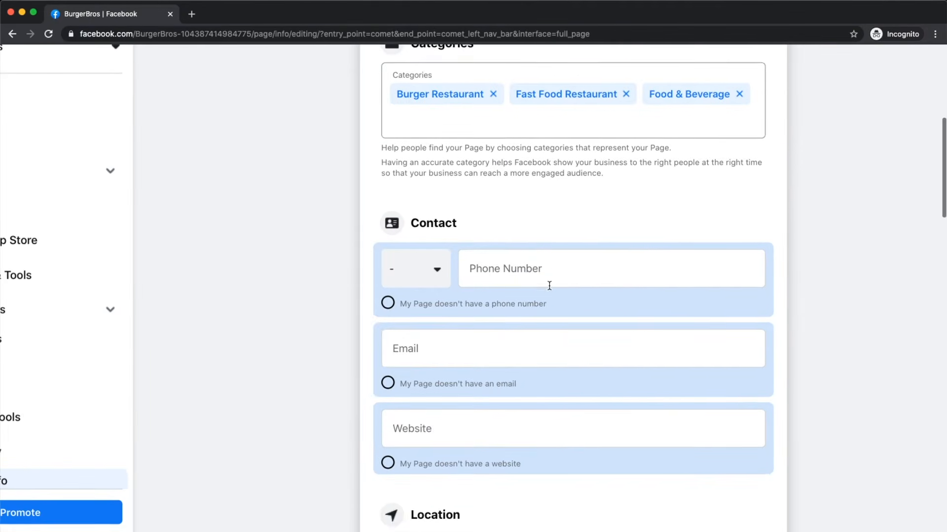
scroll(424, 239, "down", 1)
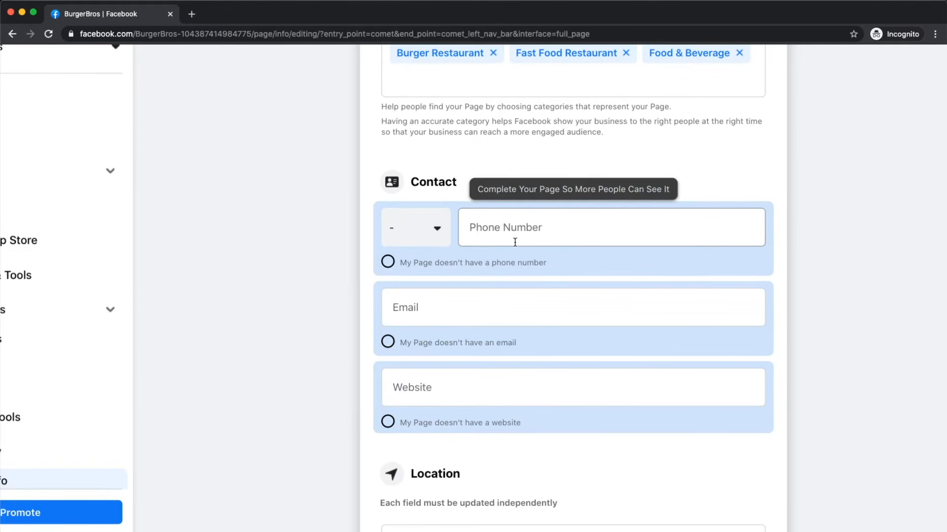
Step: Set the phone country code to United States +1 and enter the business phone number
left_click(428, 240)
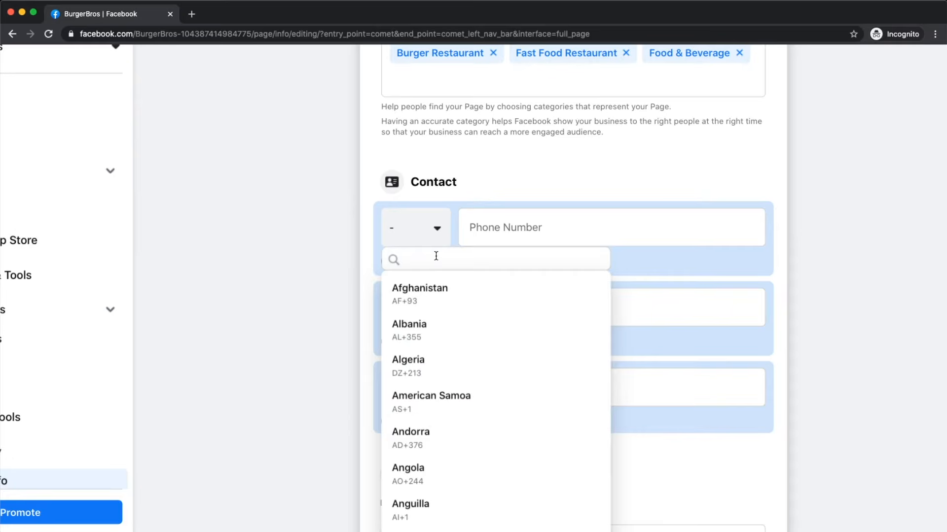
type("uni")
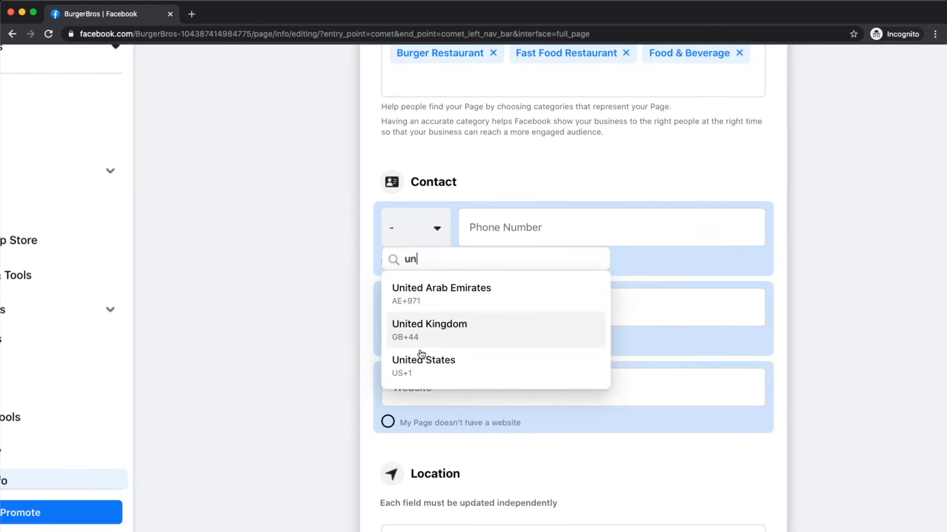
left_click(422, 359)
left_click(488, 228)
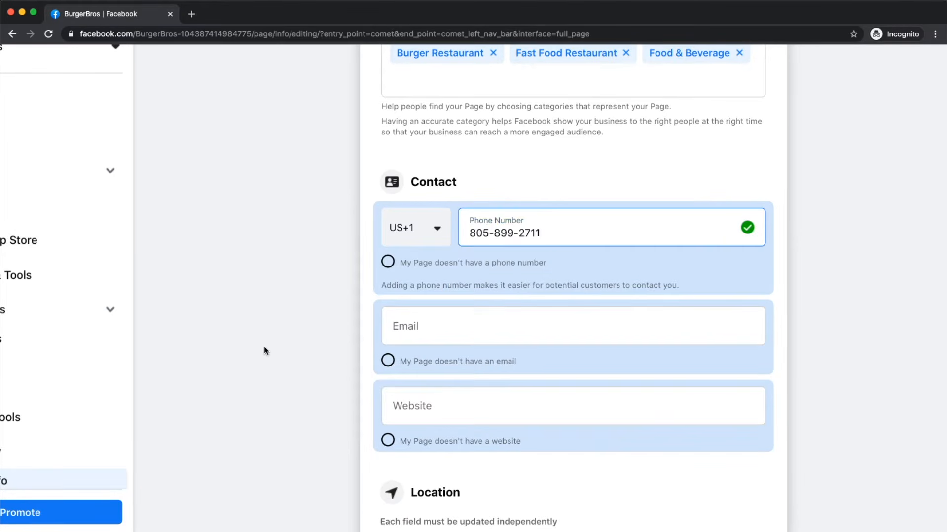
left_click(257, 354)
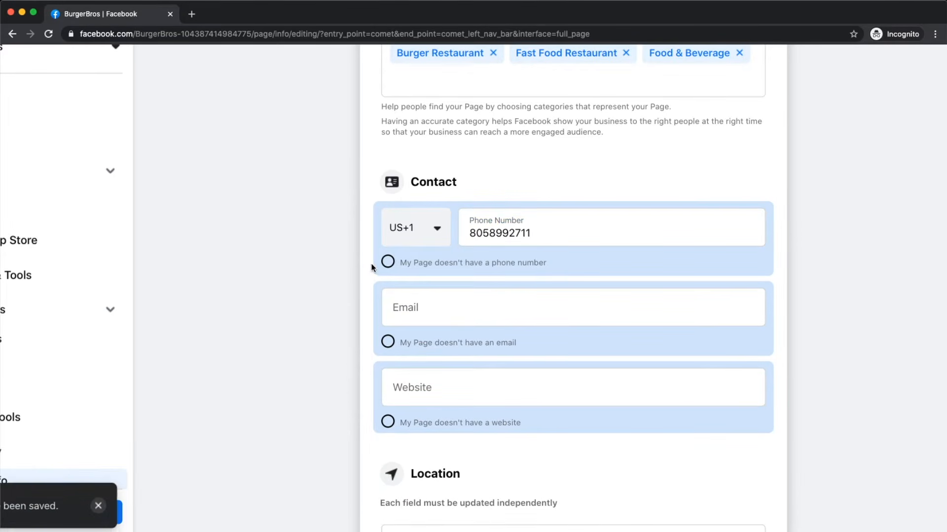
Step: Begin entering the Page's contact email in the Email field
scroll(372, 266, "up", 4)
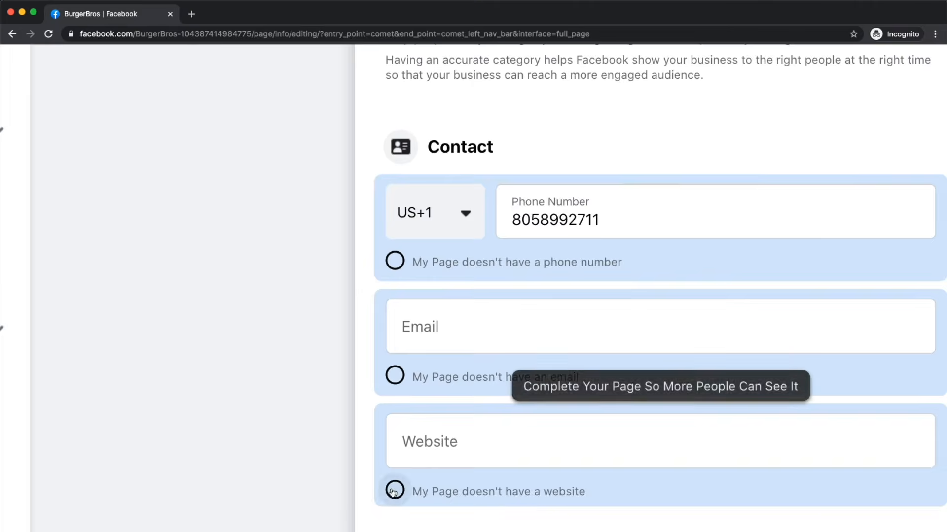
scroll(391, 488, "down", 4)
scroll(512, 343, "up", 3)
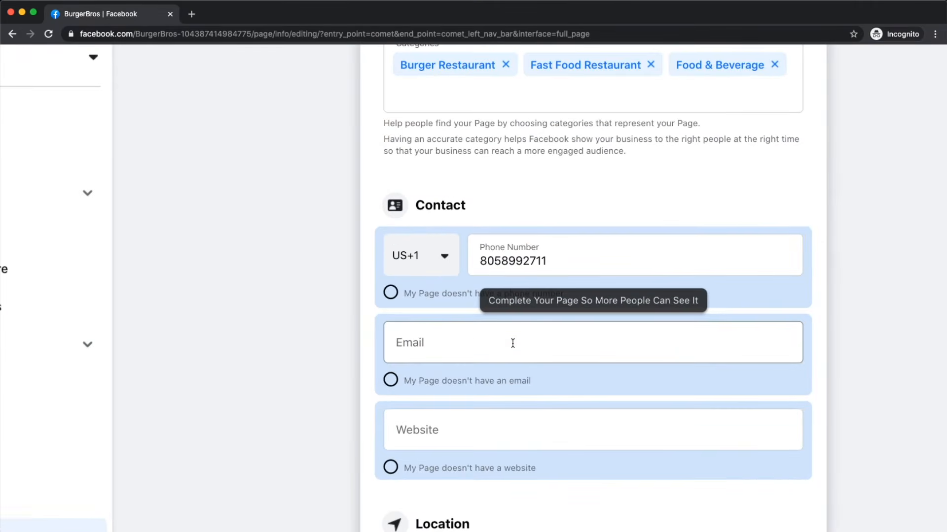
left_click(478, 340)
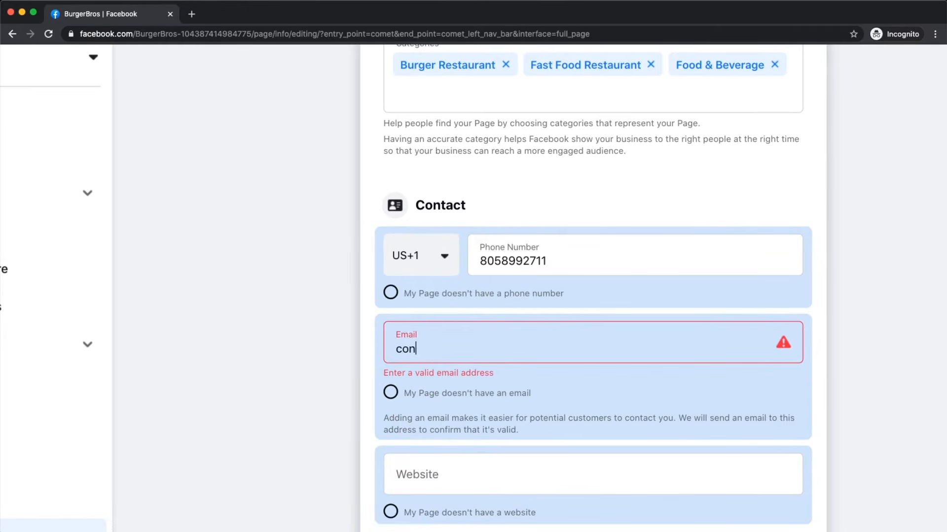
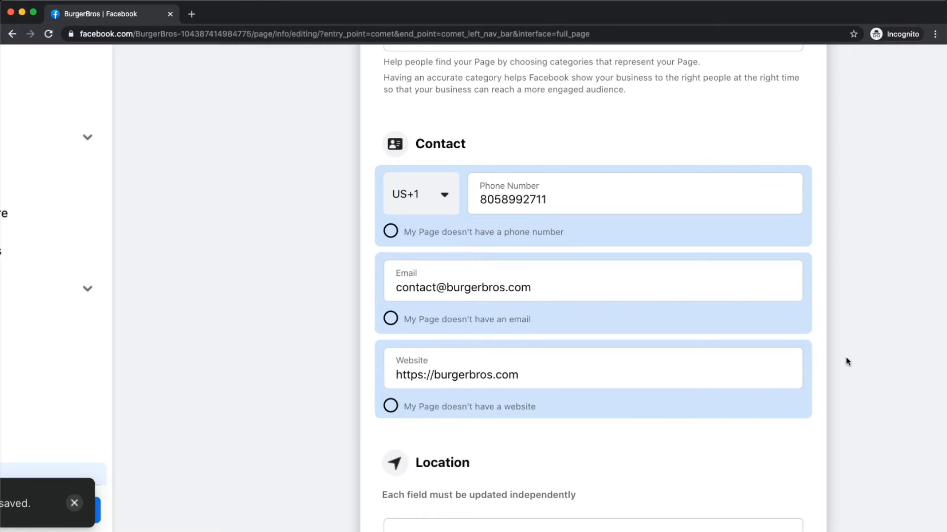
scroll(845, 358, "down", 5)
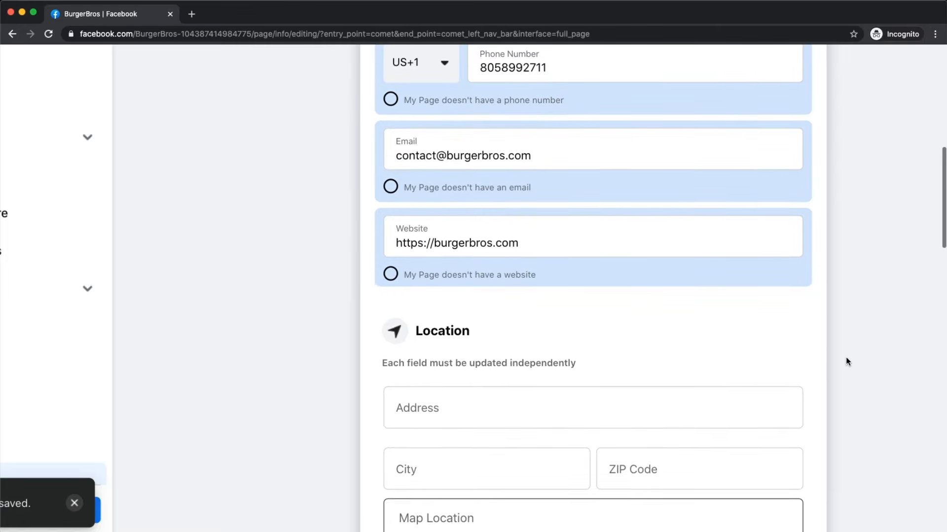
scroll(846, 360, "down", 3)
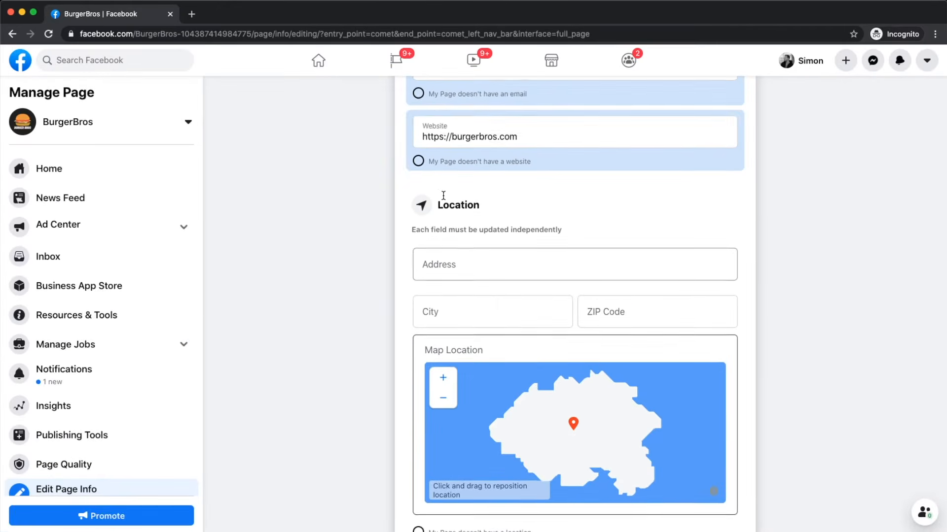
Step: Scroll down the Edit Page Info form to the Location address, City and ZIP Code fields
scroll(443, 196, "down", 2)
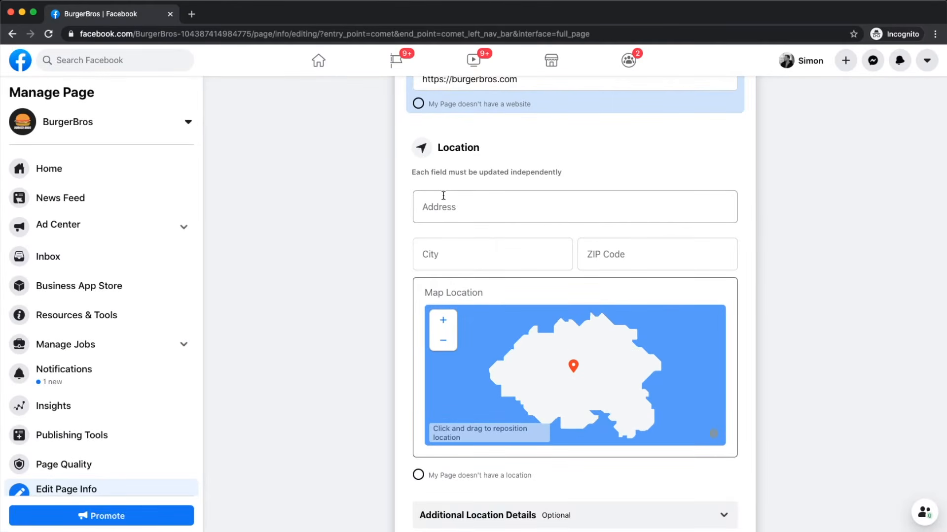
scroll(443, 196, "up", 3)
scroll(443, 196, "right", 1)
scroll(443, 196, "down", 1)
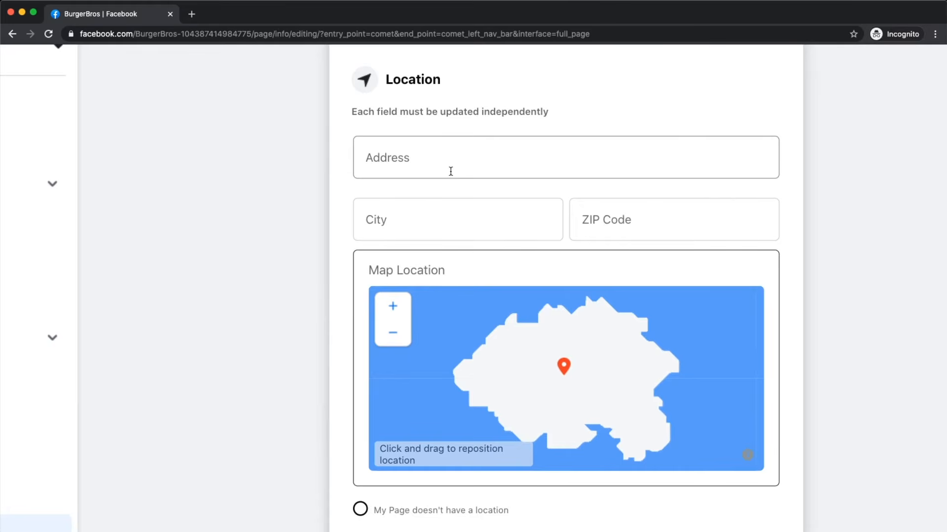
scroll(451, 171, "down", 3)
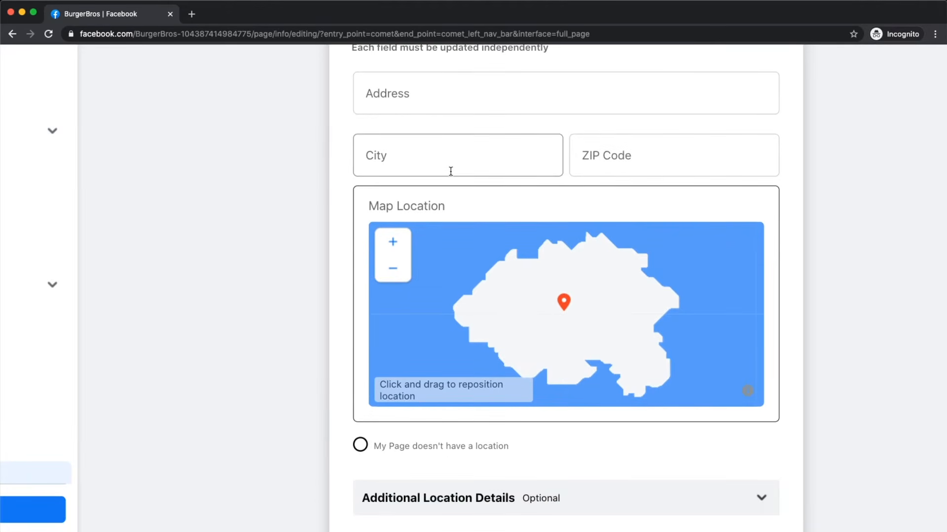
scroll(450, 171, "down", 4)
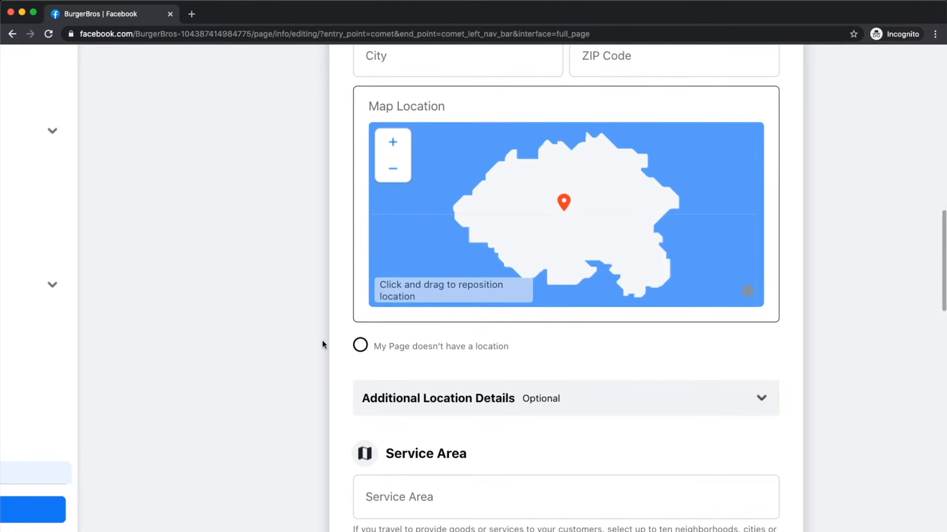
scroll(321, 342, "up", 3)
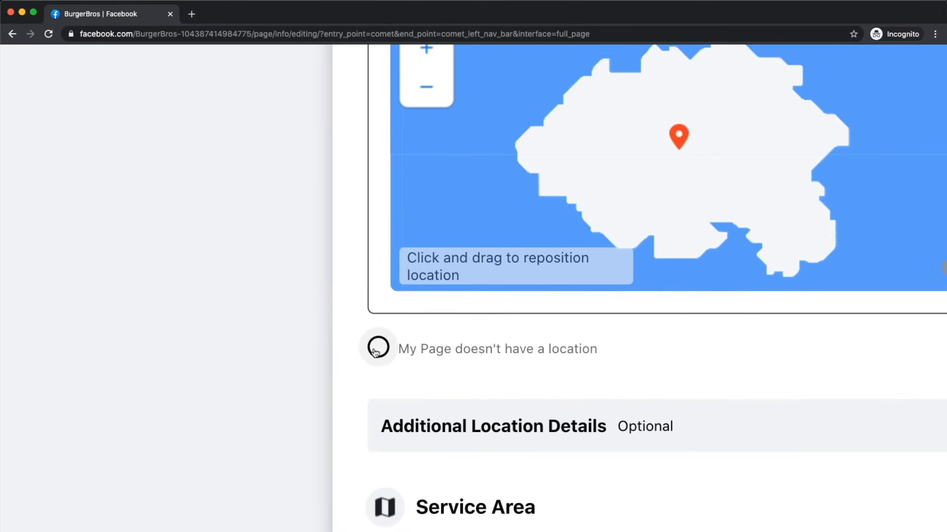
scroll(376, 350, "down", 3)
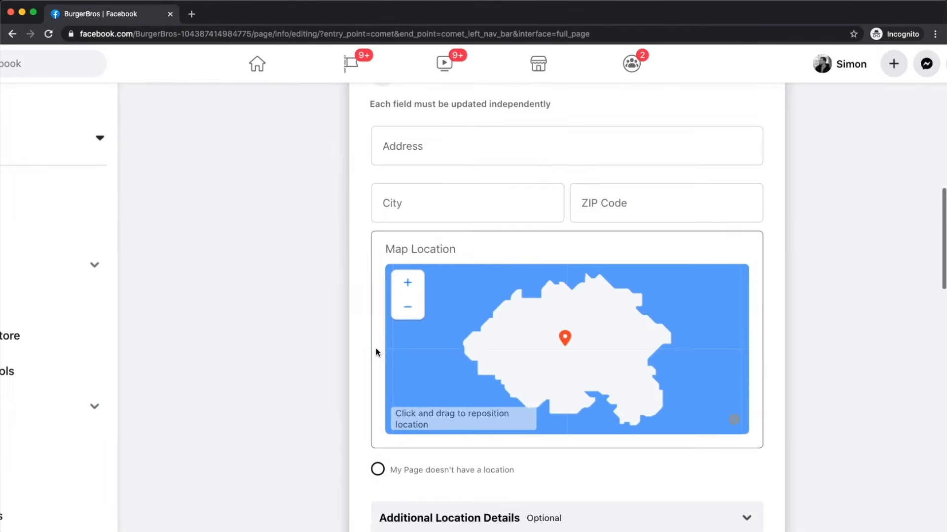
scroll(376, 348, "up", 2)
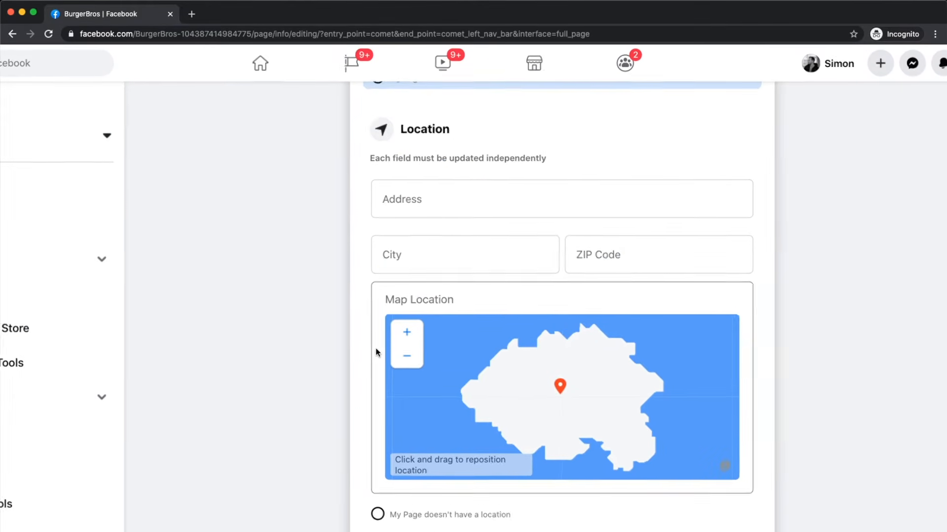
scroll(375, 349, "right", 2)
scroll(375, 349, "down", 1)
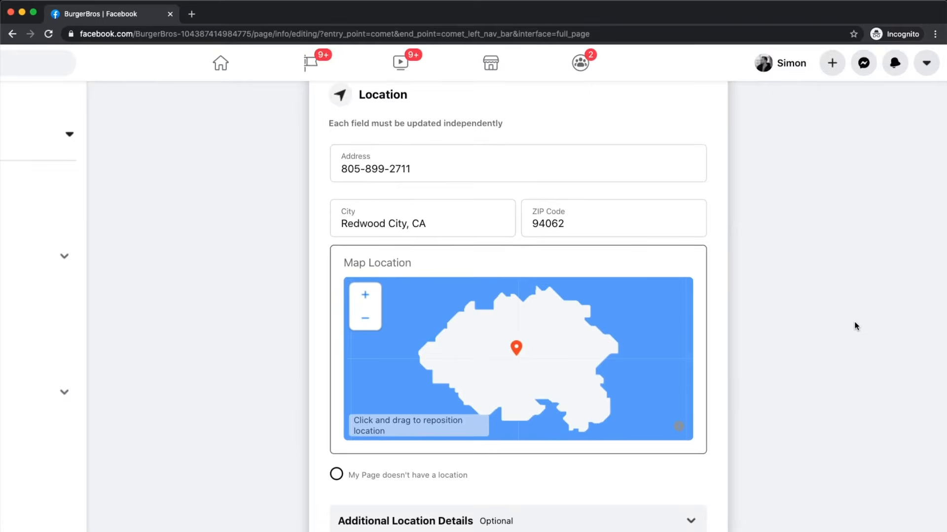
scroll(857, 325, "down", 3)
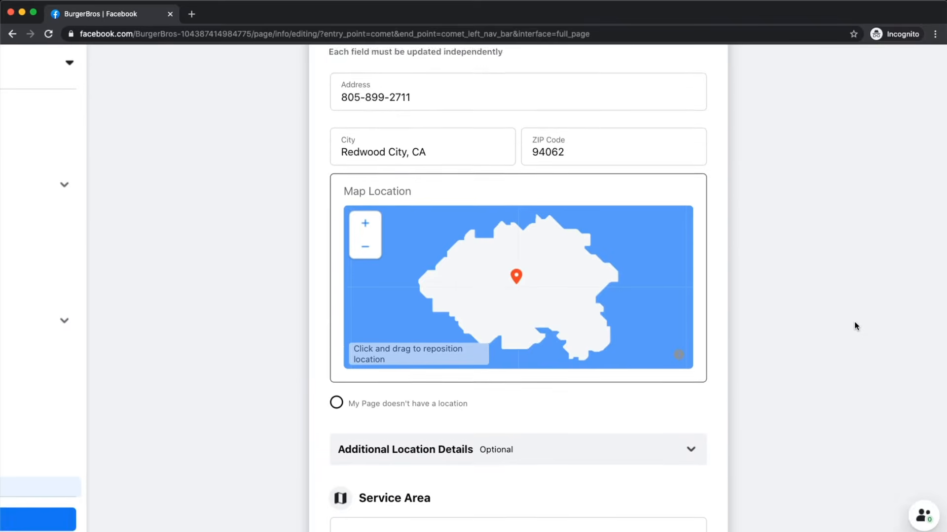
Step: Under Additional Location Details, answer Yes to physical location, No to travelling and online sales
left_click(446, 362)
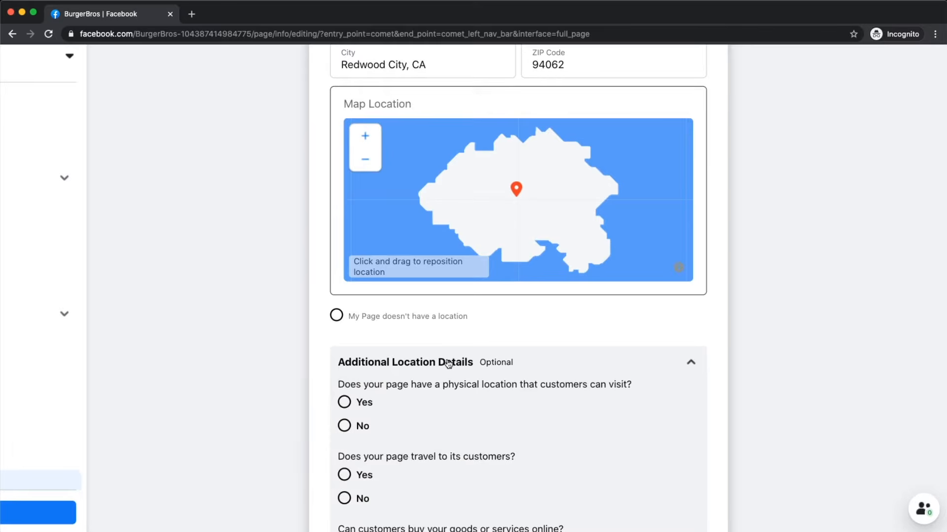
scroll(445, 363, "down", 2)
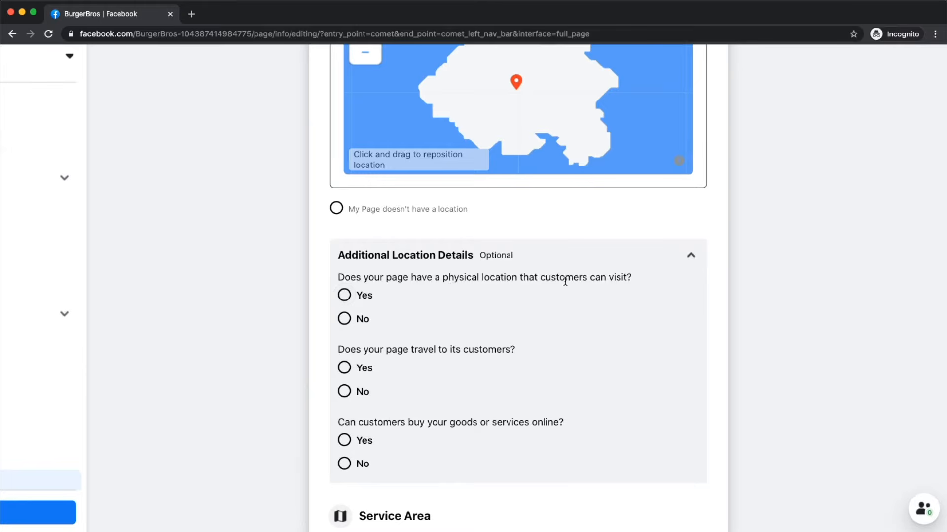
left_click(351, 298)
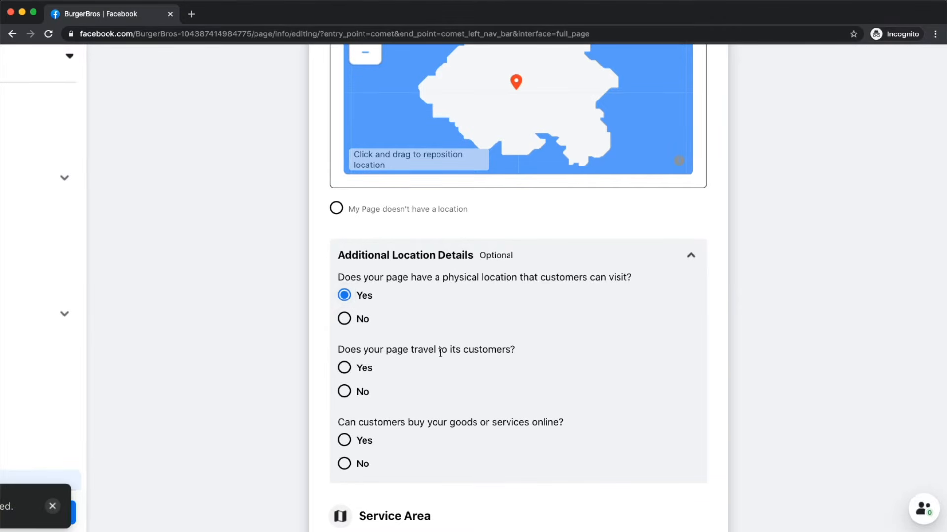
scroll(440, 353, "down", 1)
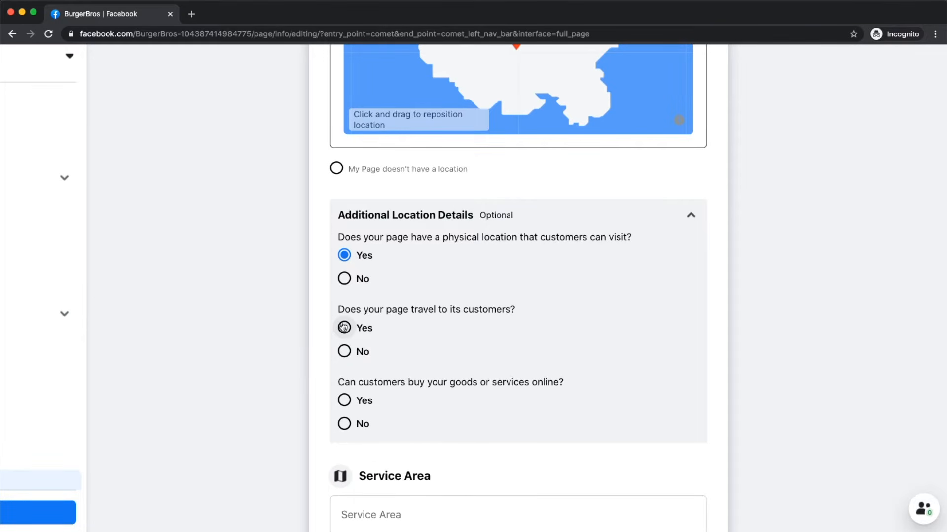
left_click(344, 352)
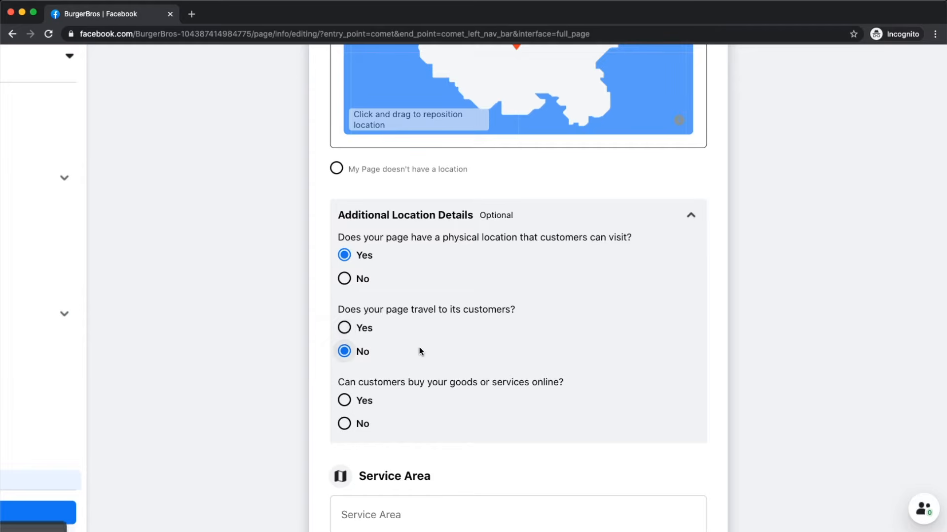
scroll(419, 353, "down", 2)
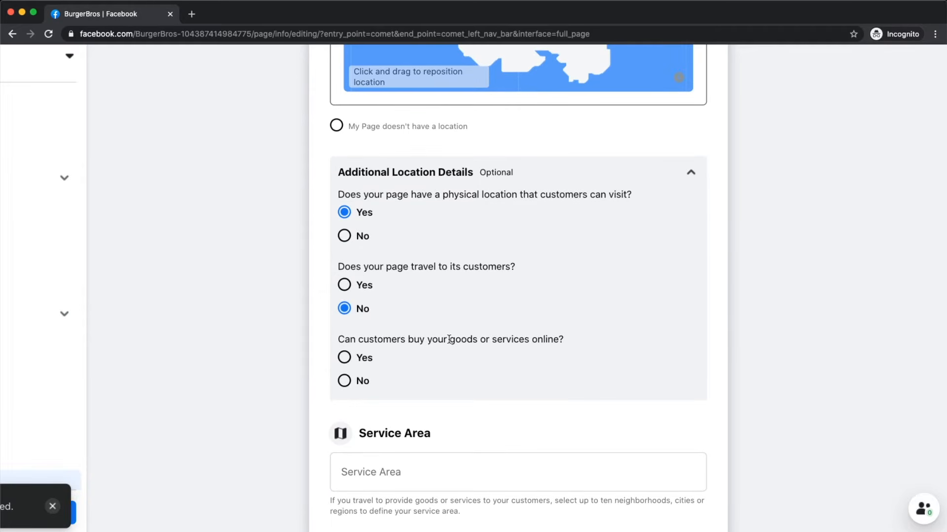
left_click(358, 386)
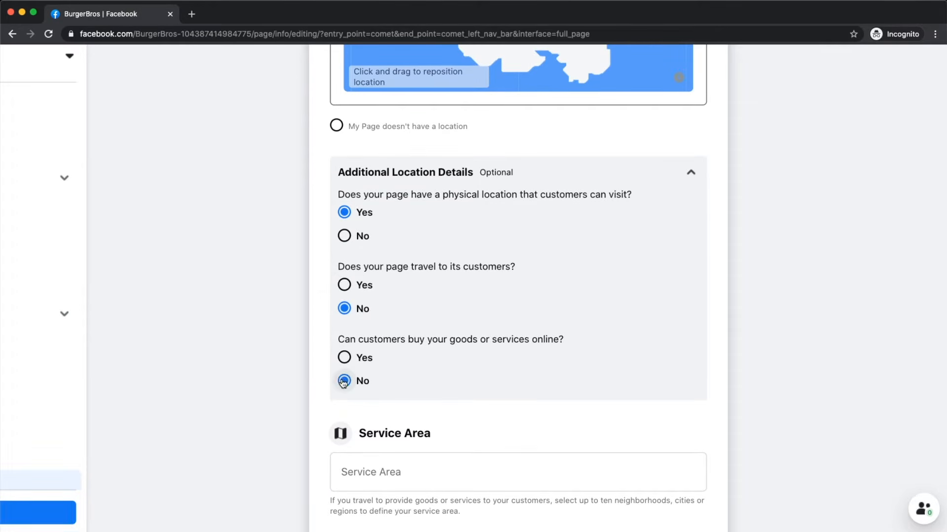
scroll(292, 367, "down", 5)
scroll(292, 367, "down", 3)
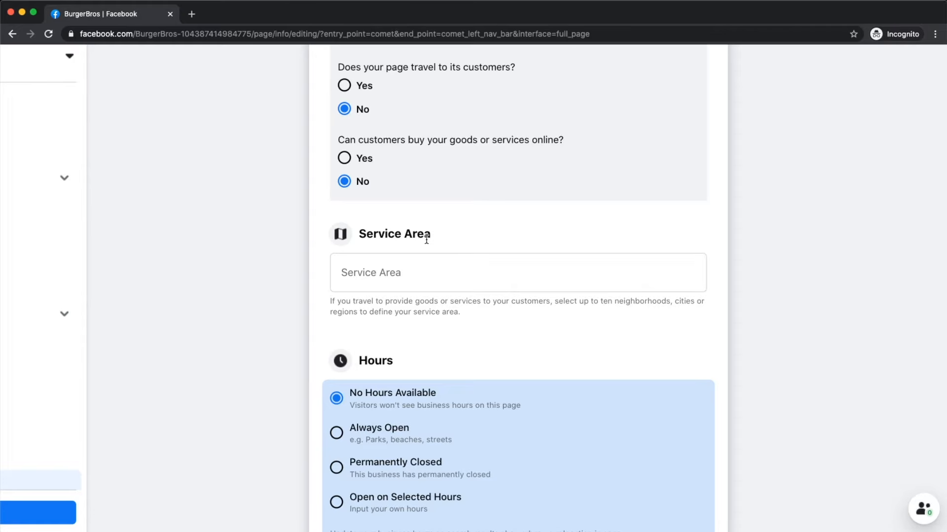
Step: Switch the Page's Hours to Open on Selected Hours
scroll(426, 240, "down", 4)
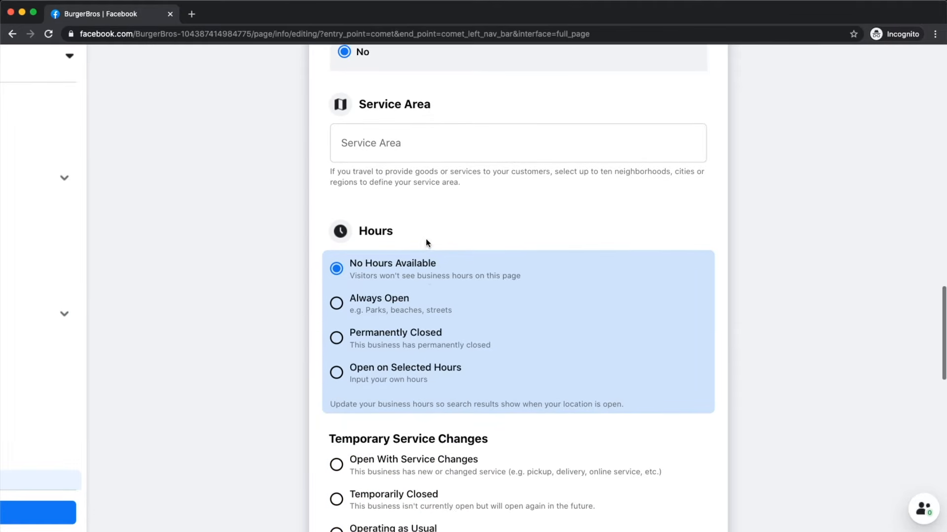
scroll(408, 231, "down", 1)
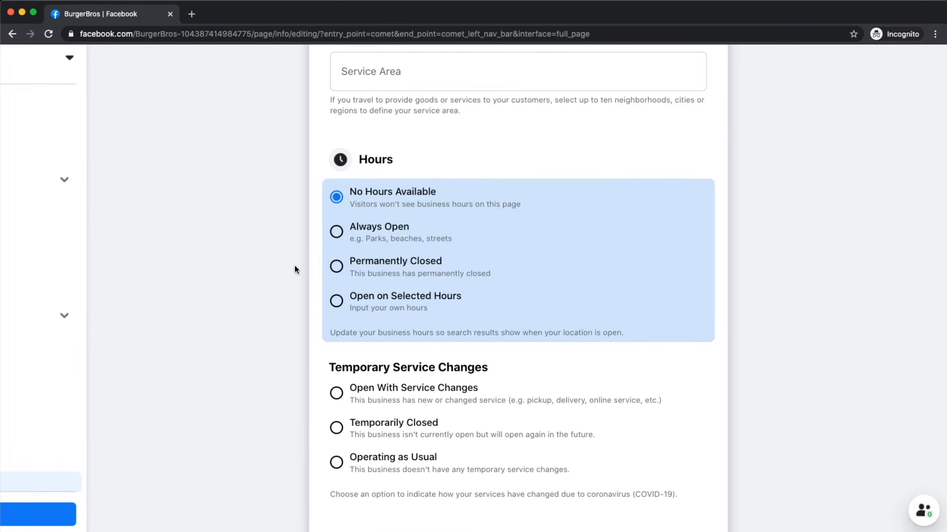
left_click(336, 301)
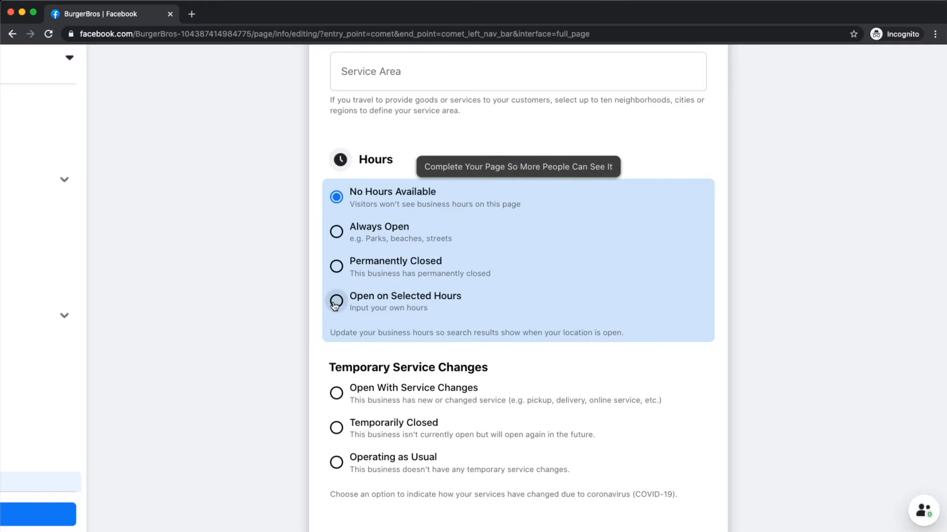
scroll(475, 300, "down", 4)
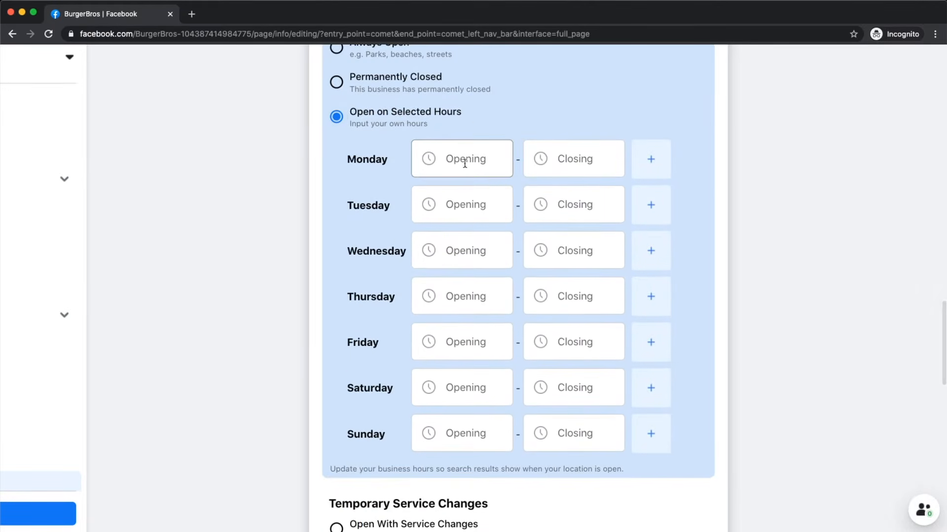
Step: Set Monday's hours to open 8:00 AM and close 10:00 PM, applied to every day
left_click(463, 160)
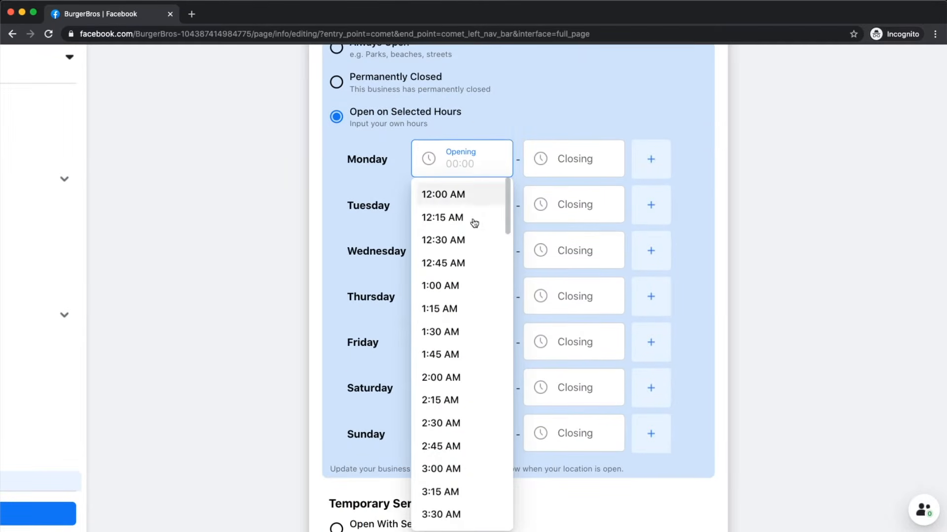
scroll(463, 335, "down", 1)
scroll(462, 338, "down", 10)
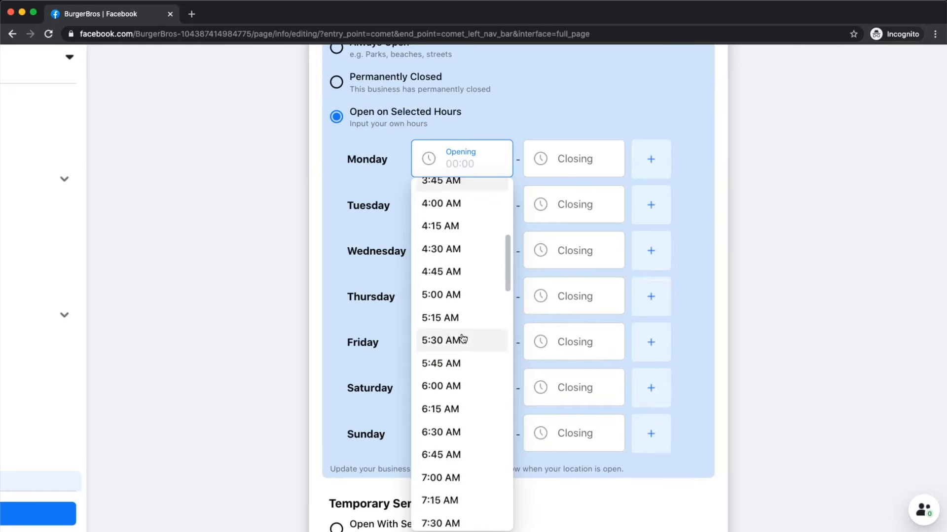
left_click(440, 407)
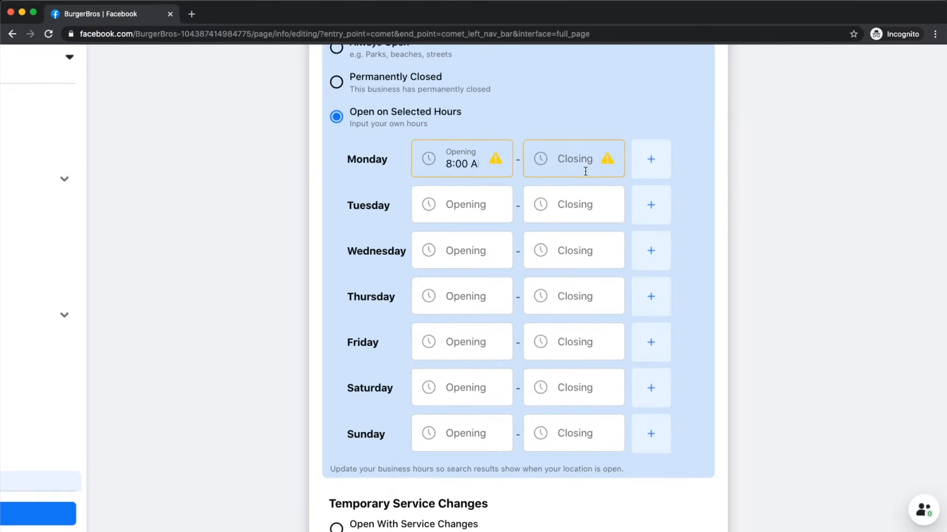
left_click(556, 165)
scroll(583, 352, "down", 20)
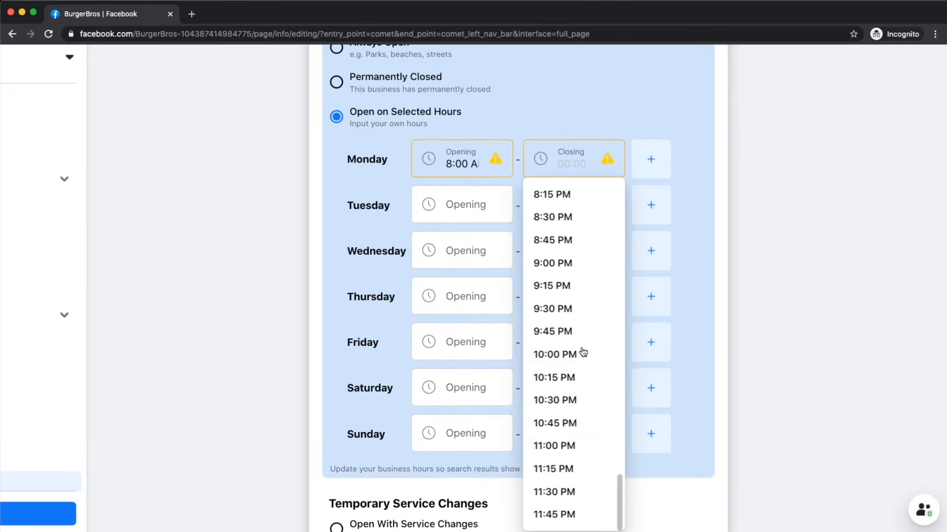
left_click(566, 355)
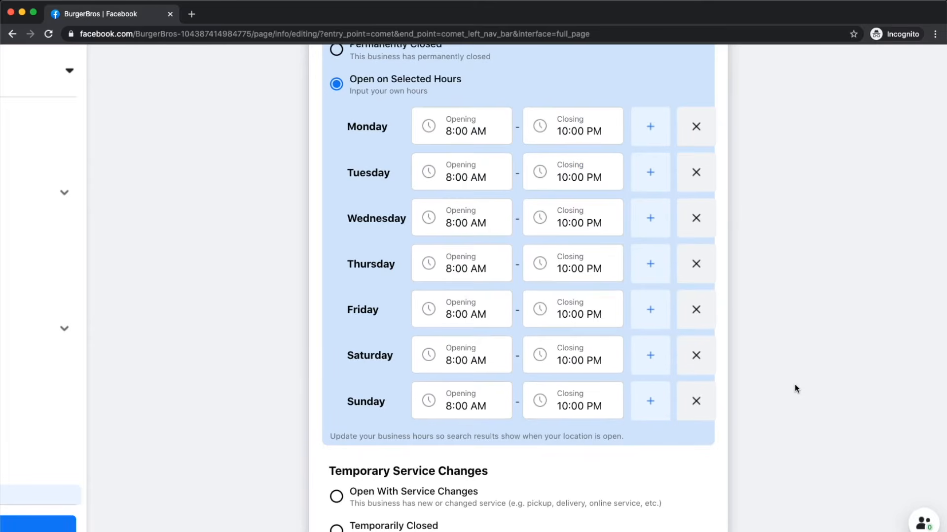
scroll(794, 385, "down", 5)
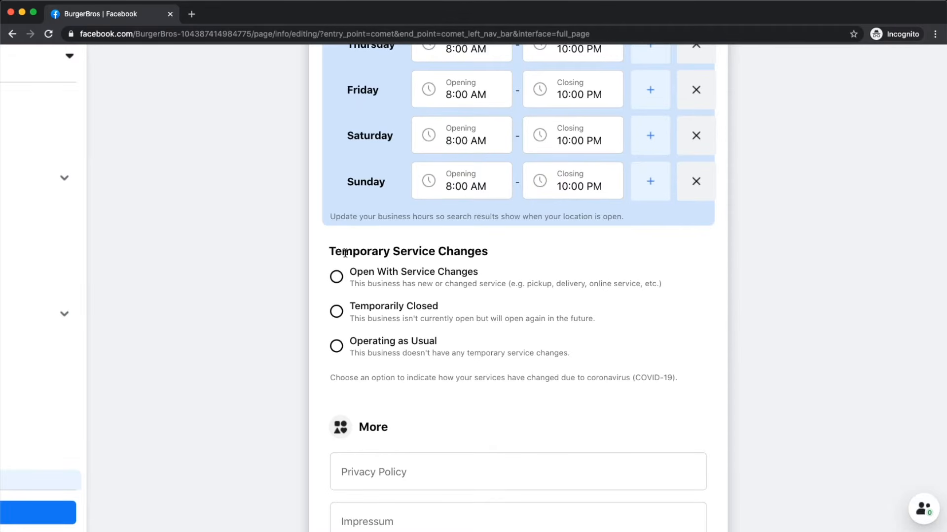
scroll(337, 251, "up", 3)
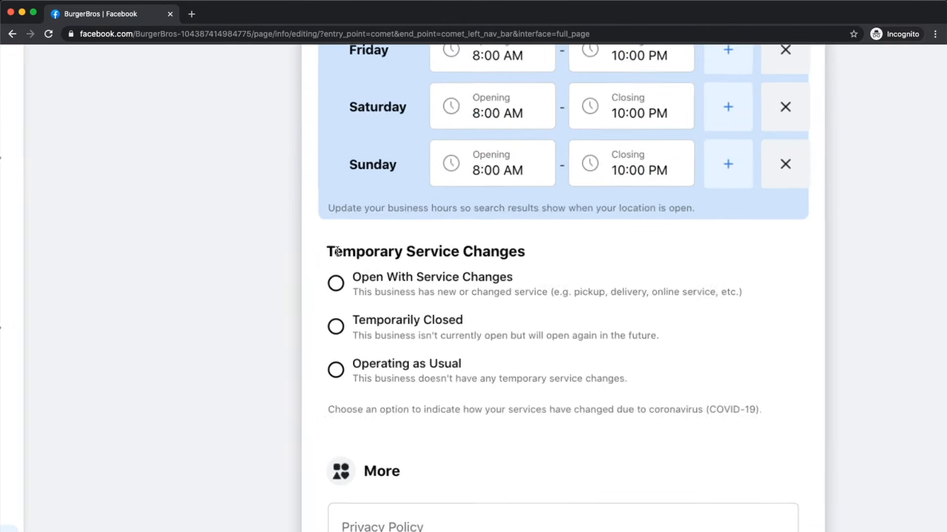
scroll(338, 251, "right", 1)
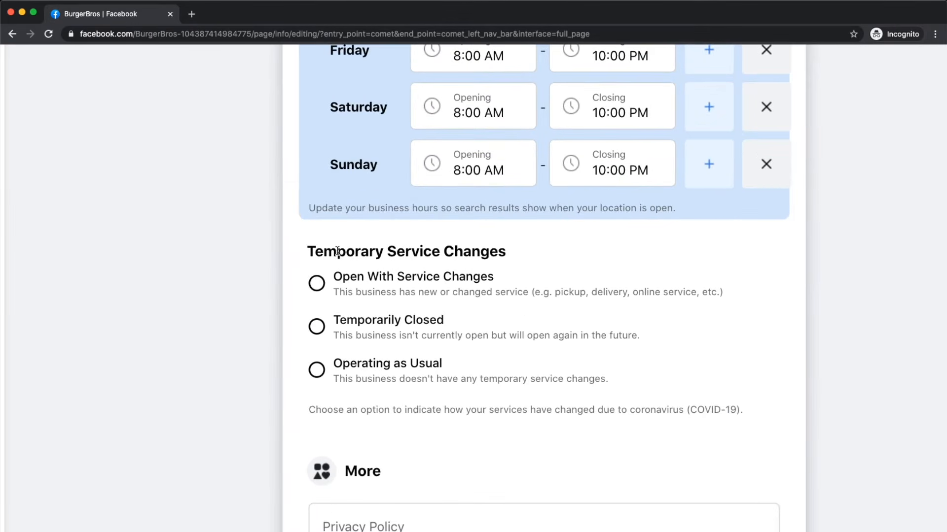
Step: Try Temporarily Closed and Open With Service Changes (Delivery, Pickup), then settle on Operating as Usual
left_click(316, 370)
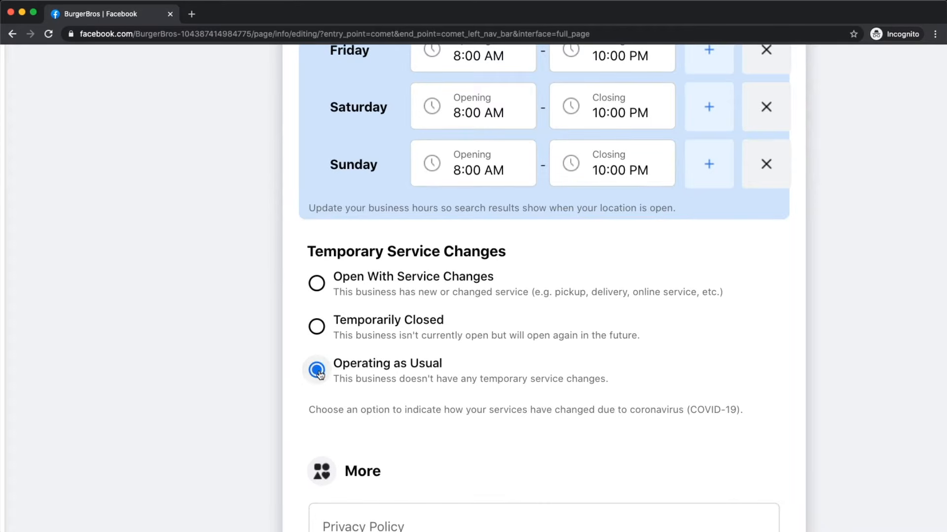
left_click(322, 327)
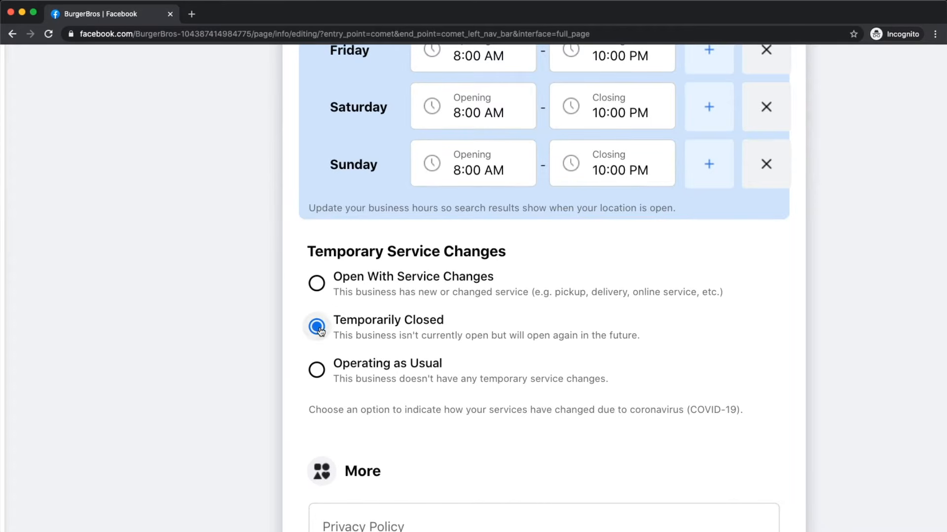
left_click(317, 284)
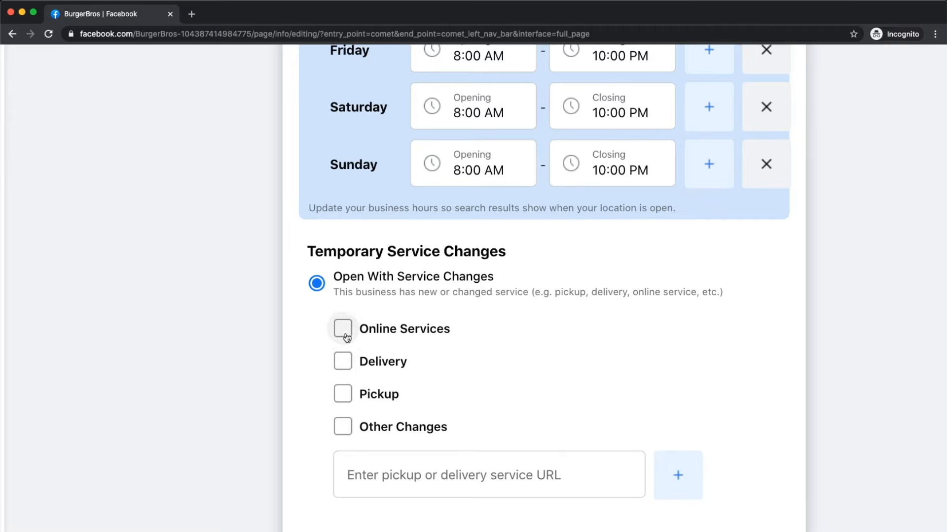
left_click(343, 361)
left_click(343, 393)
scroll(392, 397, "down", 2)
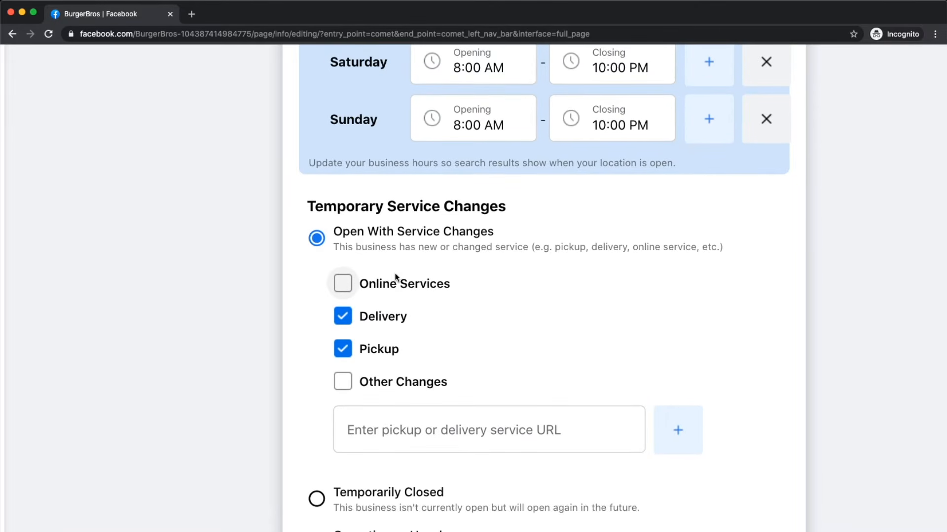
scroll(315, 251, "down", 5)
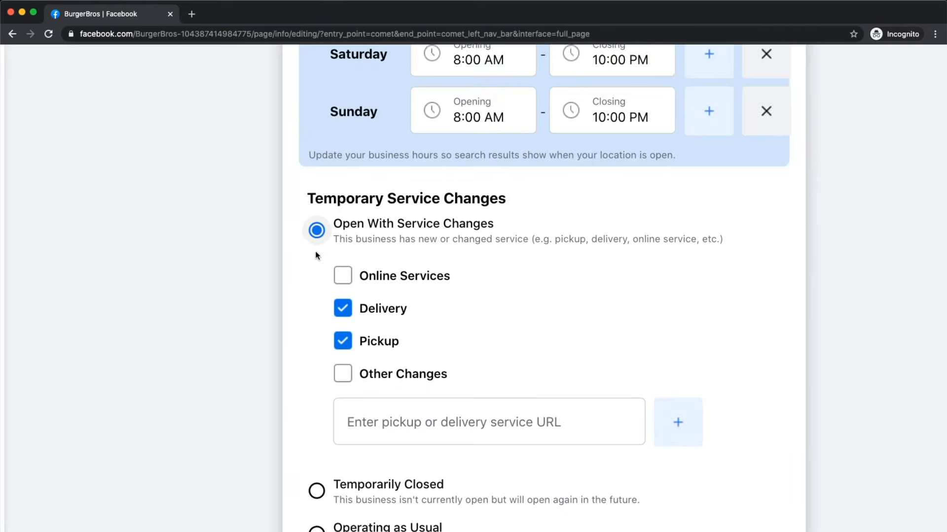
scroll(315, 252, "down", 1)
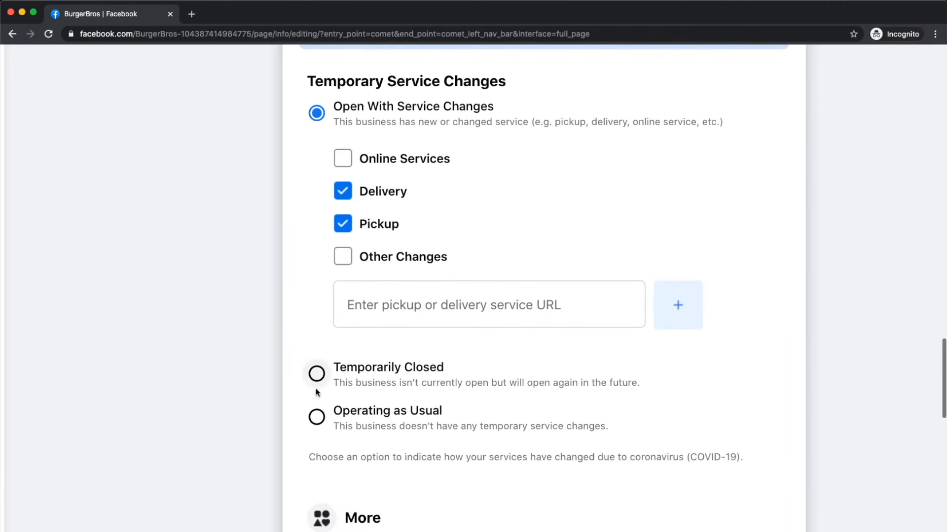
left_click(315, 418)
scroll(335, 317, "up", 1)
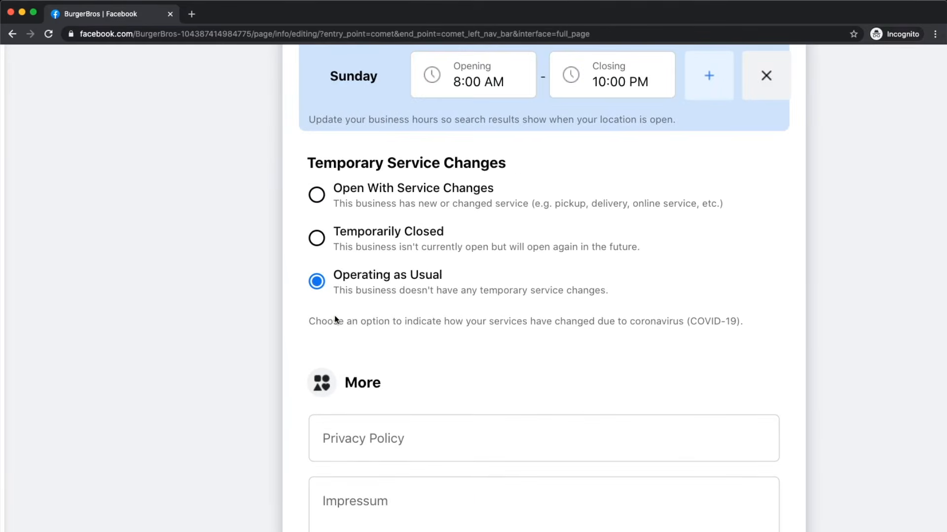
scroll(335, 317, "up", 1)
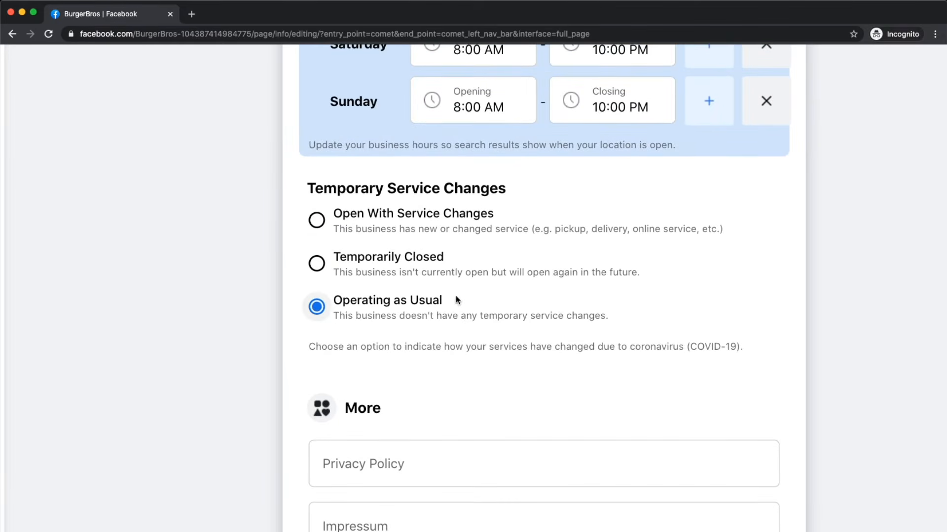
scroll(455, 299, "down", 6)
key("super+minus")
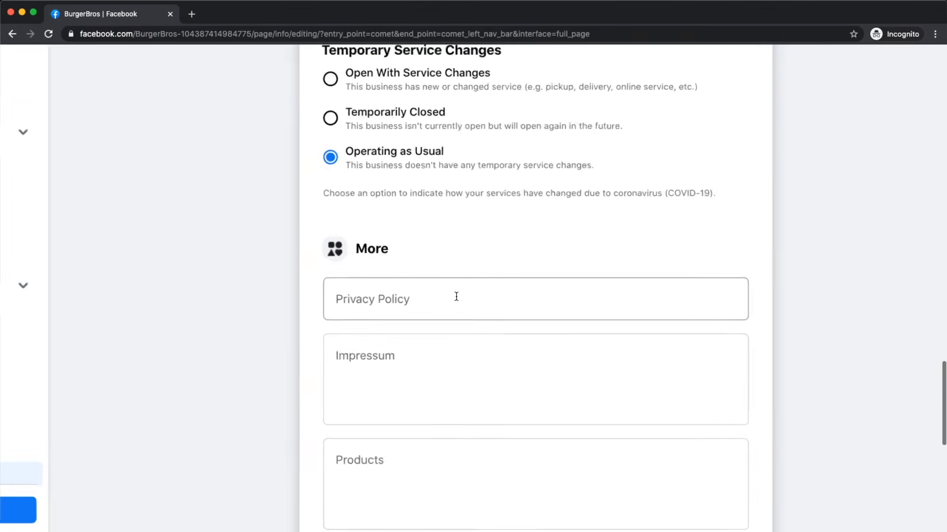
key("super+minus")
left_click(425, 294)
scroll(425, 294, "up", 5)
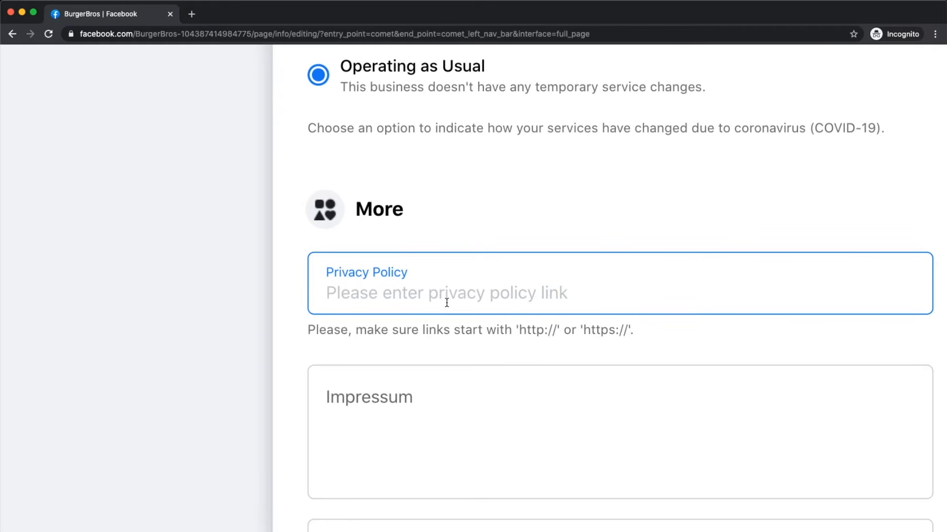
scroll(446, 302, "down", 1)
scroll(446, 302, "down", 5)
scroll(445, 301, "down", 2)
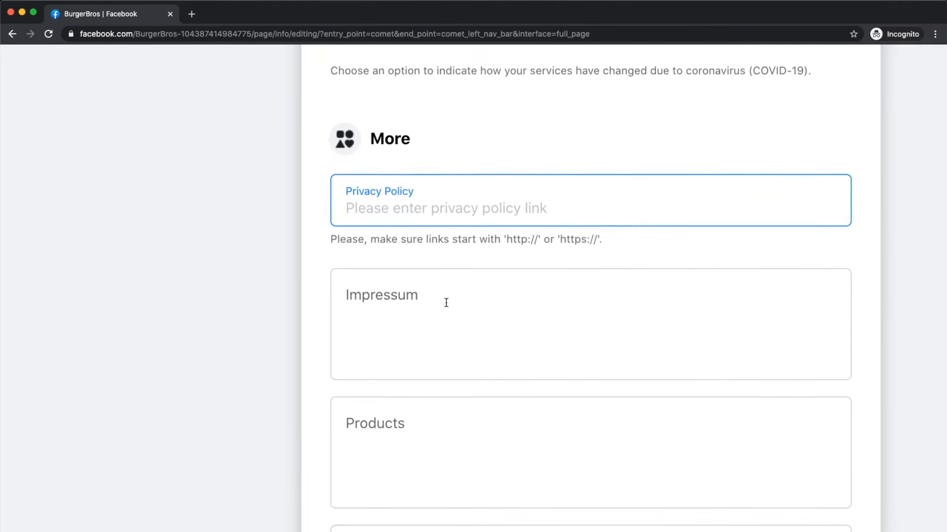
left_click(445, 302)
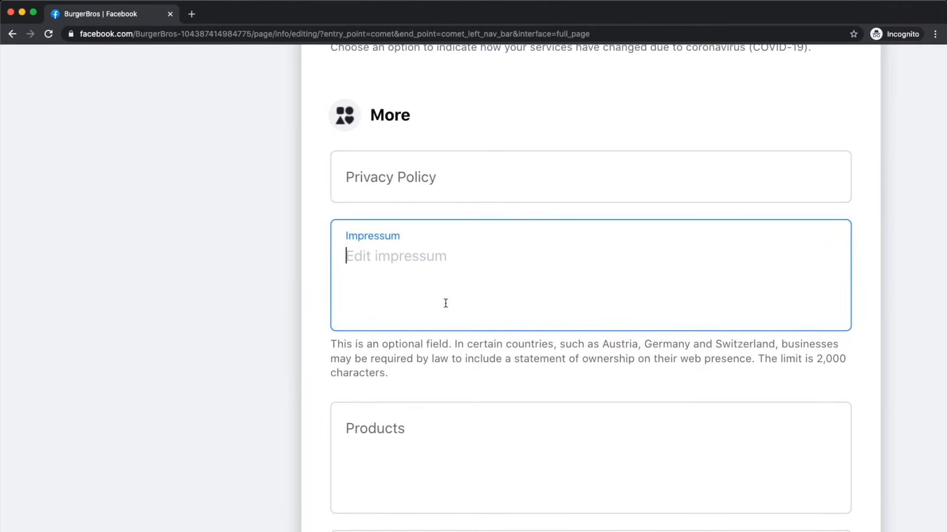
scroll(445, 303, "right", 2)
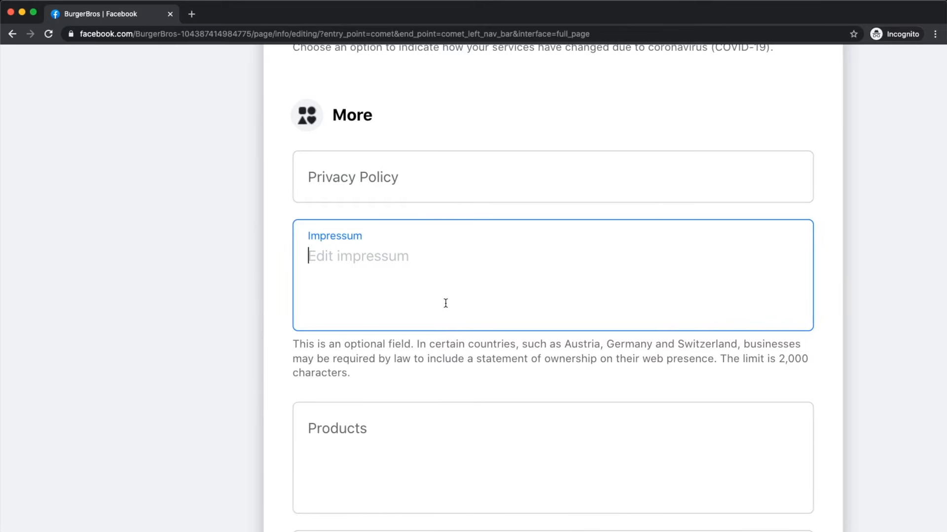
scroll(446, 321, "down", 2)
scroll(448, 321, "down", 1)
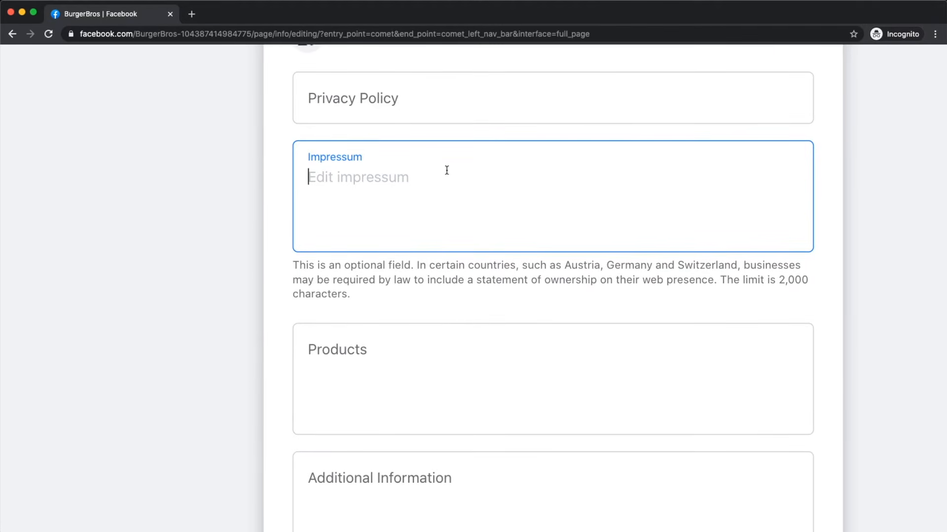
scroll(417, 201, "down", 1)
scroll(418, 203, "down", 2)
scroll(412, 239, "down", 2)
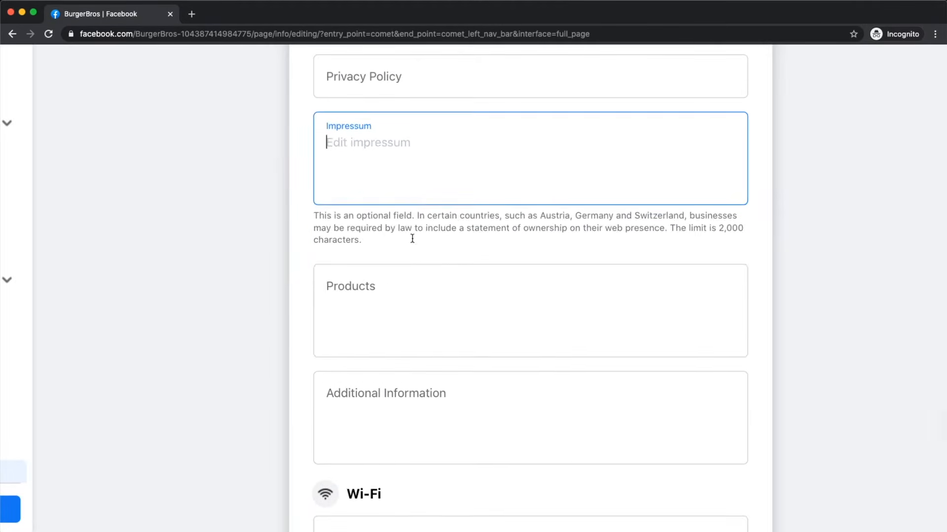
left_click(389, 286)
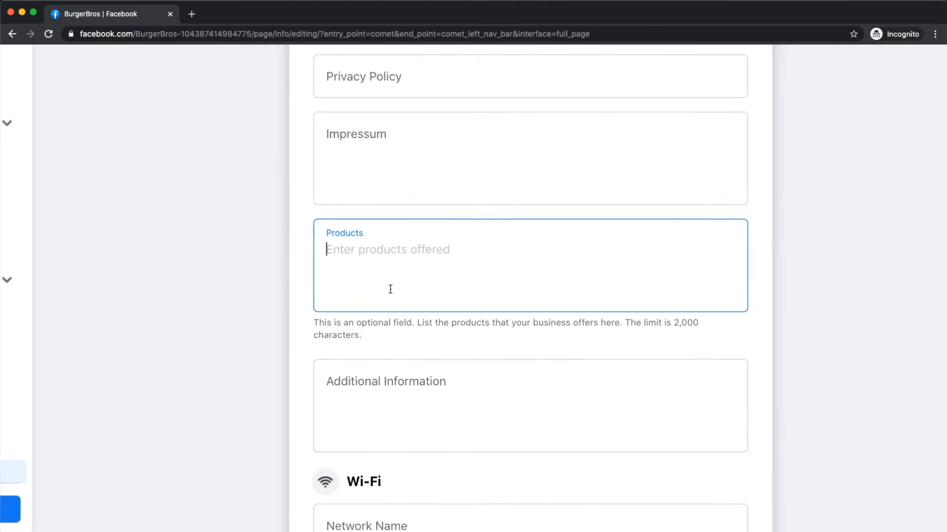
scroll(469, 263, "down", 3)
left_click(465, 258)
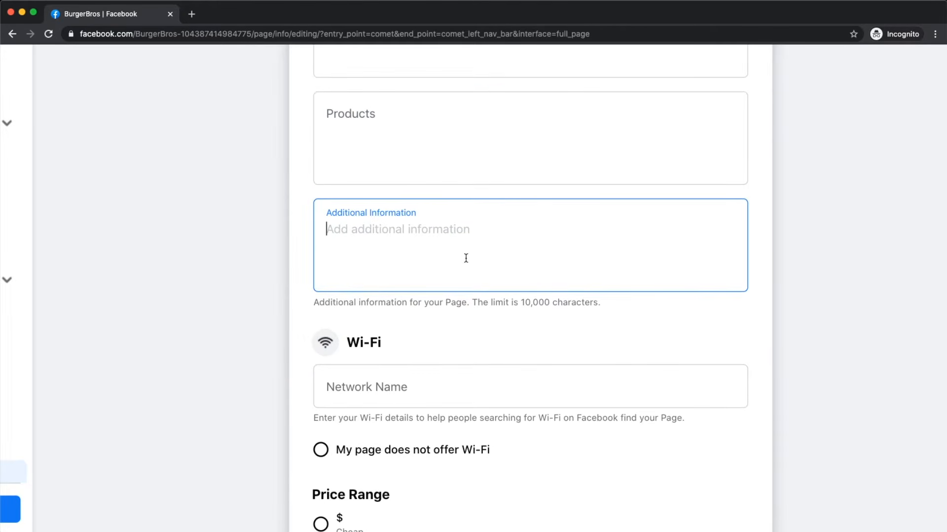
scroll(522, 300, "up", 1)
left_click(522, 300)
left_click(539, 227)
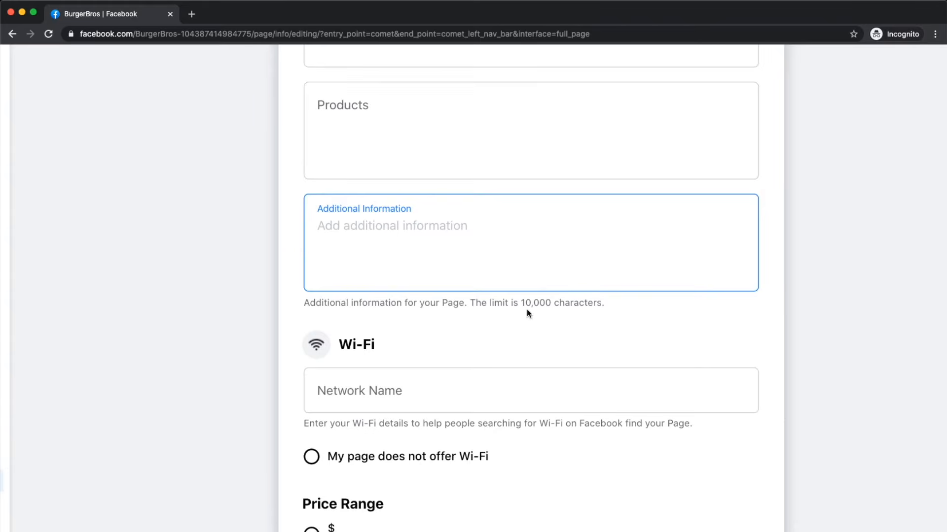
scroll(439, 338, "up", 1)
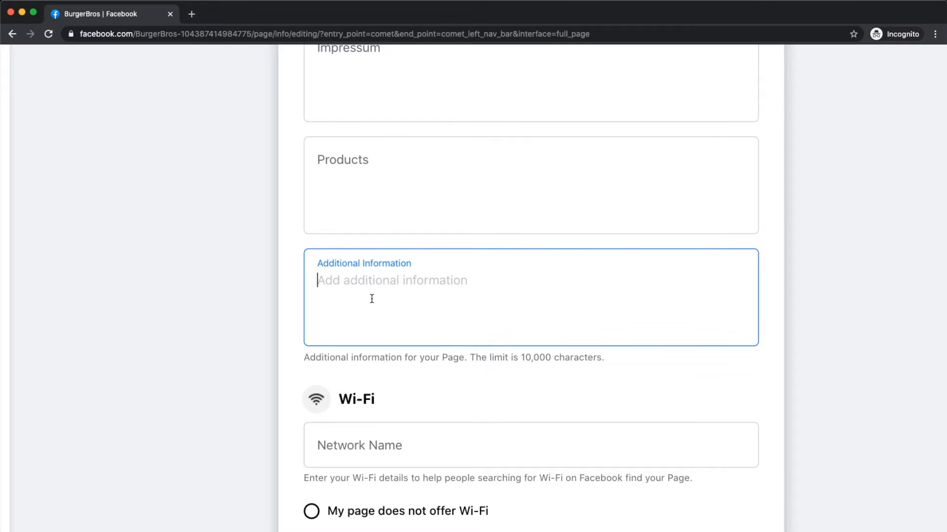
scroll(372, 299, "down", 3)
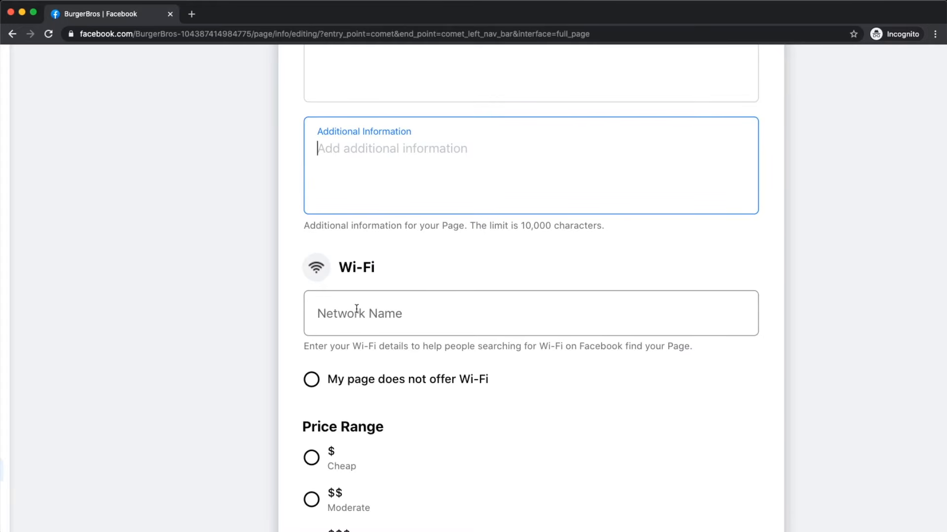
scroll(356, 309, "down", 1)
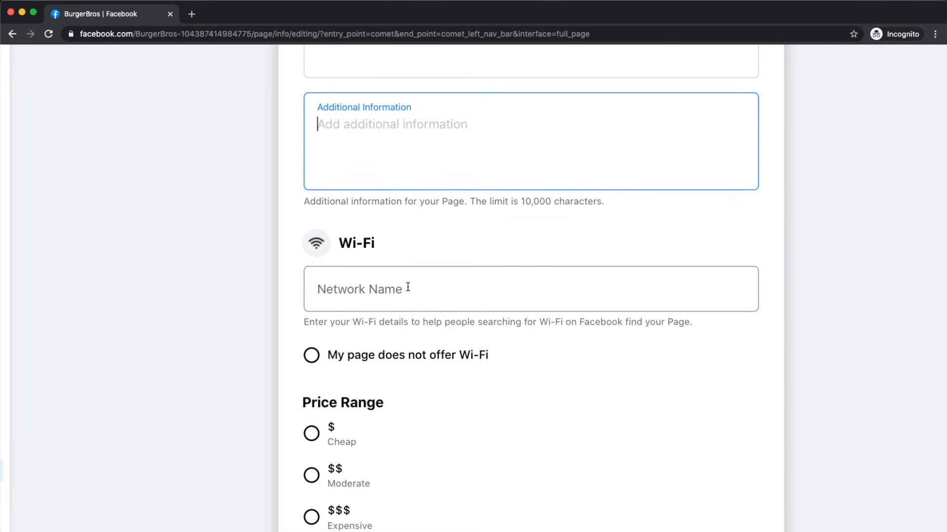
Step: Leave Additional Information empty and mark the business as offering no Wi-Fi
left_click(515, 321)
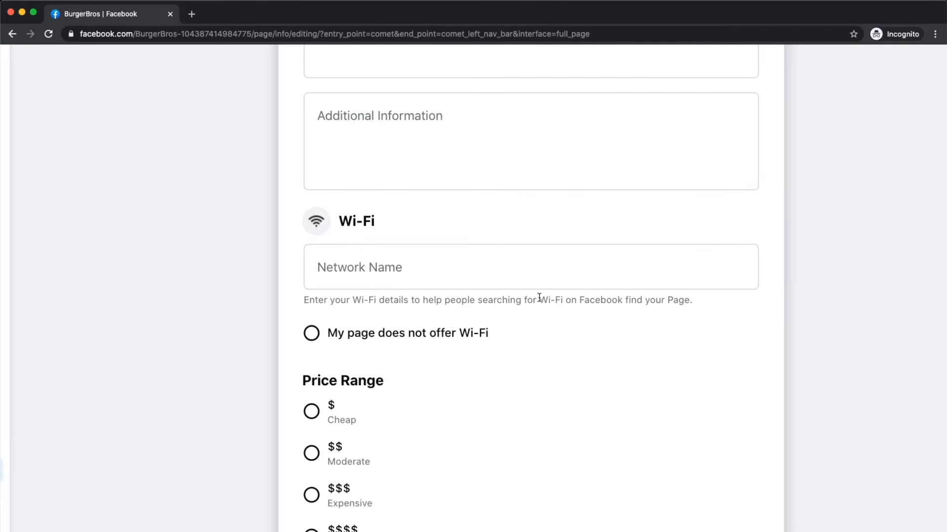
scroll(419, 288, "down", 3)
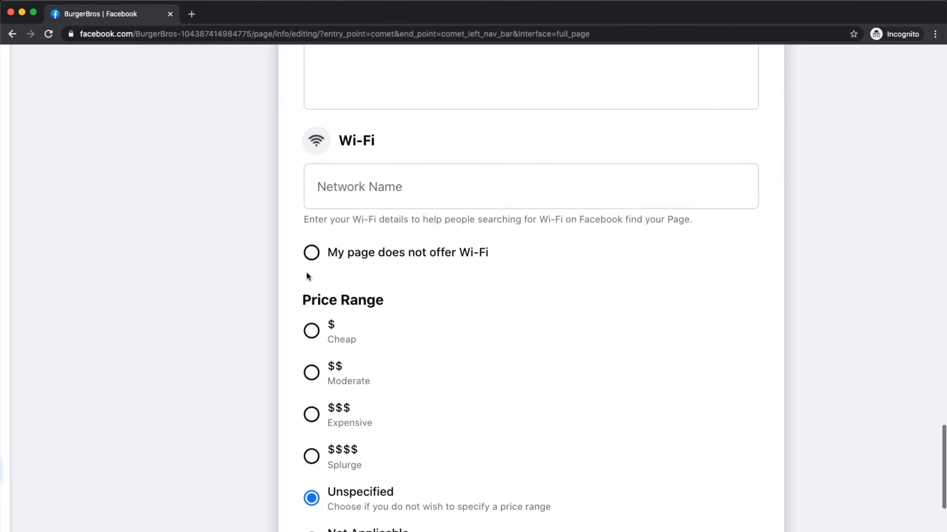
left_click(309, 256)
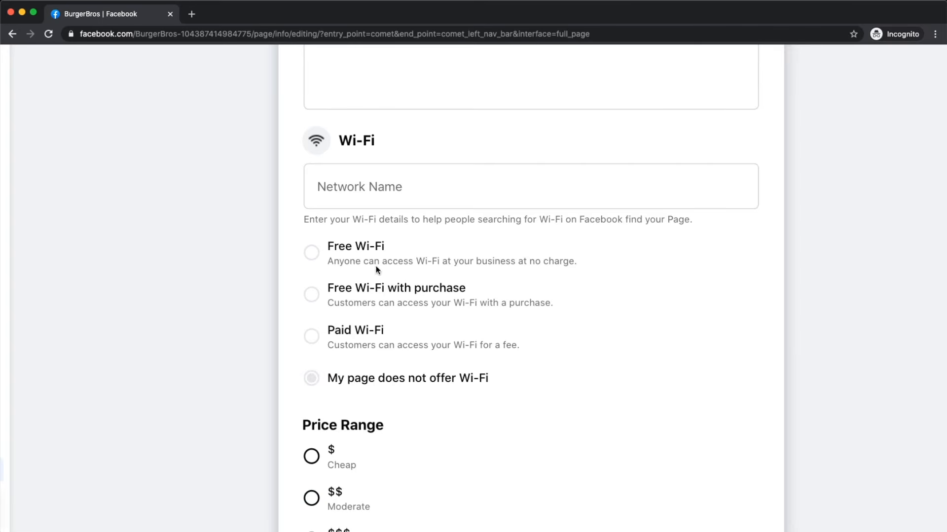
Step: Choose $ (Cheap) as the BurgerBros price range
scroll(325, 297, "down", 9)
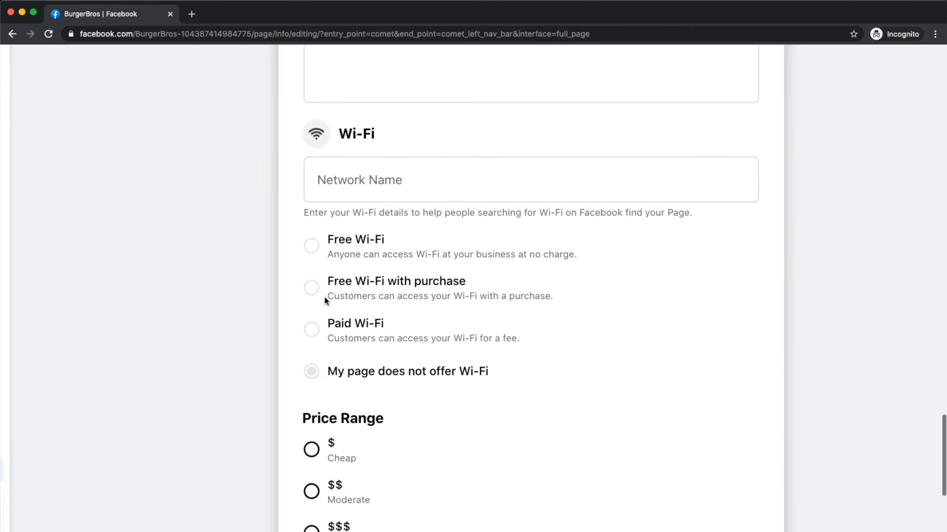
key("super+minus")
key("super+minus")
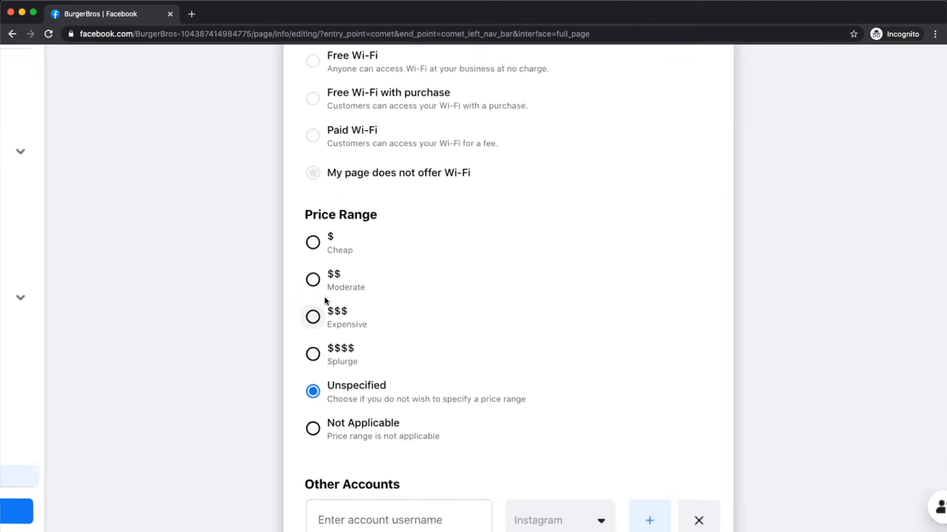
key("super+equal")
key("super+equal")
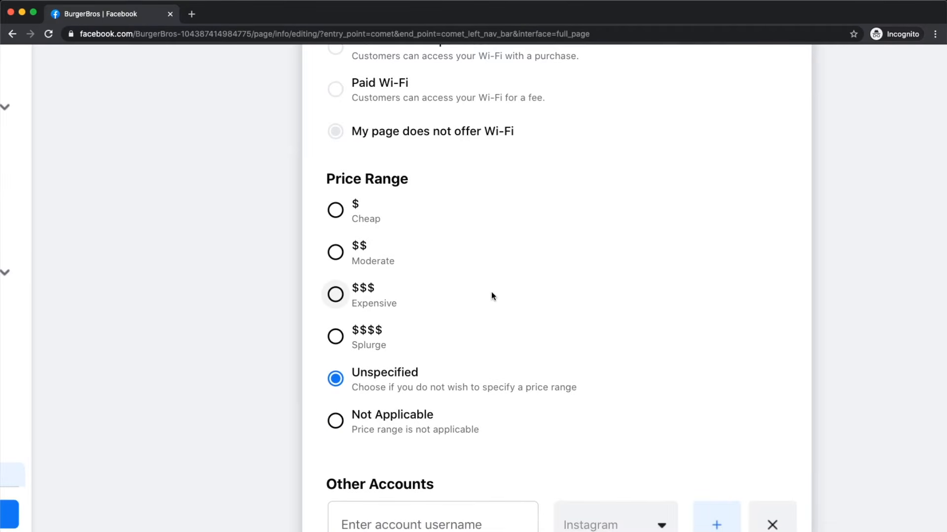
left_click(338, 212)
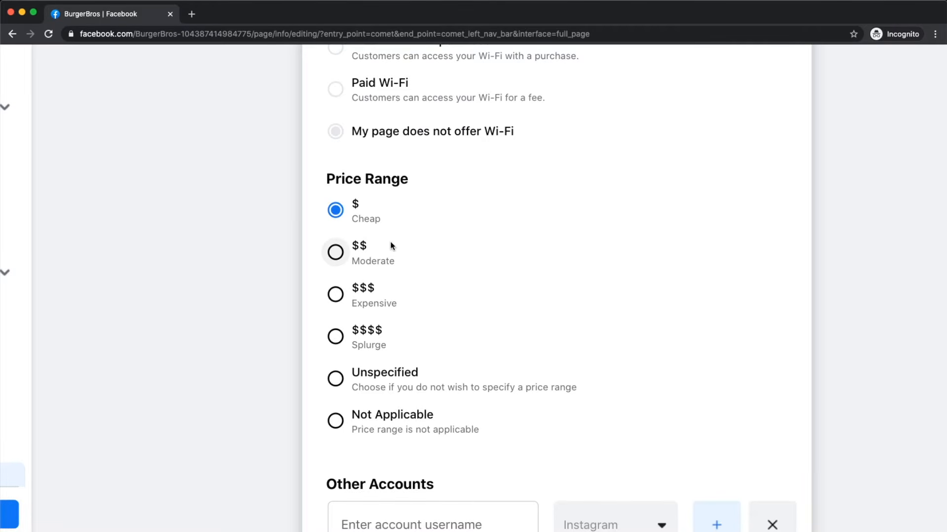
scroll(368, 400, "up", 3, "ctrl")
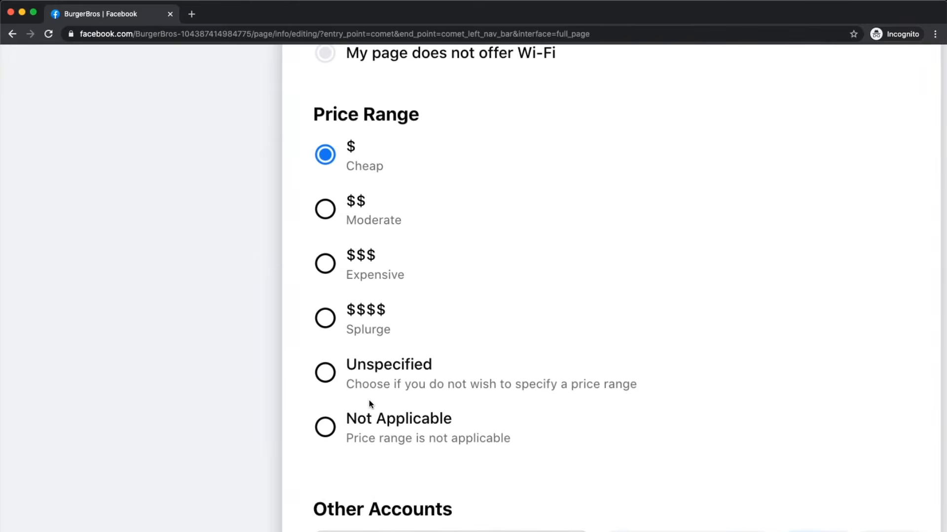
left_click(325, 373)
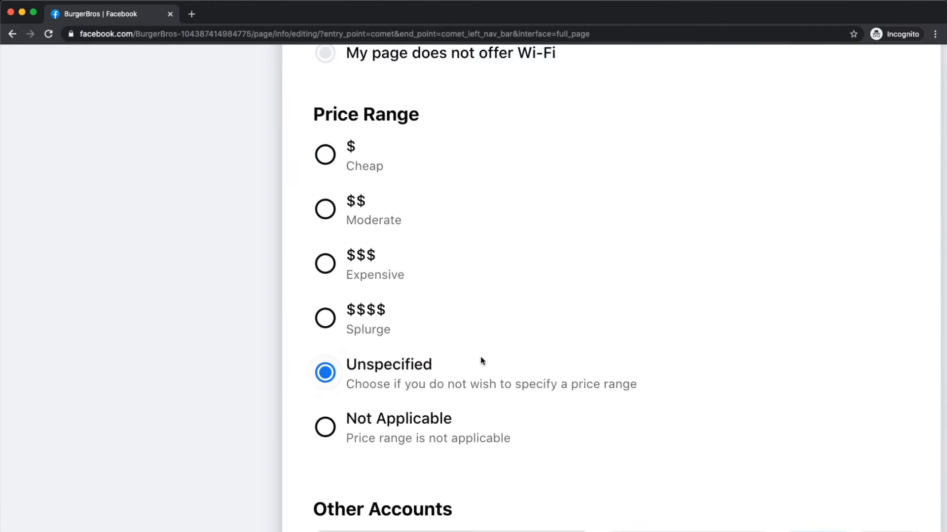
left_click(325, 432)
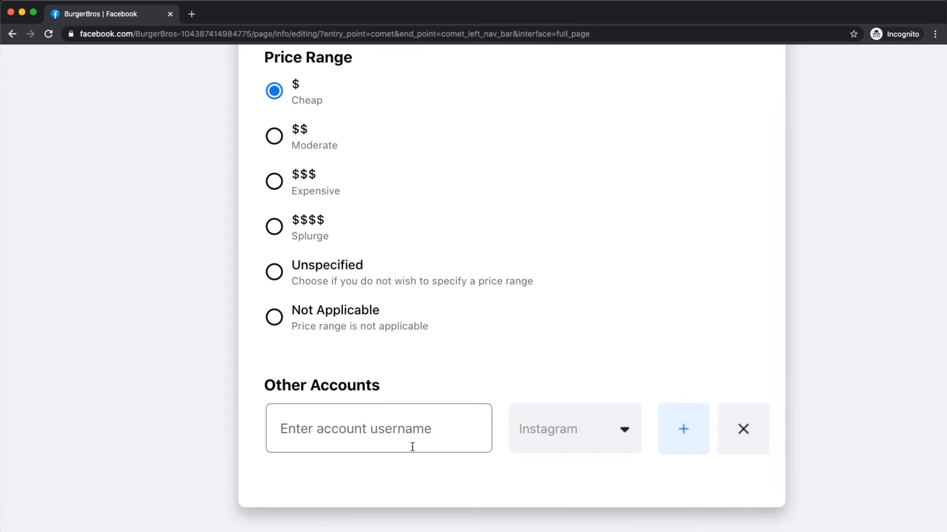
Step: Dismiss the Instagram platform list, return to BurgerBros Home, and choose View as Visitor
left_click(610, 430)
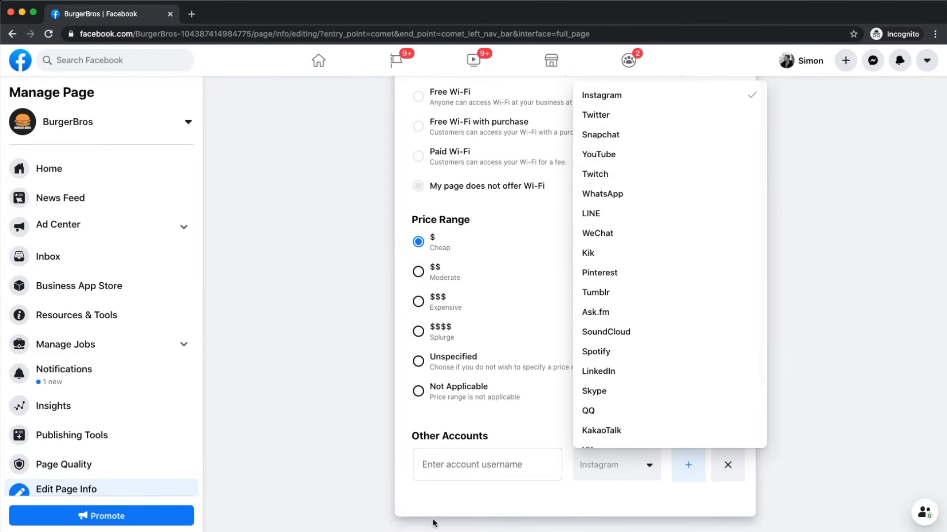
left_click(459, 469)
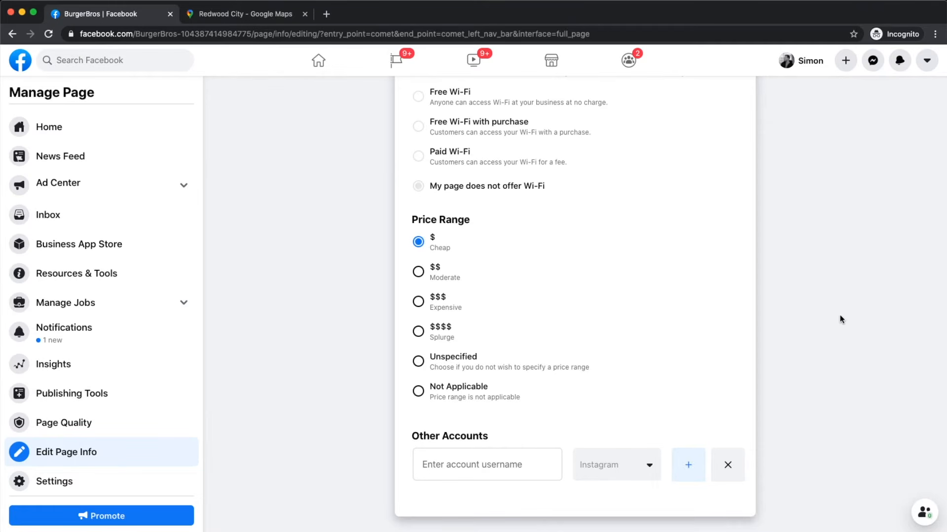
scroll(63, 335, "up", 2)
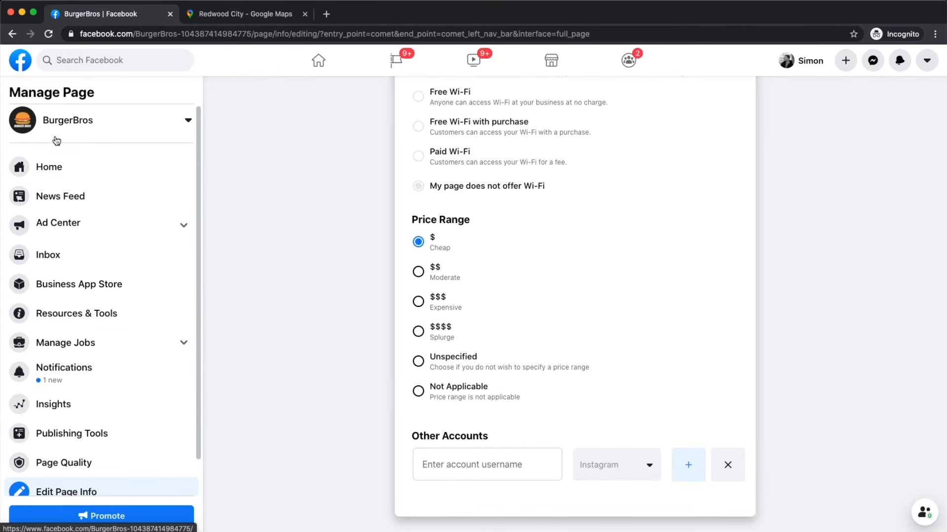
left_click(57, 169)
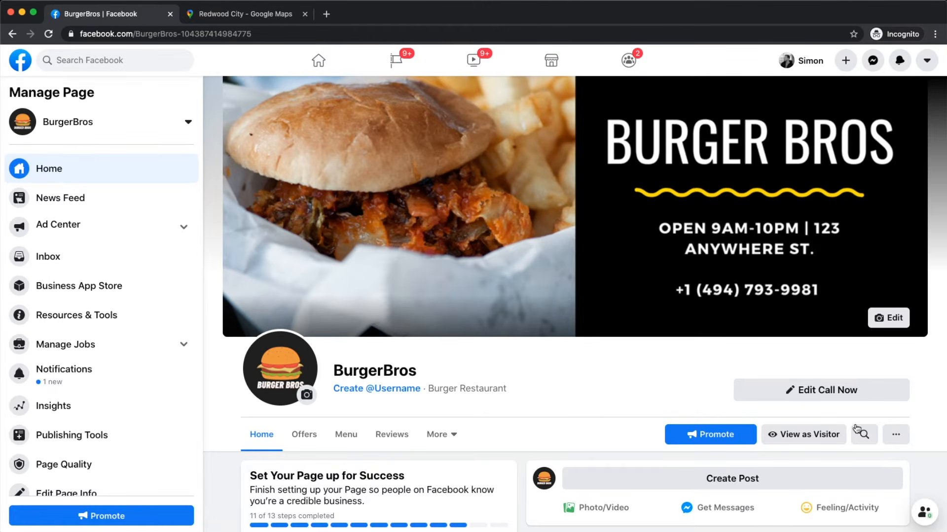
scroll(843, 436, "up", 5)
scroll(843, 435, "down", 1)
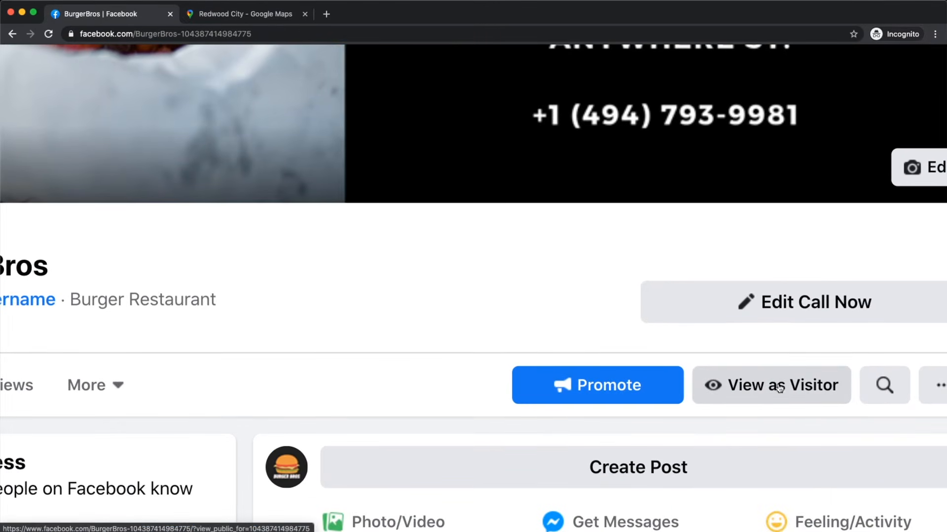
left_click(750, 389)
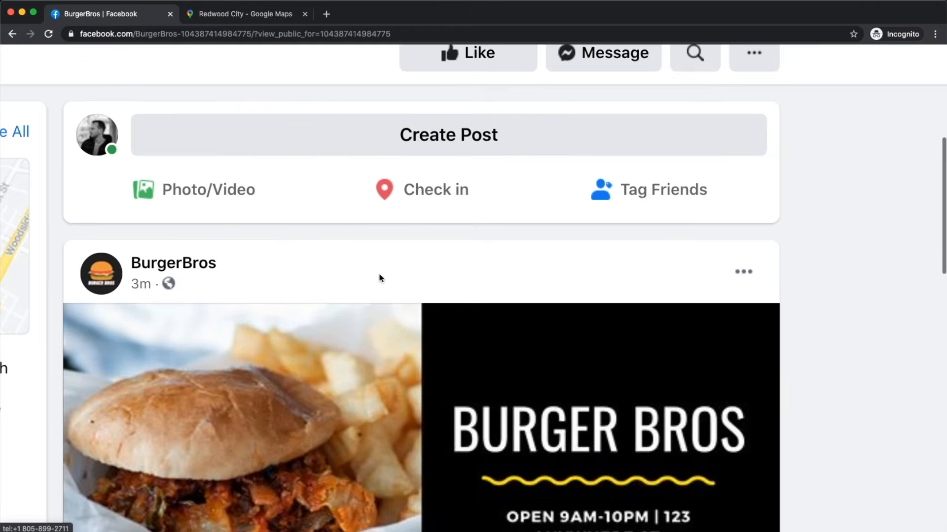
Step: Scroll the visitor view to read the BurgerBros description, contact details and $ price range
scroll(380, 279, "up", 3)
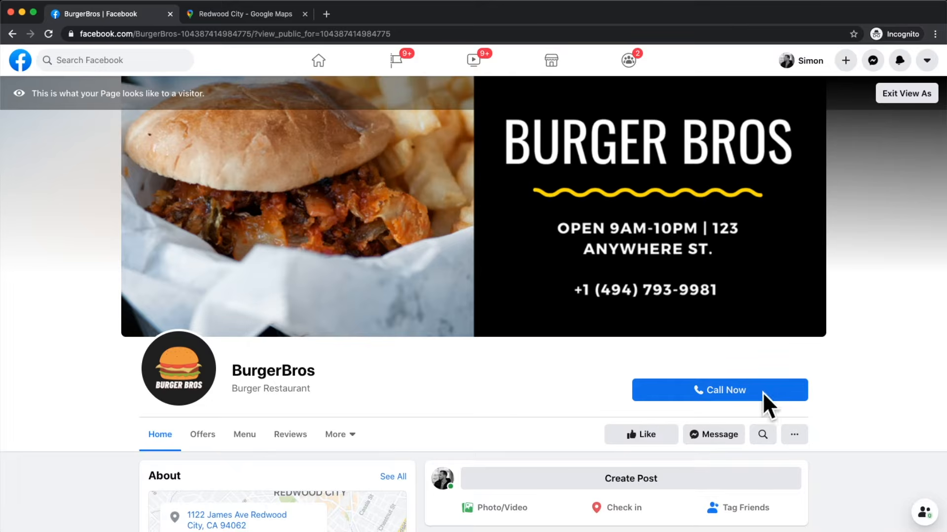
scroll(490, 369, "down", 2)
scroll(493, 348, "down", 1)
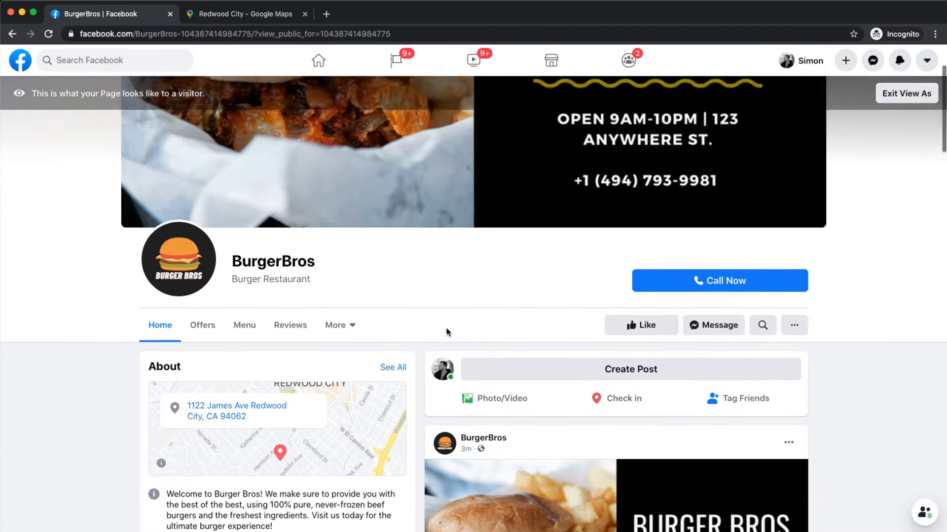
scroll(447, 332, "down", 5)
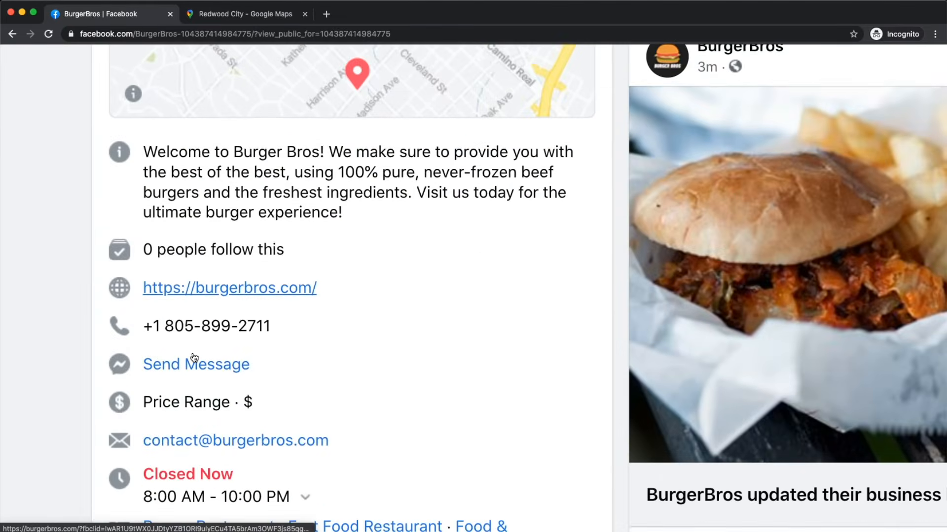
scroll(193, 357, "down", 3)
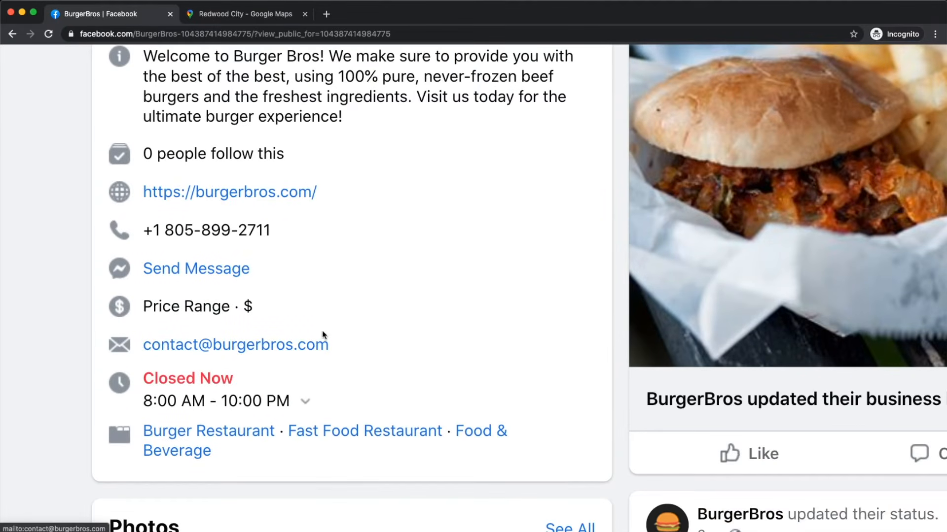
scroll(321, 330, "down", 2)
scroll(227, 333, "down", 1)
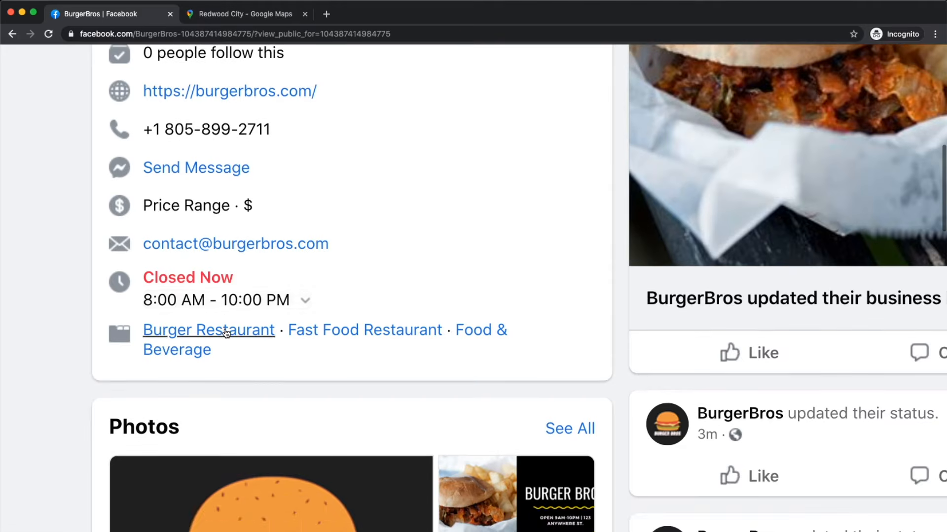
scroll(226, 333, "down", 3)
scroll(236, 338, "up", 1)
scroll(256, 380, "down", 1)
Step: Expand the weekly hours list showing 8:00 AM–10:00 PM daily, then close it
left_click(262, 351)
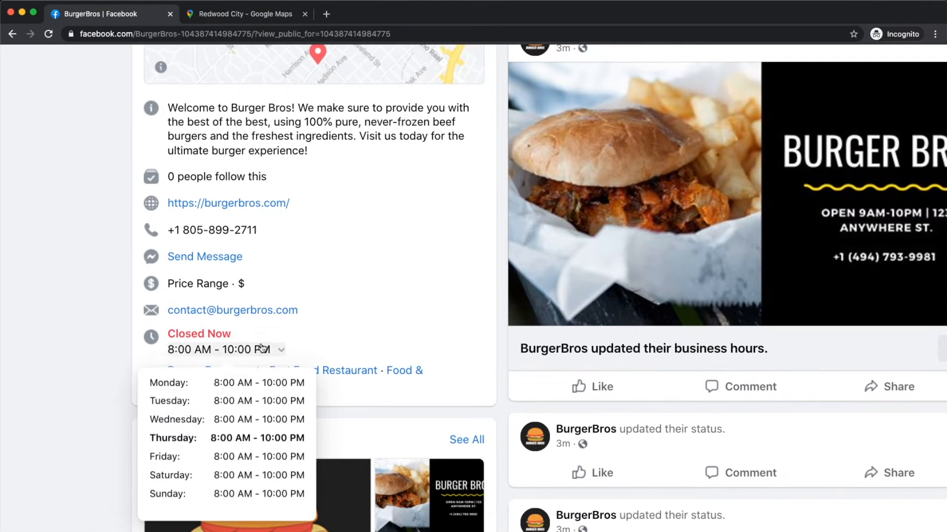
scroll(245, 428, "down", 1)
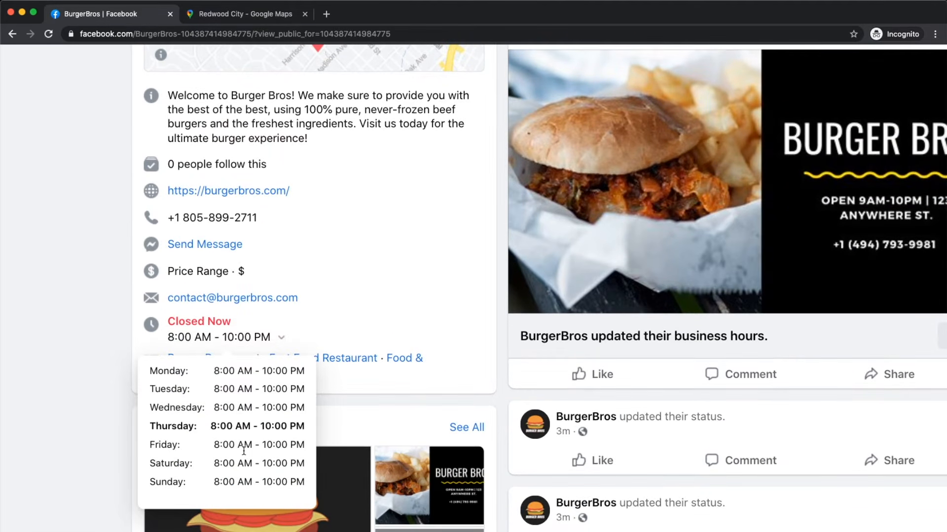
left_click(79, 366)
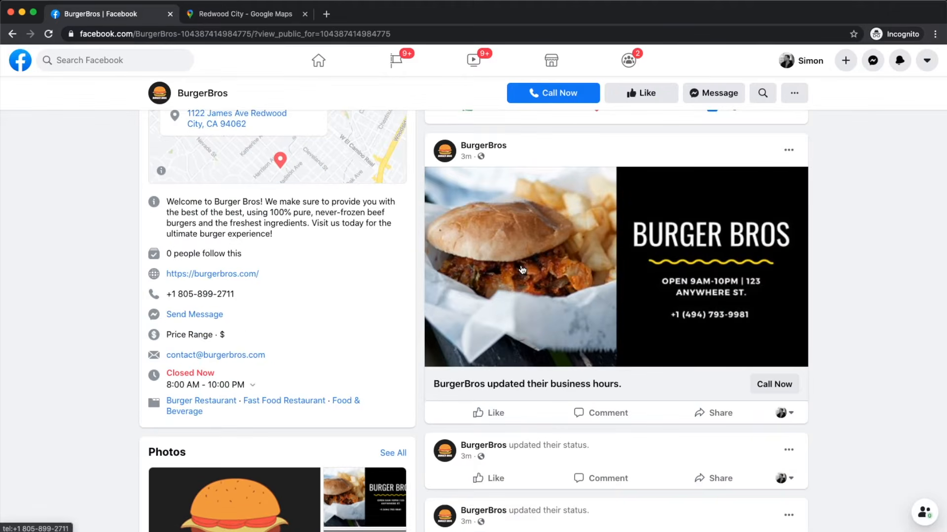
scroll(522, 270, "up", 10)
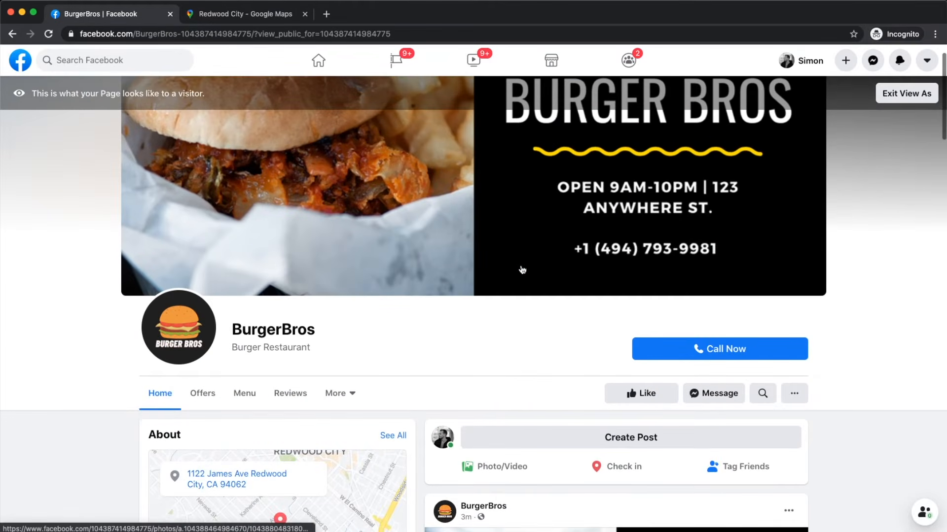
scroll(522, 270, "down", 10)
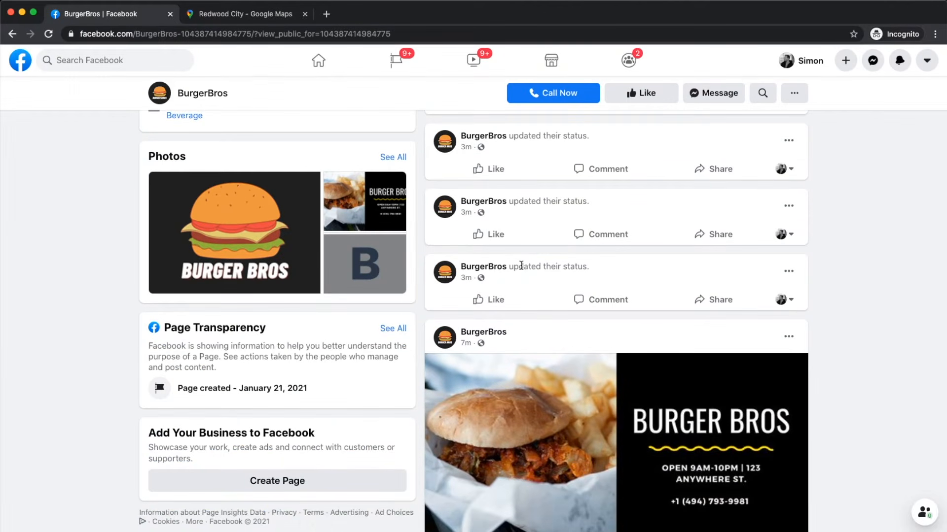
scroll(521, 266, "up", 10)
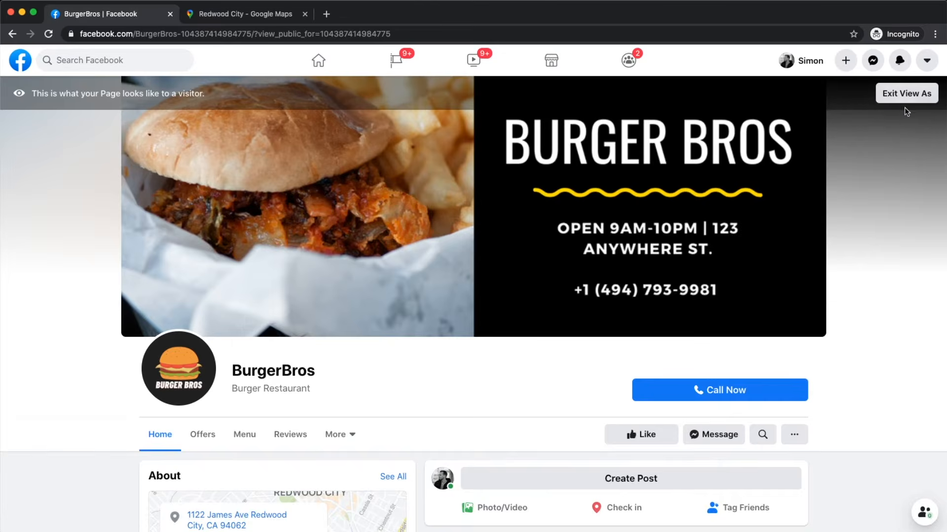
scroll(913, 102, "up", 5)
scroll(869, 87, "up", 2)
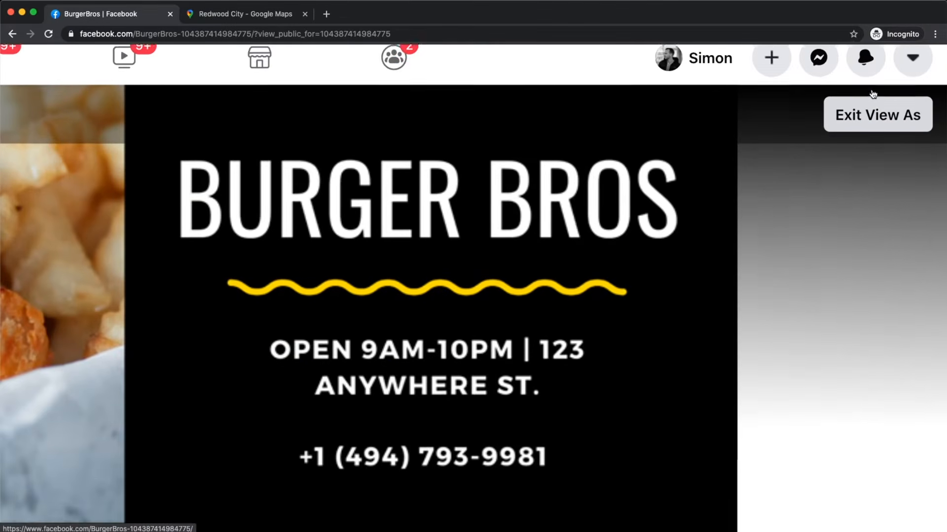
left_click(872, 140)
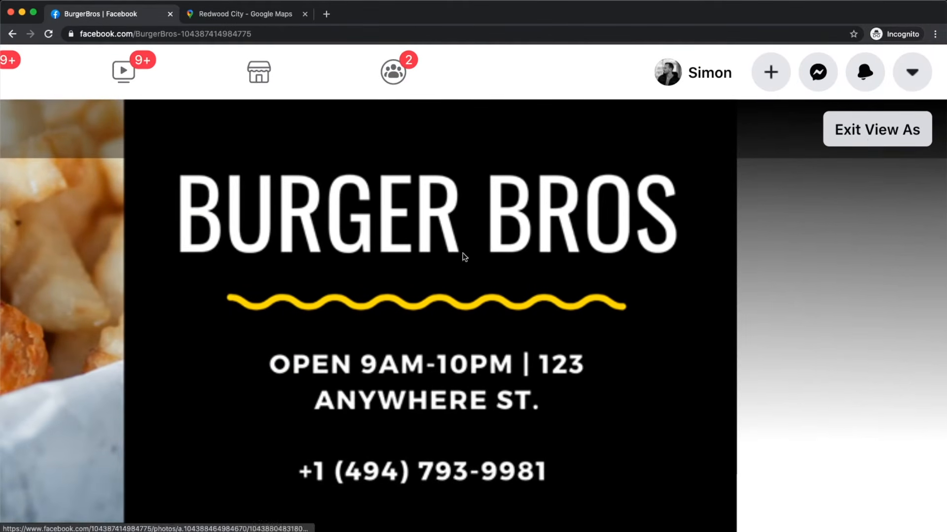
scroll(380, 278, "down", 5)
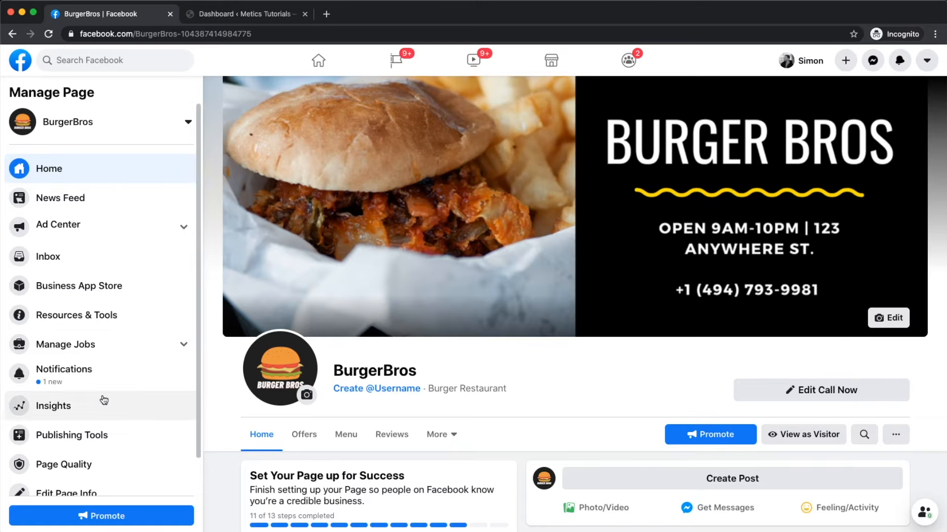
scroll(102, 398, "down", 2)
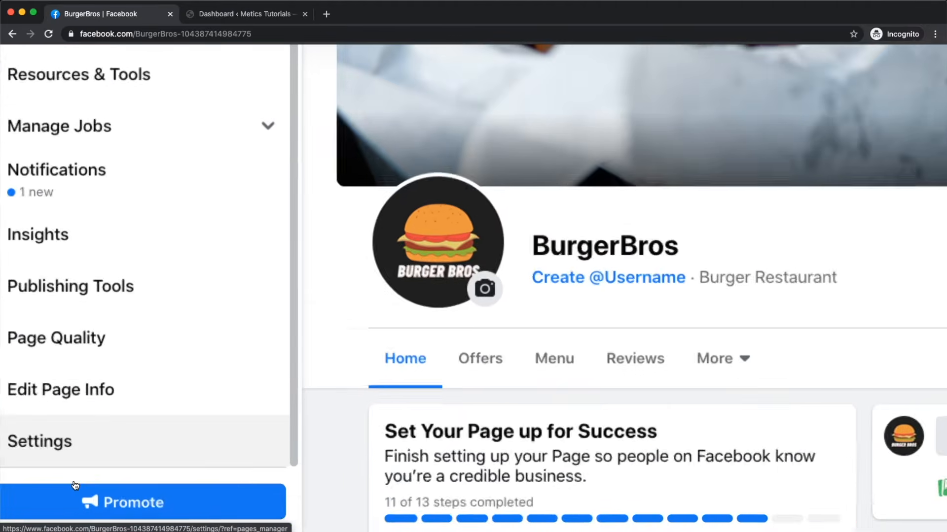
Step: Open BurgerBros Page Settings on the General tab, showing Page Visibility as published
left_click(96, 445)
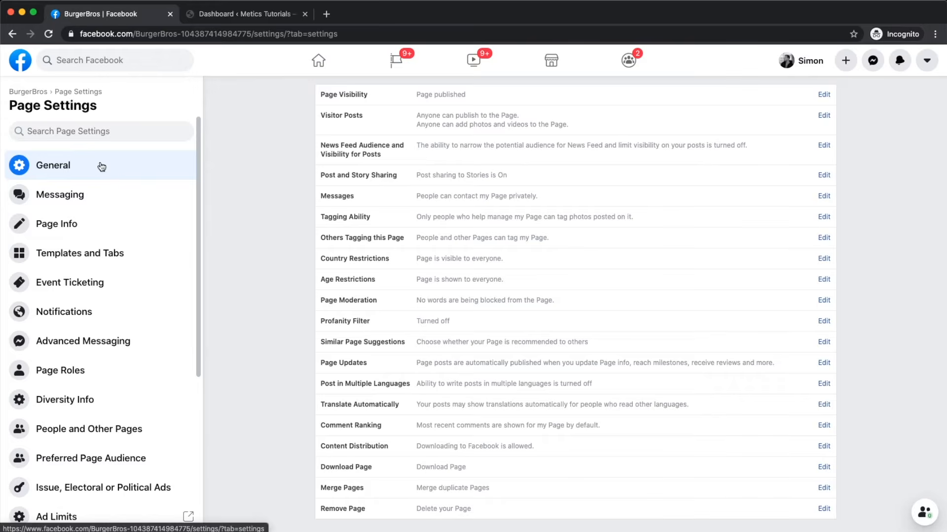
scroll(536, 135, "up", 5)
scroll(536, 134, "up", 1)
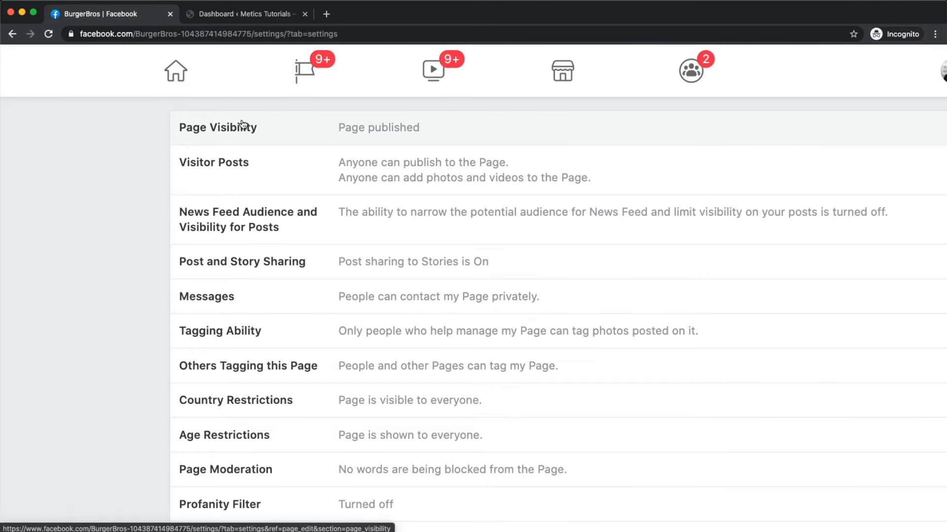
Step: Look at the Page Visibility options but keep the page published
left_click(340, 127)
left_click(347, 146)
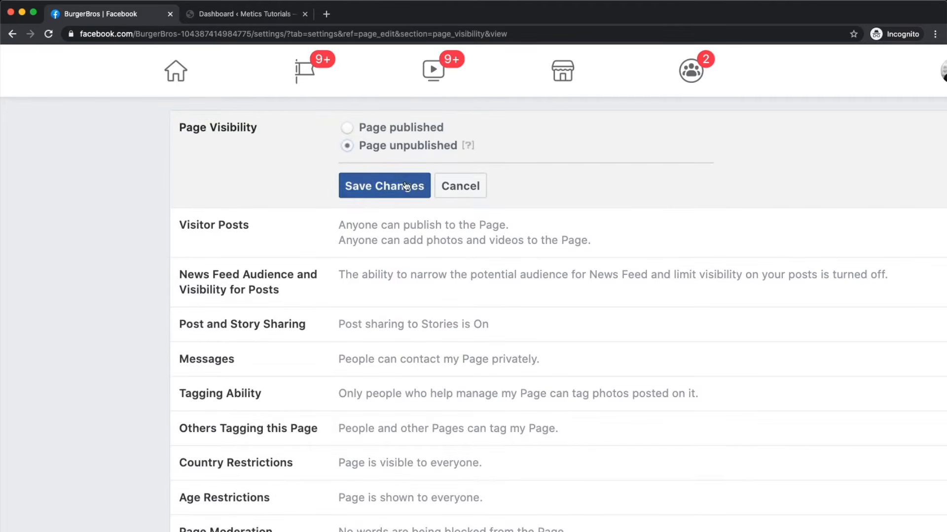
left_click(466, 185)
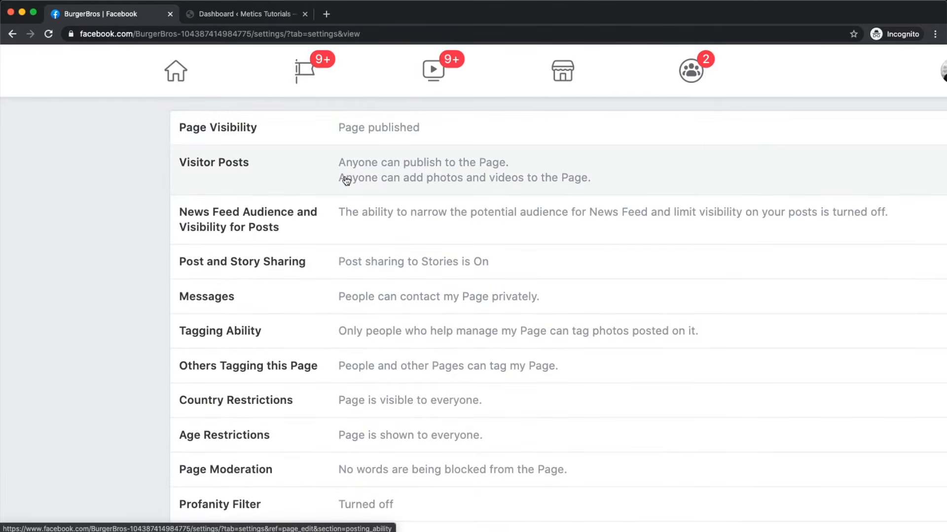
left_click(382, 130)
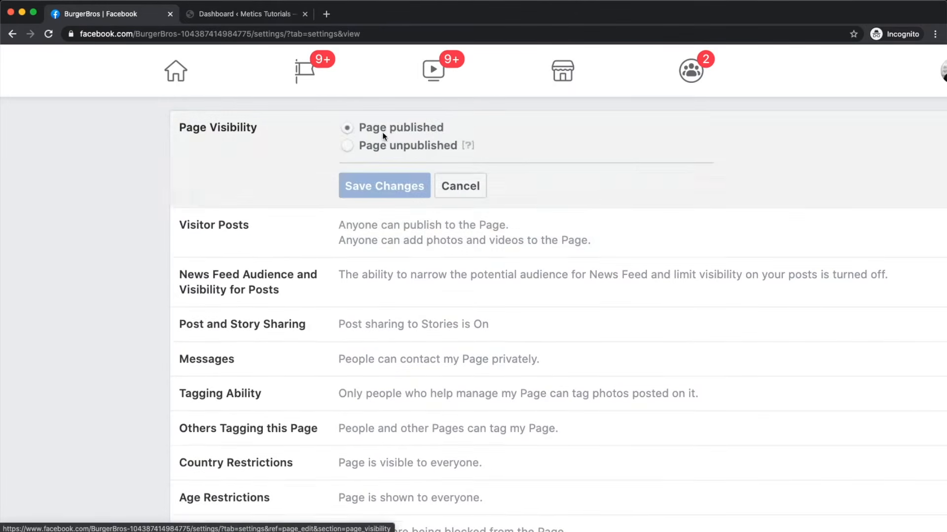
left_click(460, 185)
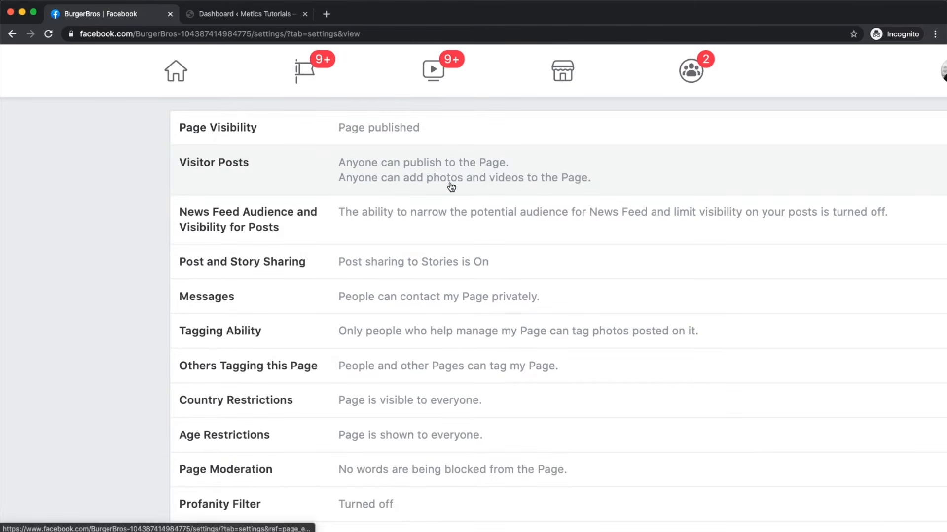
Step: Tick 'Review posts by other people before they are published' under Visitor Posts and save
left_click(307, 176)
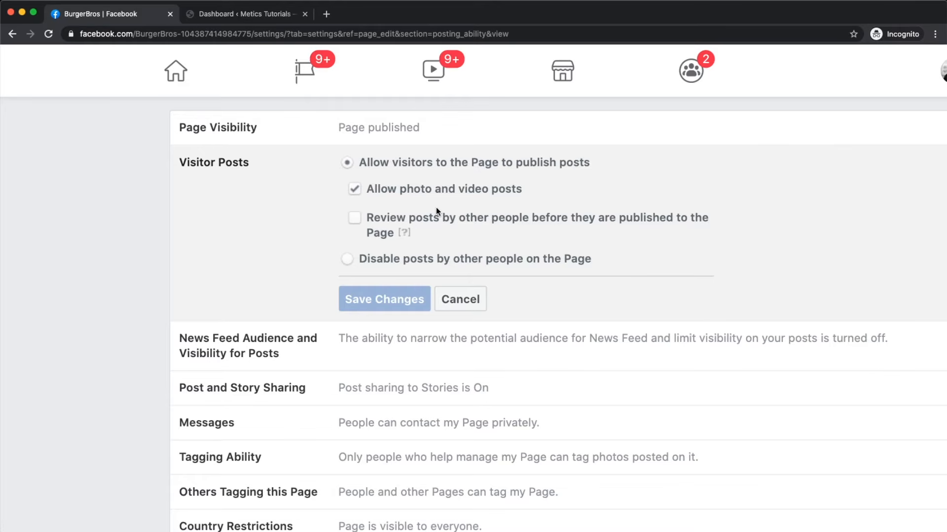
scroll(373, 213, "up", 3)
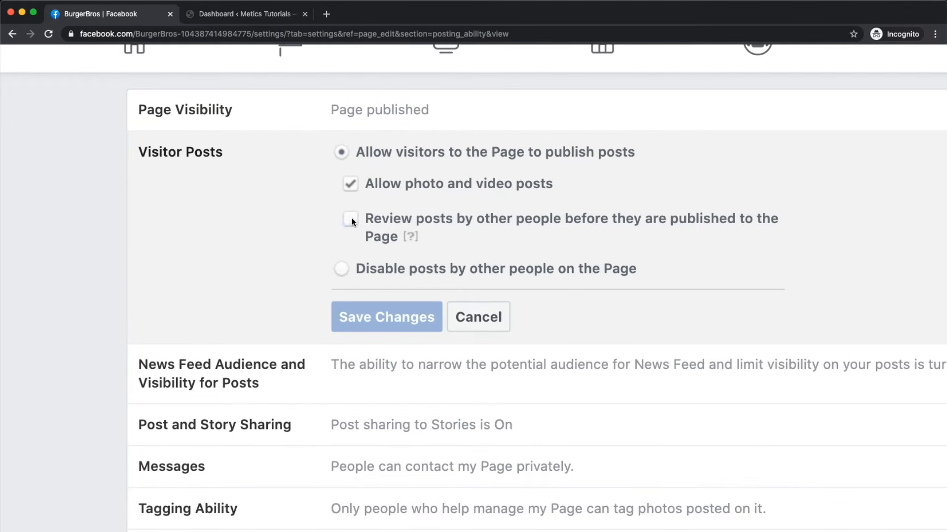
left_click(350, 219)
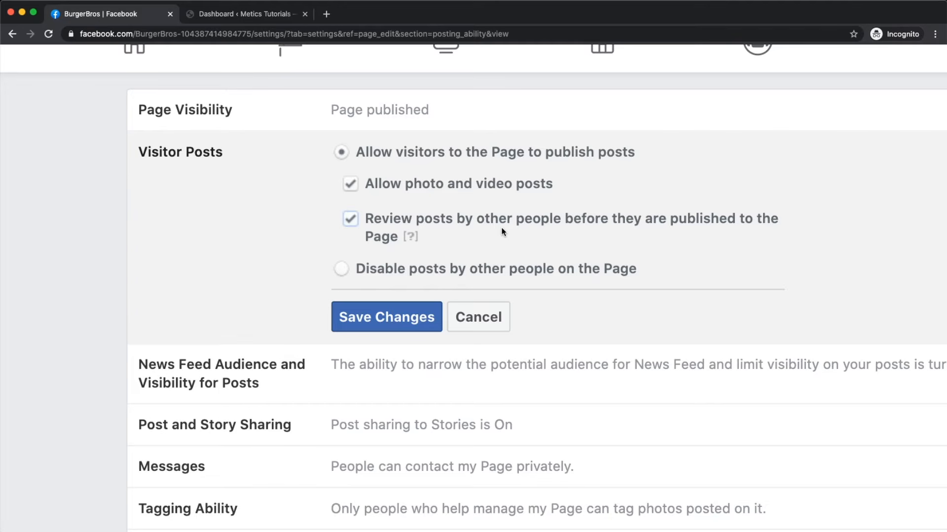
left_click(368, 321)
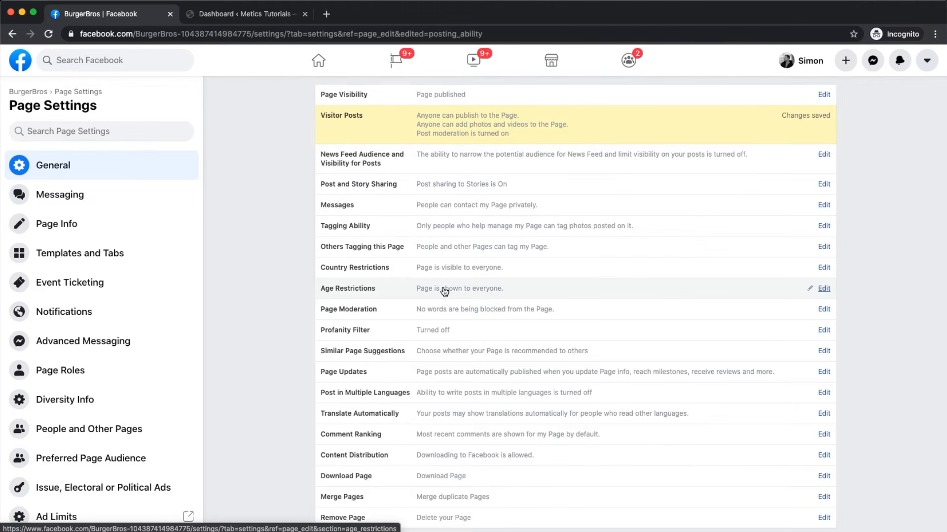
Step: Open Country Restrictions and leave it without any countries
scroll(444, 292, "up", 5)
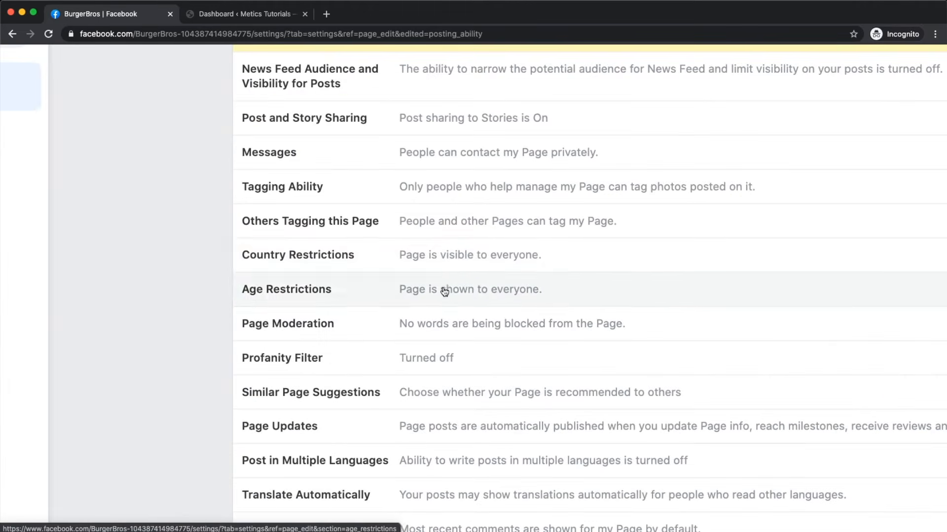
left_click(483, 260)
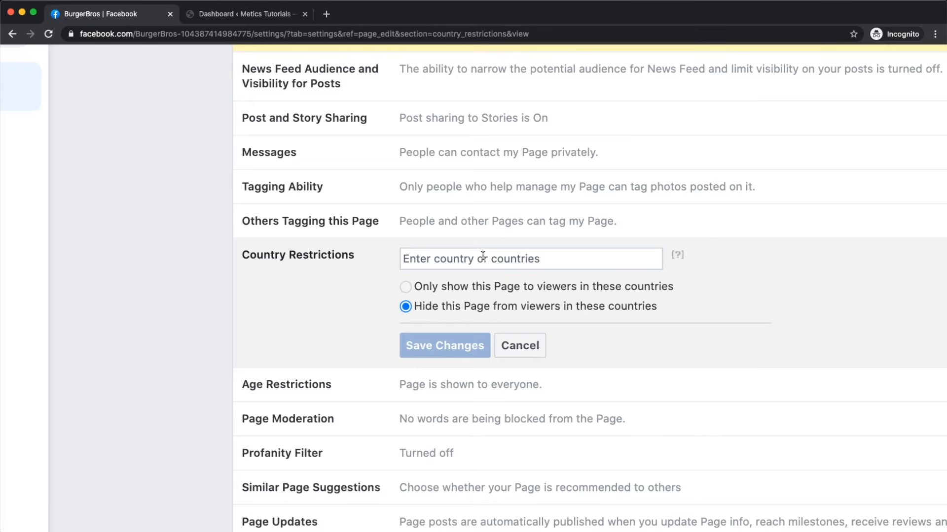
left_click(483, 256)
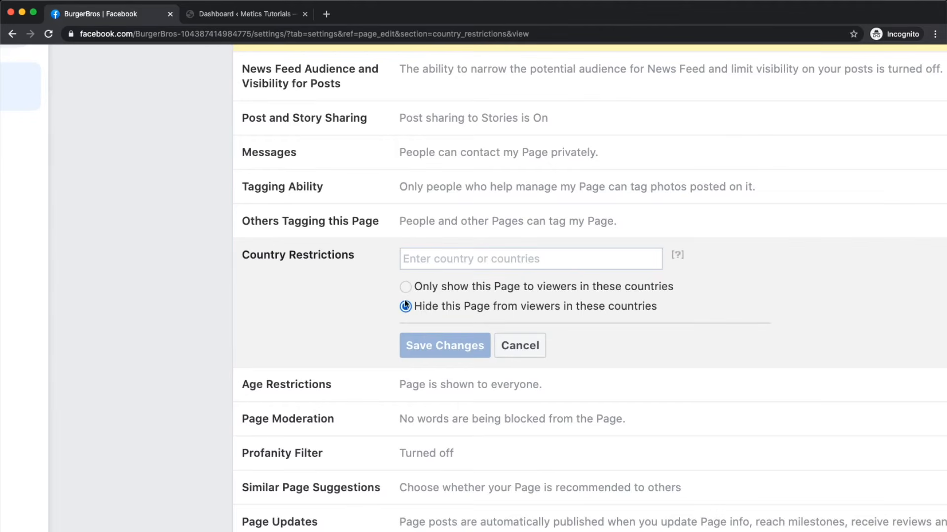
scroll(413, 304, "up", 3)
scroll(412, 304, "right", 2)
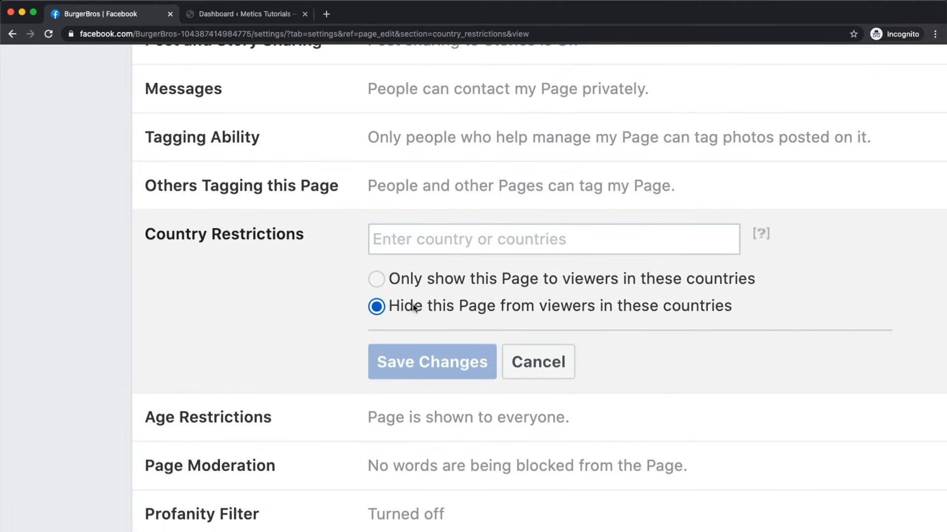
scroll(413, 304, "down", 3)
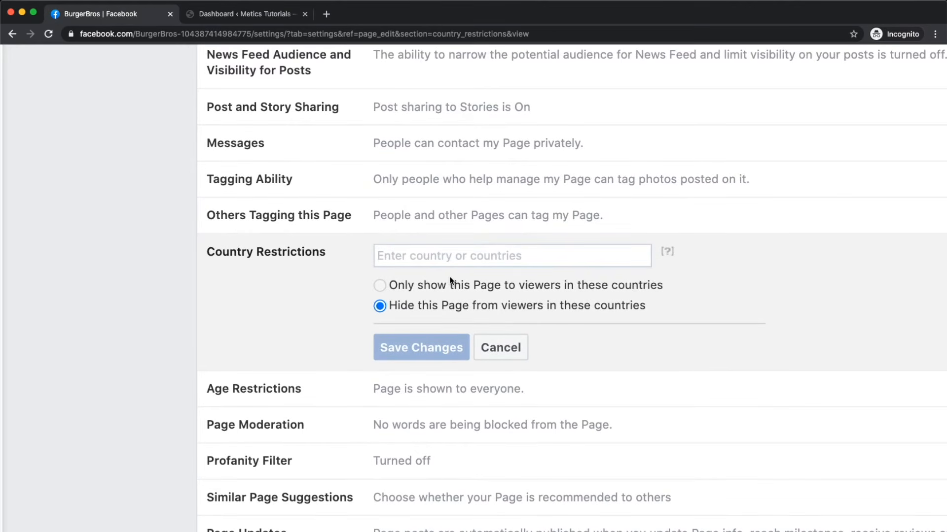
Step: Keep Age Restrictions as Public and open the Page Moderation blocked-words field
left_click(389, 393)
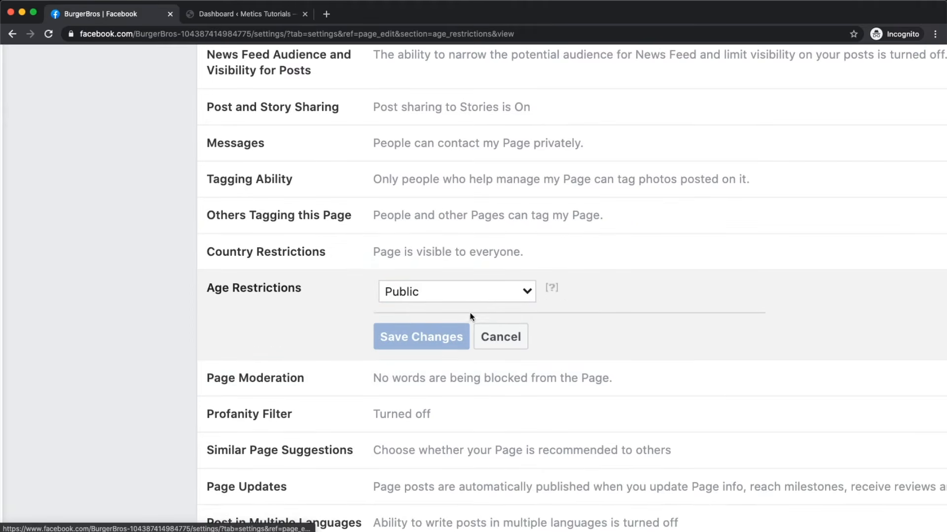
left_click(467, 292)
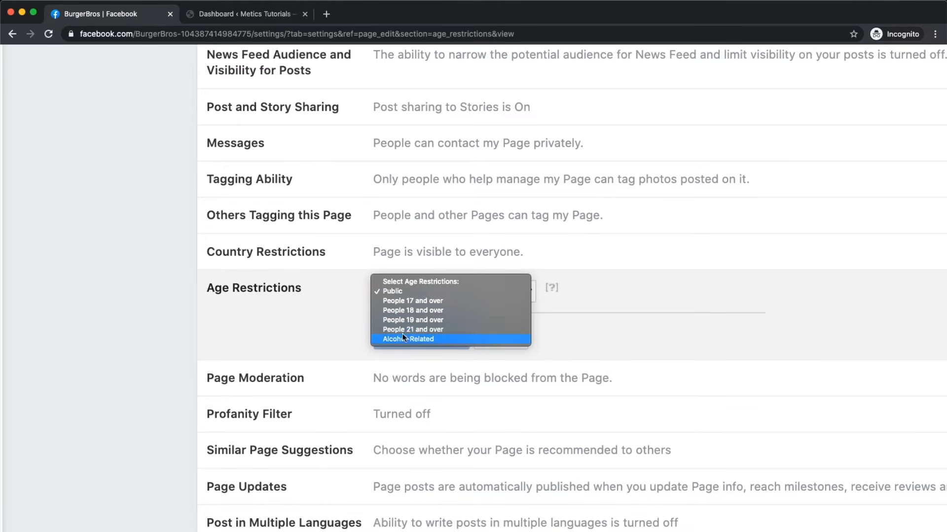
left_click(464, 294)
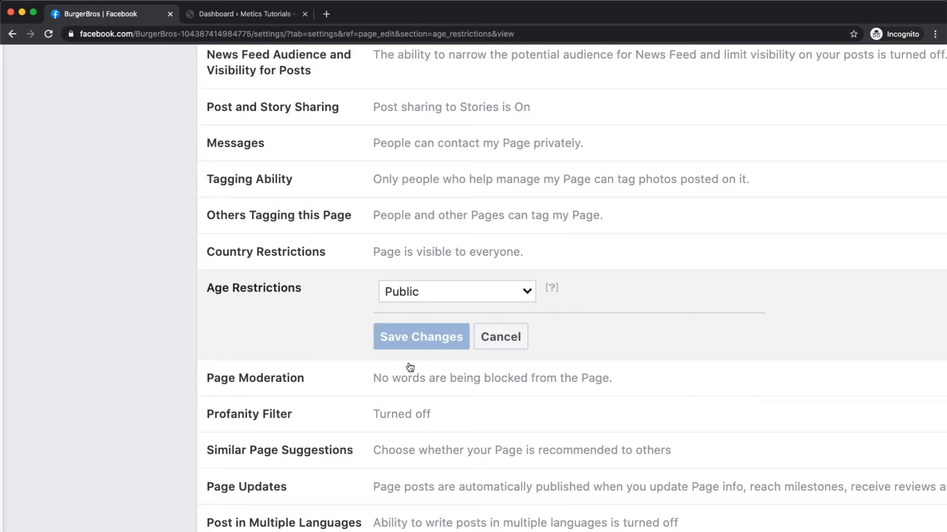
left_click(467, 379)
left_click(421, 353)
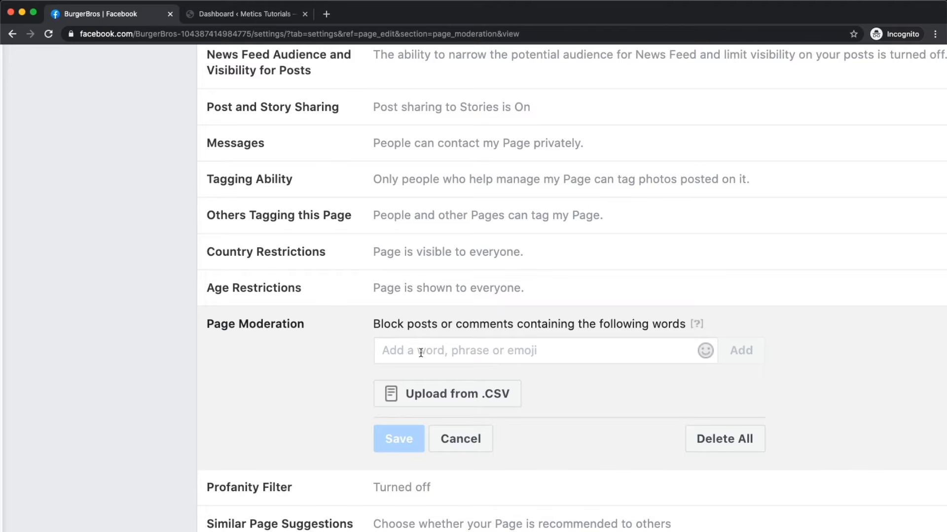
Step: Choose Medium in the BurgerBros Profanity Filter dropdown and save the change
scroll(421, 353, "down", 5)
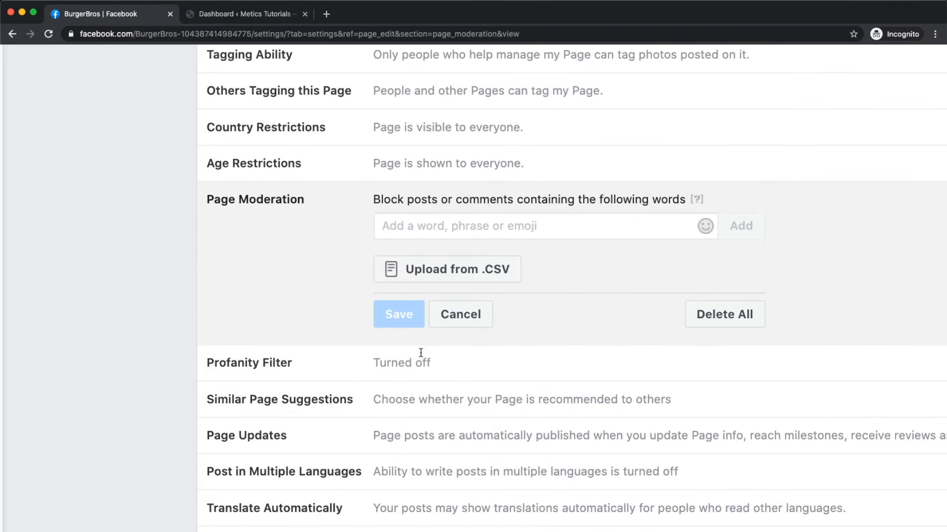
left_click(457, 369)
scroll(421, 330, "right", 2)
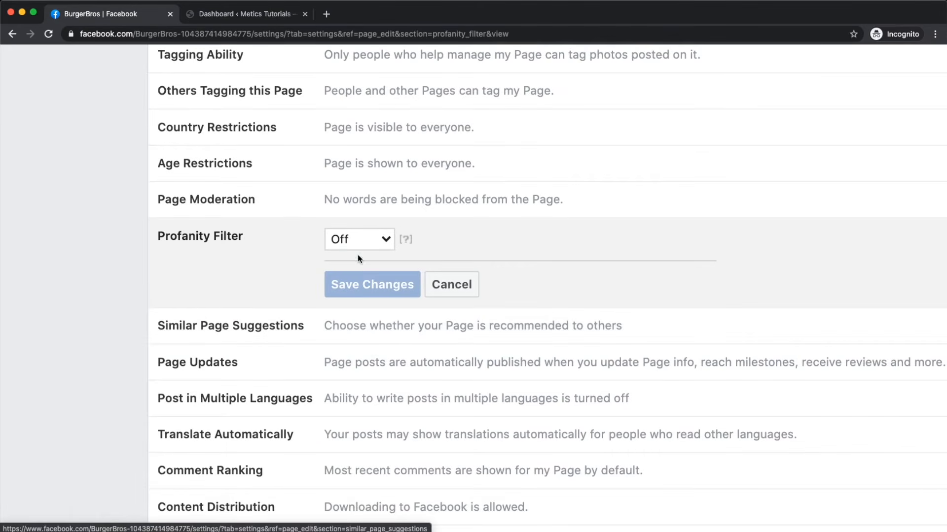
left_click(385, 240)
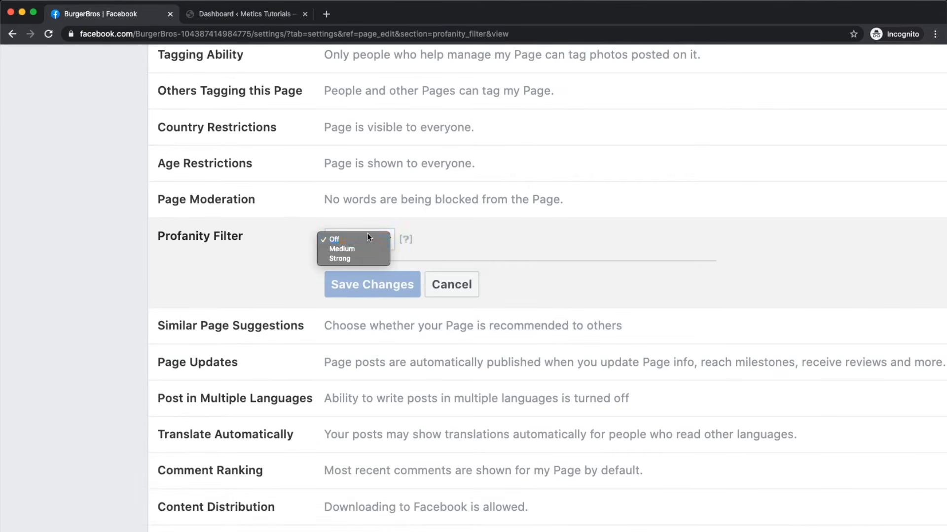
left_click(347, 255)
left_click(353, 241)
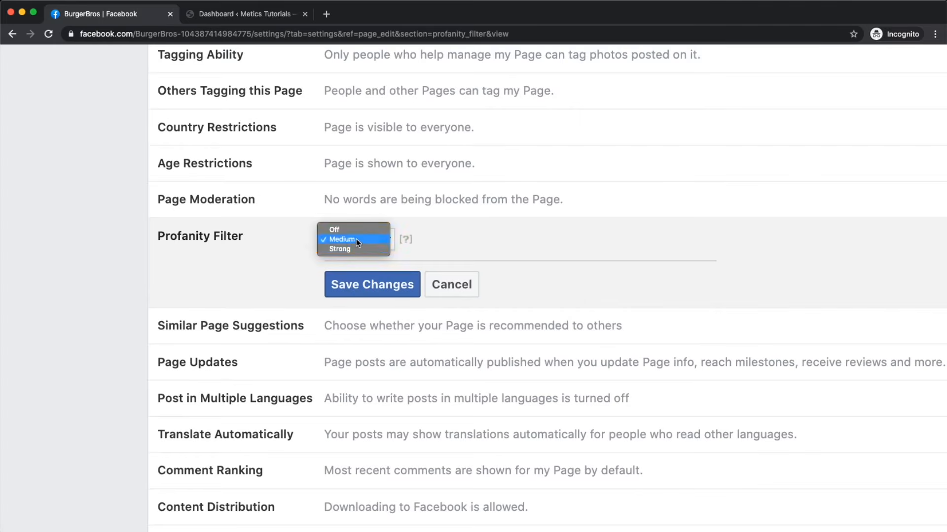
left_click(353, 229)
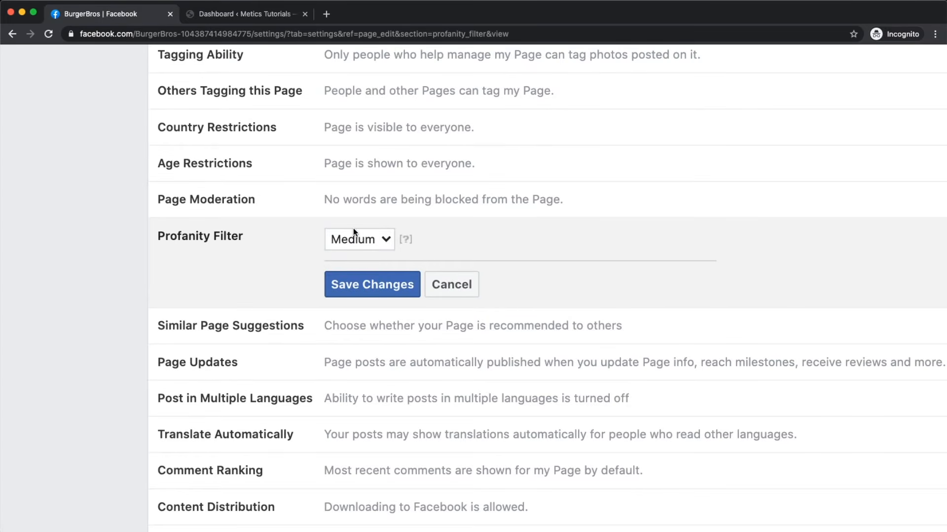
left_click(369, 284)
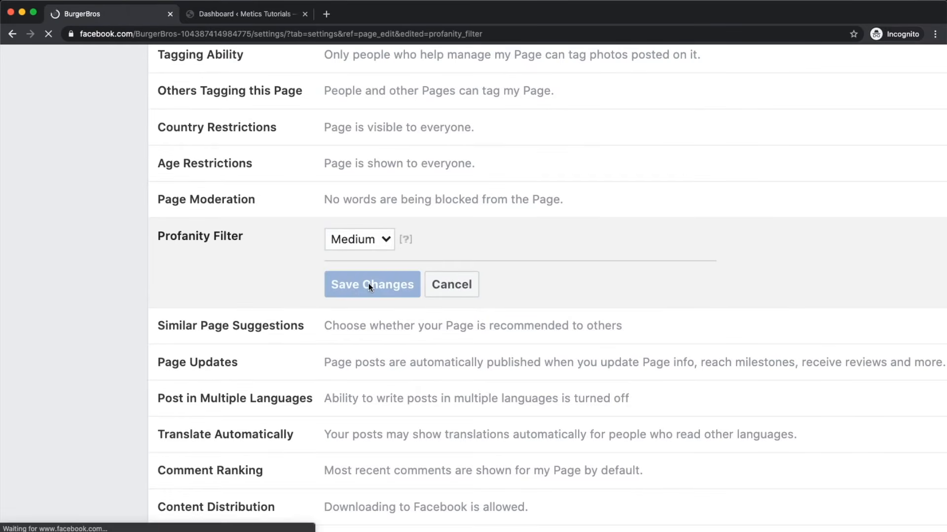
scroll(423, 362, "up", 5)
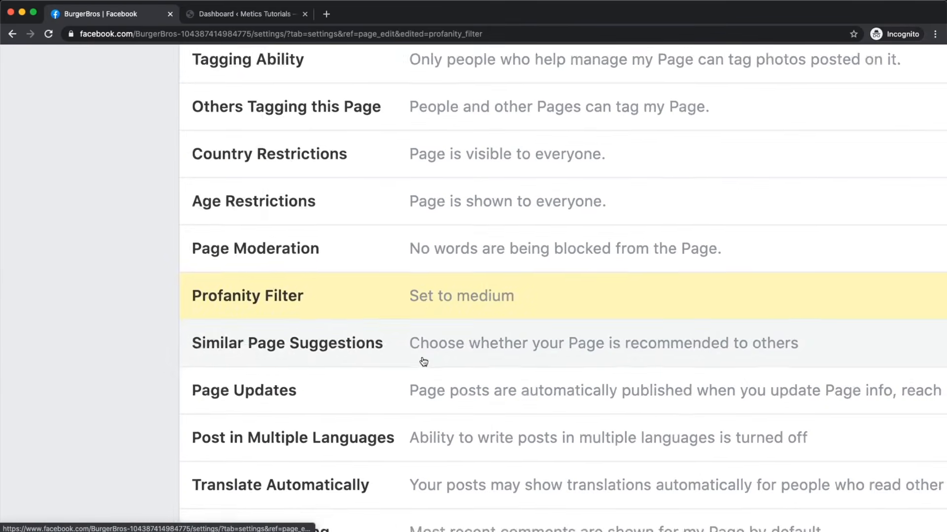
scroll(432, 309, "down", 3)
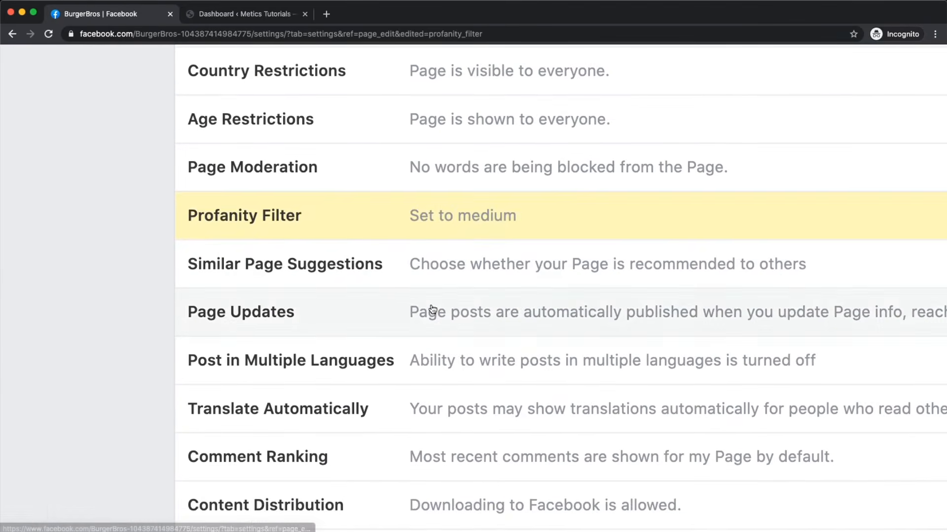
scroll(431, 309, "down", 3)
Step: Untick auto-publishing posts on Page info updates under Page Updates and save
left_click(431, 309)
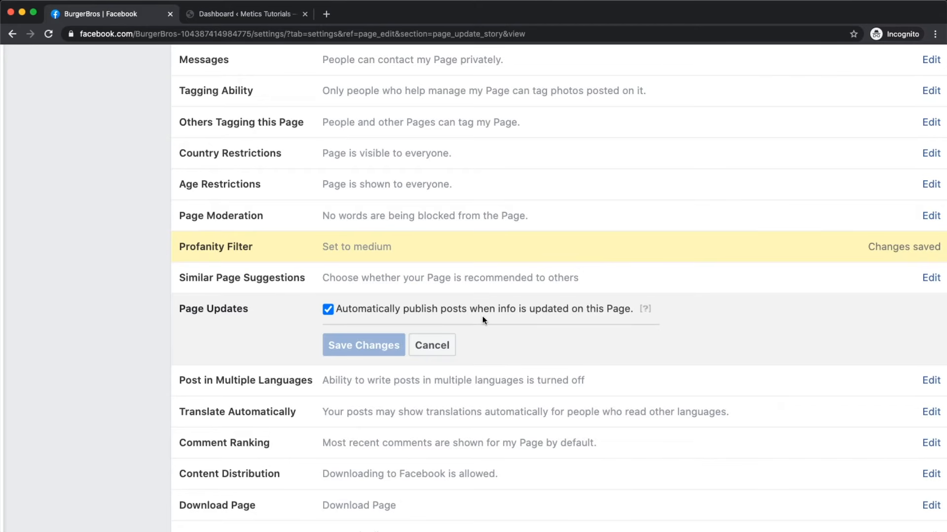
left_click(353, 308)
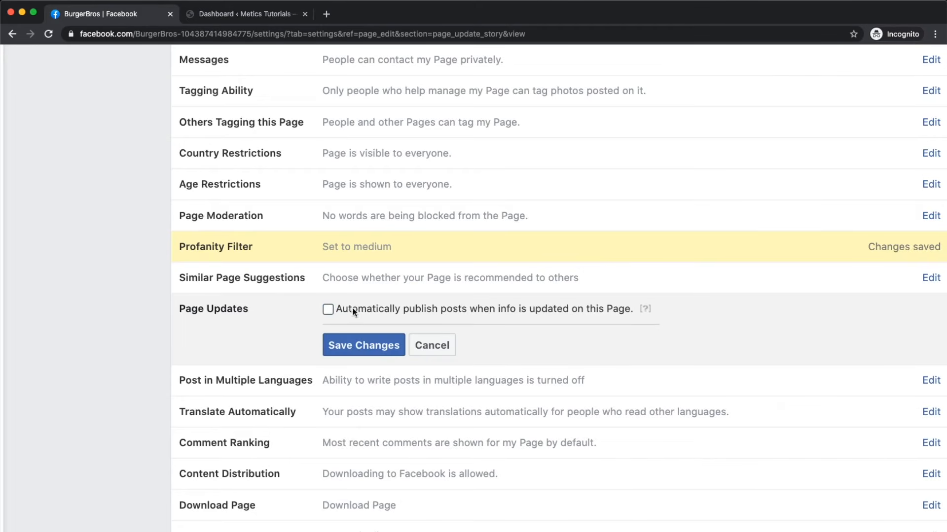
left_click(339, 349)
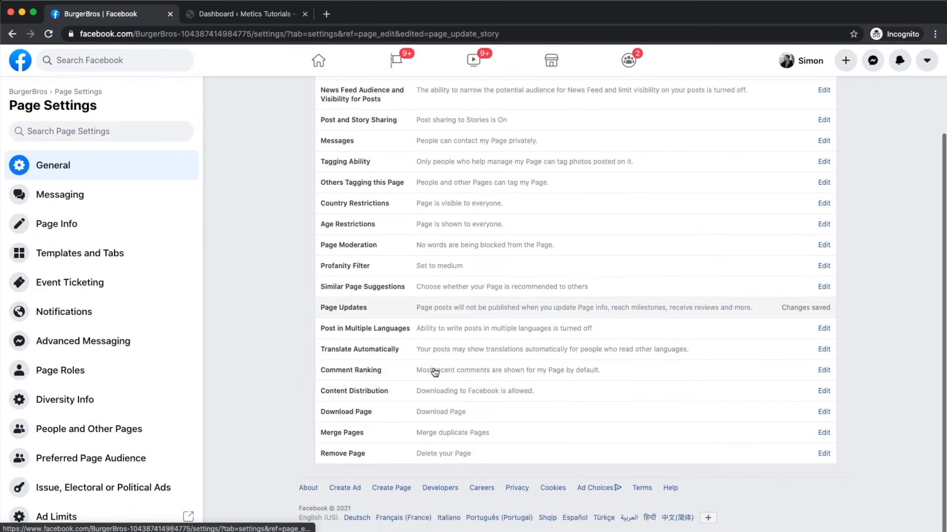
Step: Tick 'See most relevant comments by default' under Comment Ranking and save
scroll(434, 371, "up", 5)
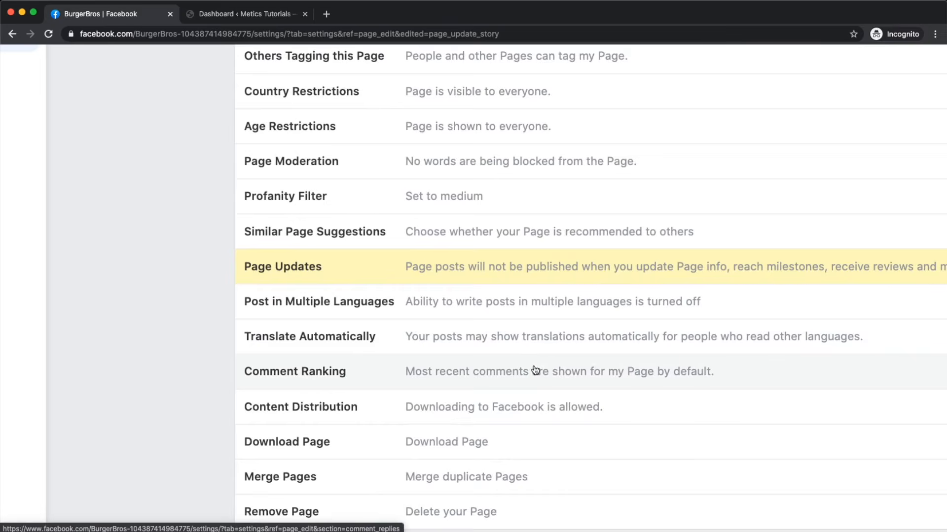
scroll(538, 365, "down", 1)
left_click(525, 345)
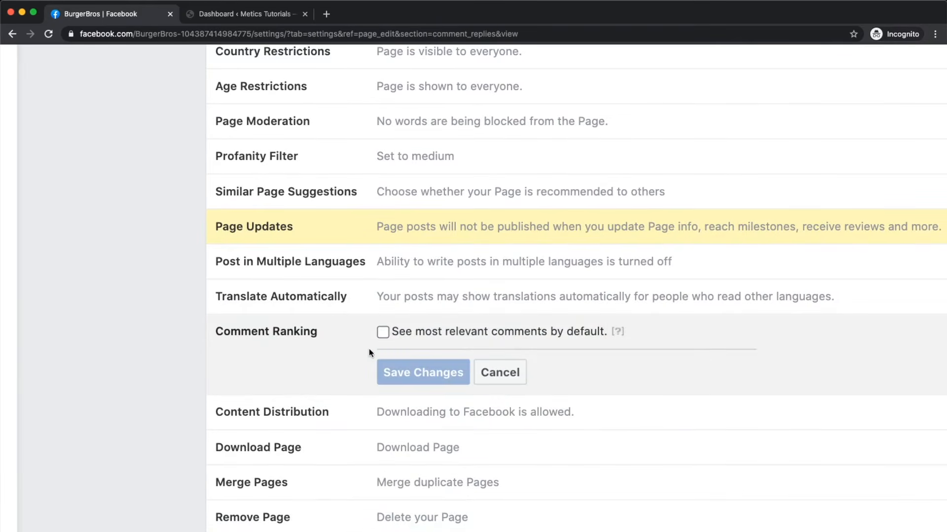
left_click(381, 333)
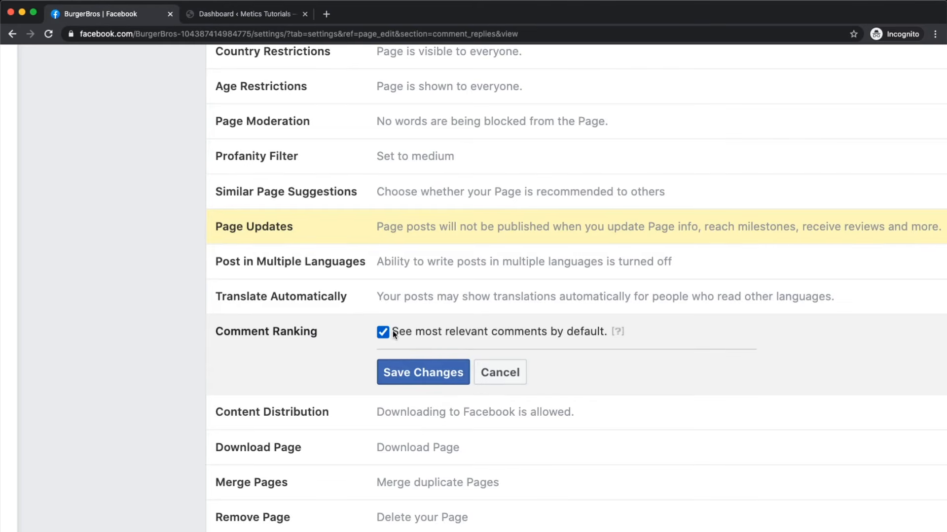
scroll(412, 358, "up", 2)
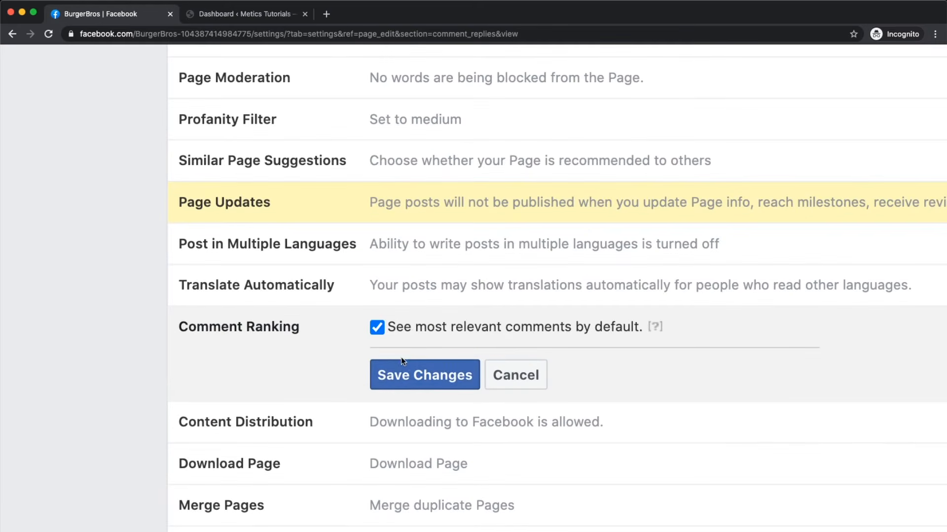
left_click(413, 386)
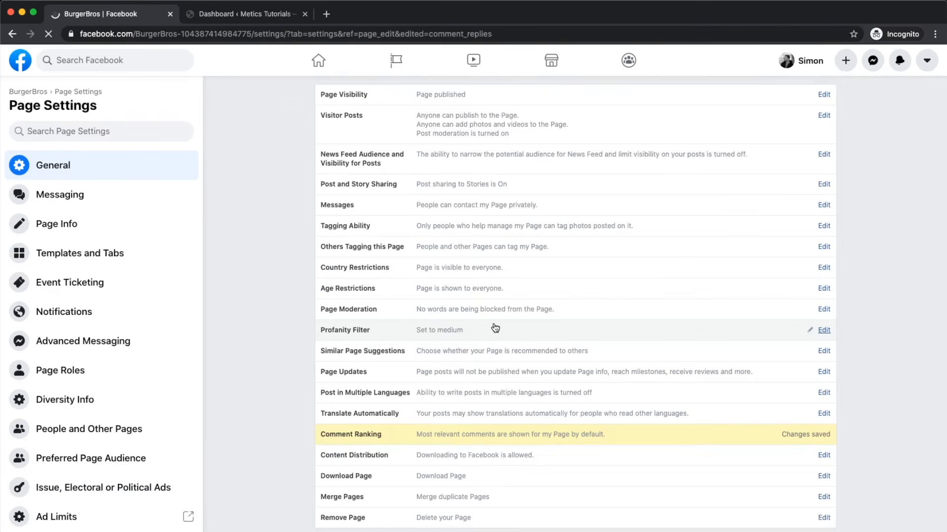
scroll(454, 406, "up", 3)
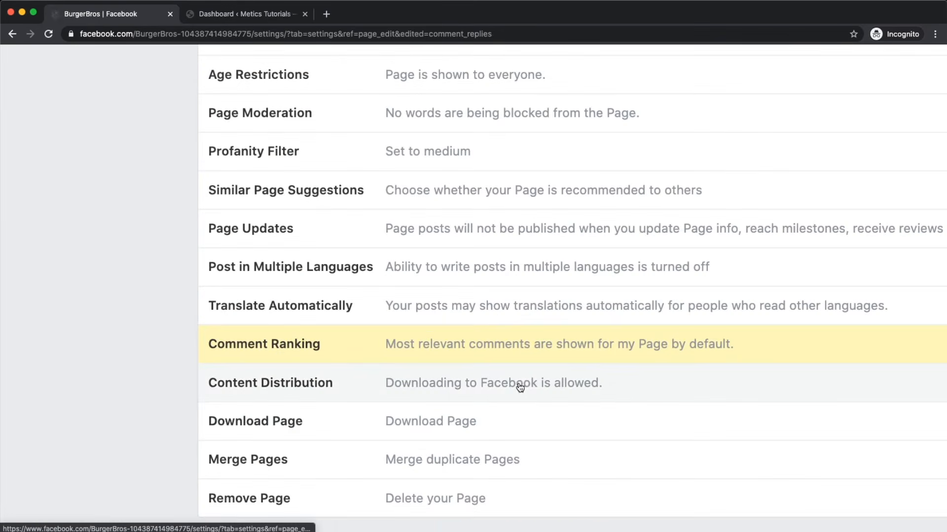
Step: Tick 'Prohibit downloading to Facebook' under Content Distribution and save
left_click(522, 384)
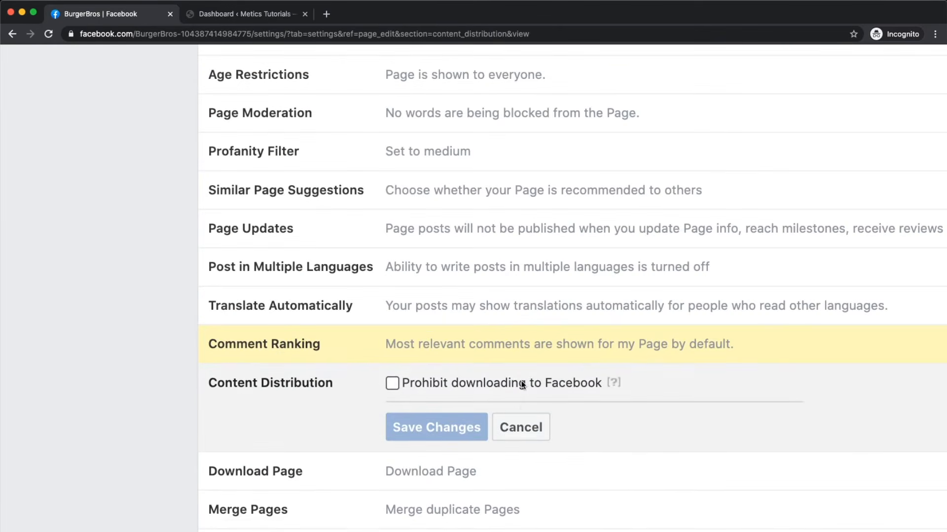
scroll(521, 381, "down", 2)
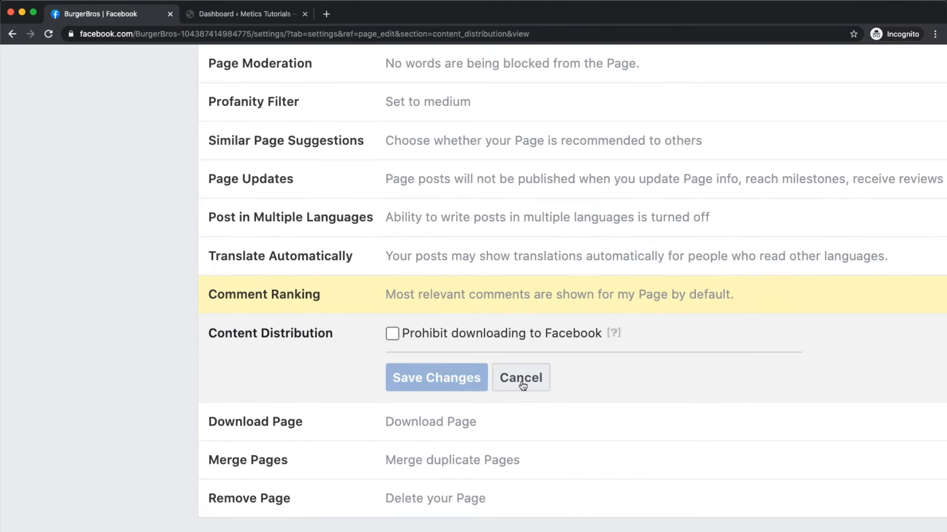
left_click(394, 333)
left_click(430, 378)
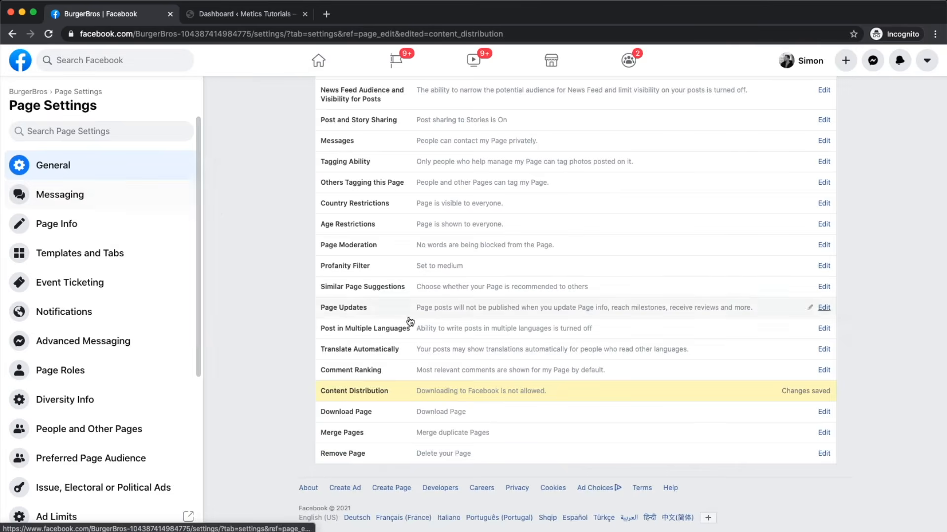
Step: Expand the Remove Page setting without removing the page
scroll(495, 464, "up", 5)
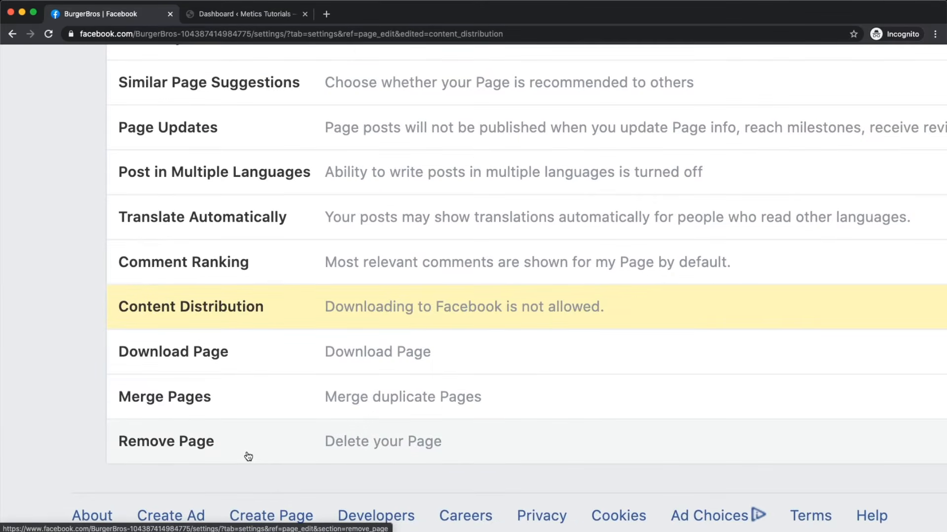
scroll(248, 456, "down", 2)
left_click(274, 435)
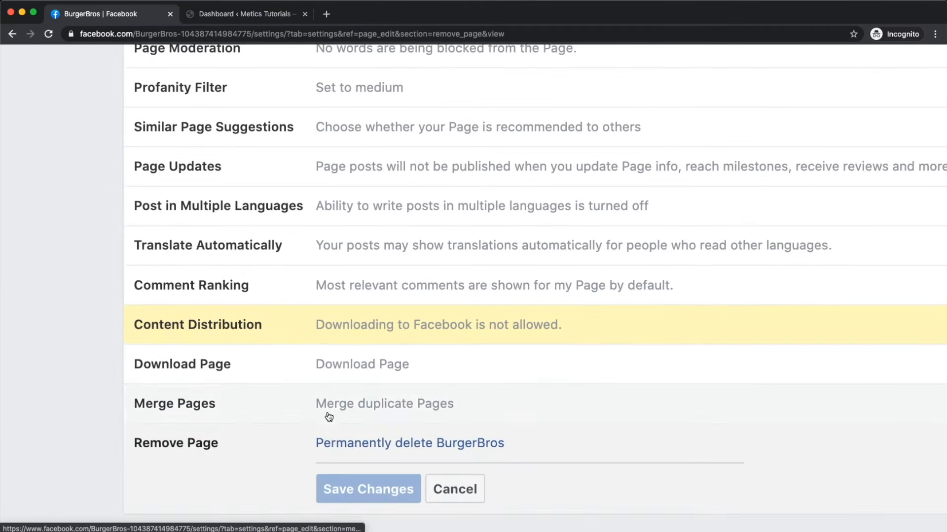
scroll(257, 478, "down", 2)
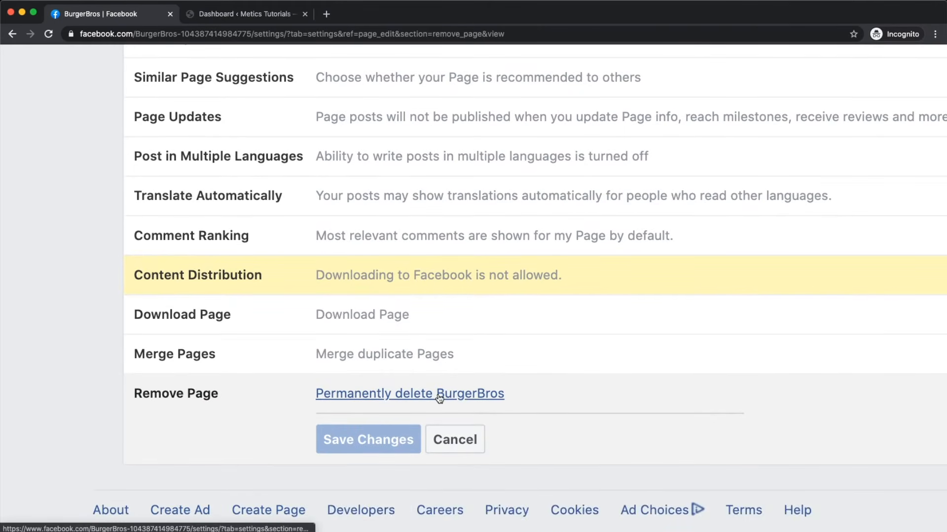
scroll(439, 398, "down", 5)
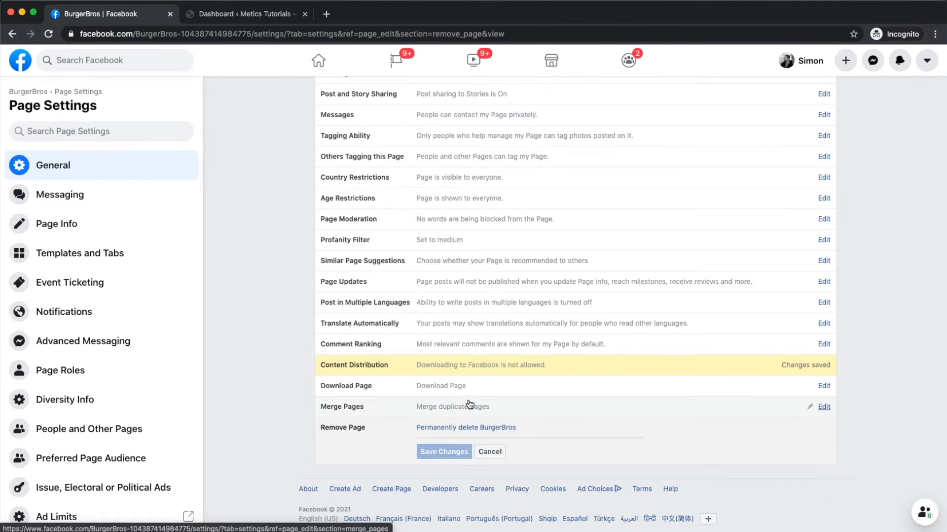
Step: Open the BurgerBros Messaging settings and review the General Settings section
left_click(53, 198)
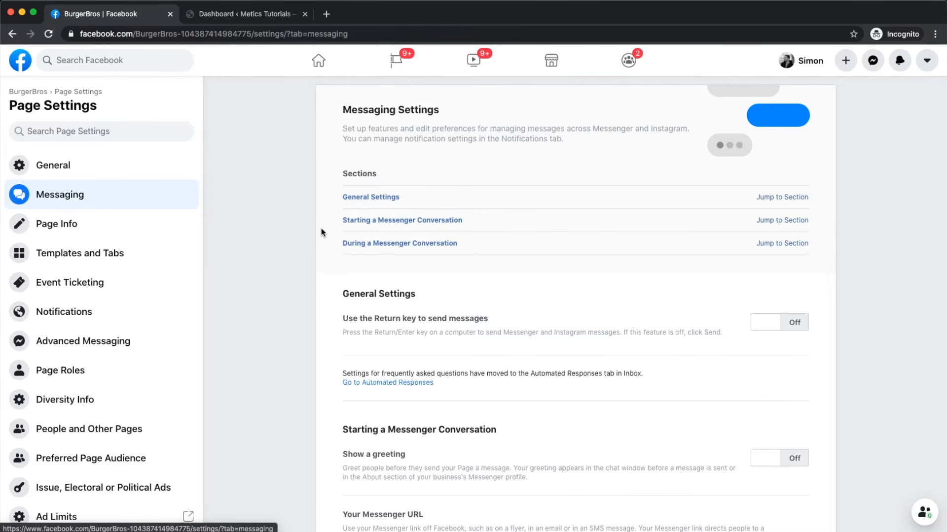
scroll(425, 310, "down", 3)
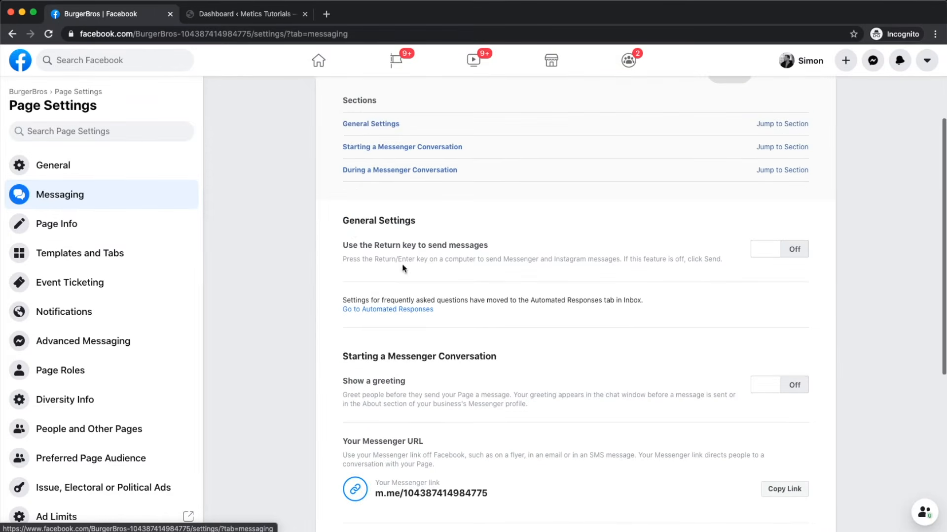
left_click_drag(344, 221, 427, 222)
scroll(429, 220, "up", 5)
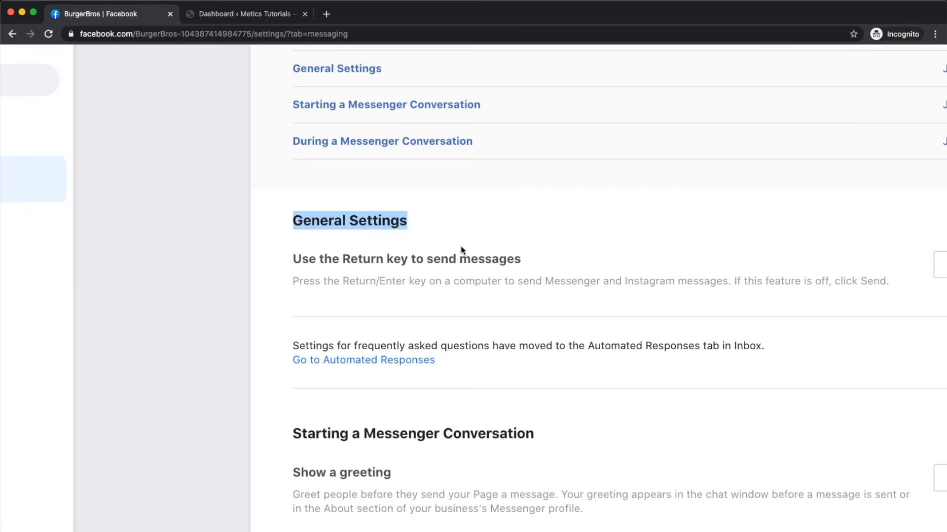
left_click(484, 285)
scroll(485, 286, "right", 2)
scroll(485, 286, "right", 2)
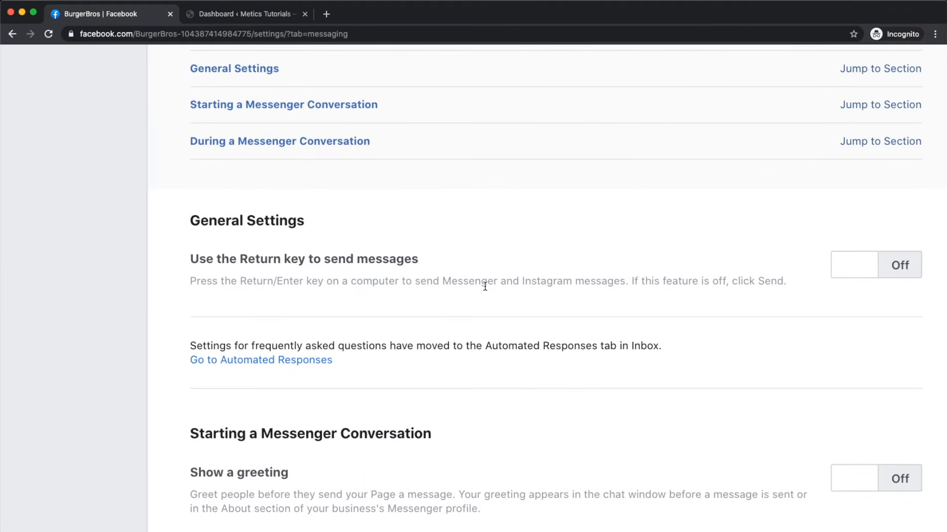
scroll(485, 287, "right", 3)
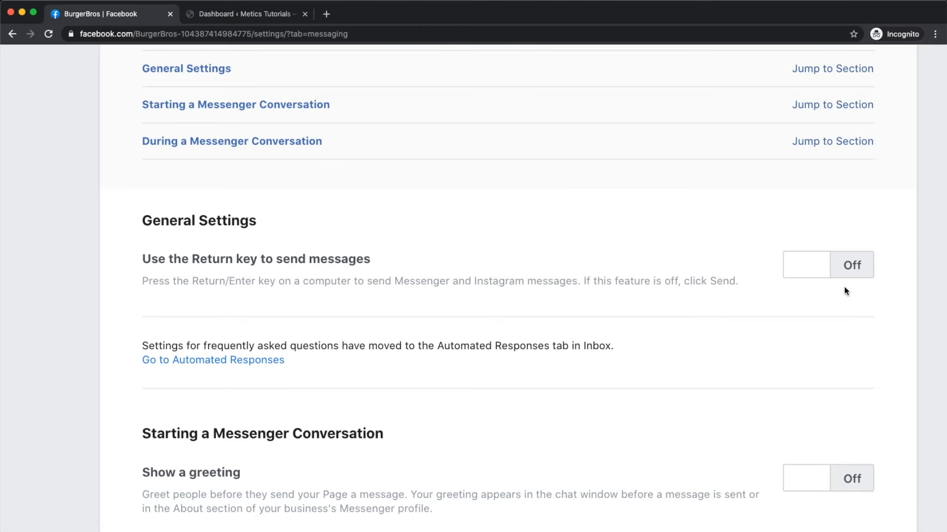
Step: Leave 'Use the Return key to send messages' off and scroll to Starting a Messenger Conversation
left_click(841, 266)
scroll(897, 249, "left", 8)
scroll(748, 324, "right", 8)
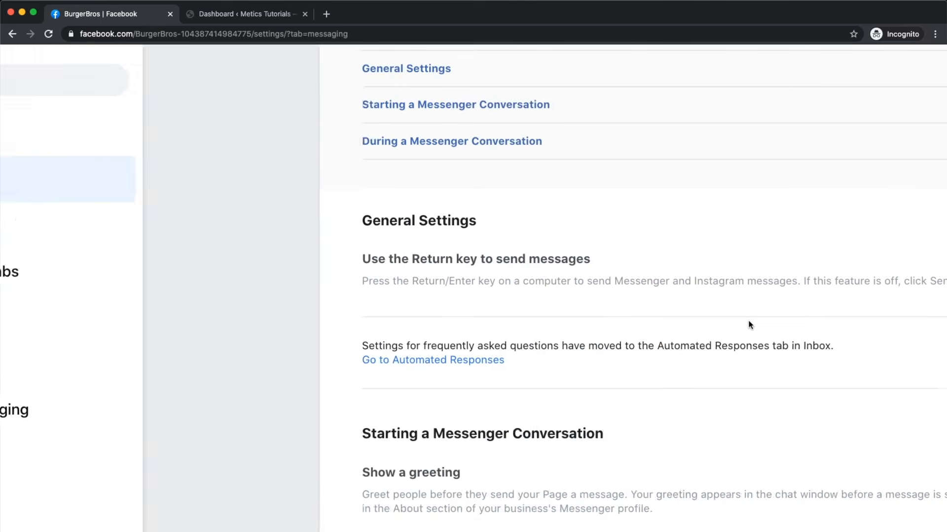
scroll(749, 324, "right", 2)
key("super+minus")
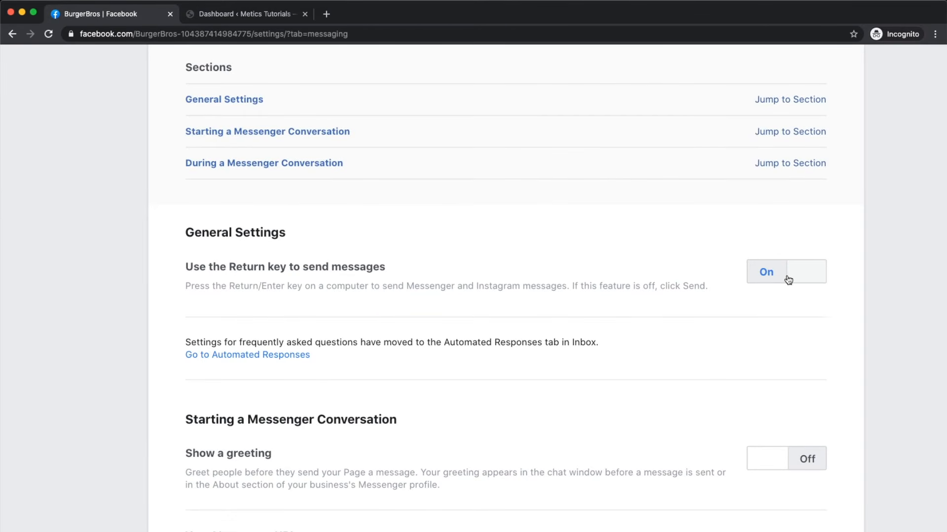
scroll(788, 280, "left", 6)
scroll(786, 274, "right", 5)
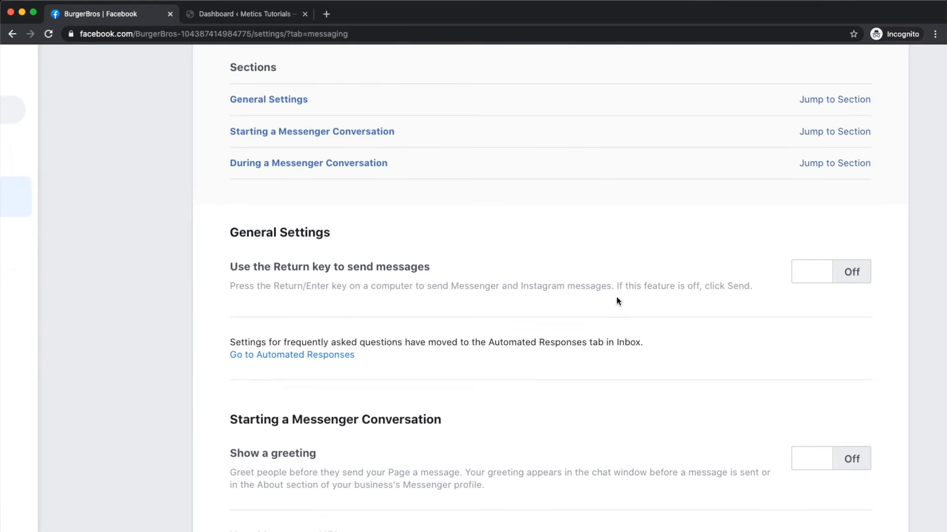
scroll(617, 300, "down", 3)
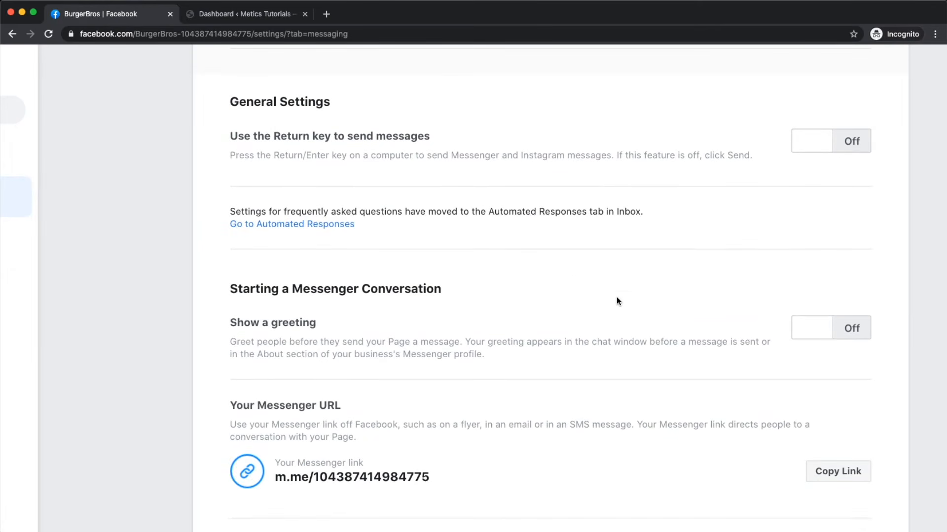
scroll(617, 300, "down", 3)
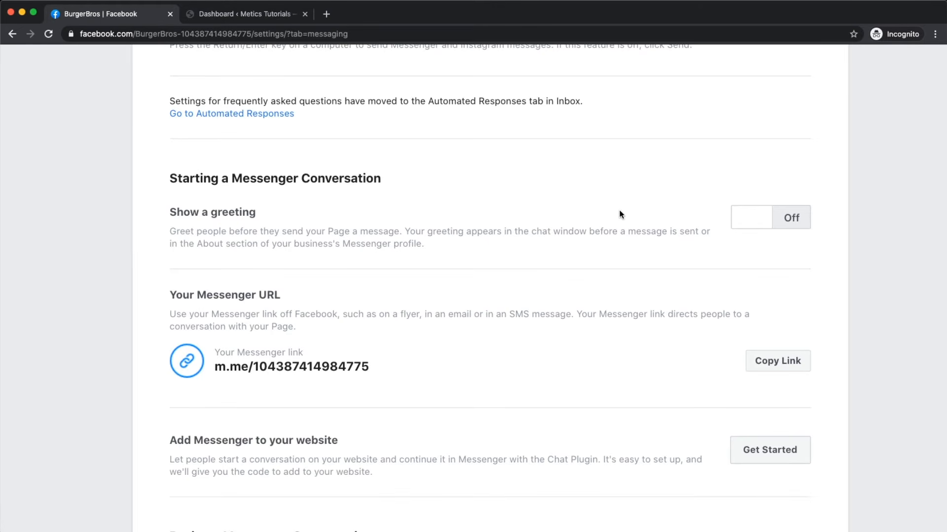
Step: Turn on the BurgerBros Messenger greeting and save its first-name thanks-for-getting-in-touch text
left_click(760, 219)
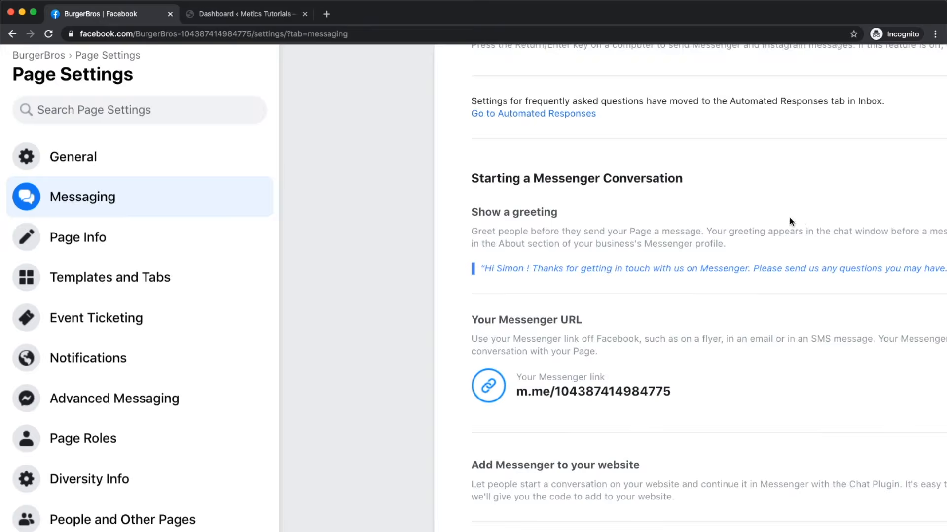
left_click(752, 348)
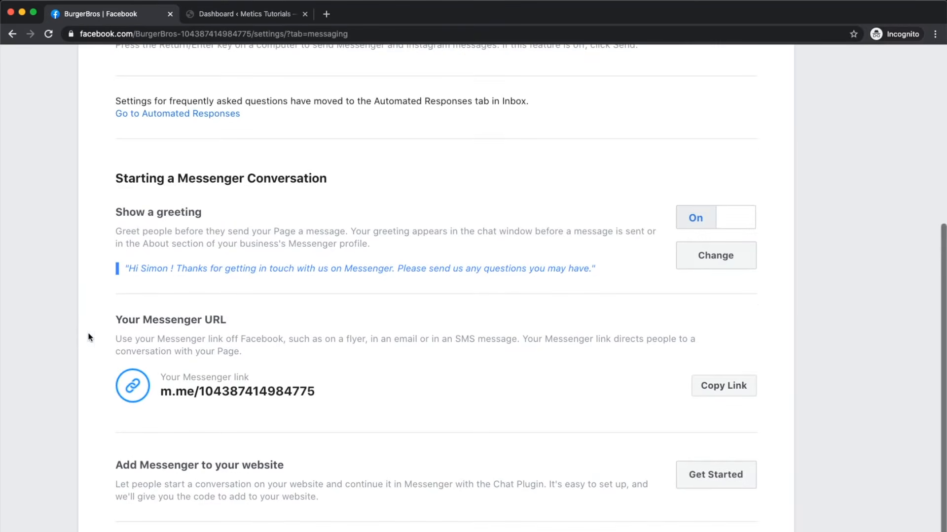
left_click(720, 257)
scroll(413, 342, "down", 3)
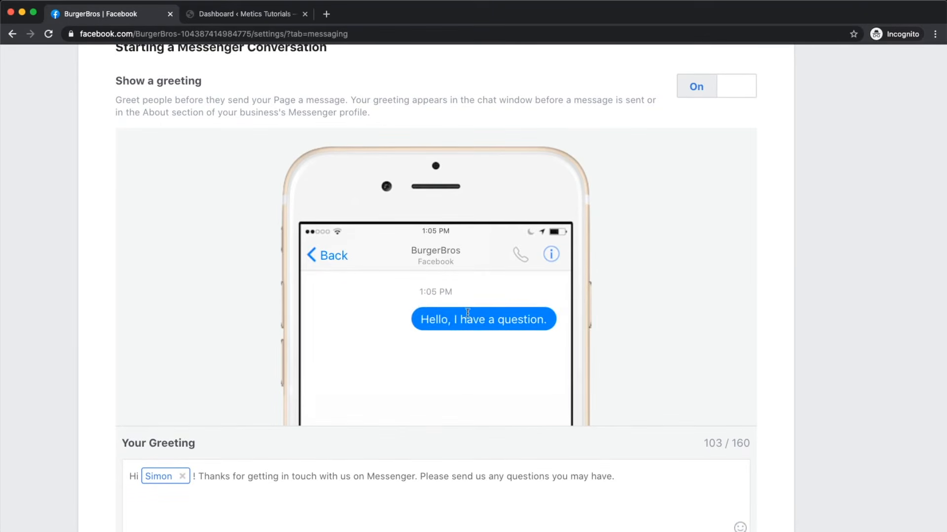
scroll(432, 308, "down", 3)
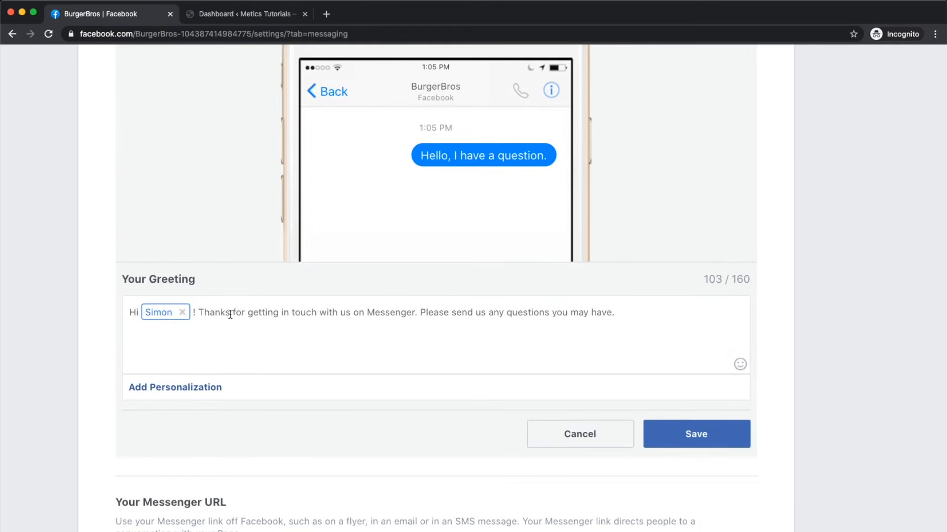
left_click_drag(199, 312, 667, 307)
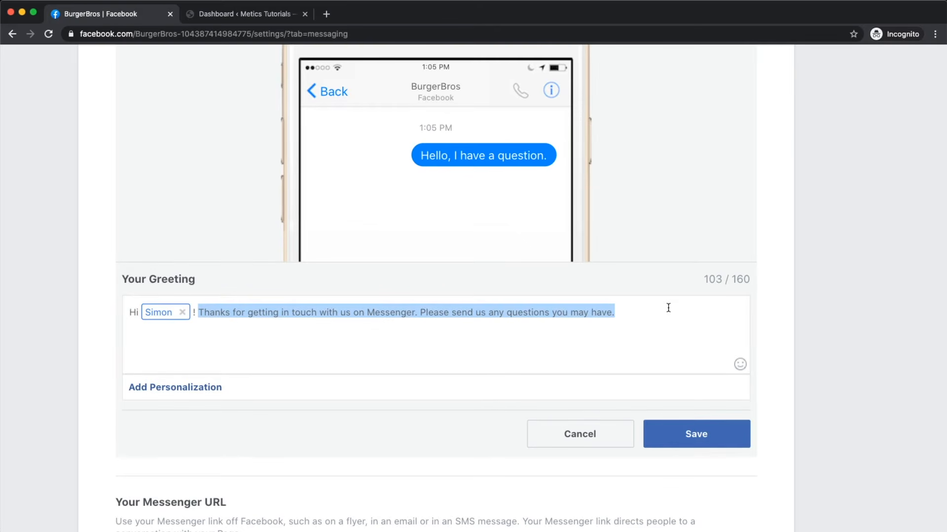
left_click(698, 434)
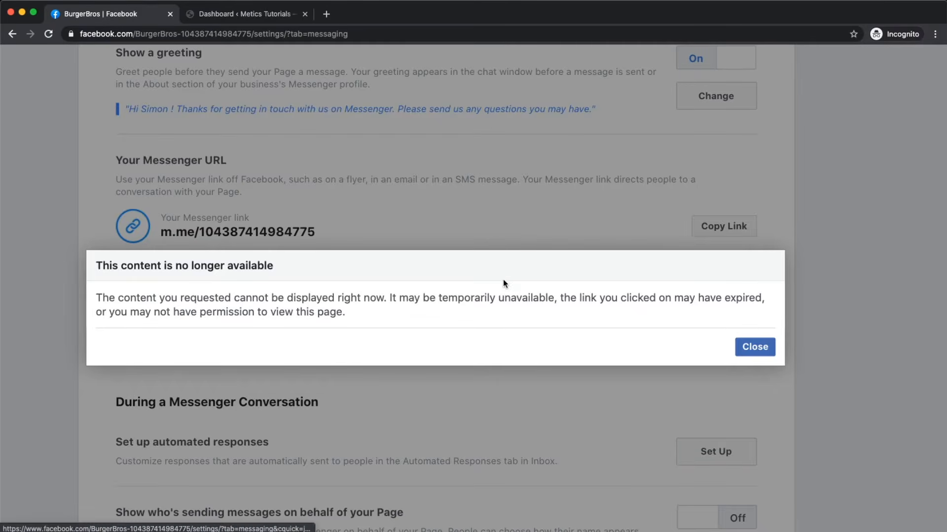
Step: Dismiss the content-unavailable notice and highlight the numeric ID in the Page's Messenger link
left_click(753, 347)
scroll(541, 344, "down", 1)
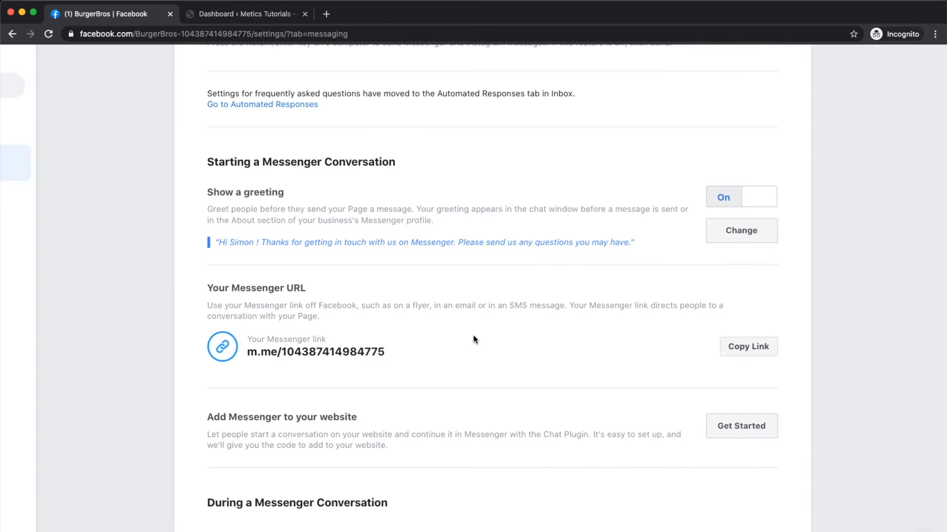
scroll(333, 368, "up", 3)
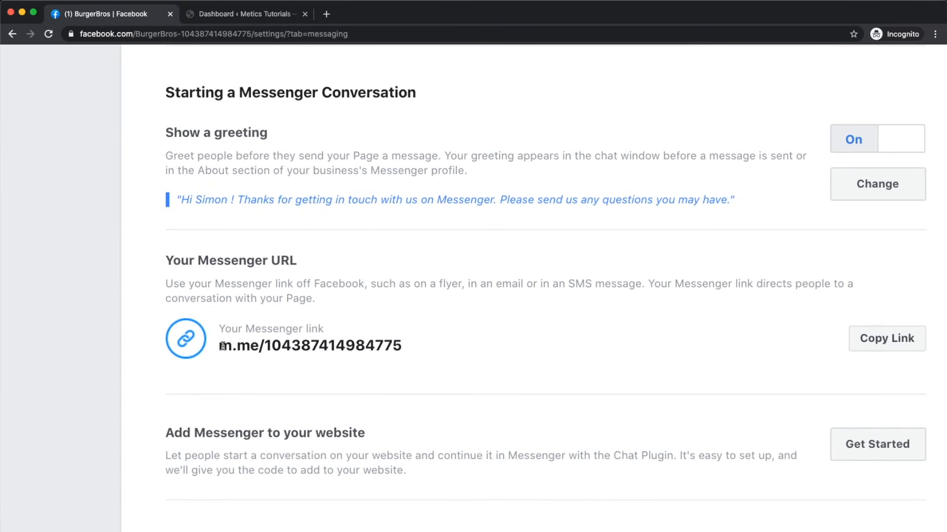
left_click_drag(223, 346, 403, 345)
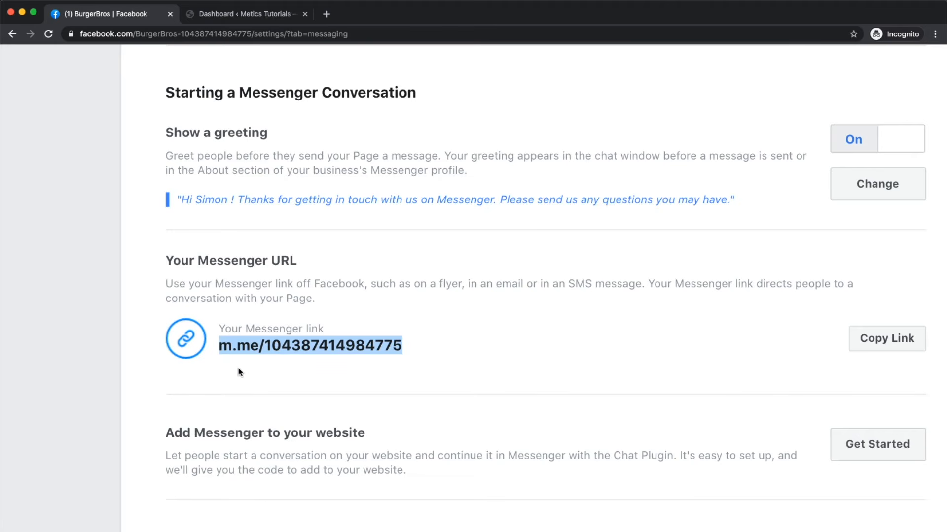
scroll(276, 346, "up", 3)
left_click(276, 346)
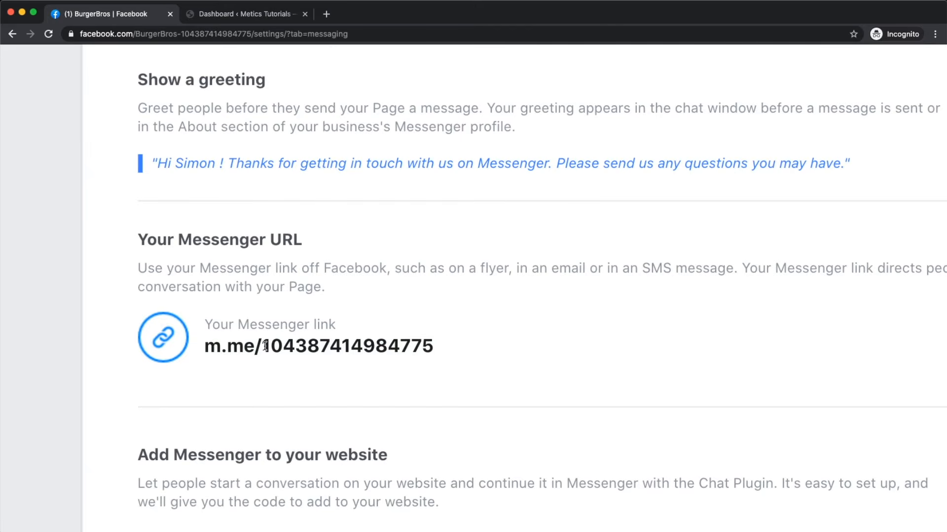
left_click_drag(265, 346, 439, 353)
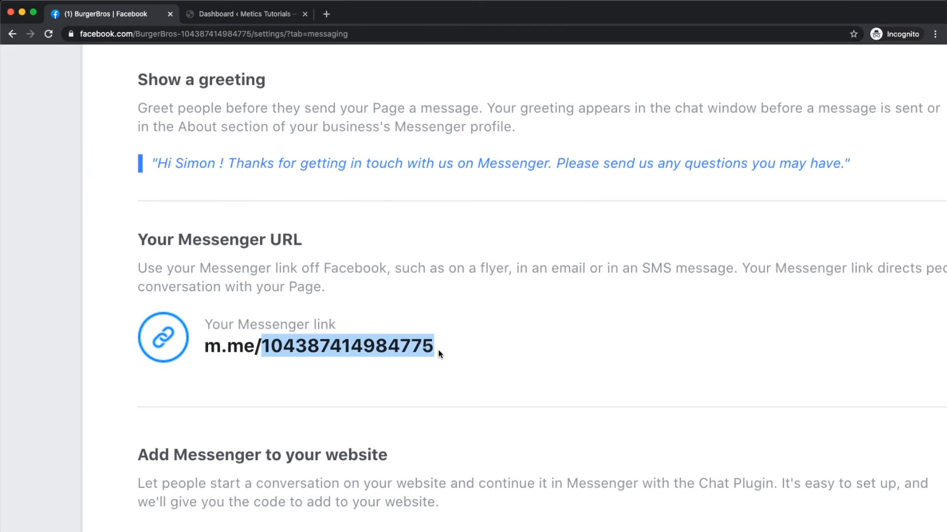
Step: Restore normal page zoom and start Get Started under Add Messenger to your website
scroll(439, 353, "down", 3)
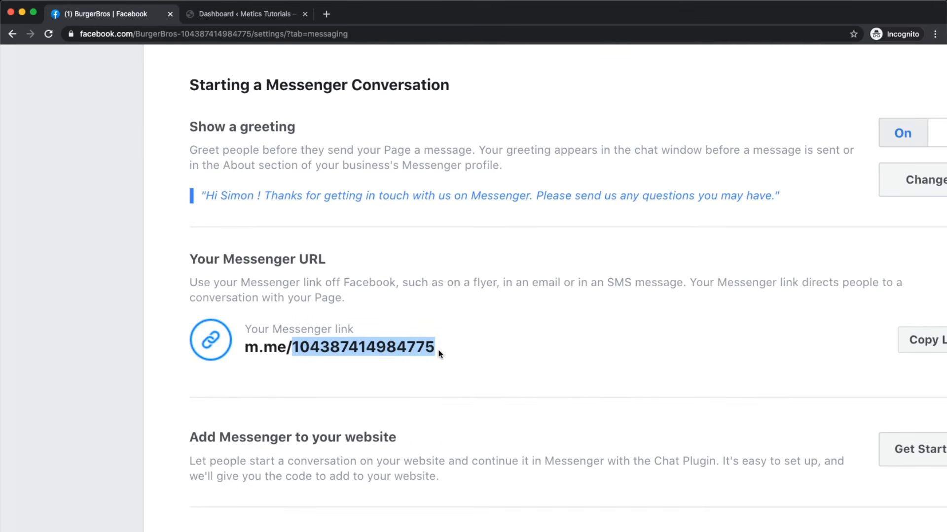
scroll(380, 357, "right", 4)
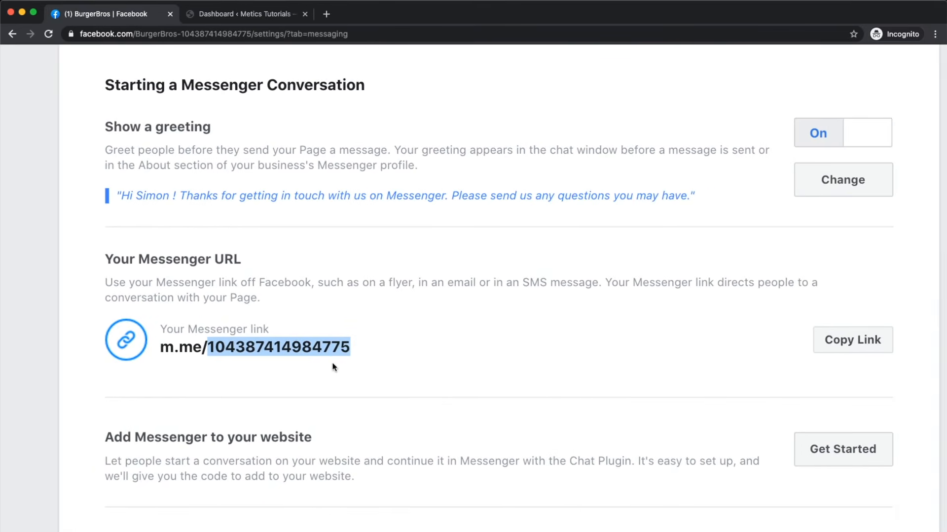
scroll(315, 349, "down", 3)
scroll(316, 349, "down", 5)
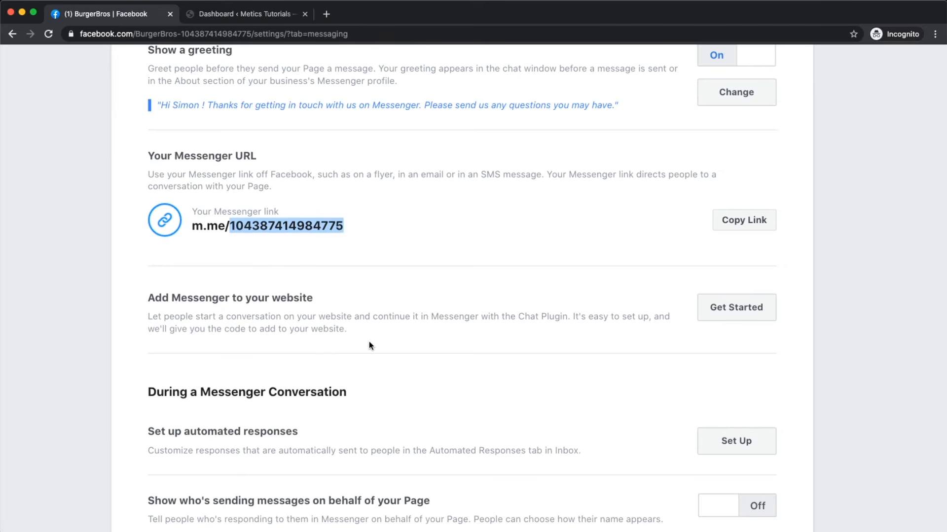
scroll(371, 345, "up", 3)
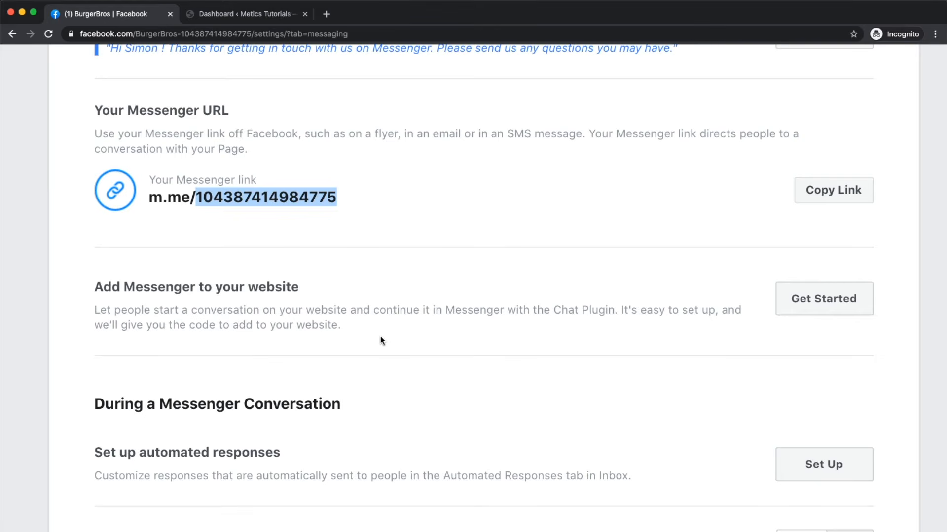
key("super+minus")
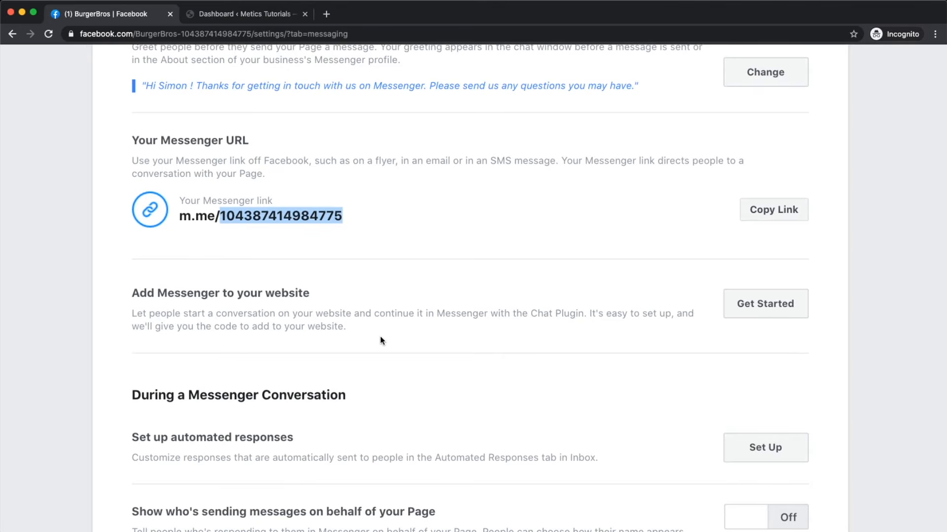
left_click(768, 306)
Step: Move the Set Up Chat Plugin dialog past its intro to the first setup step
key("super+minus")
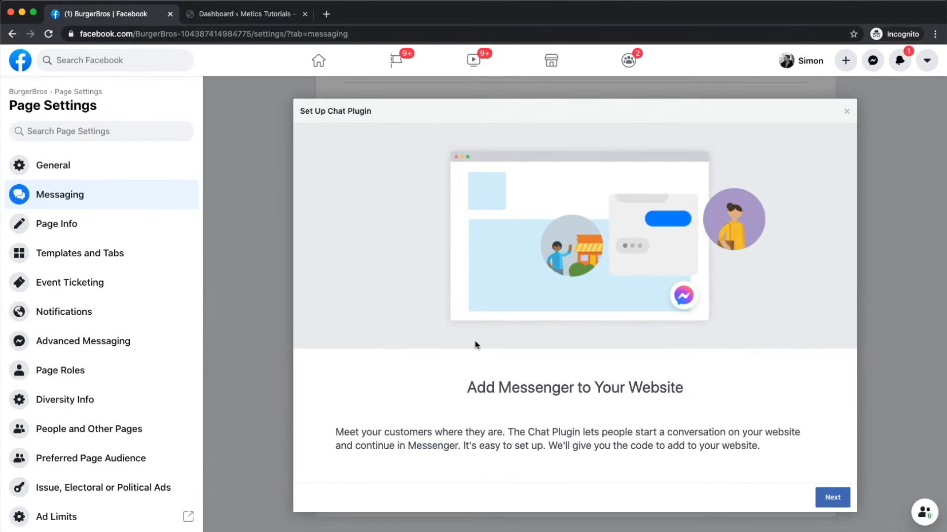
scroll(702, 262, "up", 5)
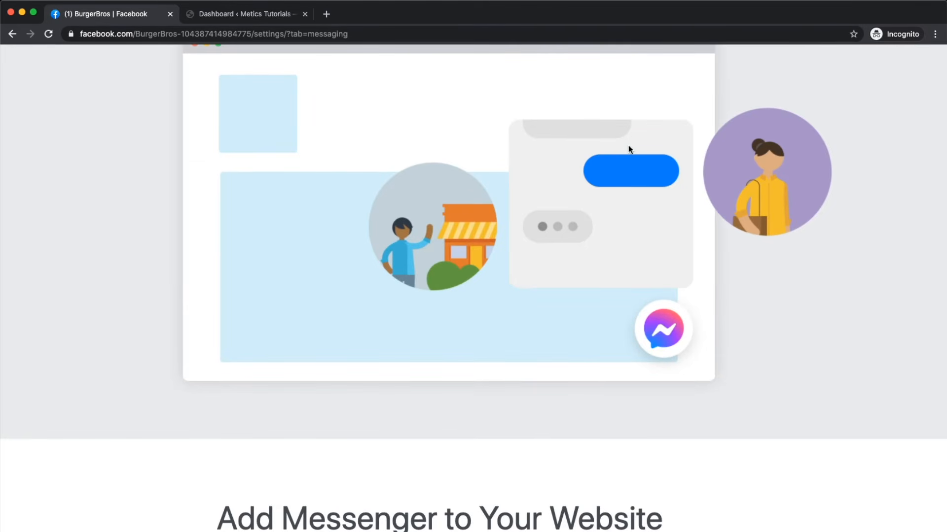
scroll(625, 334, "down", 5)
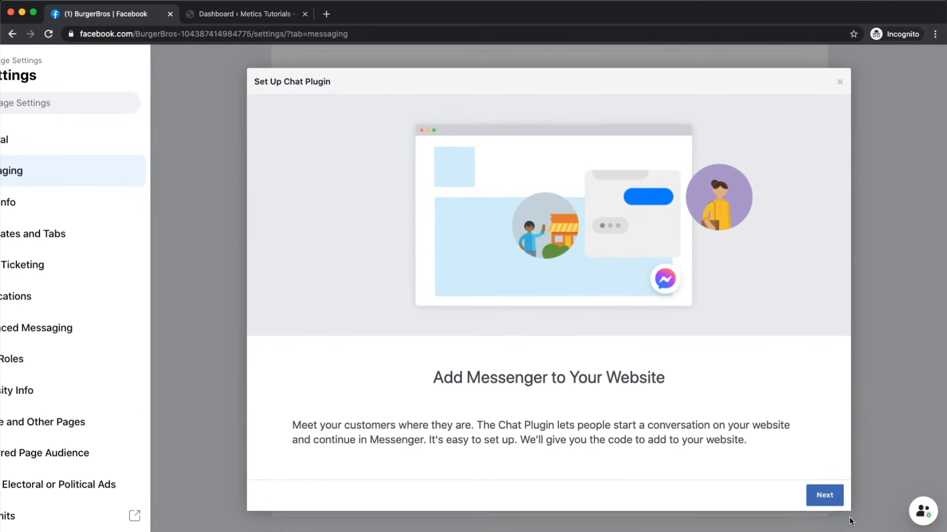
left_click(824, 495)
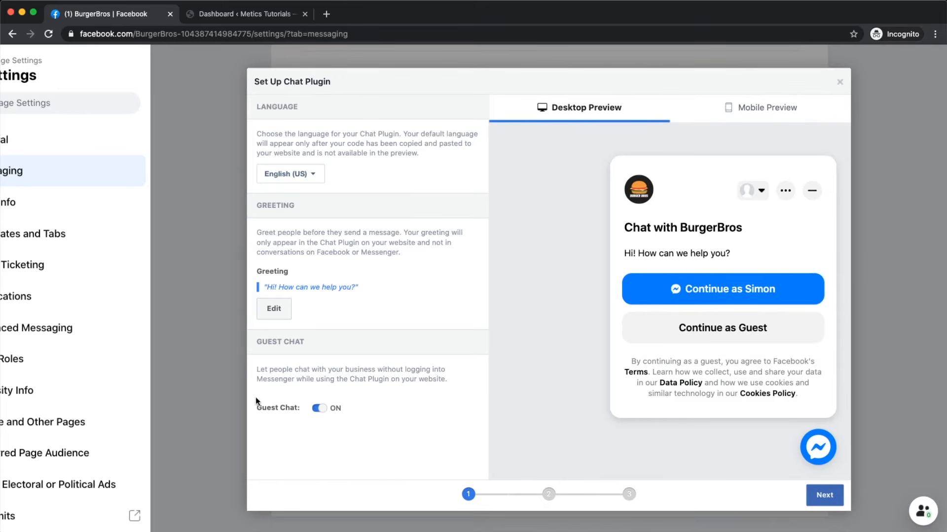
Step: Keep the default language, greeting and guest chat, then advance to step 2
scroll(276, 409, "up", 5)
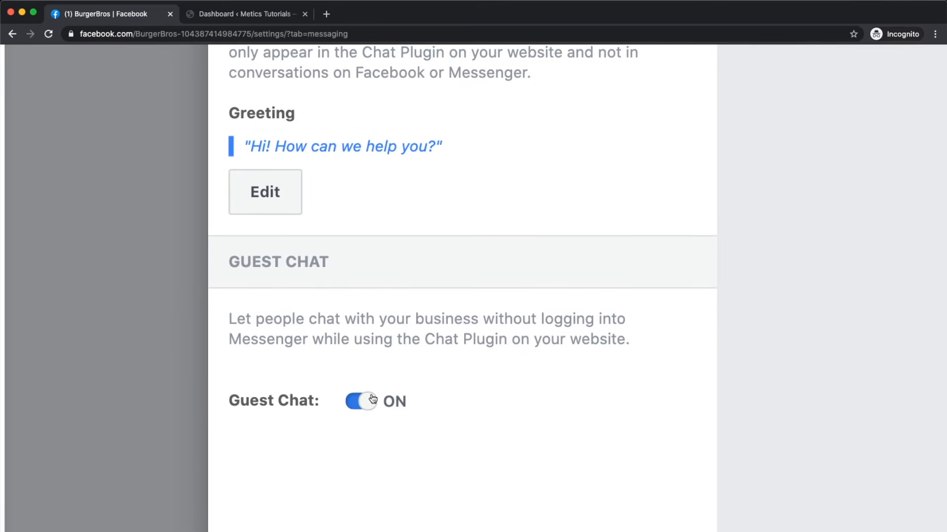
scroll(373, 400, "down", 5)
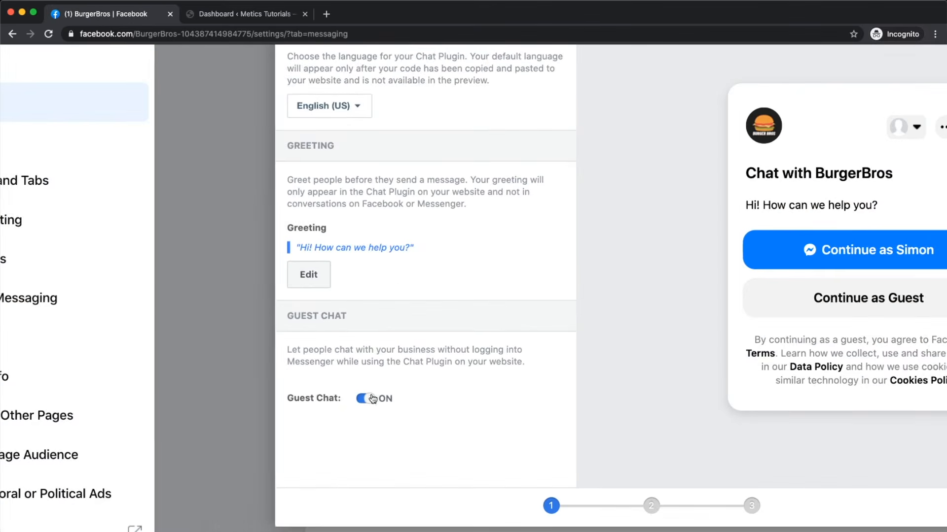
scroll(617, 315, "down", 5)
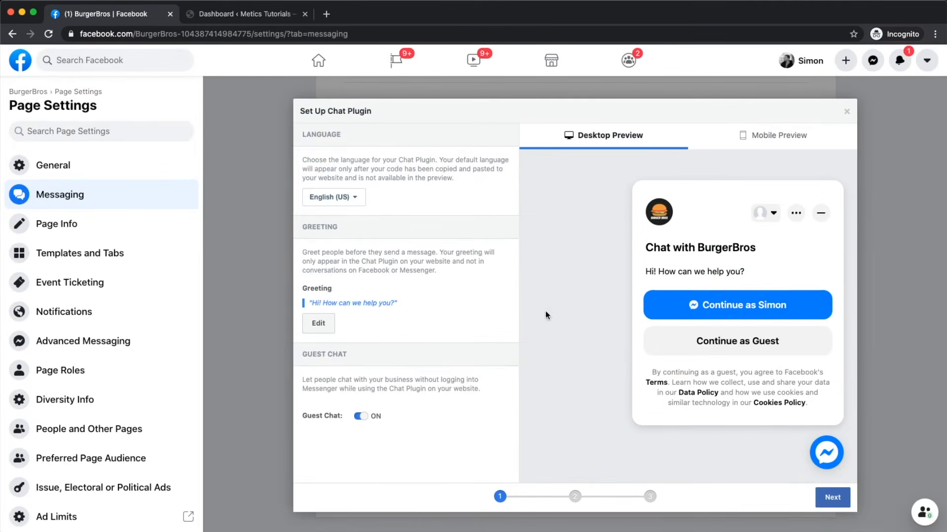
scroll(337, 313, "up", 5)
left_click(309, 332)
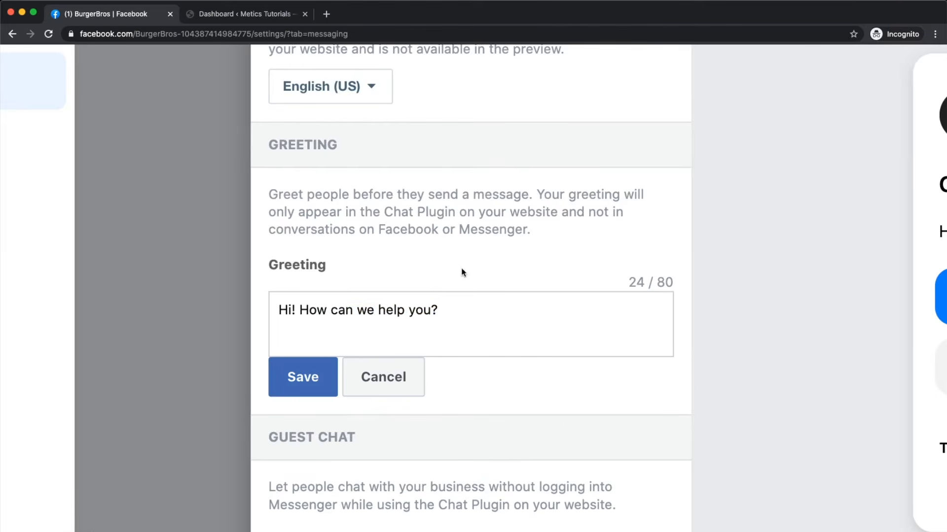
left_click_drag(471, 309, 278, 309)
left_click(412, 367)
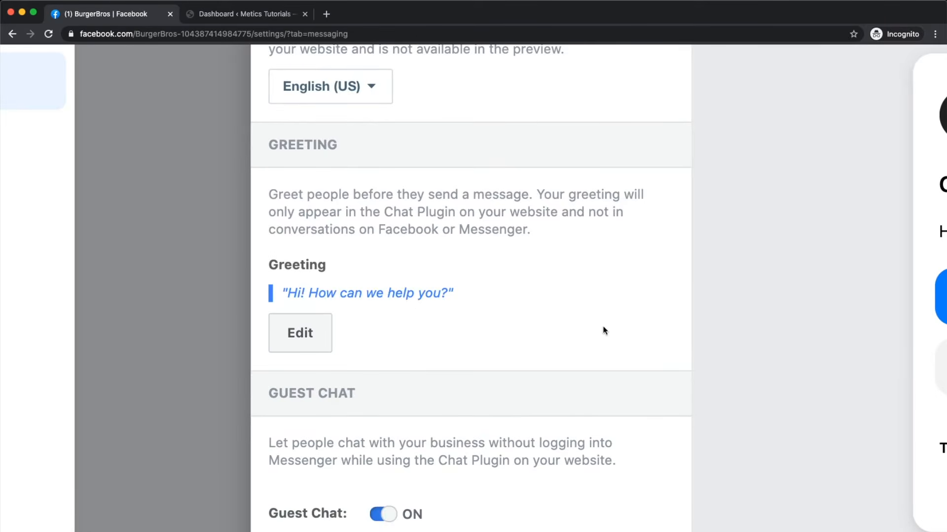
scroll(602, 329, "down", 5)
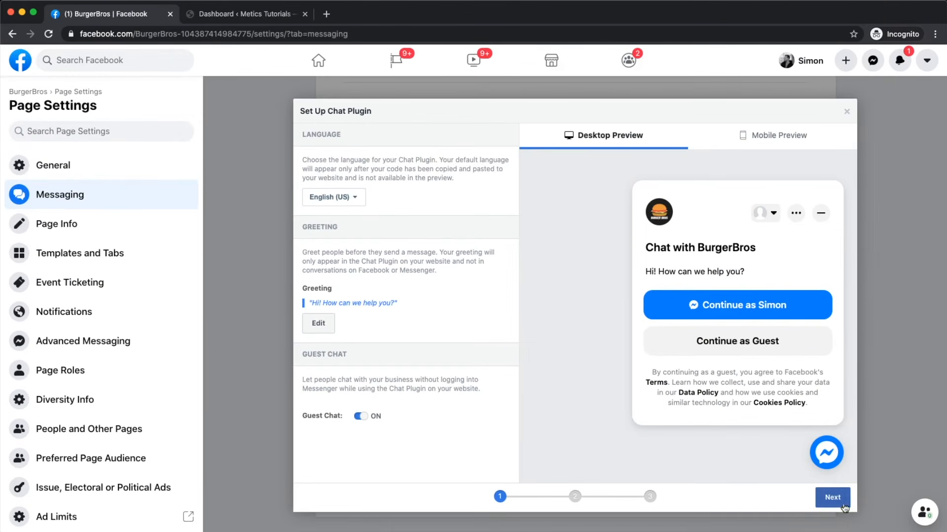
left_click(830, 505)
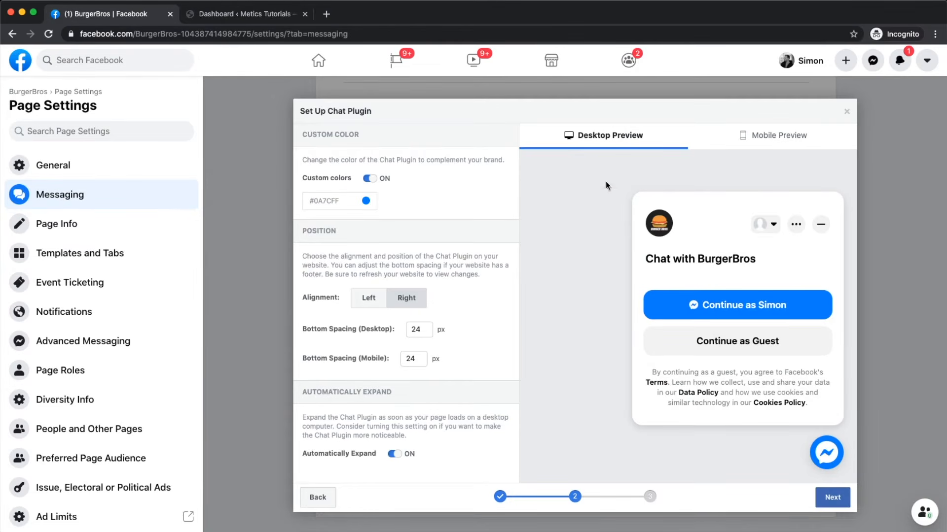
Step: Set the chat plugin colour to orange #ff7e29 and keep it aligned right
left_click(367, 203)
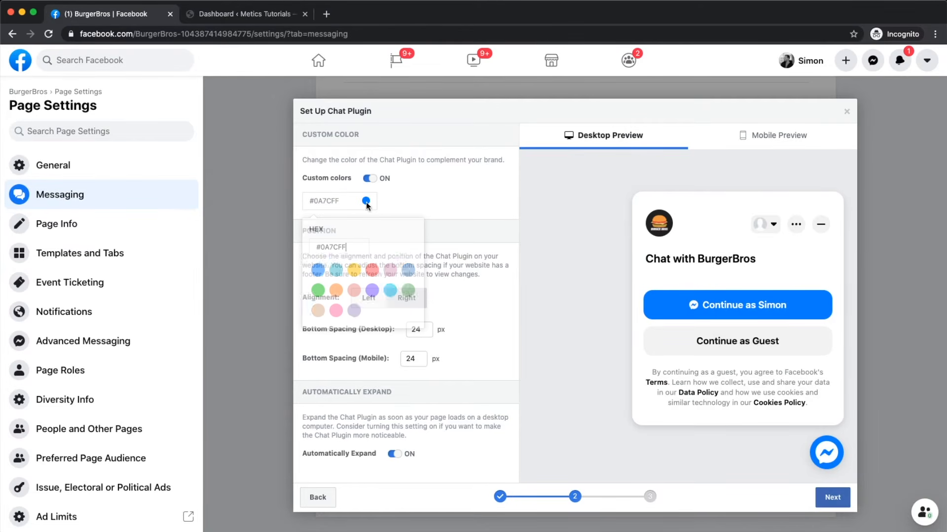
left_click(335, 291)
left_click(488, 213)
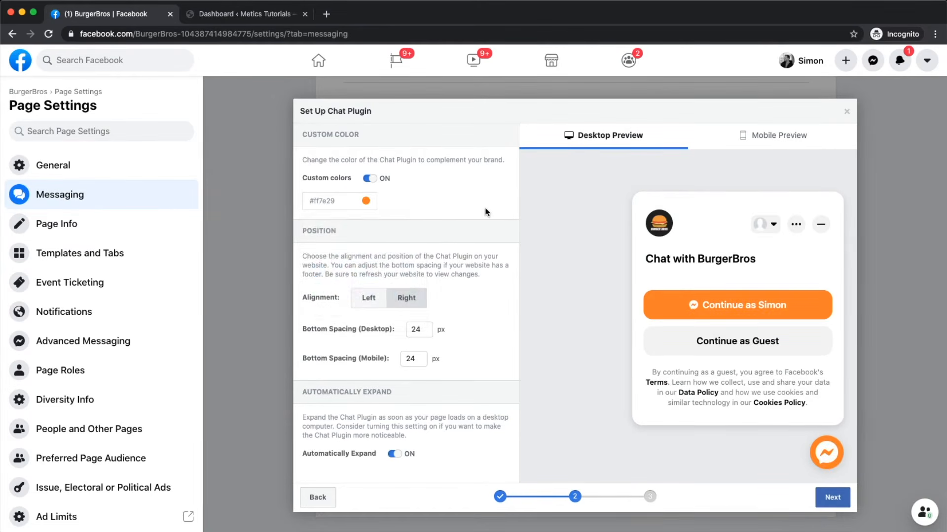
left_click(369, 297)
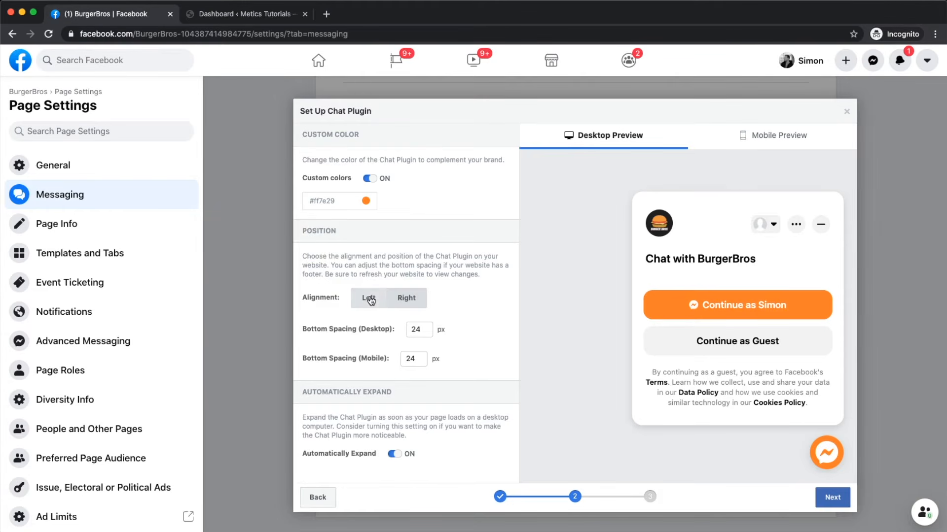
left_click(407, 297)
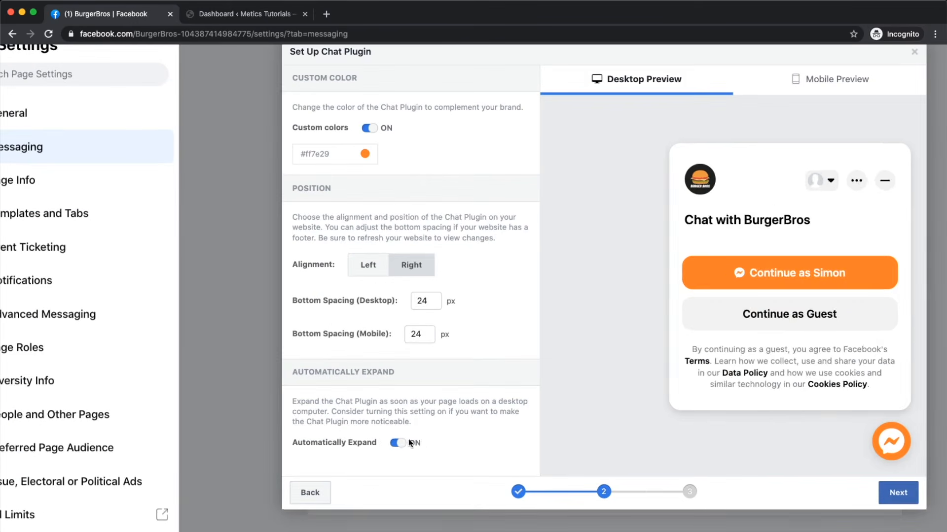
Step: Switch Automatically Expand off and continue to the domain and code step
left_click(394, 454)
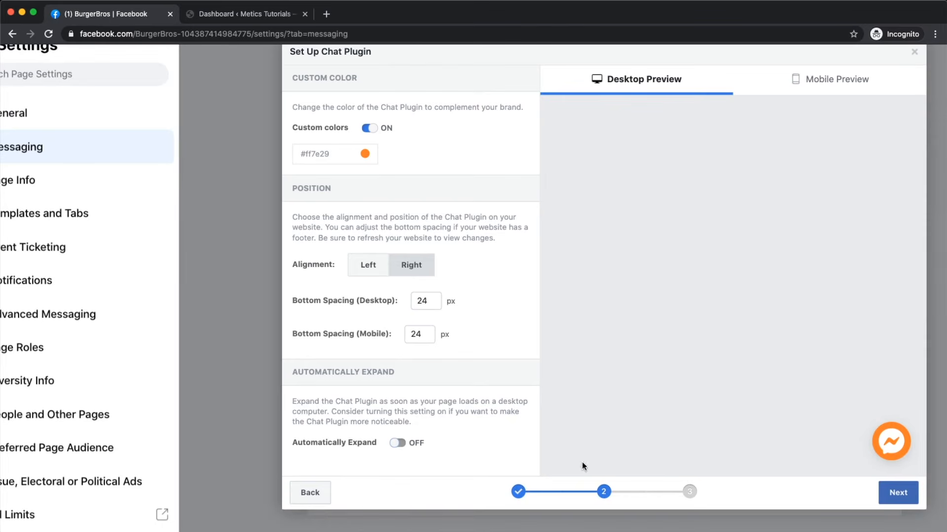
left_click(910, 445)
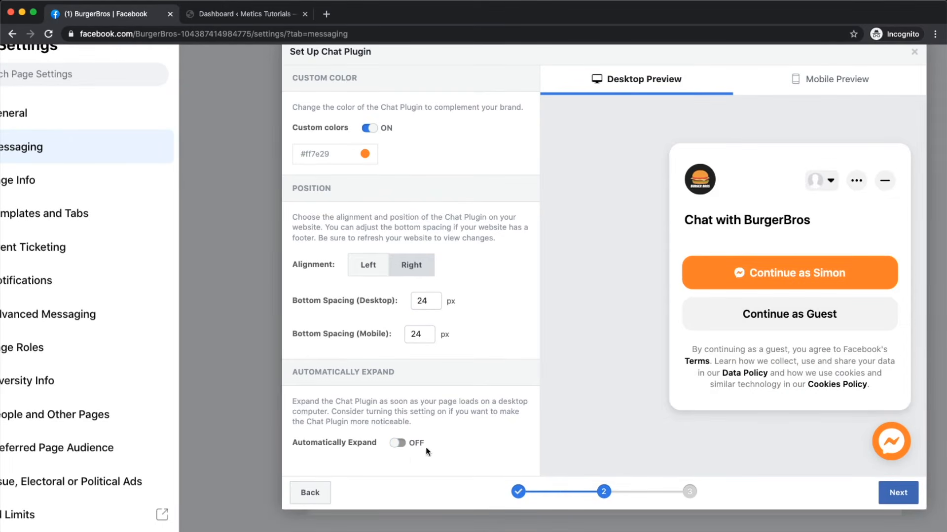
left_click(396, 444)
left_click(397, 444)
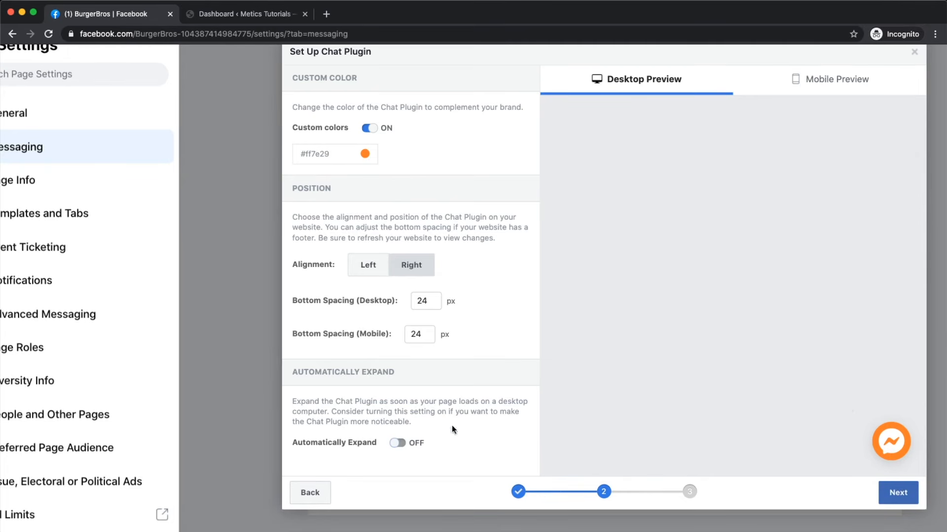
left_click(894, 492)
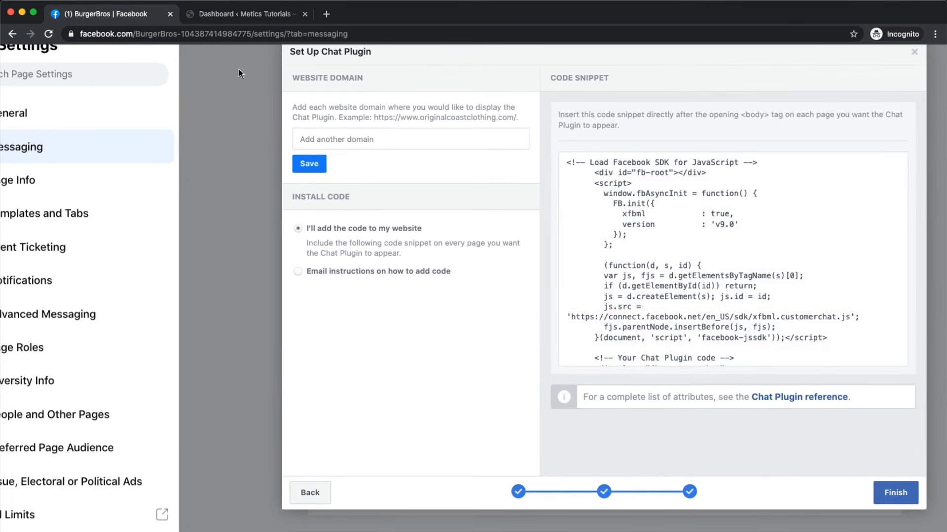
scroll(412, 278, "up", 2)
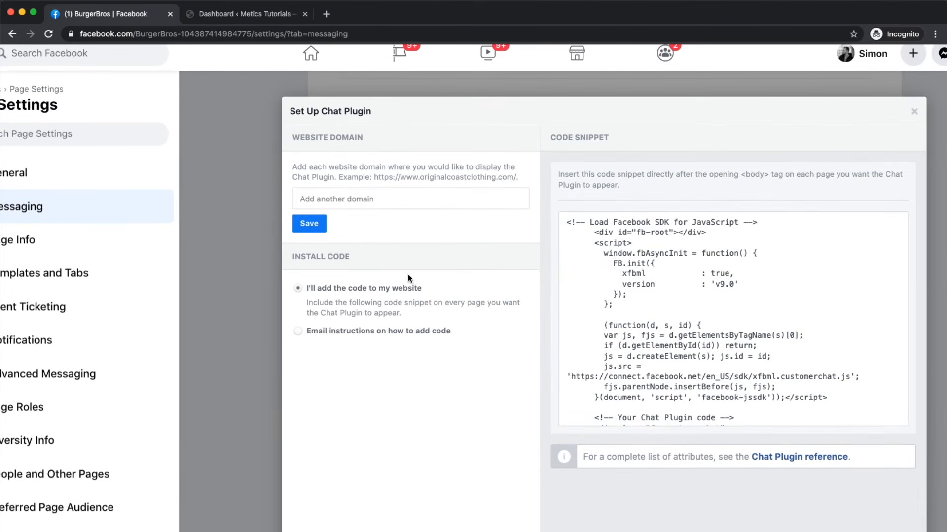
scroll(337, 191, "up", 5)
left_click(337, 195)
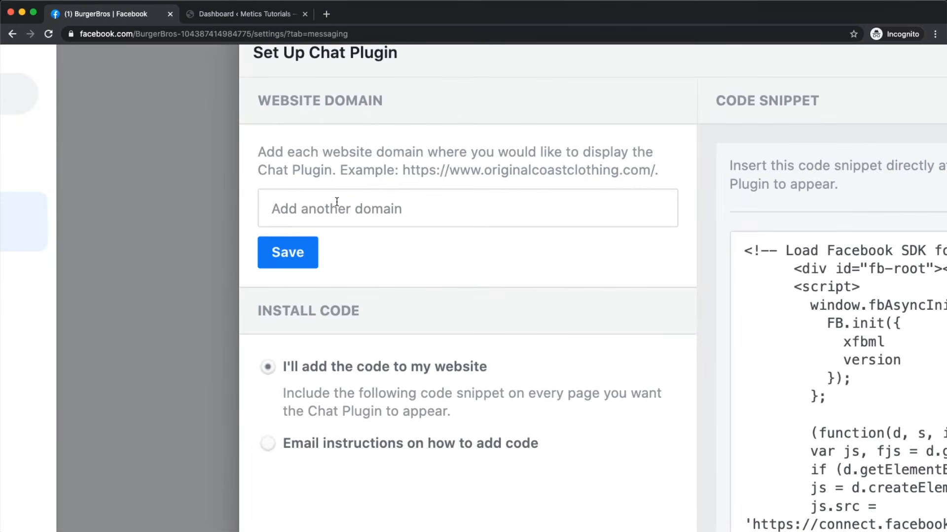
type("https://")
type("tu")
key("BackSpace")
key("BackSpace")
type("meticstutorials.com")
key("Return")
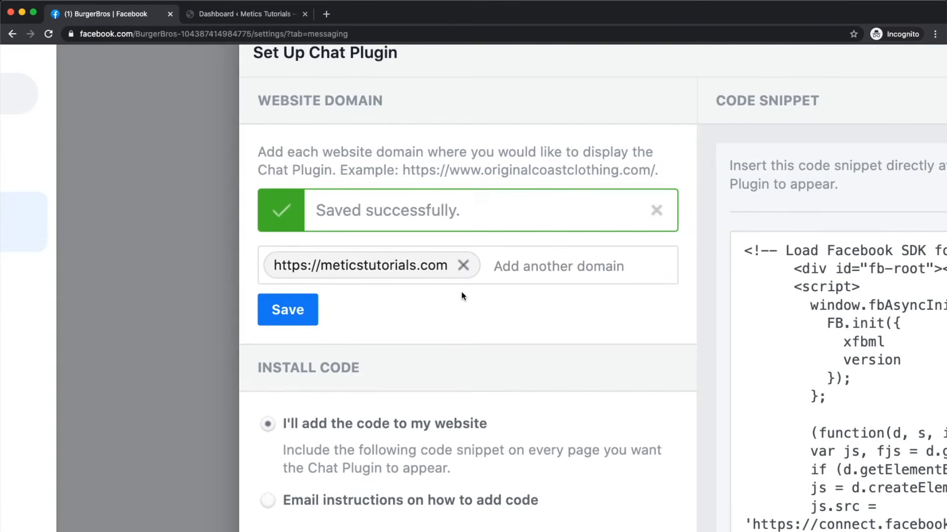
Step: Copy the chat plugin's install code snippet
scroll(462, 296, "down", 5)
left_click(632, 326)
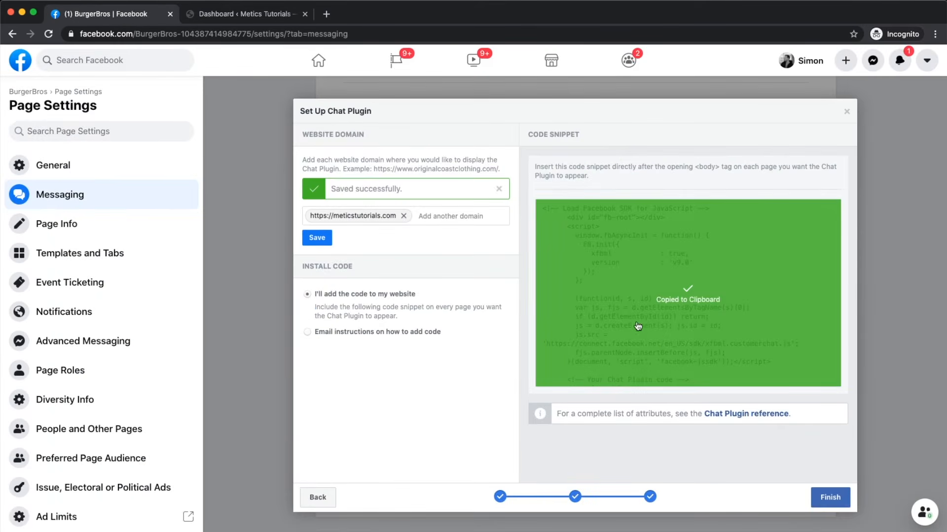
scroll(638, 326, "up", 5)
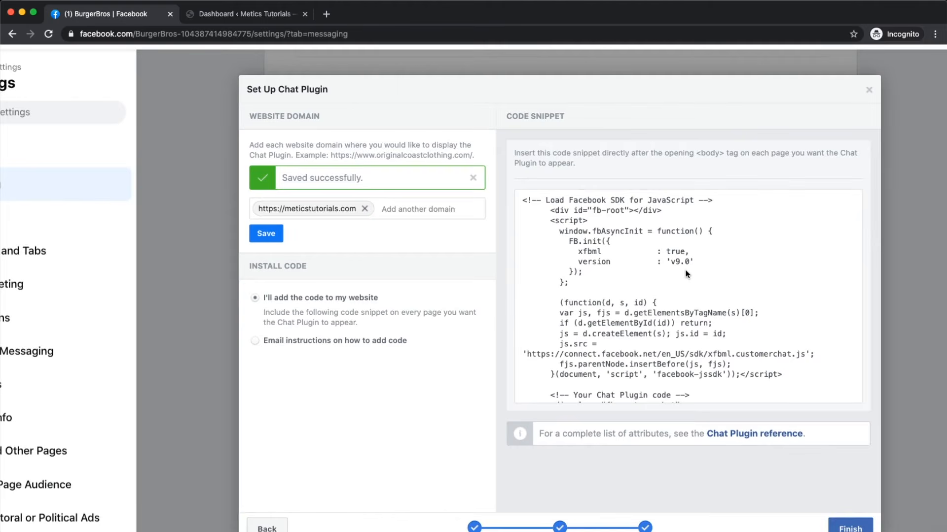
scroll(687, 274, "up", 3)
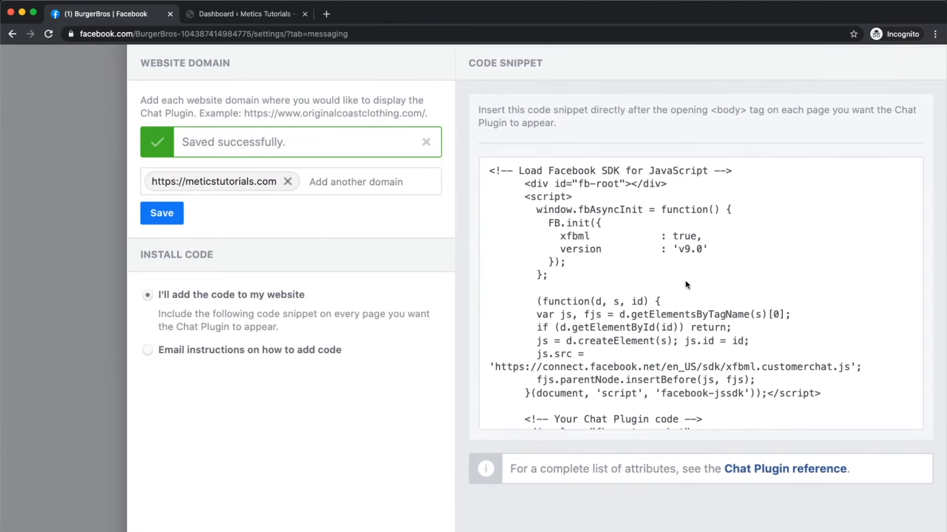
left_click(659, 290)
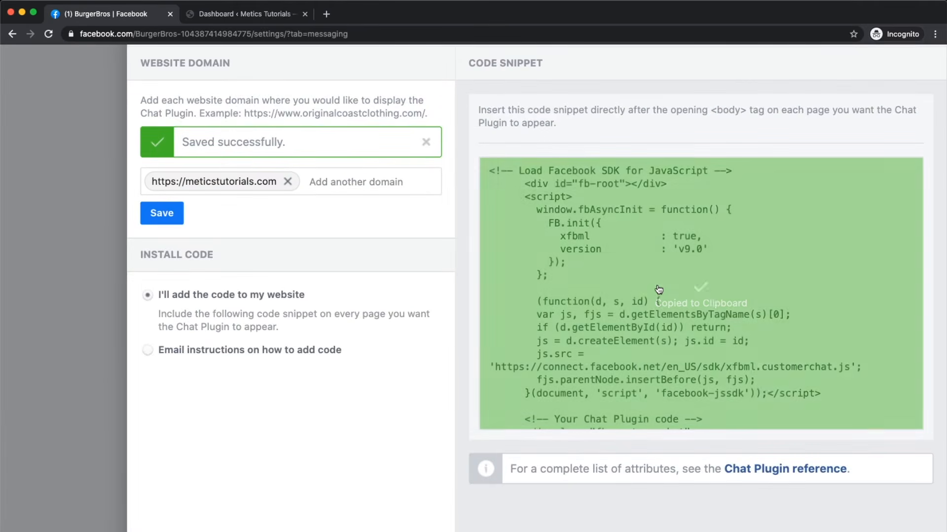
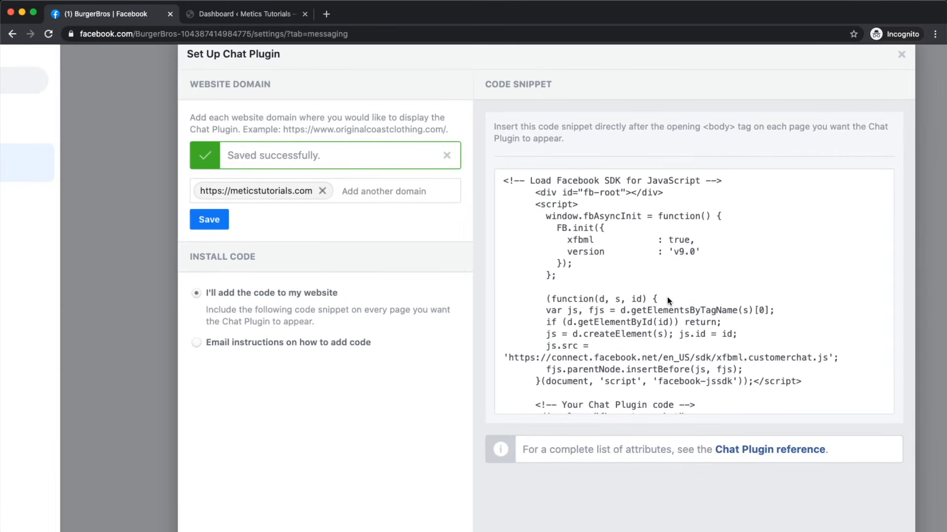
Step: In the WordPress Theme Editor, add a blank line under <head> in header.php
left_click(246, 14)
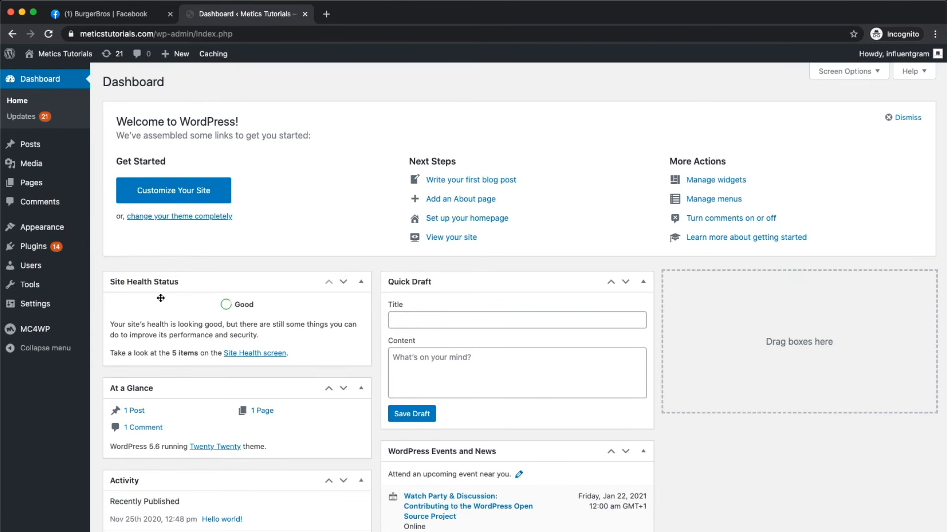
mouse_move(45, 224)
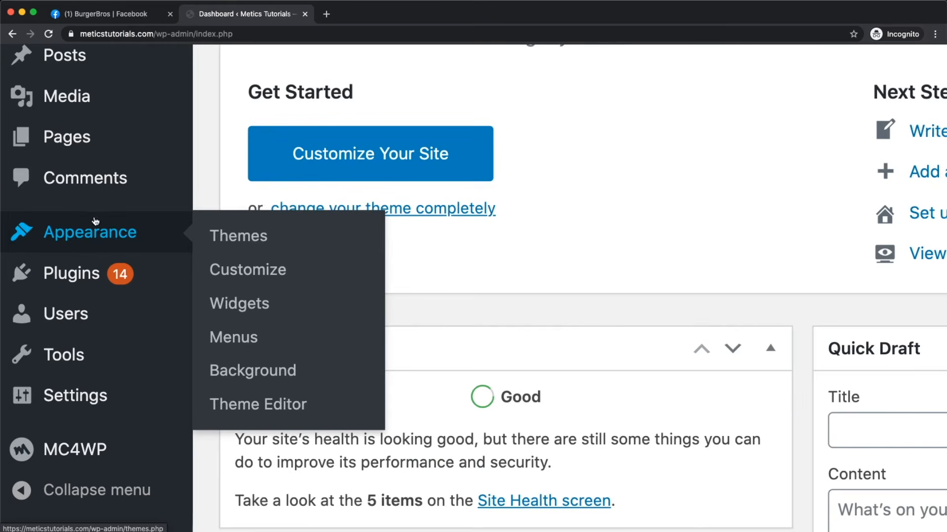
left_click(249, 402)
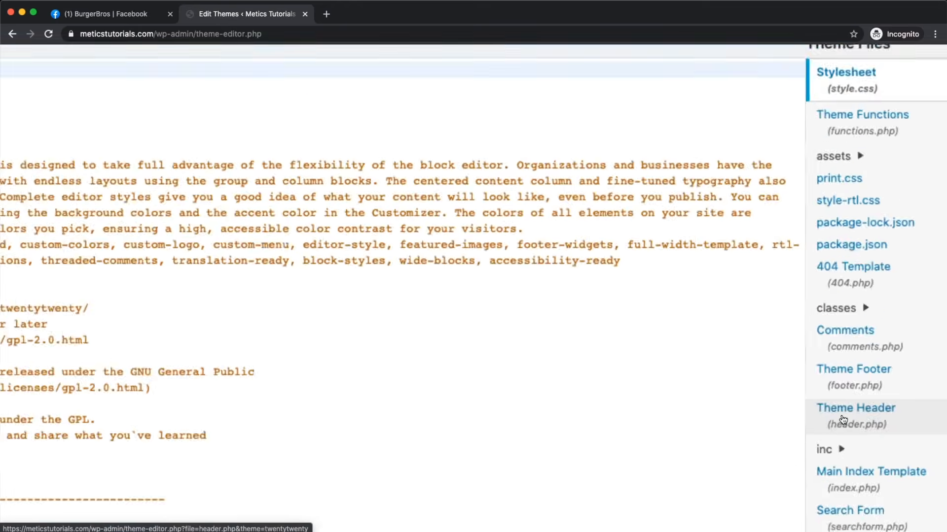
left_click(865, 410)
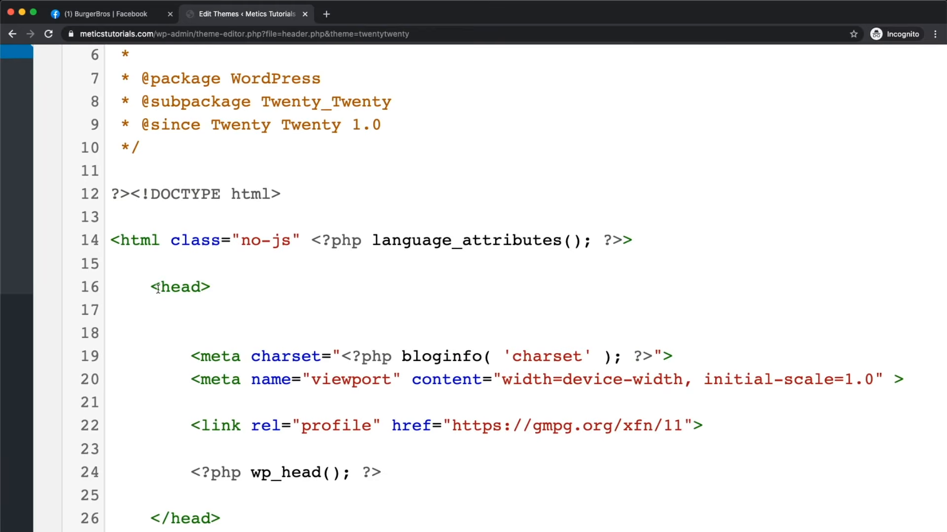
left_click(158, 288)
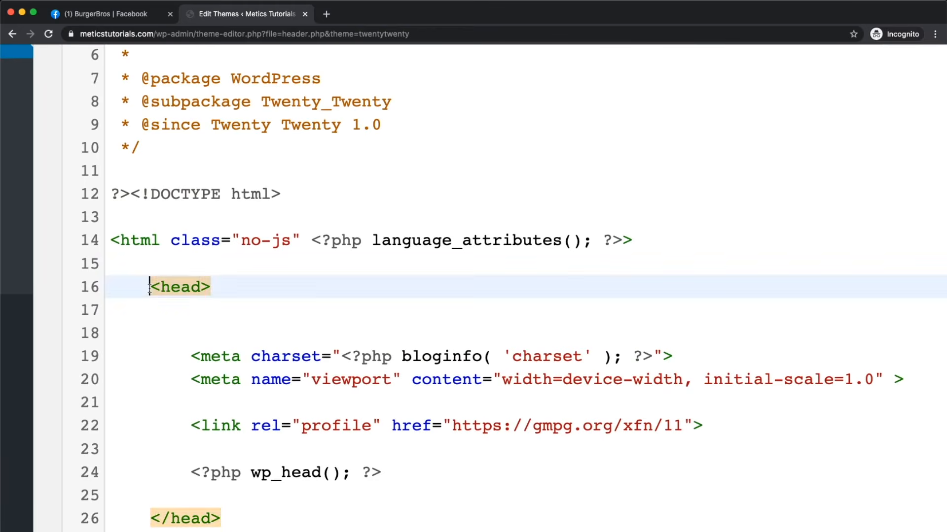
left_click(226, 312)
key("Return")
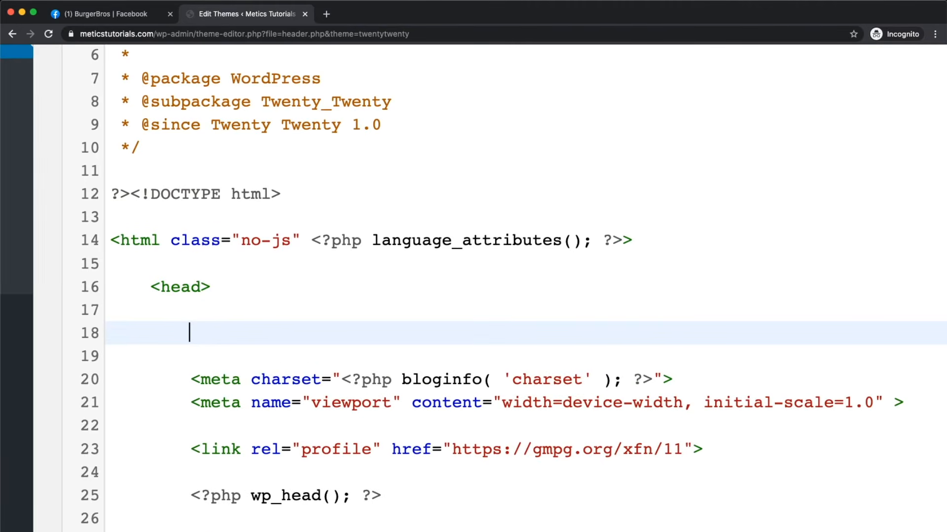
Step: Copy the Facebook chat plugin code snippet for pasting into header.php
left_click(98, 14)
mouse_move(673, 302)
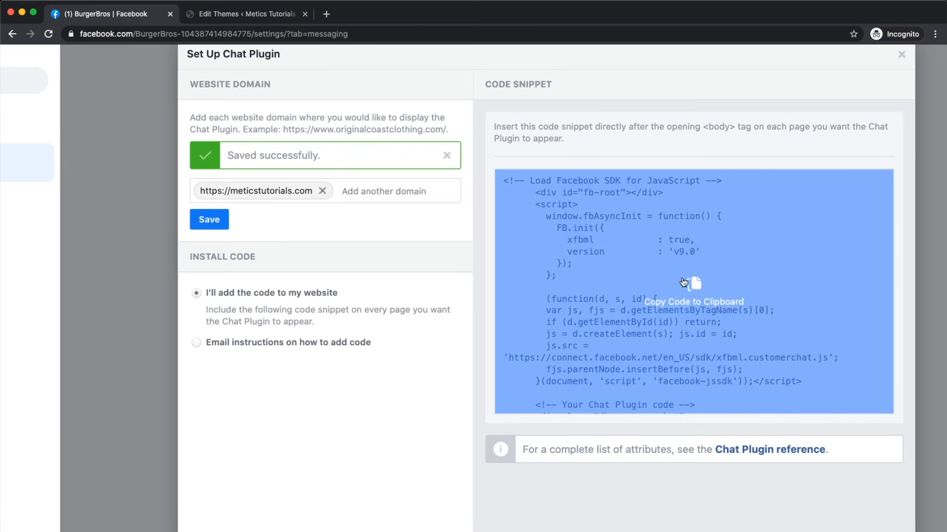
left_click(691, 297)
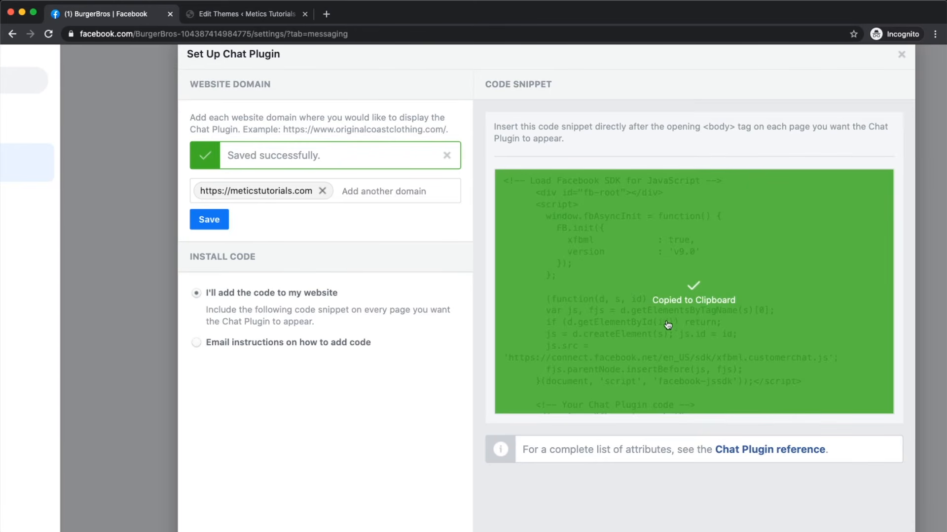
left_click(239, 14)
Step: Paste the chat plugin code on line 18 of header.php
right_click(203, 332)
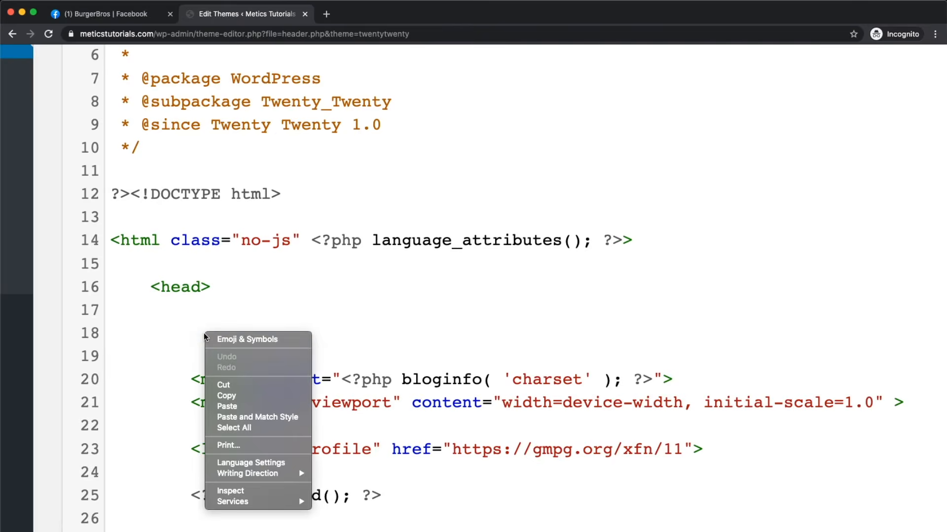
left_click(181, 329)
left_click(179, 312)
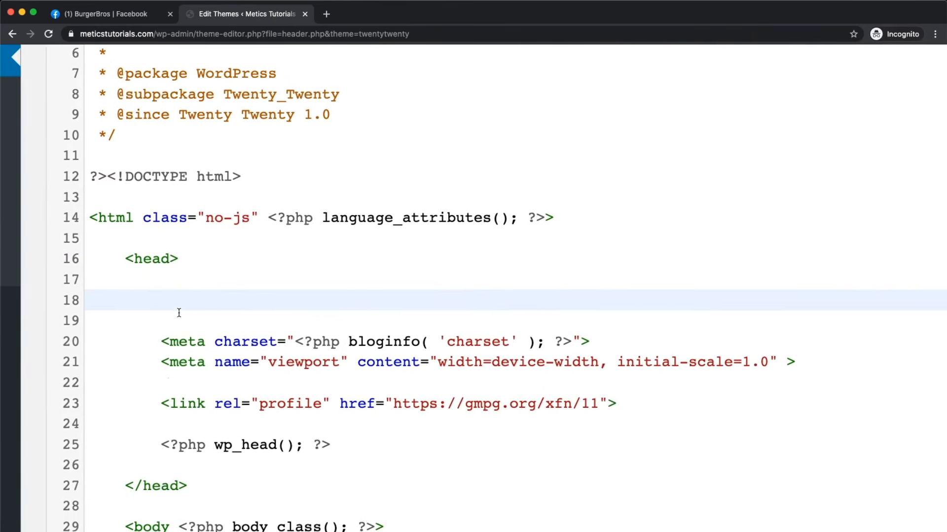
right_click(170, 317)
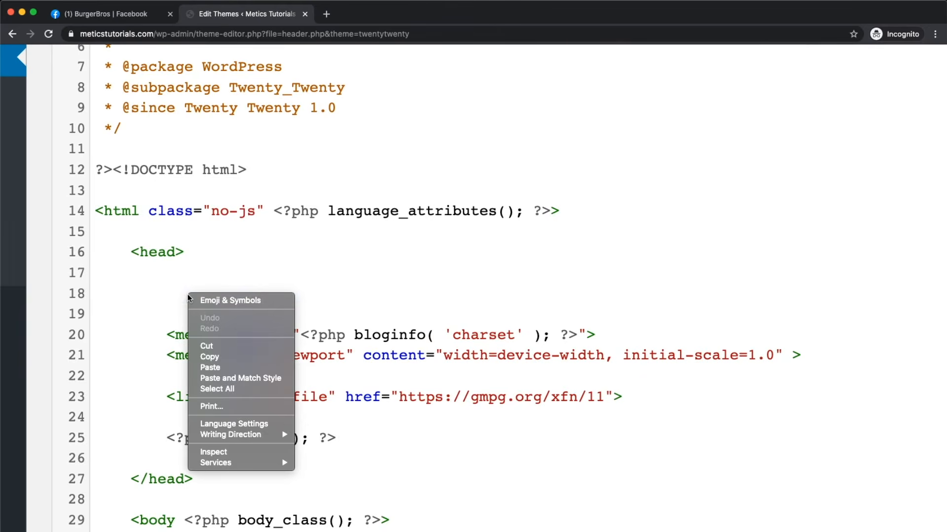
left_click(219, 370)
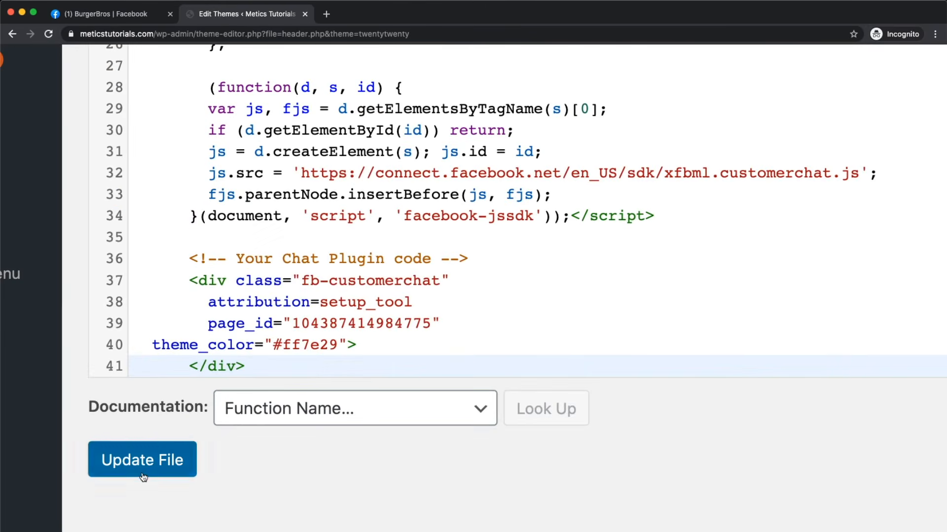
Step: Save header.php with Update File
left_click(143, 477)
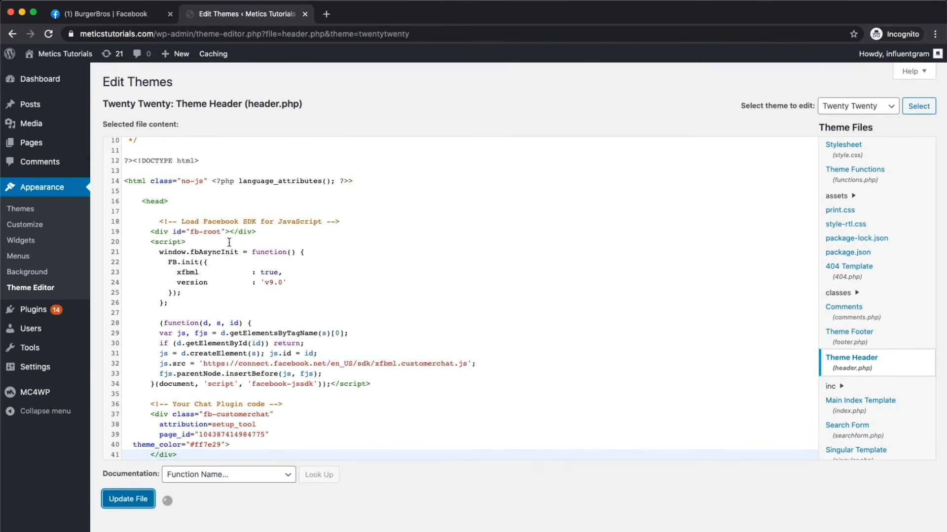
mouse_move(64, 53)
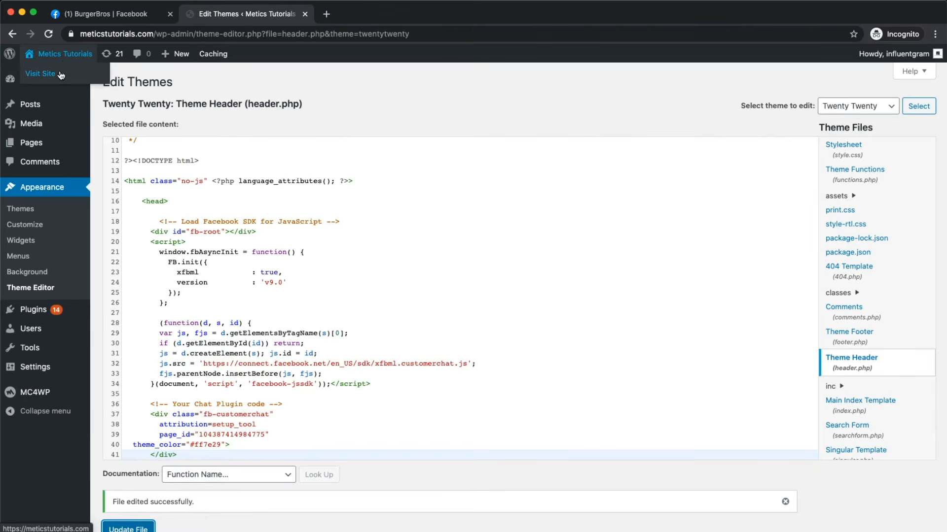
left_click(60, 74, "super")
Step: On the live site, open the BurgerBros Messenger chat and continue as a guest
left_click(376, 15)
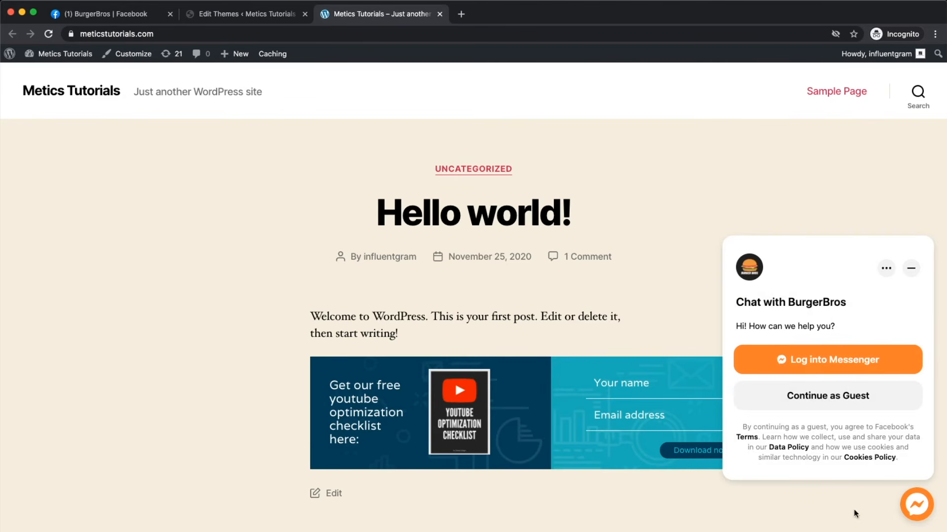
left_click(908, 508)
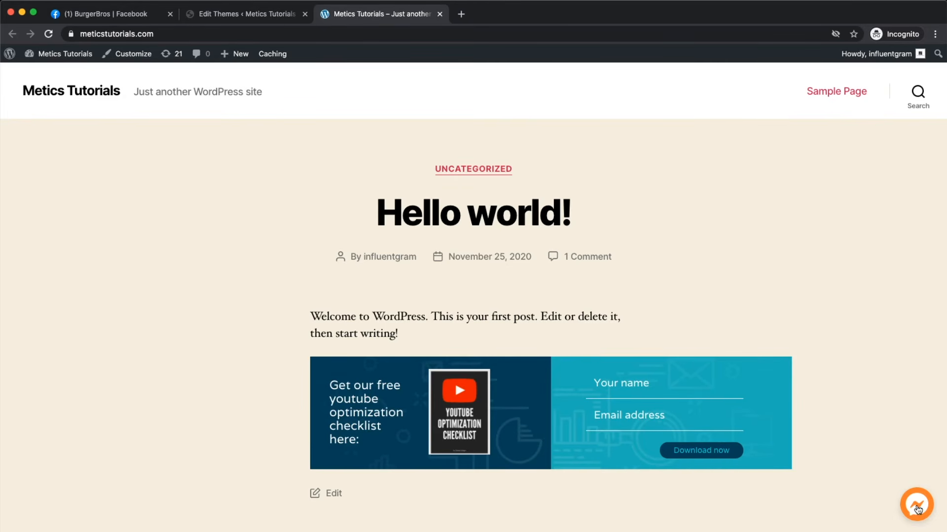
left_click(918, 509)
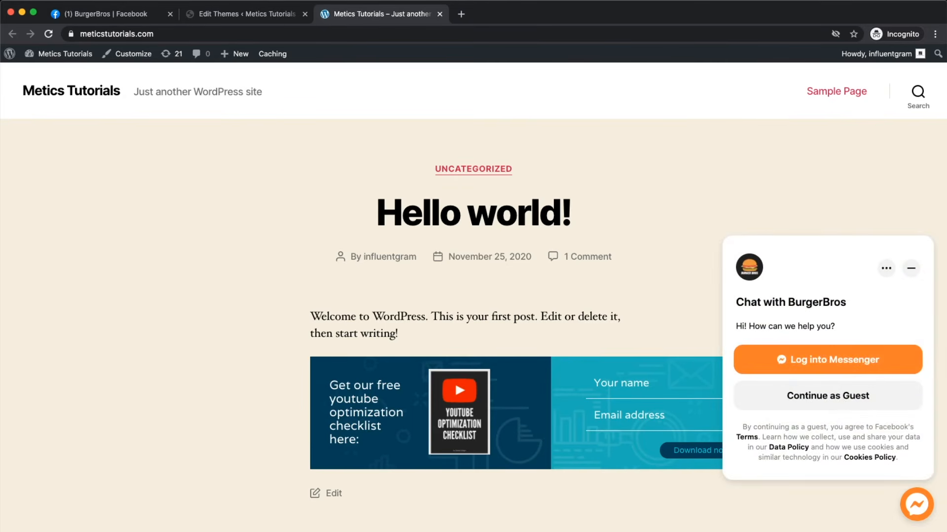
left_click(839, 403)
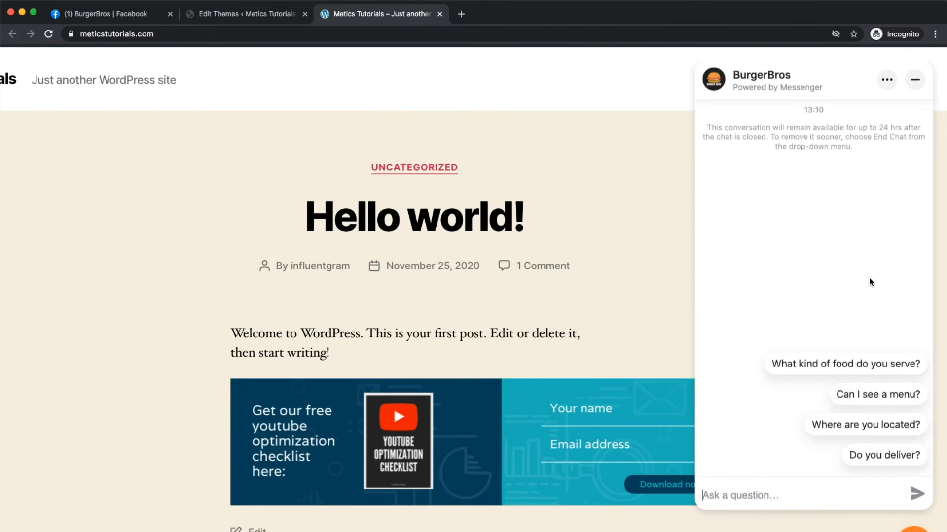
scroll(855, 368, "up", 5)
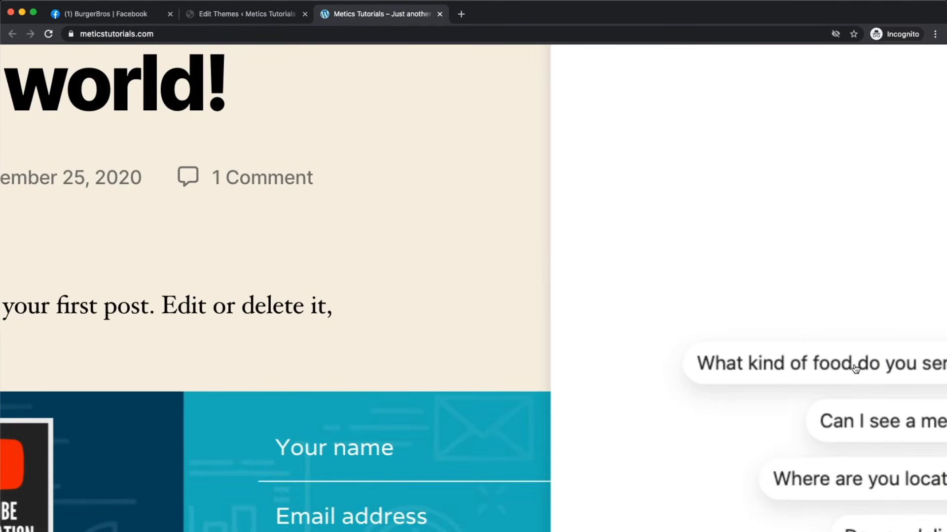
scroll(701, 296, "down", 5)
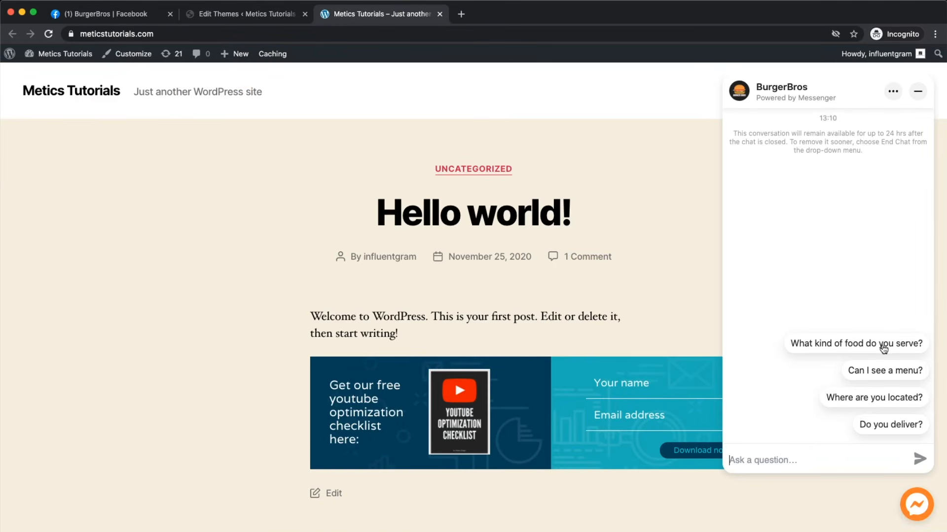
scroll(876, 324, "up", 4)
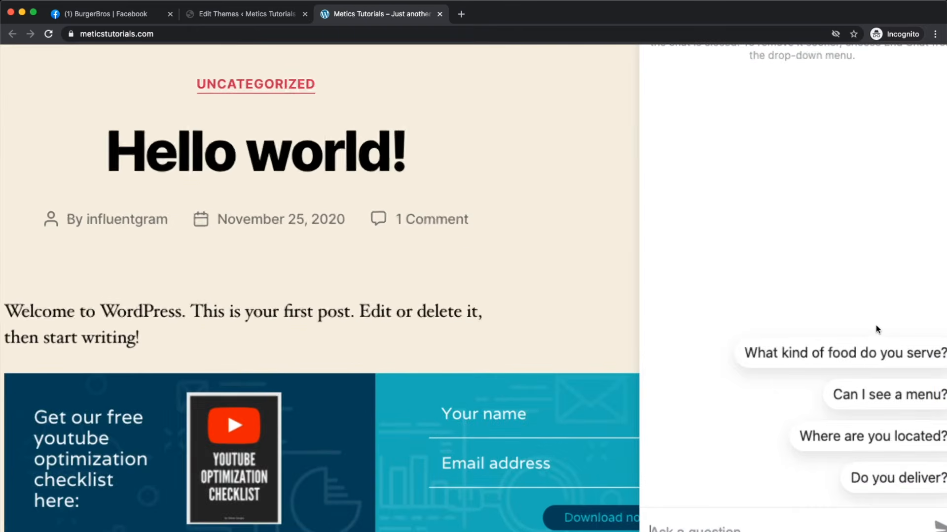
scroll(882, 357, "down", 3)
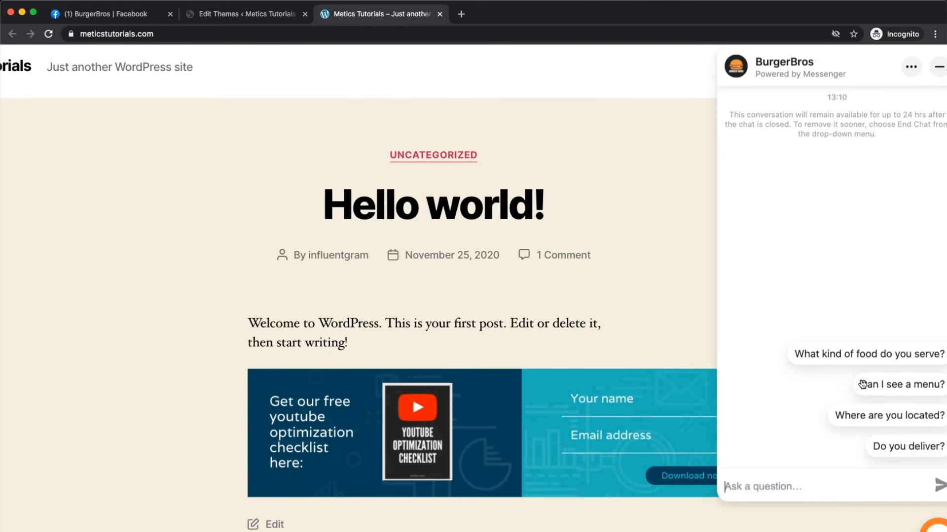
Step: Send 'Hey how are you doing' to BurgerBros, then close the chat
type("Hey how are you doing")
key("Return")
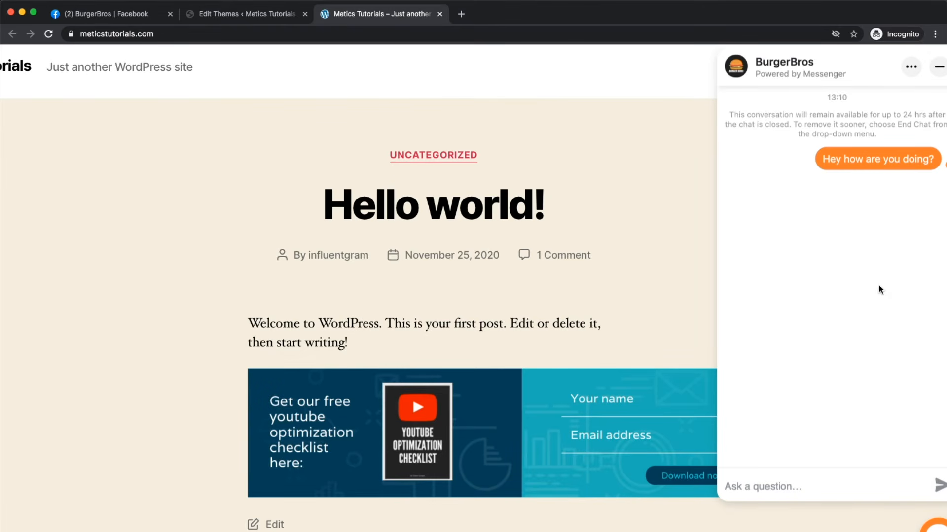
scroll(879, 287, "down", 3)
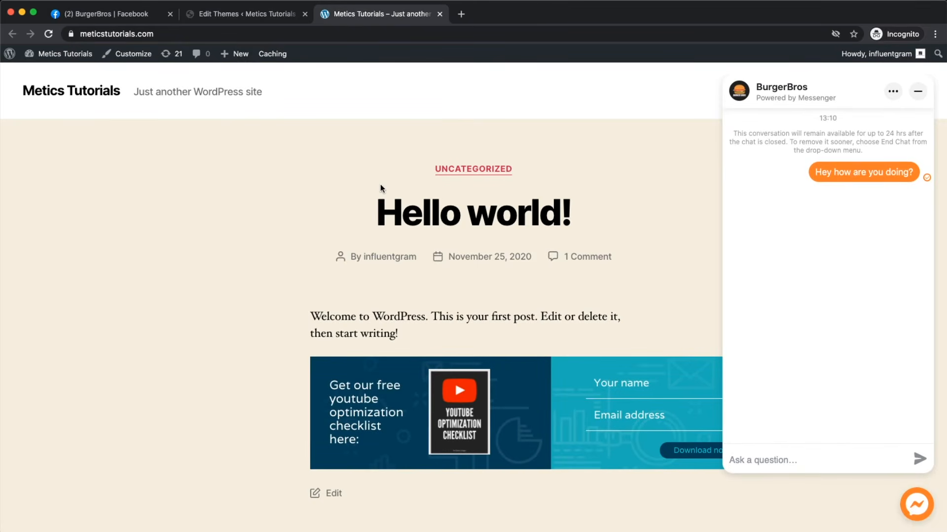
left_click(911, 513)
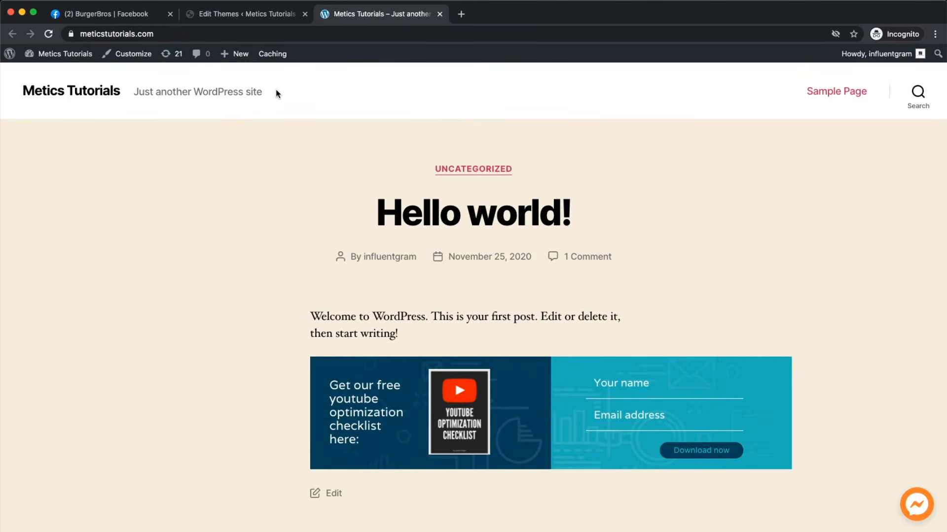
left_click(104, 19)
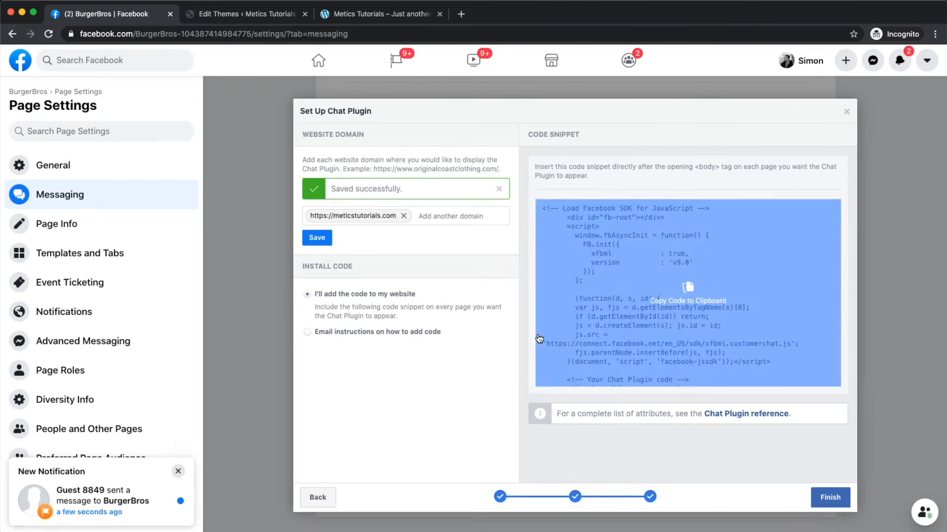
Step: Finish the chat plugin setup and open Set Up for automated responses in Messaging settings
left_click(830, 498)
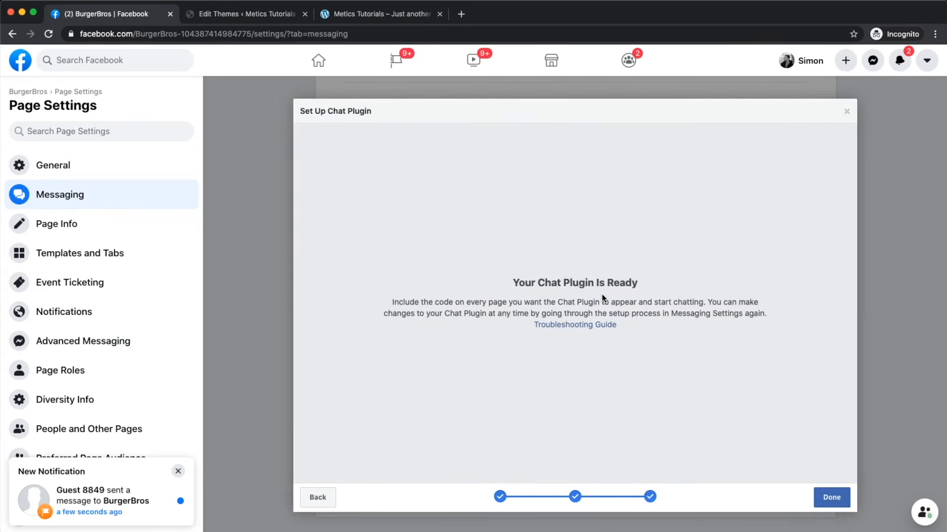
left_click(830, 497)
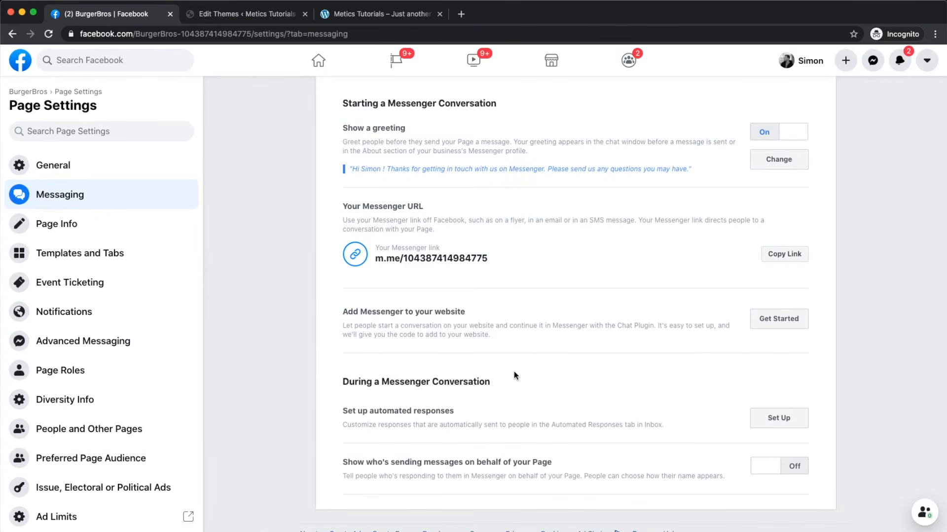
scroll(514, 371, "down", 2)
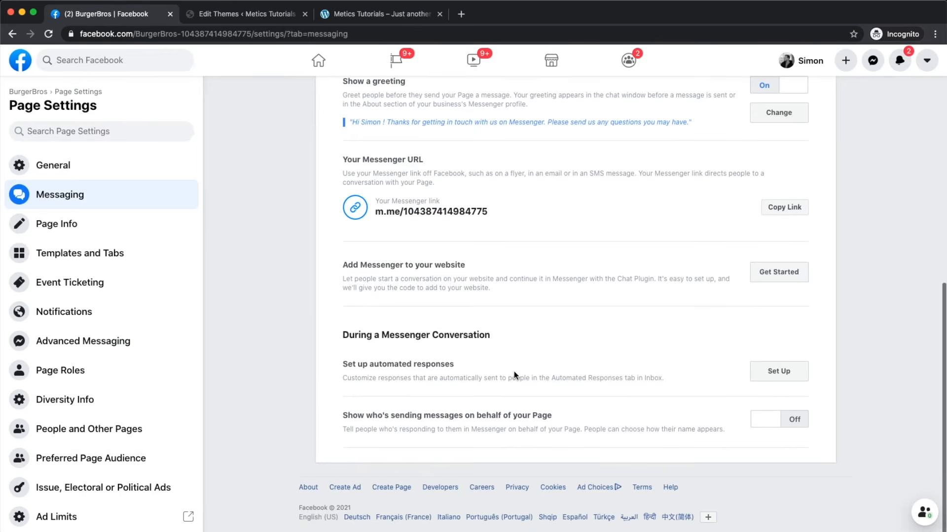
scroll(398, 376, "right", 2)
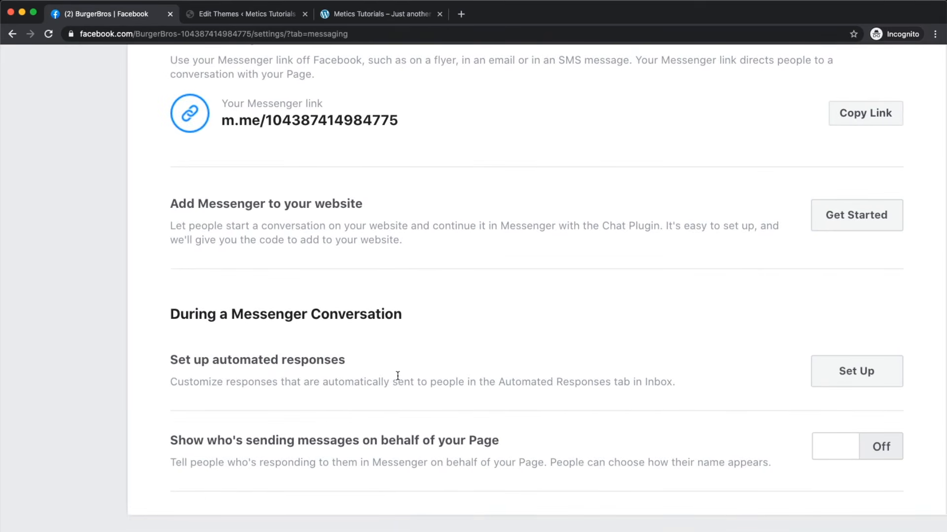
scroll(397, 376, "down", 3)
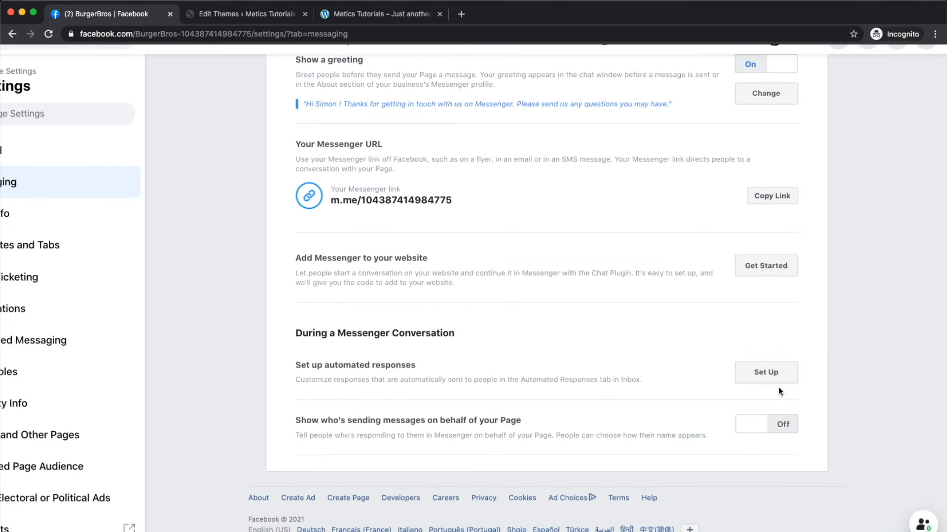
scroll(778, 387, "up", 3)
left_click(768, 363)
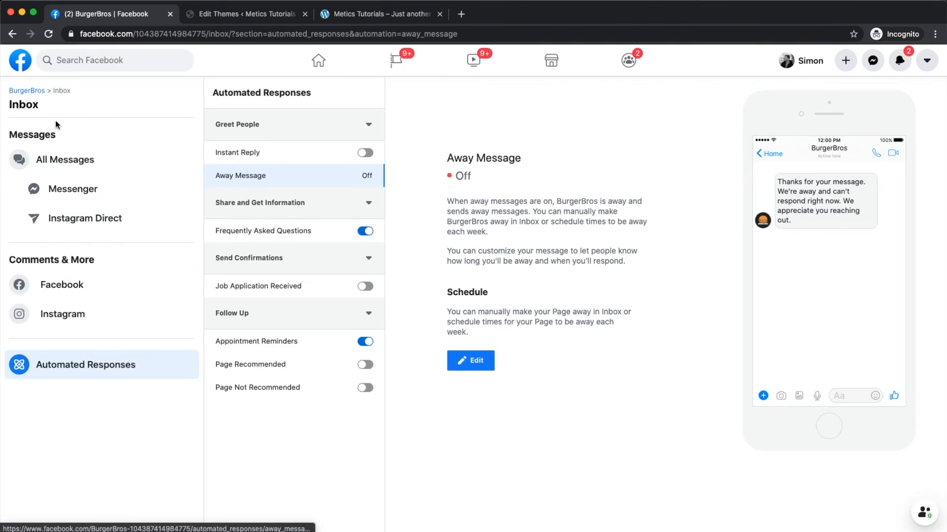
left_click(25, 91)
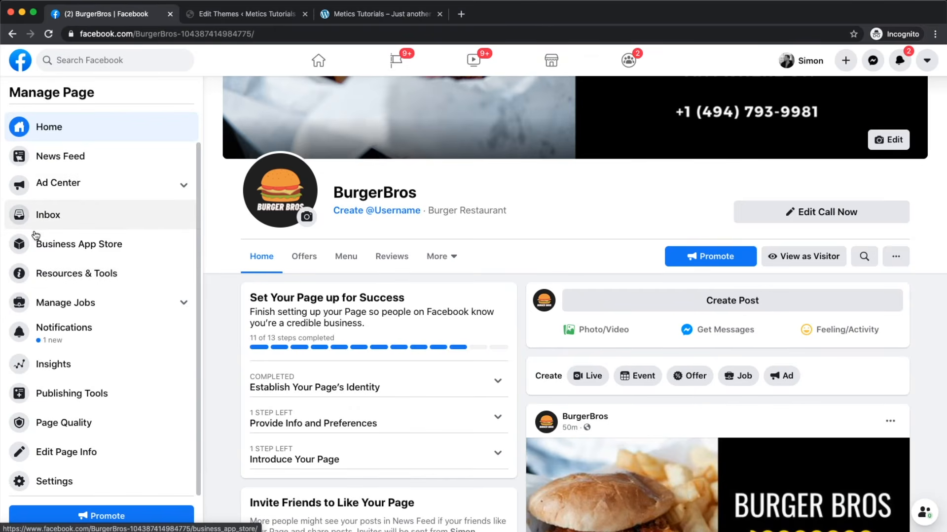
Step: In the BurgerBros Inbox, send 'Hi!' as a reply to the guest's message
scroll(34, 235, "up", 2)
scroll(623, 257, "up", 4)
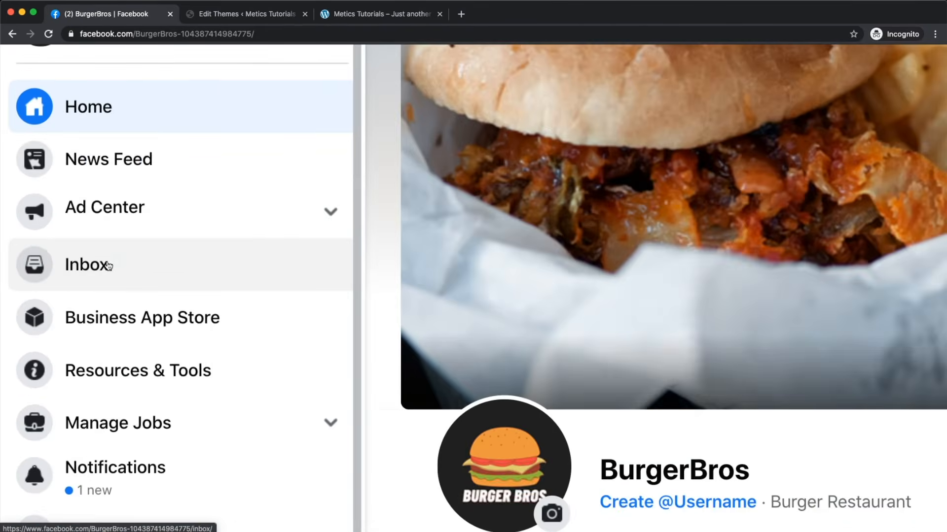
left_click(109, 266)
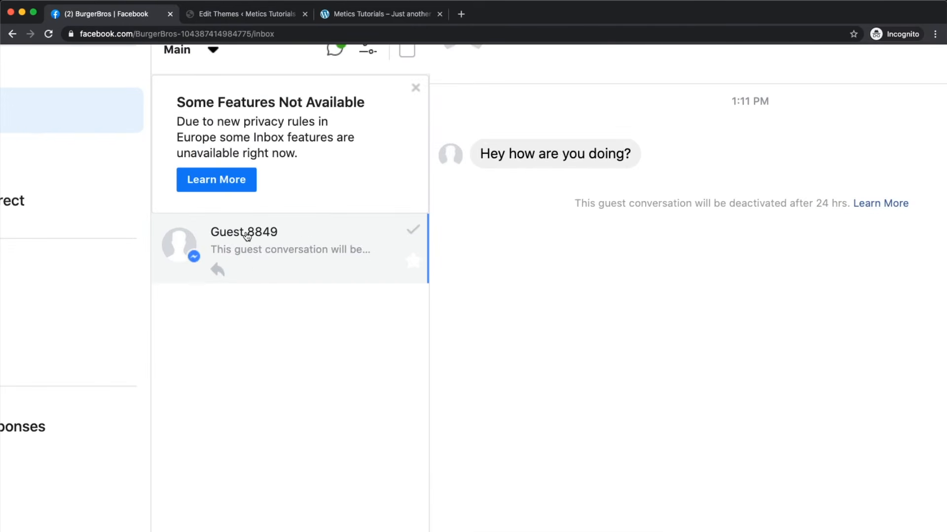
left_click_drag(418, 186, 525, 190)
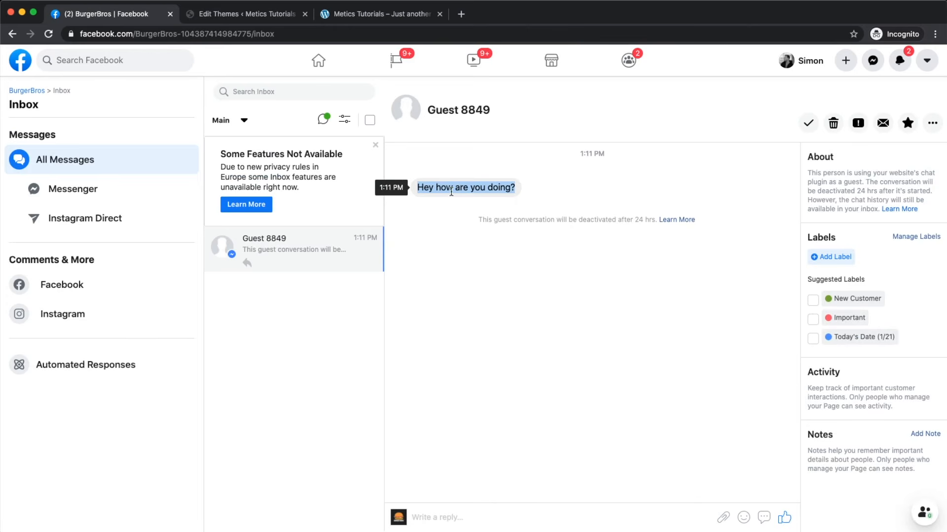
left_click(443, 519)
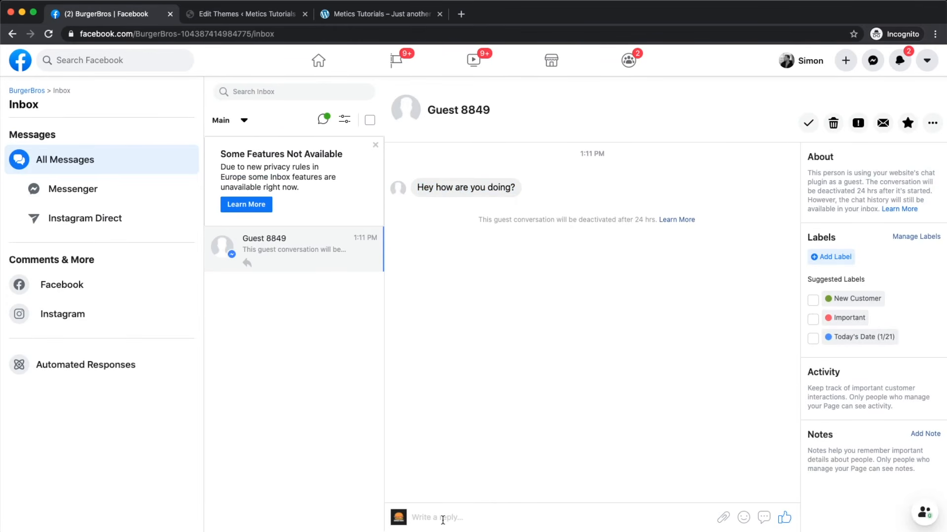
type("Hi!")
key("shift+Return")
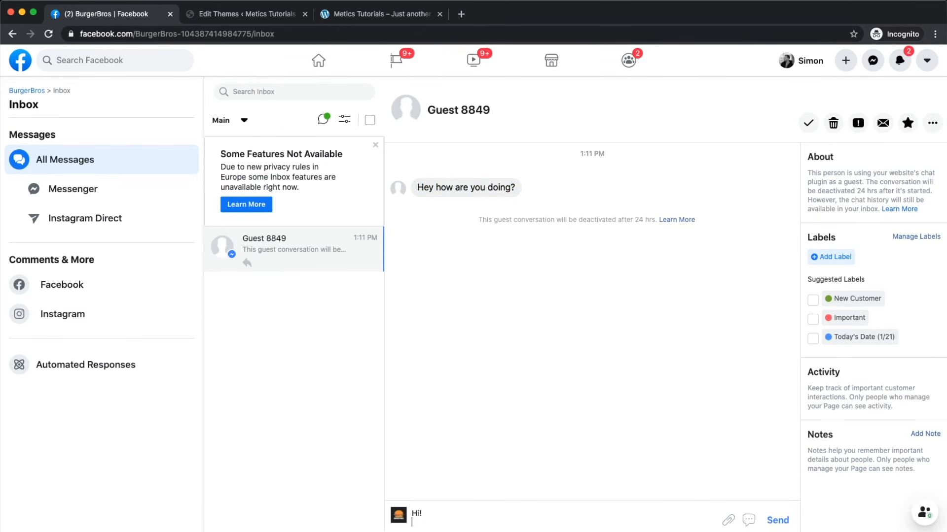
key("BackSpace")
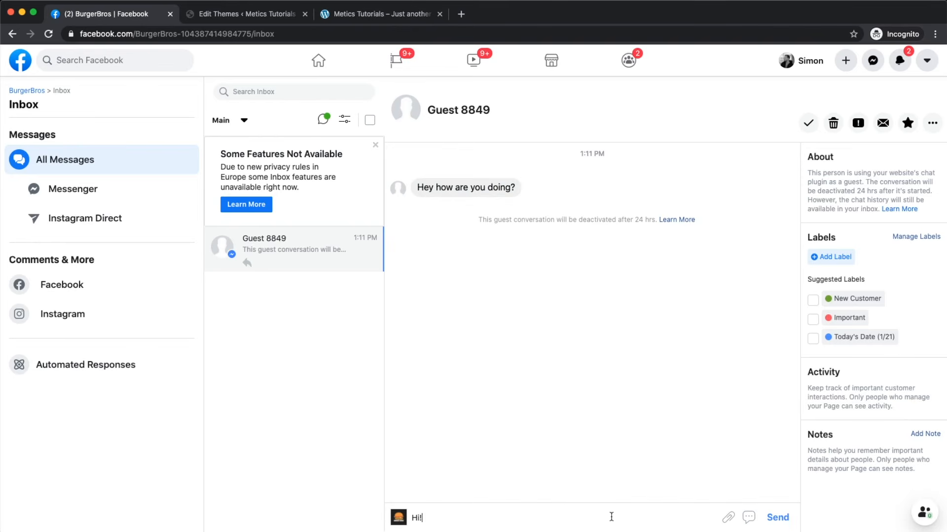
left_click(771, 525)
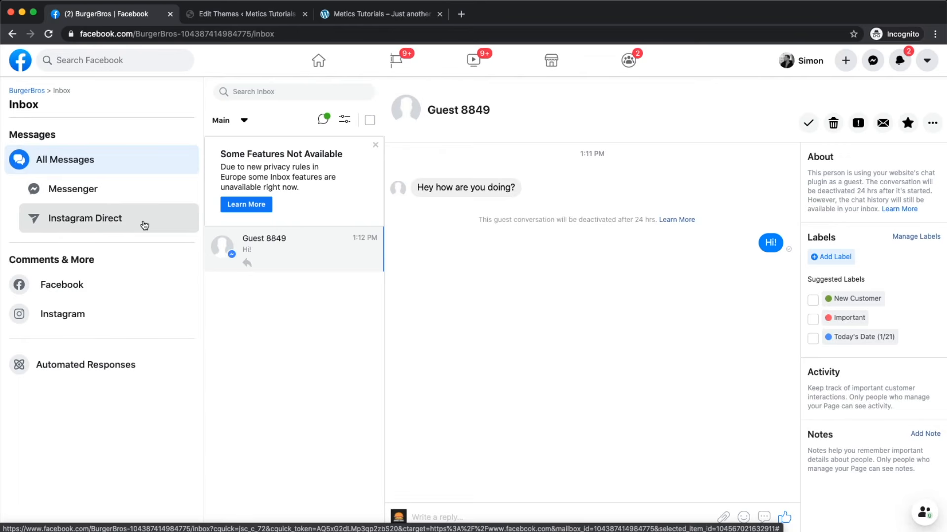
left_click(105, 365)
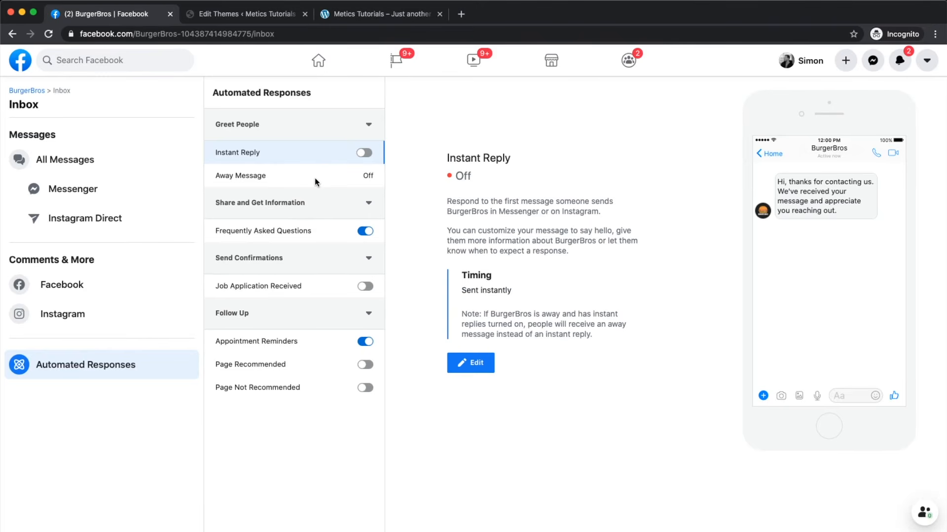
Step: Switch Instant Reply on and edit its message, deleting the test characters so the text stays unchanged
left_click(365, 153)
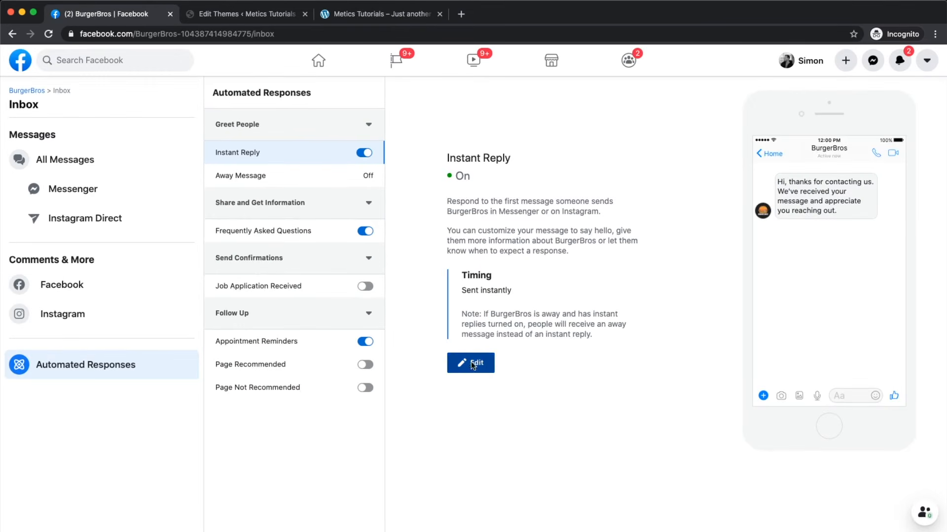
left_click(515, 447)
left_click(522, 247)
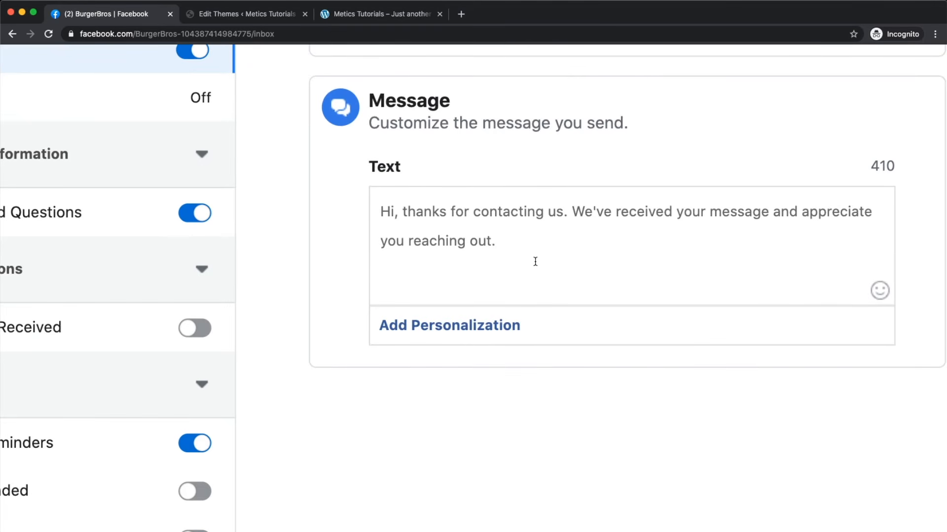
type("rvgwrgrwg43g34g")
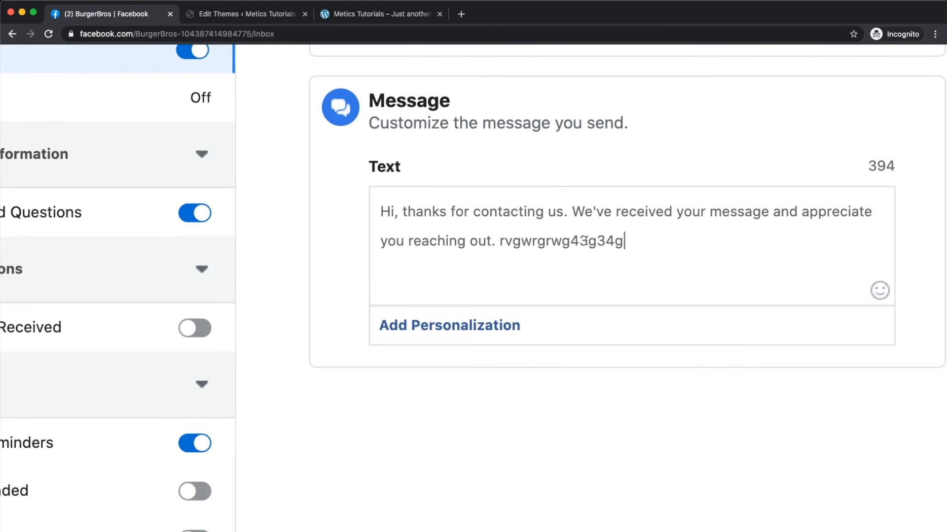
left_click_drag(630, 246, 501, 243)
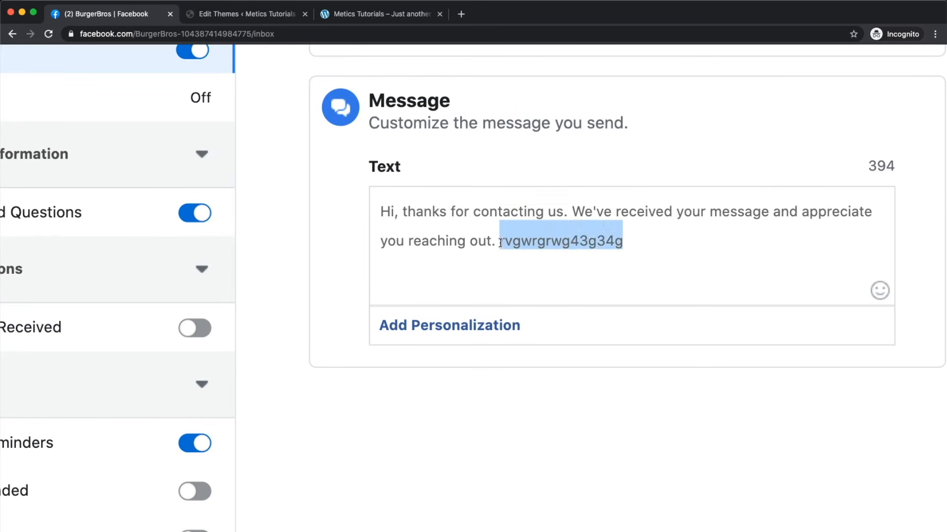
key("BackSpace")
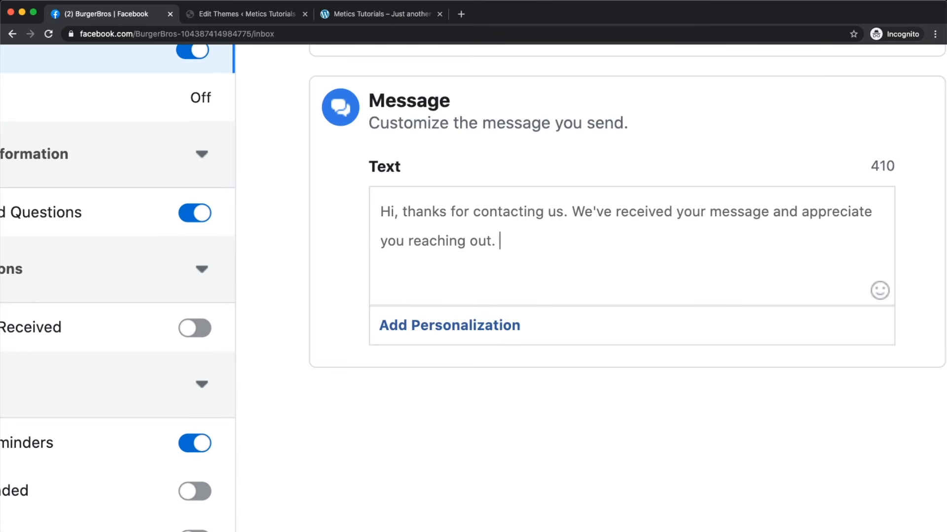
key("super+minus")
key("super+minus")
key("super+minus")
key("super+minus")
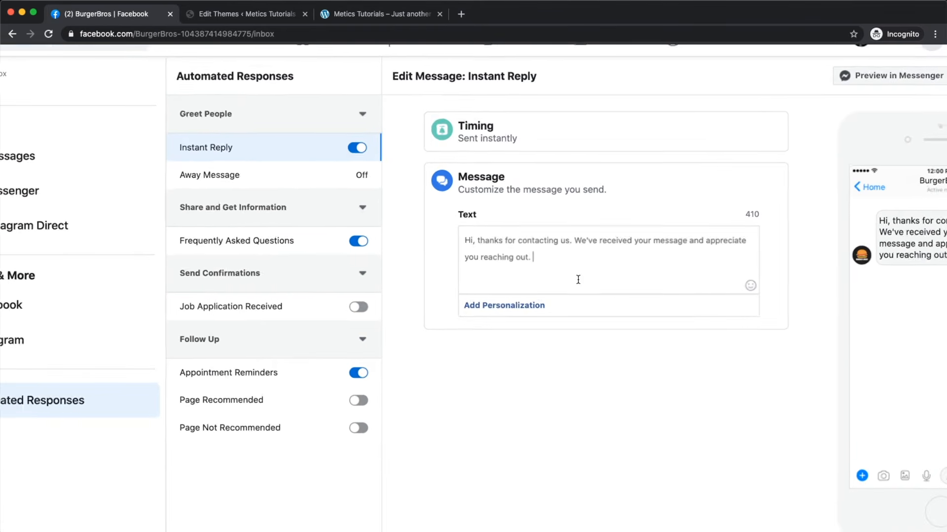
key("super+minus")
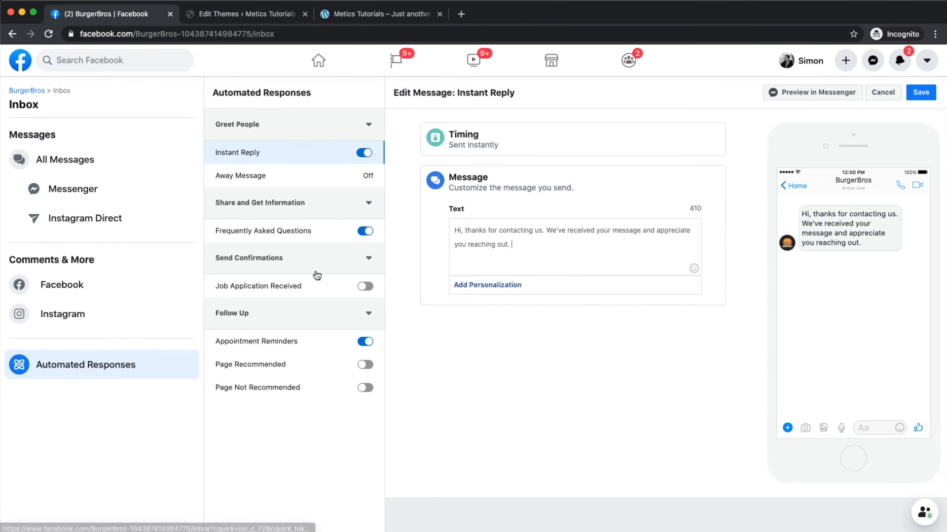
scroll(303, 236, "up", 5)
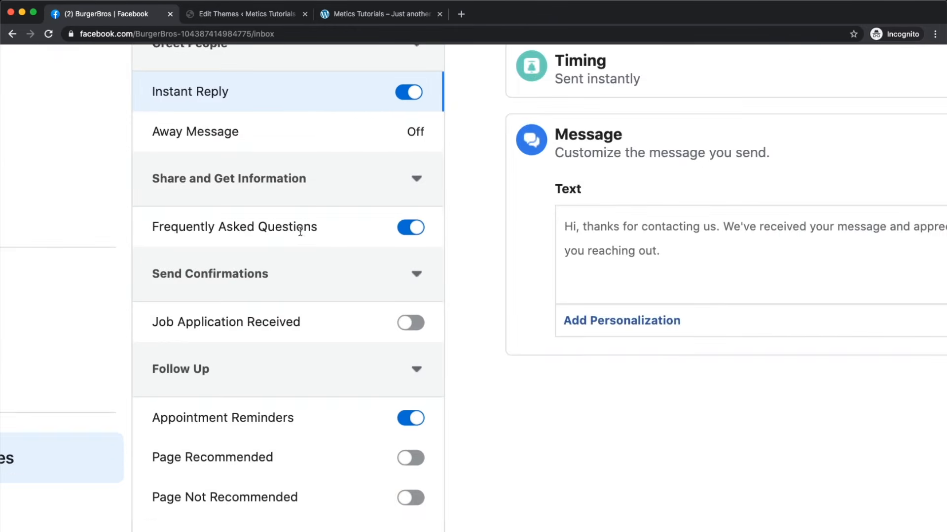
left_click(299, 220)
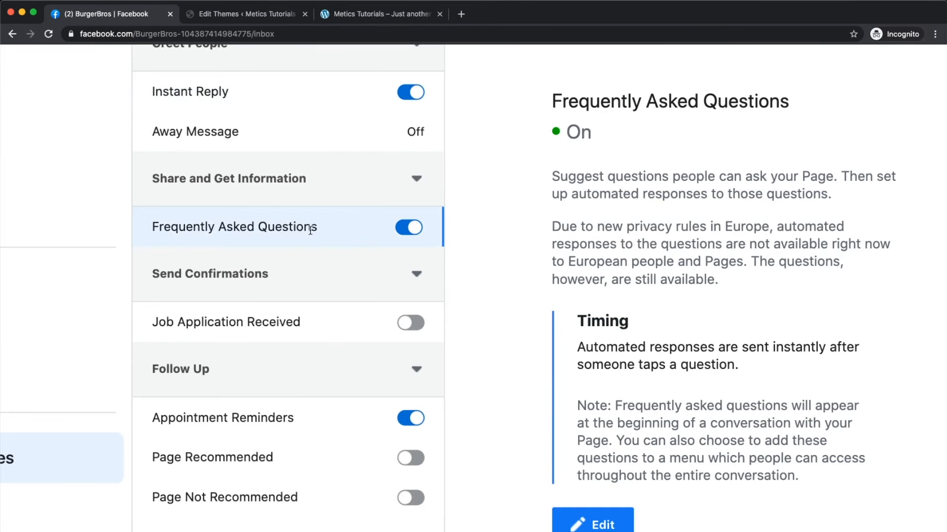
Step: Add FAQ Question #1, 'When are you open'
scroll(632, 286, "down", 2)
scroll(632, 286, "down", 5)
left_click(561, 407)
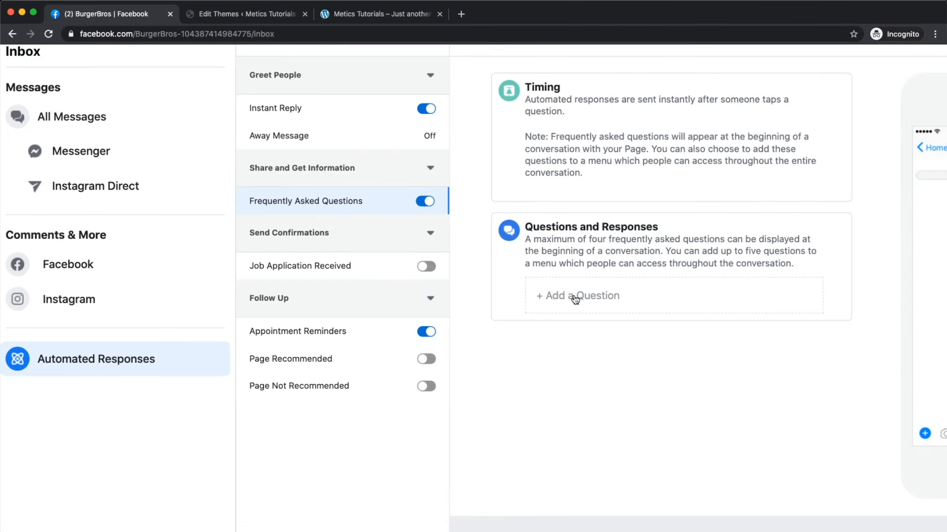
left_click(575, 298)
left_click(573, 320)
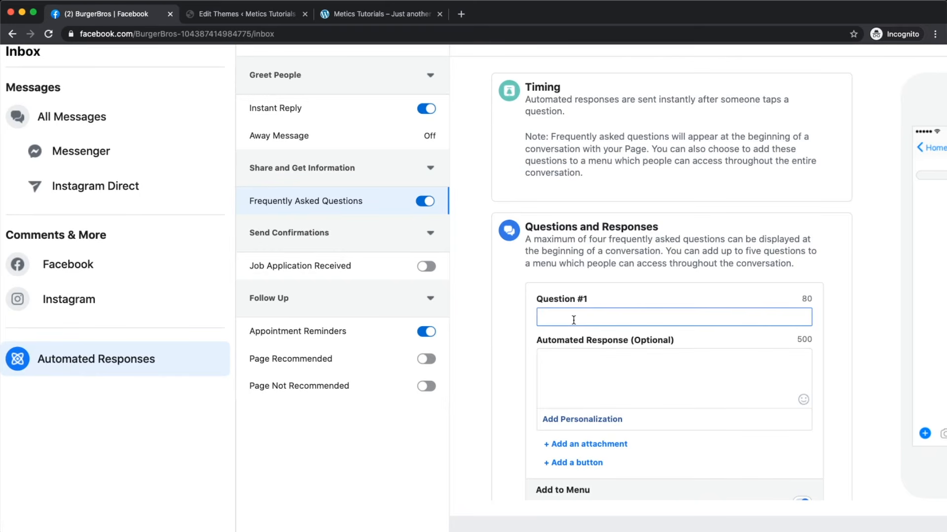
type("When are you ")
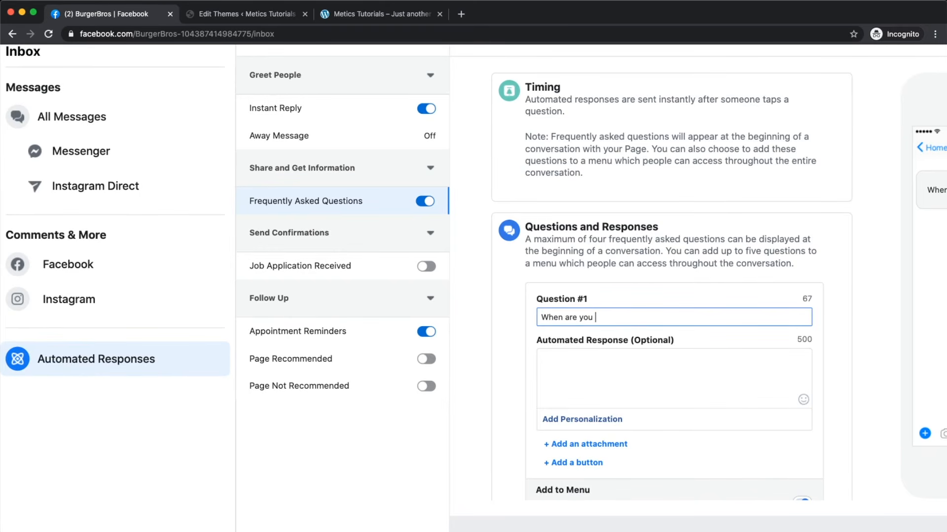
type("open")
scroll(563, 365, "up", 3)
Step: Write 'Mo 8am - 10pm ...' as Question #1's automated response
left_click(564, 362)
scroll(590, 393, "right", 1)
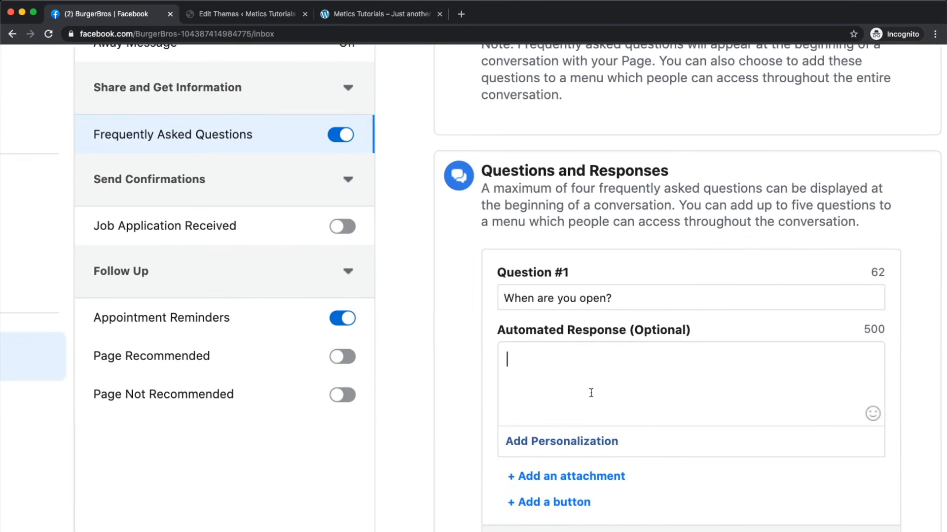
scroll(591, 392, "right", 1)
scroll(557, 371, "down", 1)
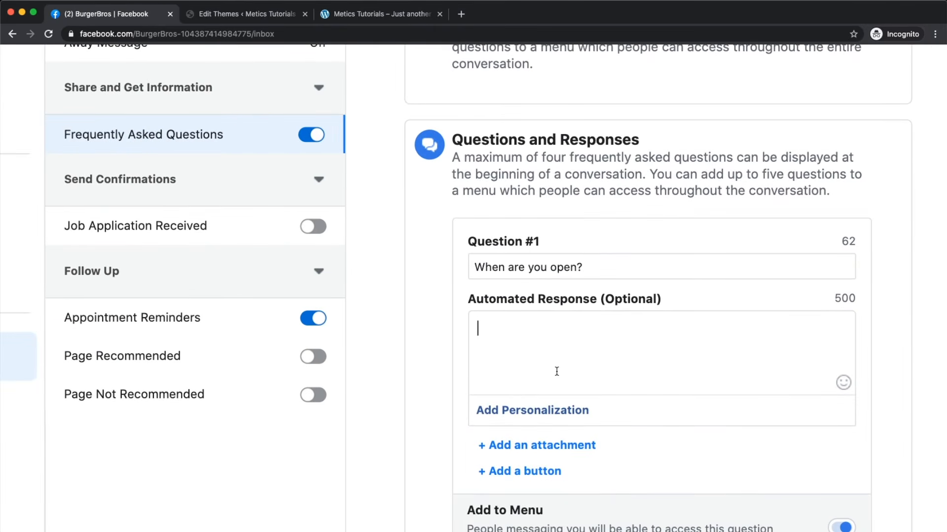
type("Mo")
type(" 8am")
type(" - 10pm ")
type("...")
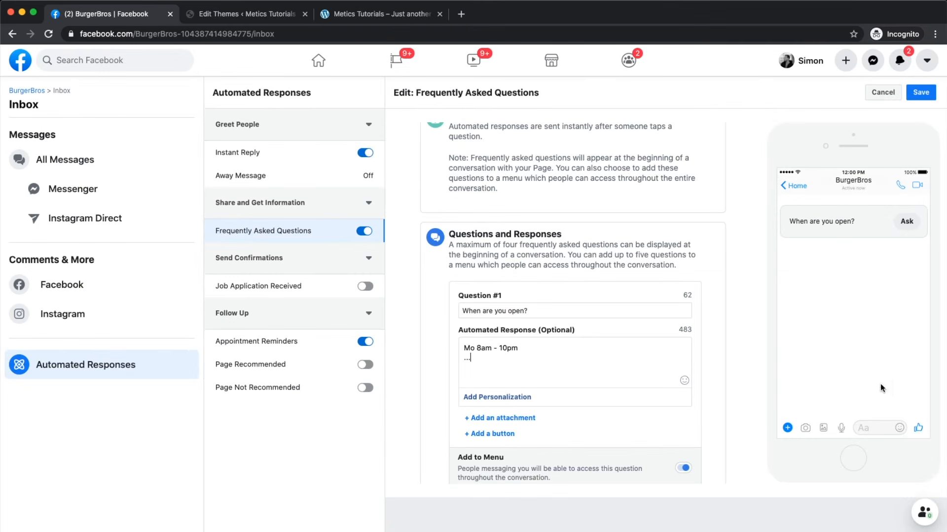
scroll(902, 222, "up", 5)
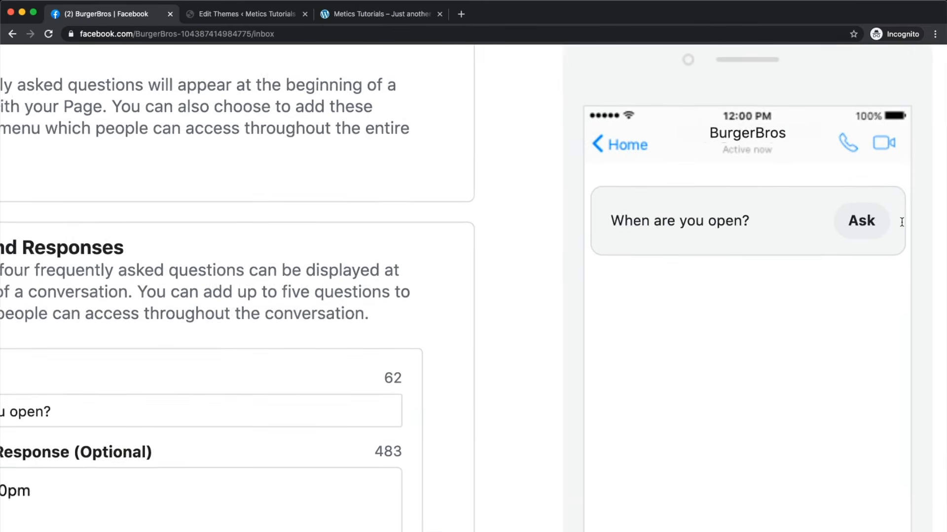
scroll(901, 221, "up", 1)
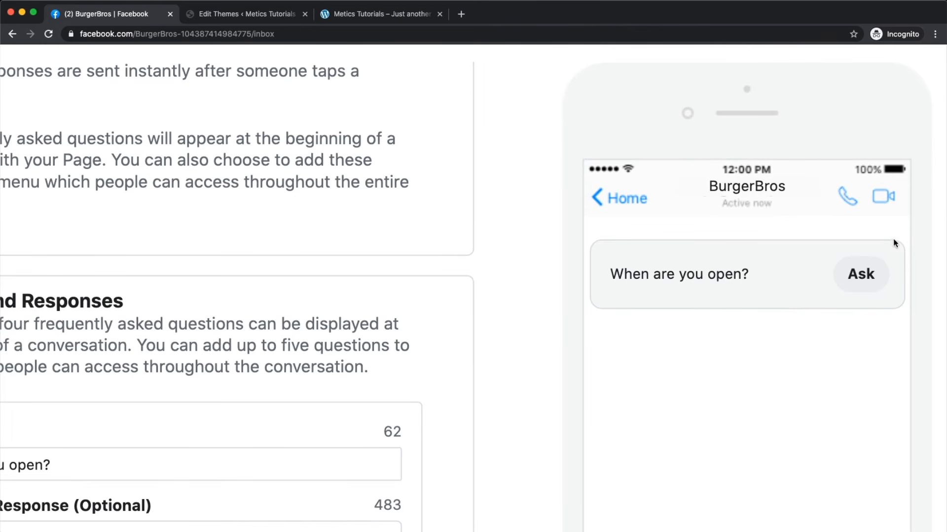
scroll(862, 282, "down", 5)
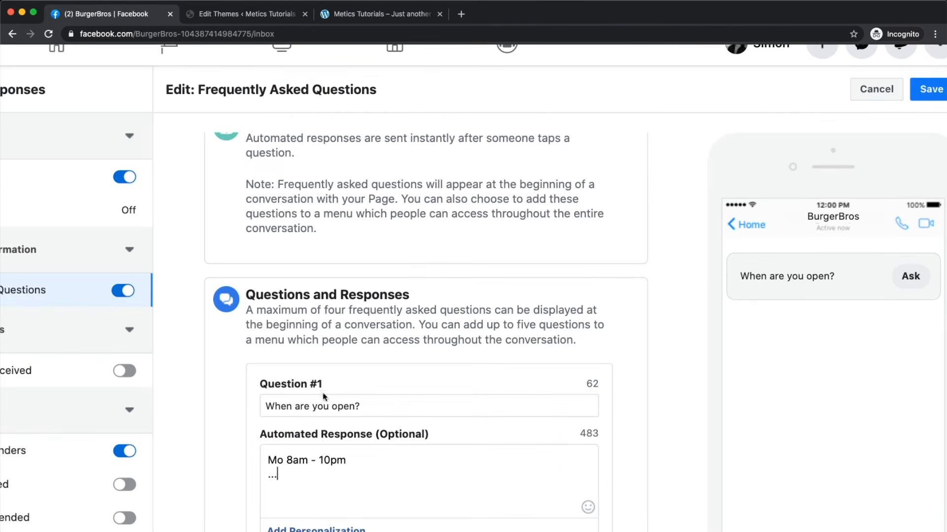
scroll(322, 393, "down", 2)
scroll(297, 461, "down", 5)
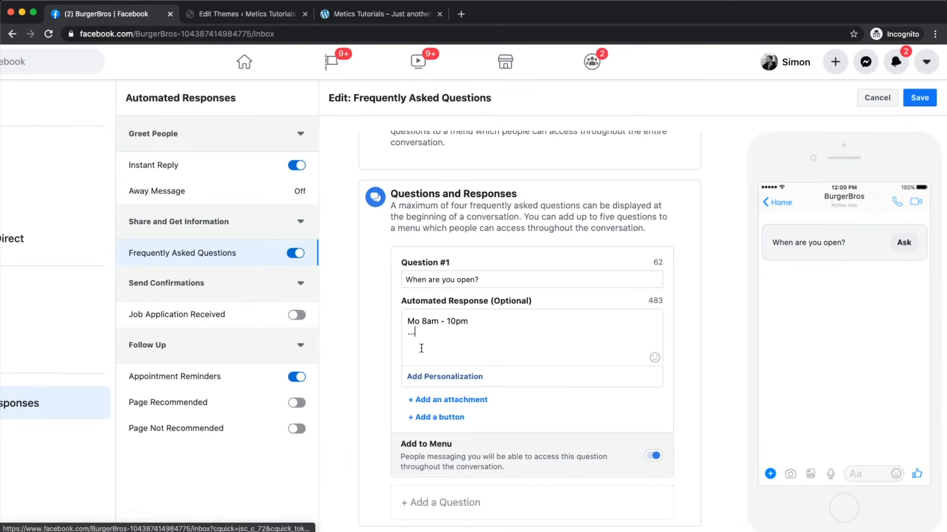
scroll(451, 324, "up", 3)
scroll(439, 410, "up", 3)
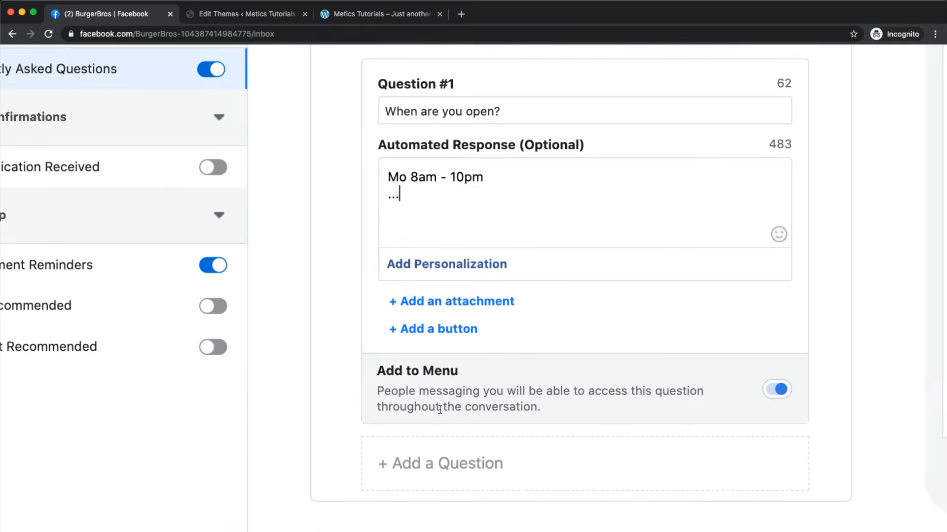
Step: Add an empty FAQ Question #2, and toggle Job Application Received on then back off
left_click(441, 460)
scroll(442, 460, "down", 5)
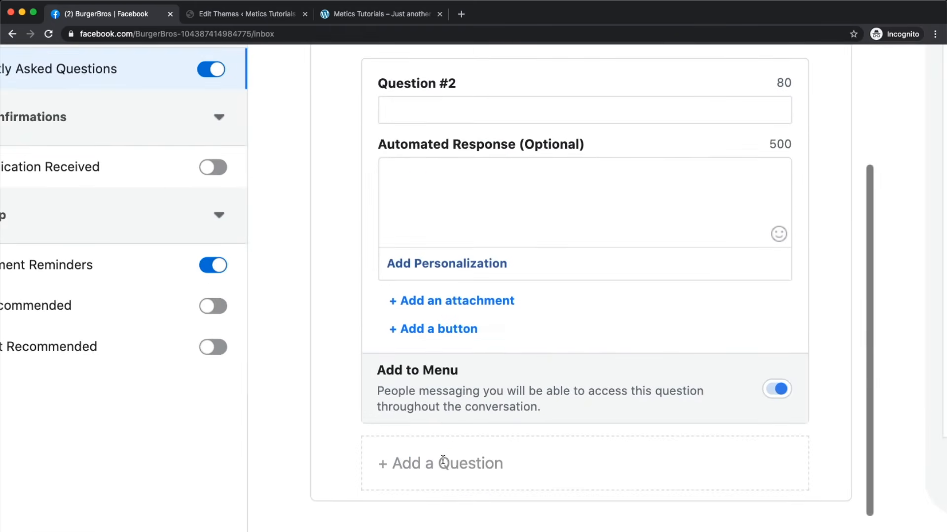
scroll(440, 424, "down", 5)
scroll(246, 286, "up", 3)
scroll(246, 286, "up", 1)
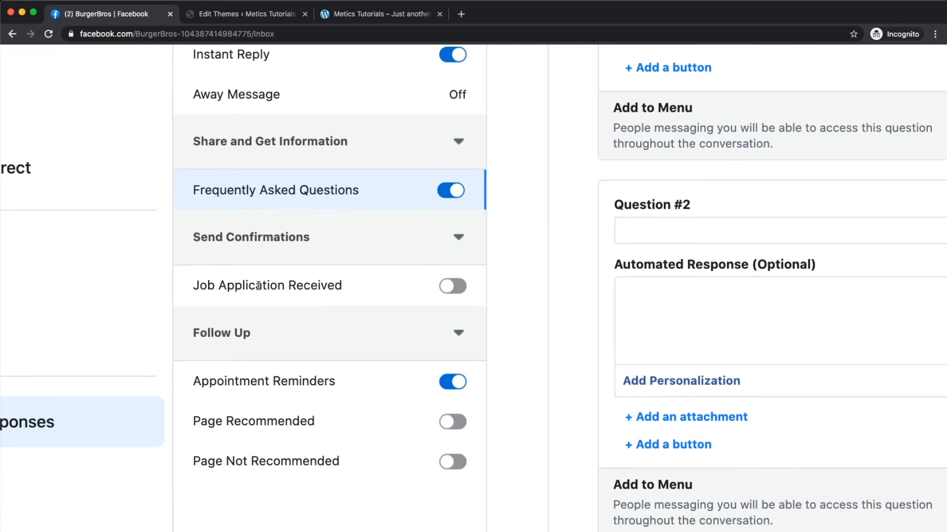
left_click(443, 290)
left_click(448, 291)
scroll(305, 389, "down", 2)
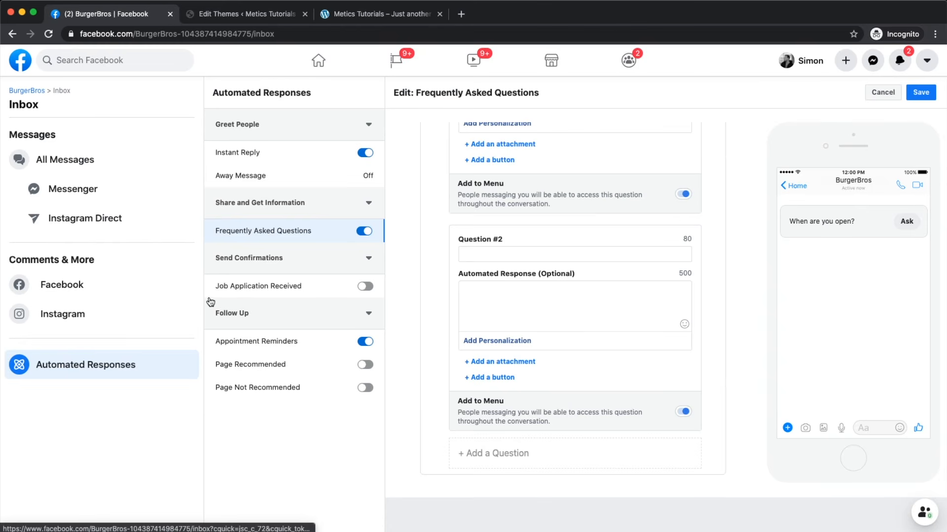
Step: In BurgerBros Settings > Messaging, switch on 'Show who's sending messages on behalf of your Page'
left_click(24, 93)
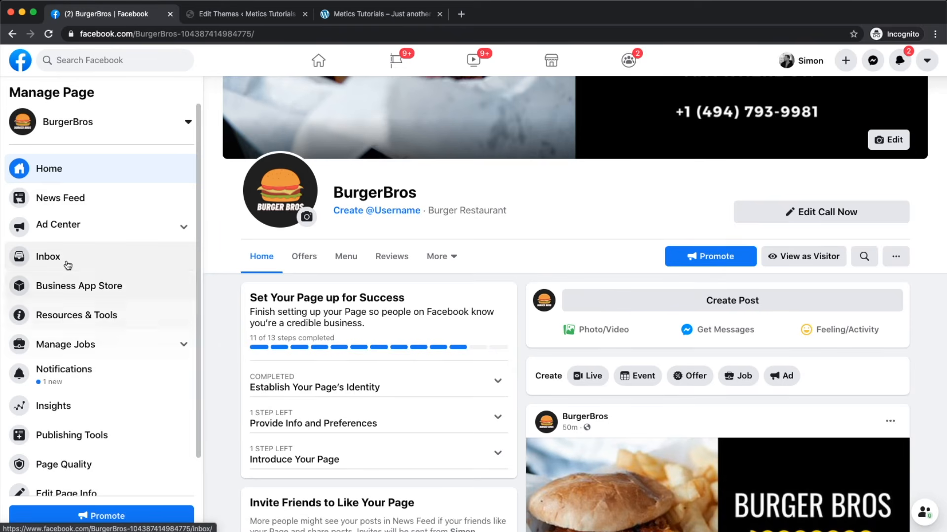
scroll(67, 268, "down", 2)
left_click(61, 484)
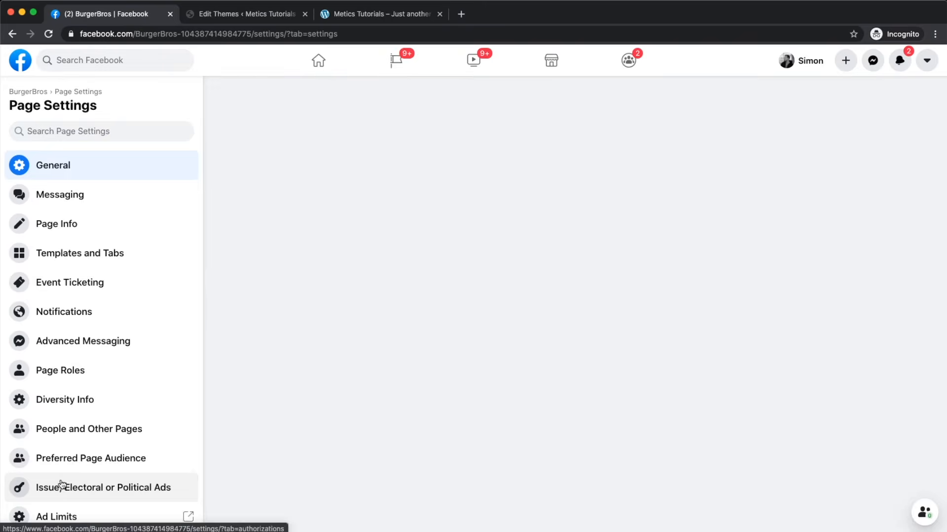
left_click(73, 197)
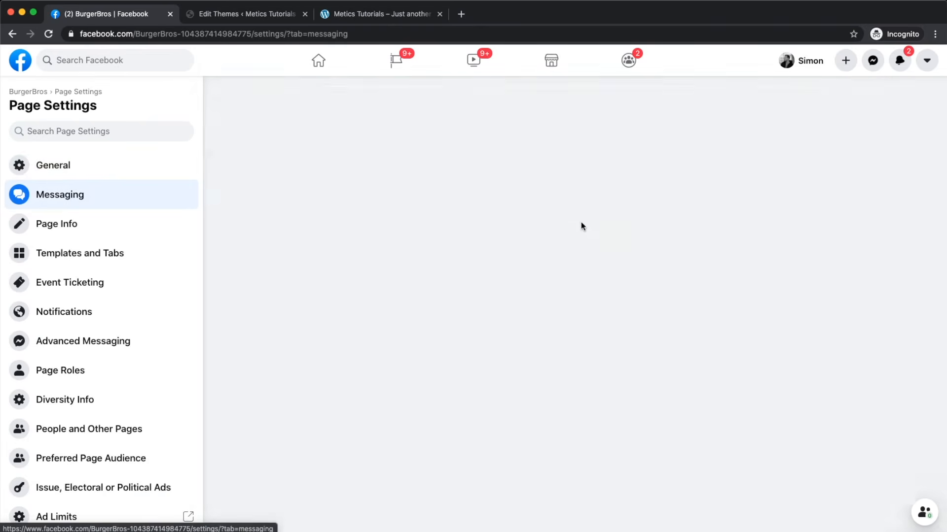
scroll(581, 221, "down", 5)
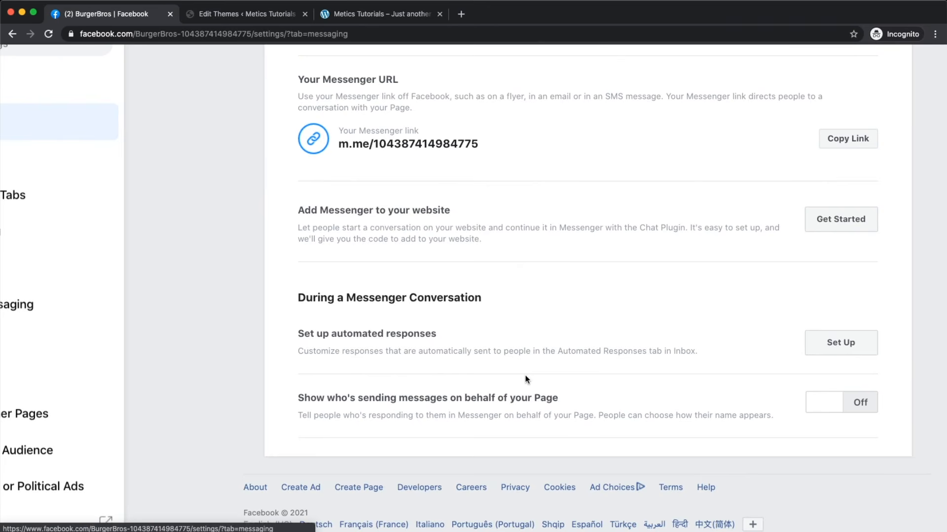
scroll(525, 376, "down", 1)
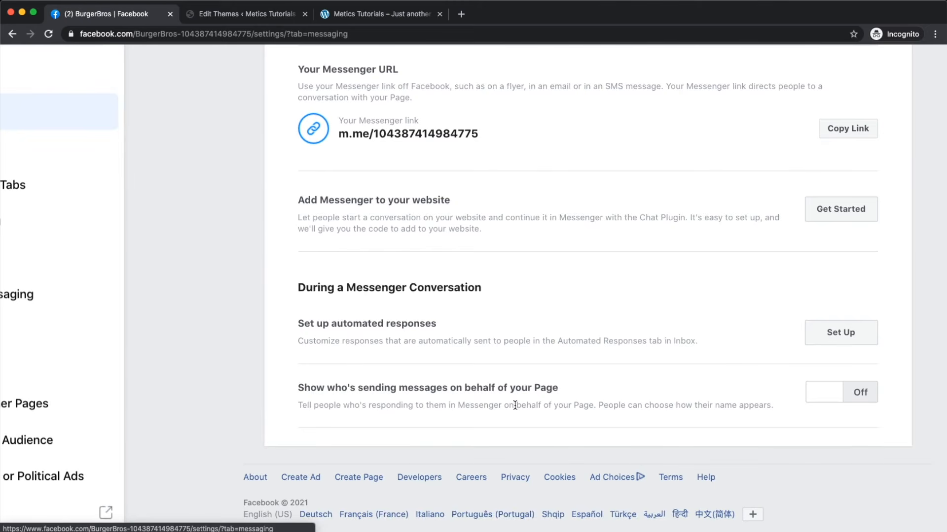
left_click(844, 393)
scroll(841, 394, "down", 5)
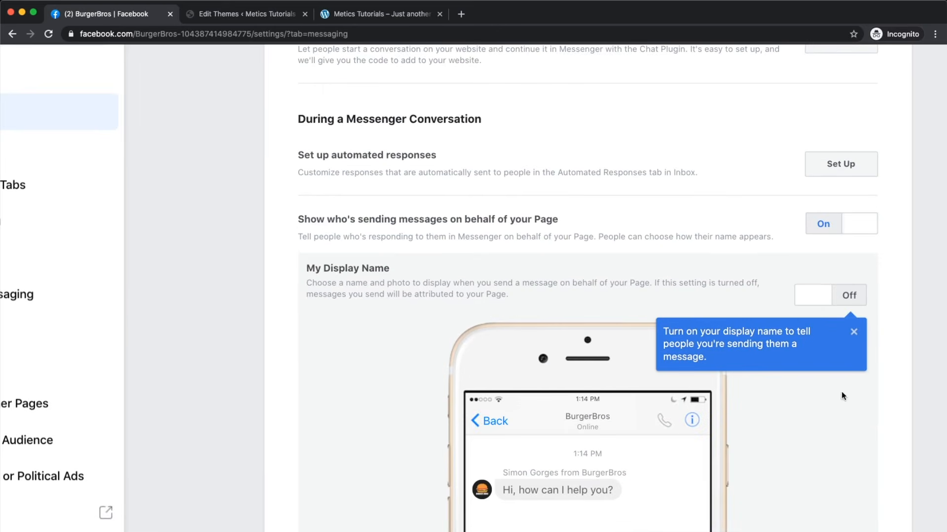
scroll(584, 314, "down", 3)
scroll(567, 336, "down", 2)
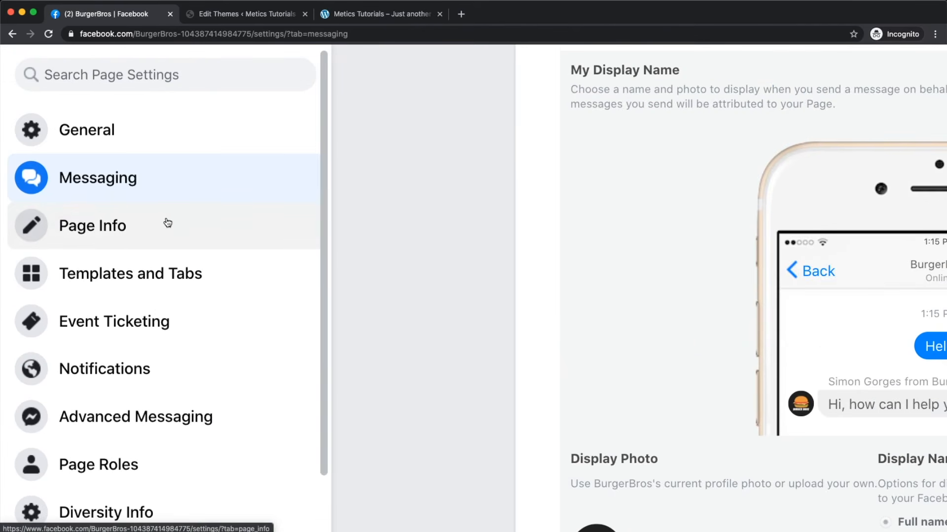
Step: Scroll through the Edit Page Info form, then show the Templates and Tabs settings
left_click(118, 229)
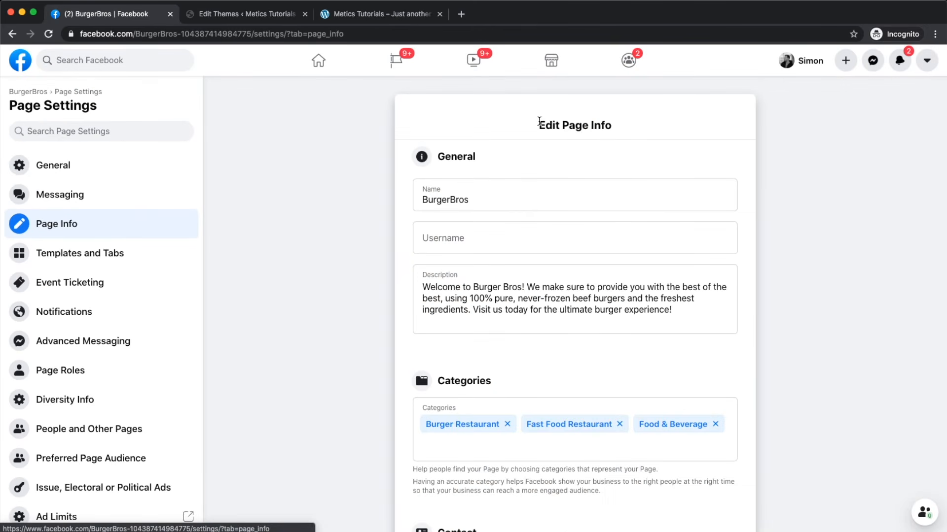
left_click_drag(539, 122, 597, 125)
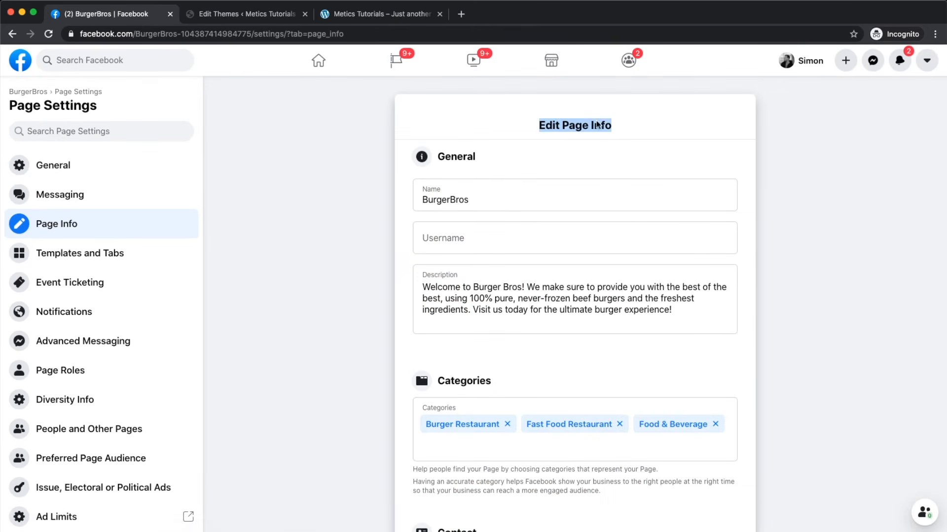
scroll(280, 286, "down", 20)
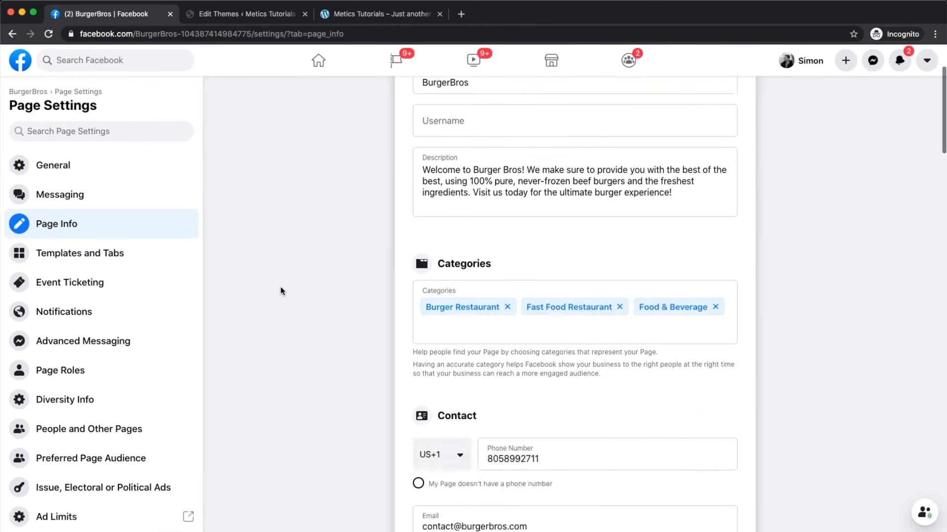
scroll(280, 291, "up", 10)
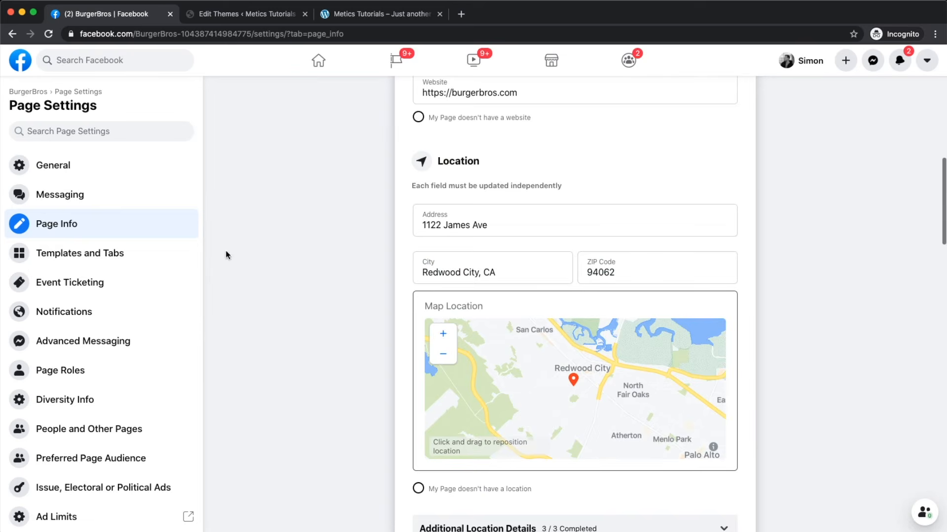
left_click(74, 257)
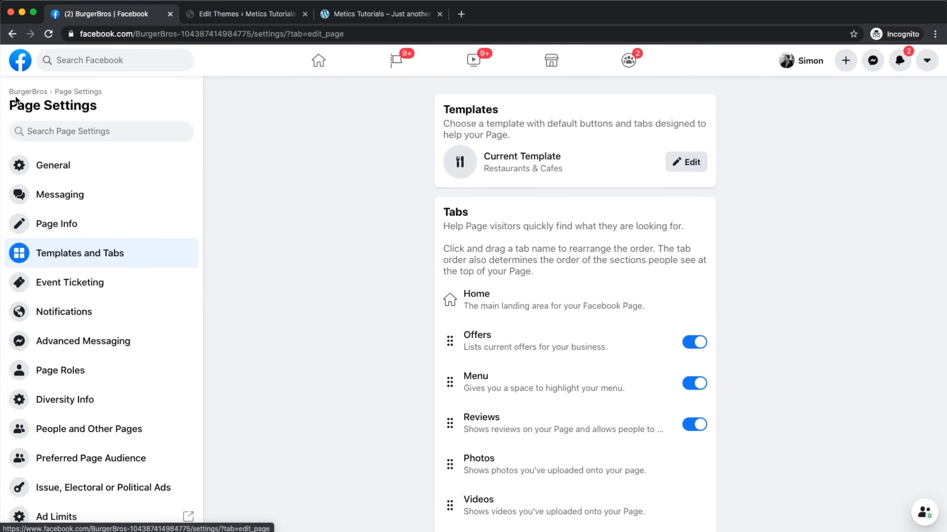
Step: Return to the BurgerBros page home and look over its extra tabs under More
scroll(15, 98, "up", 5)
left_click(49, 134)
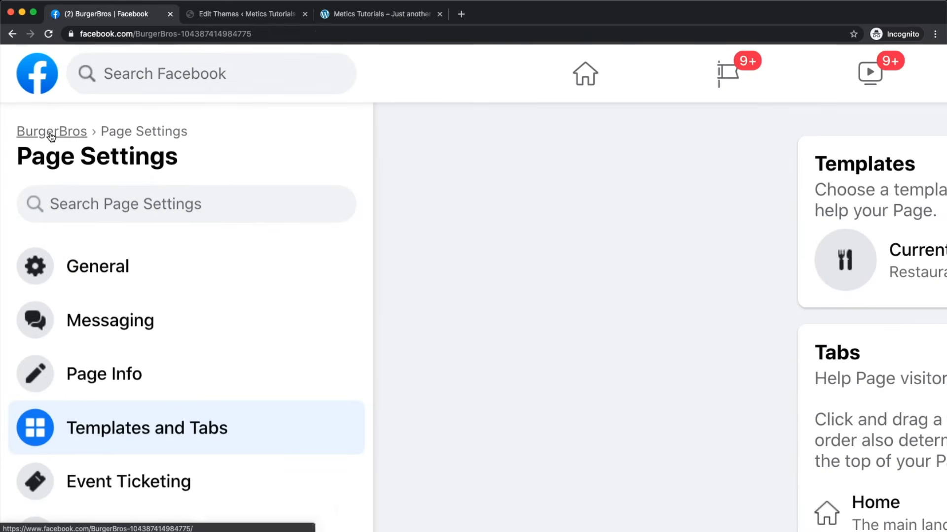
scroll(423, 255, "down", 5)
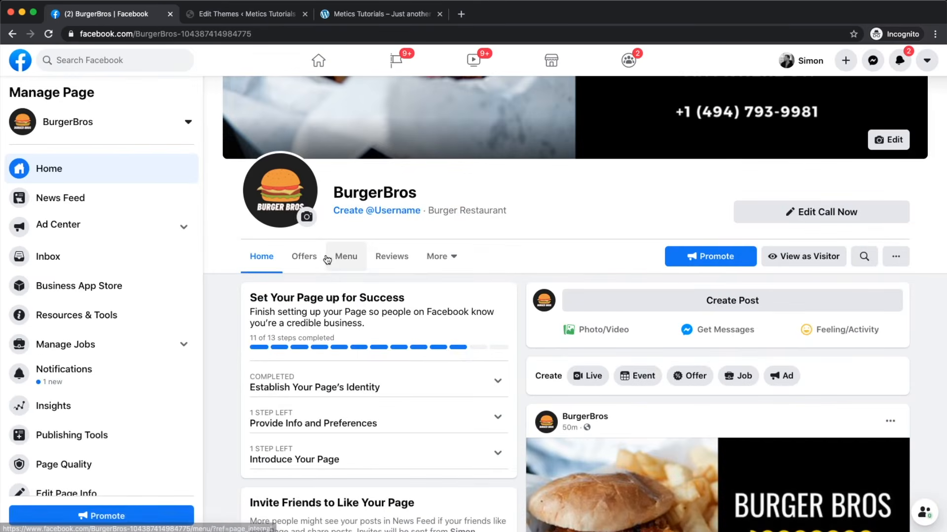
scroll(326, 258, "up", 5)
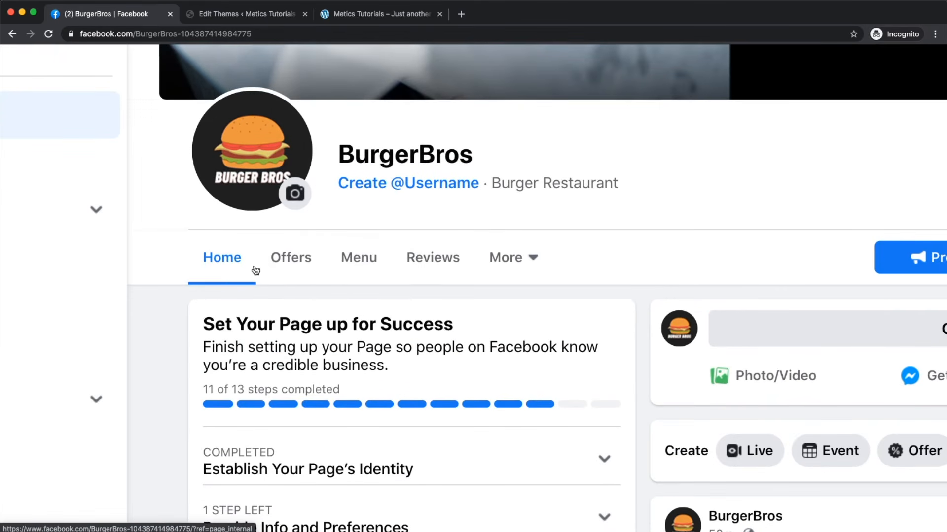
left_click(528, 256)
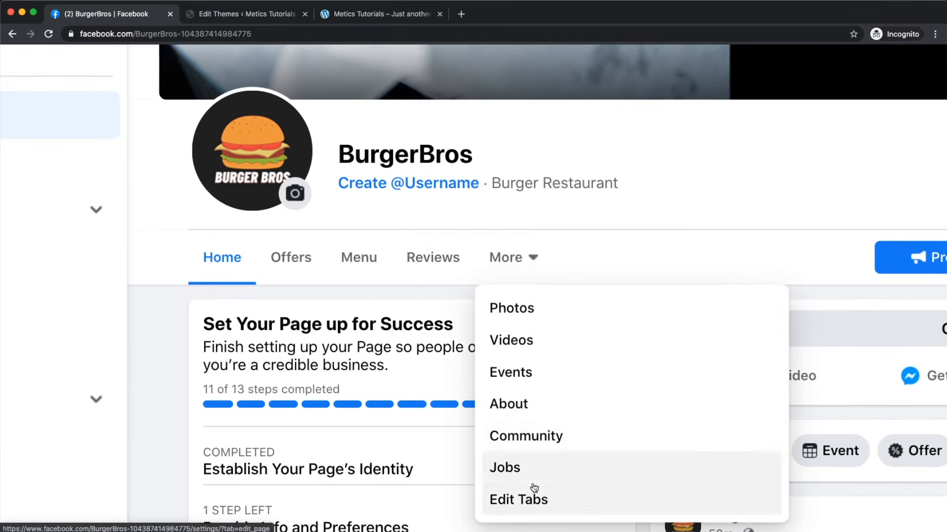
left_click(155, 300)
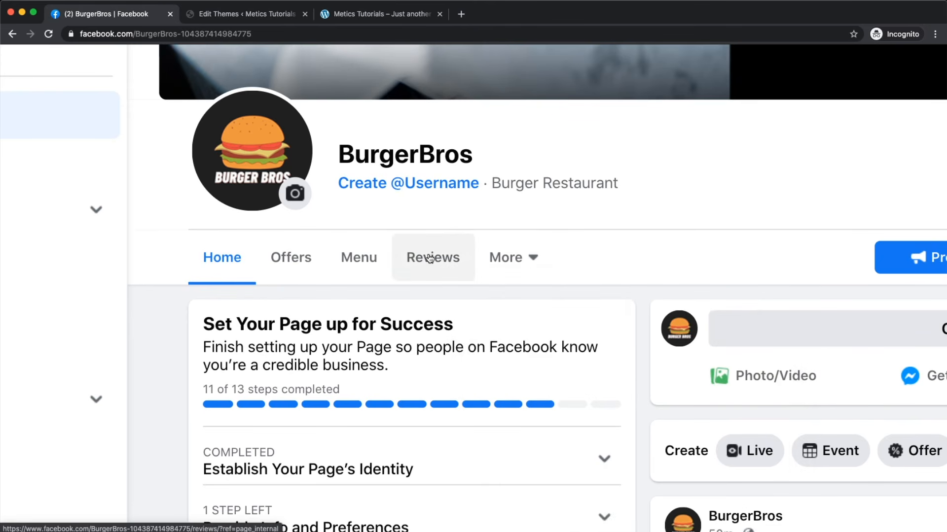
Step: Reset the zoom and go to Settings from the Manage Page sidebar
key("ctrl+0")
scroll(38, 320, "down", 2)
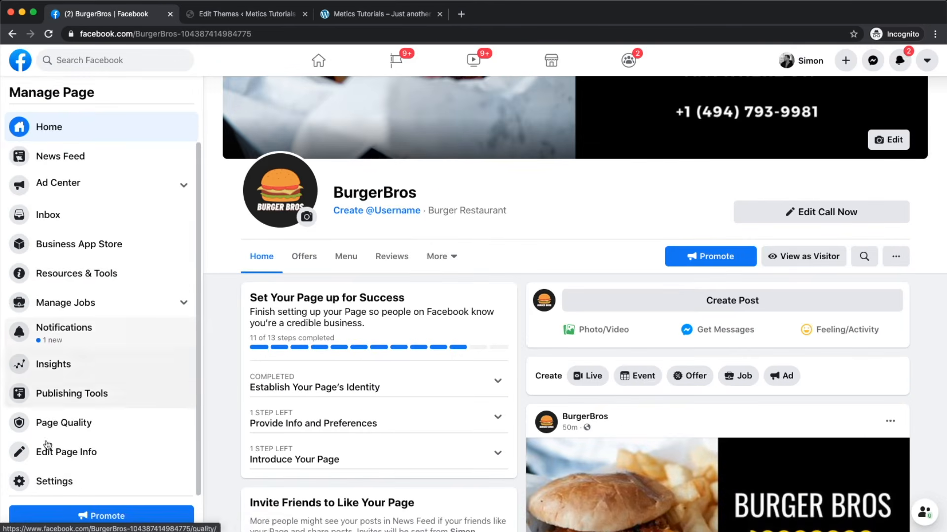
left_click(42, 480)
Step: In Templates and Tabs, hide the Jobs tab from the BurgerBros page
left_click(60, 256)
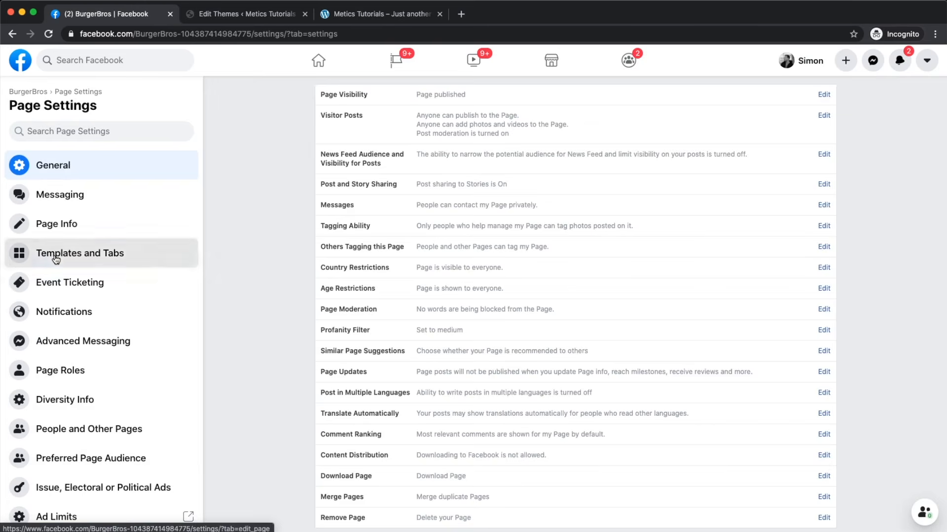
scroll(540, 235, "down", 6)
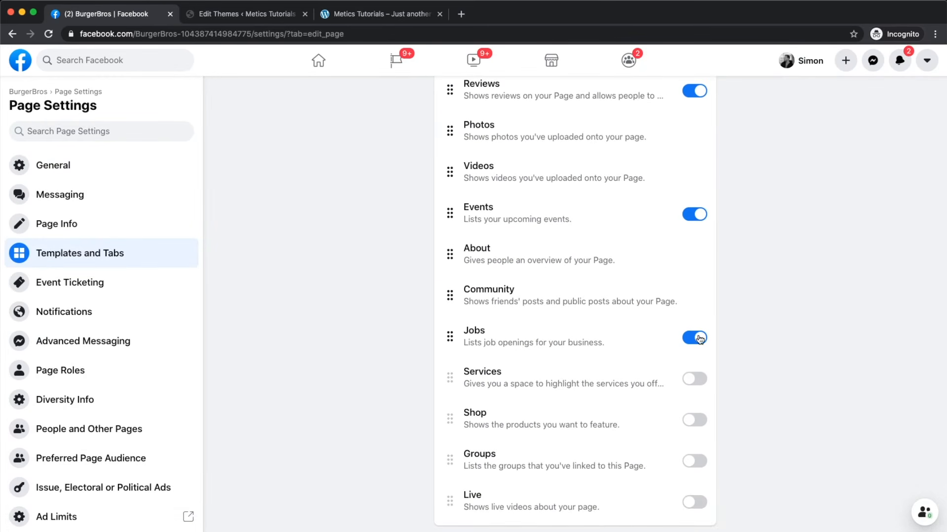
scroll(698, 363, "up", 4)
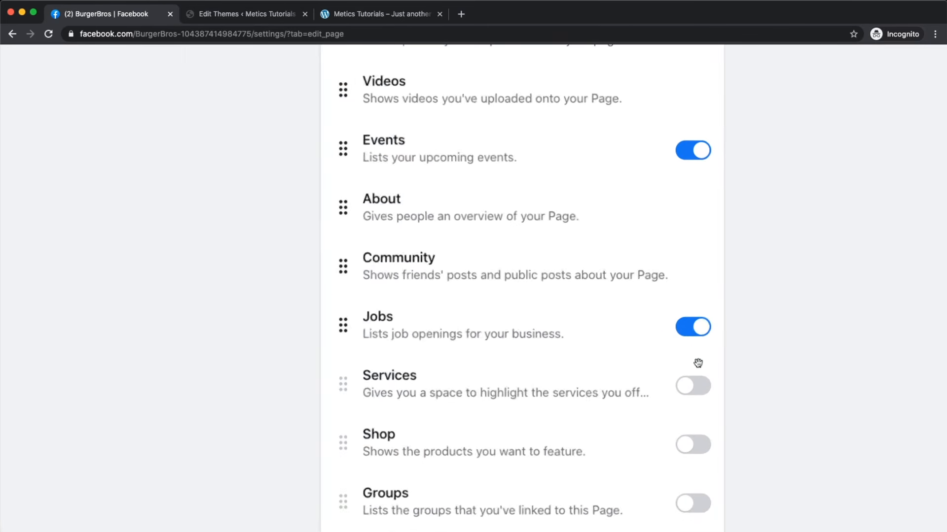
left_click(694, 334)
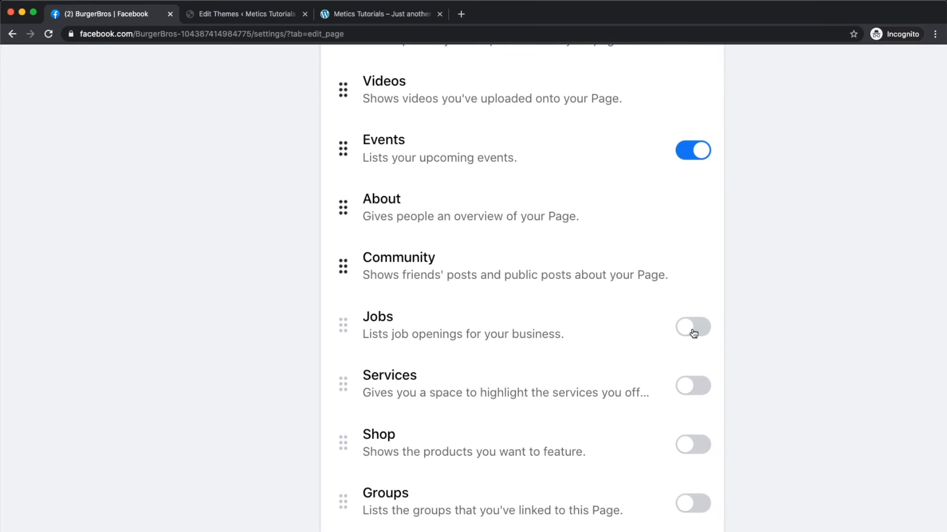
scroll(693, 333, "down", 4)
scroll(704, 231, "up", 3)
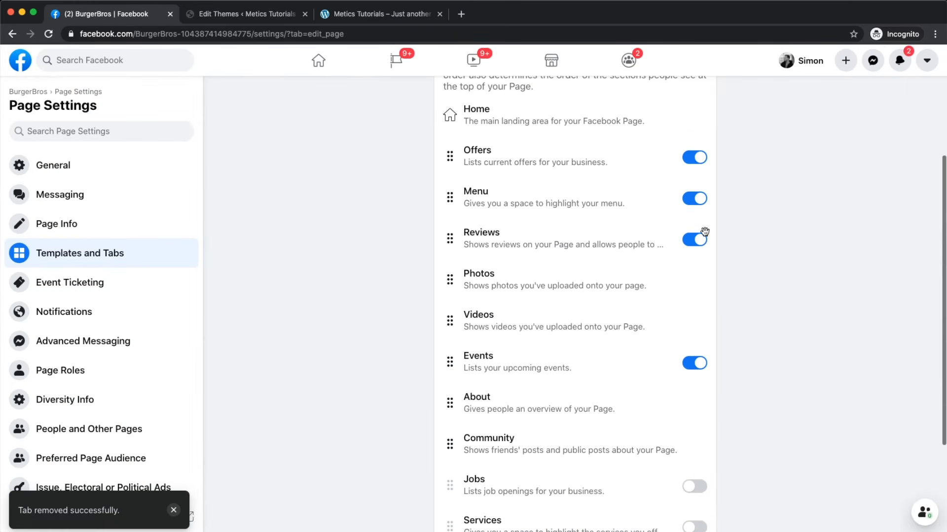
Step: Drag Menu, Reviews and Events above Offers, and switch the Offers tab off
left_click_drag(510, 369, 526, 291)
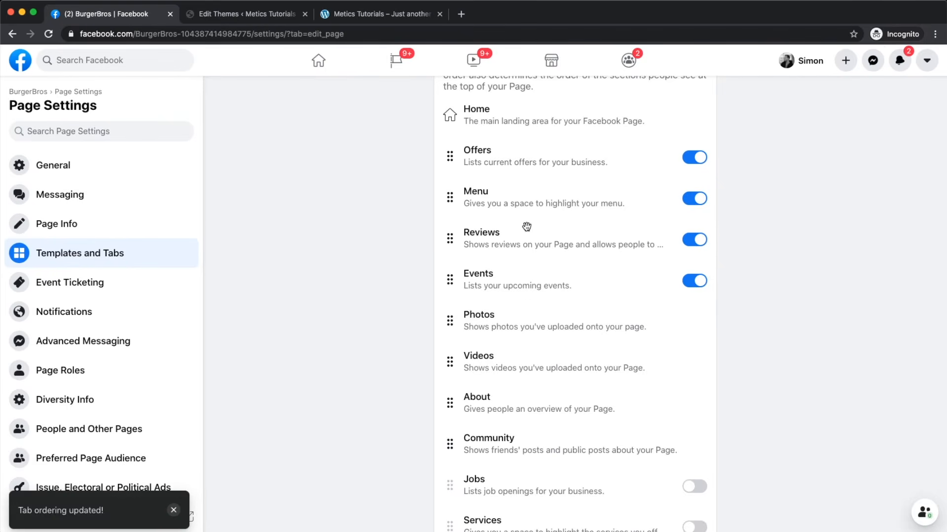
scroll(524, 226, "up", 2)
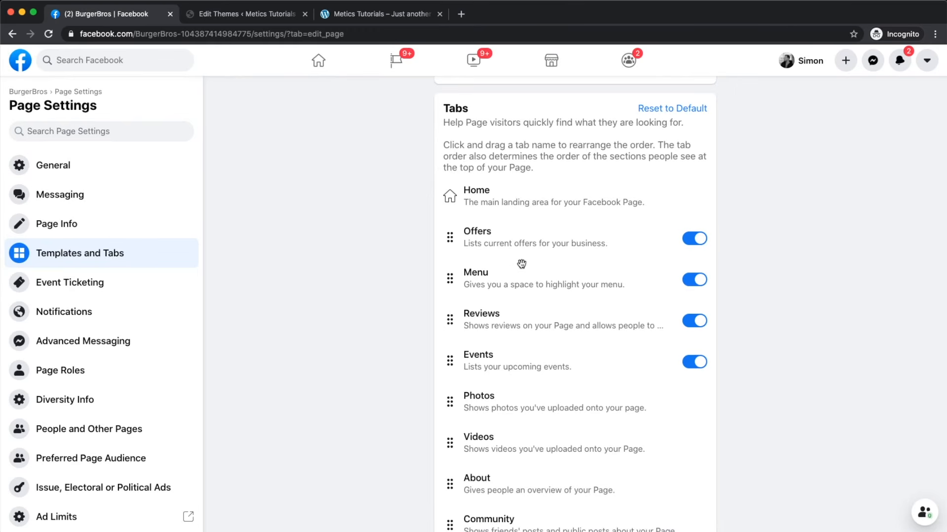
left_click_drag(514, 285, 521, 246)
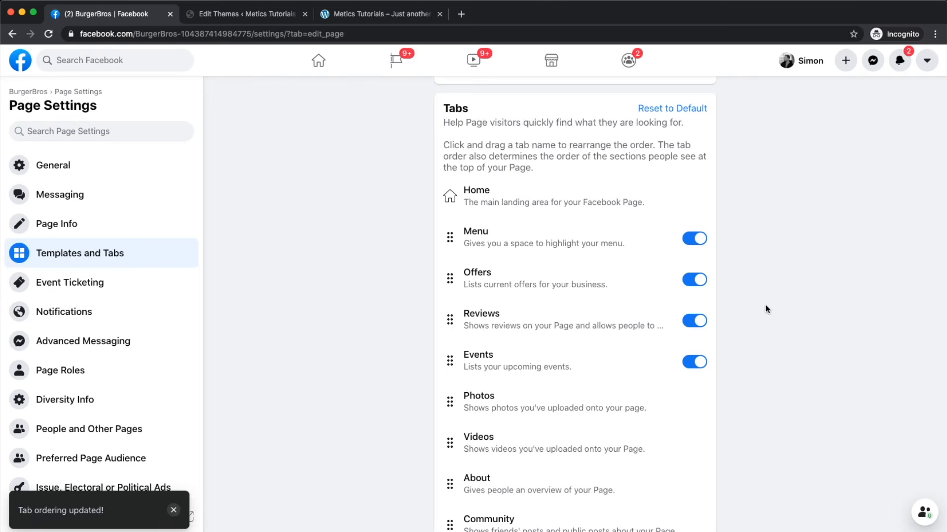
left_click_drag(524, 330, 528, 276)
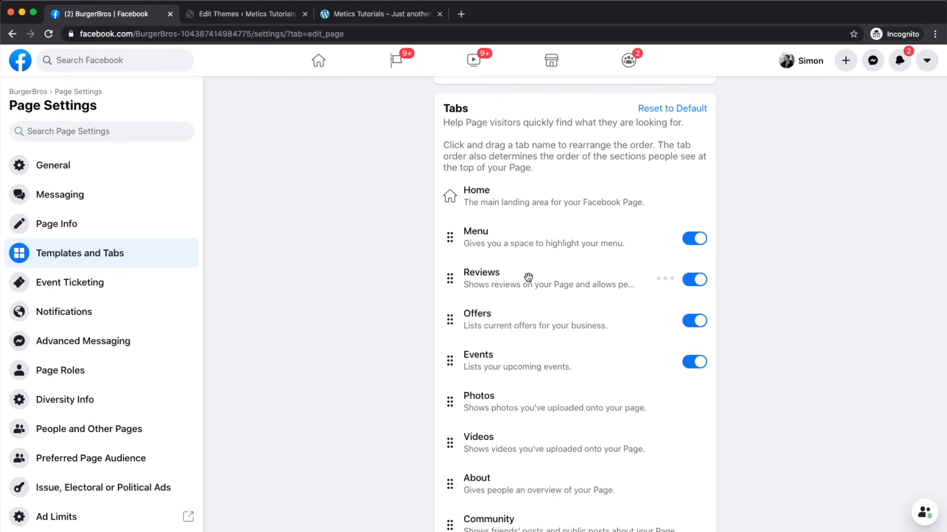
left_click_drag(512, 374, 525, 325)
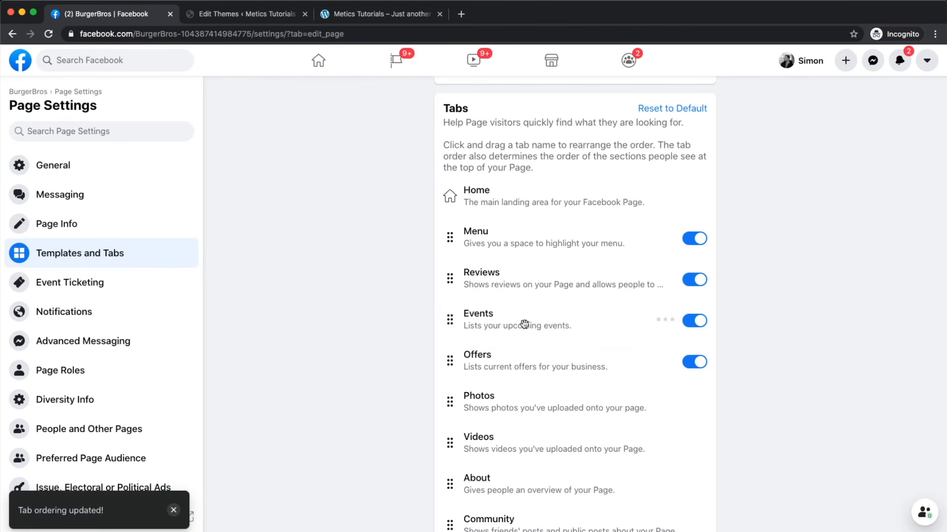
left_click(699, 363)
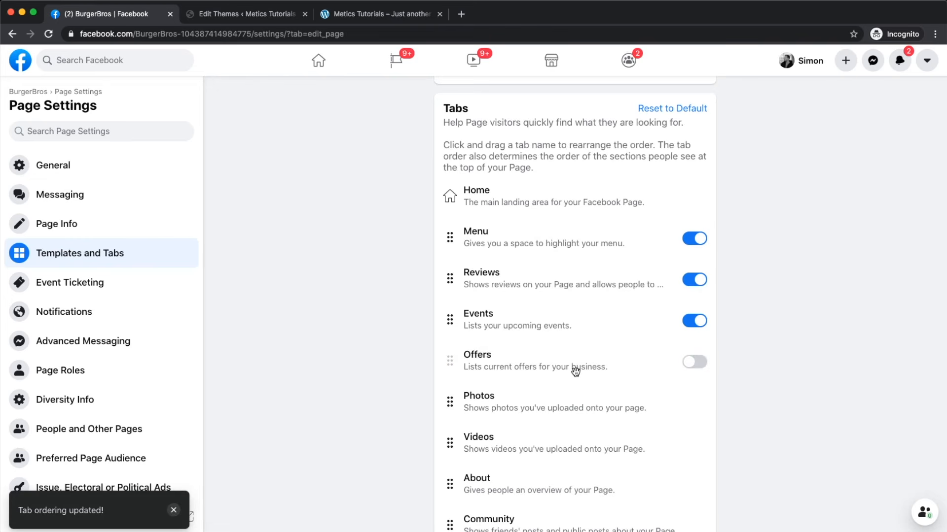
Step: Browse the available page templates and close the list, keeping Restaurants & Cafes
scroll(611, 228, "down", 3)
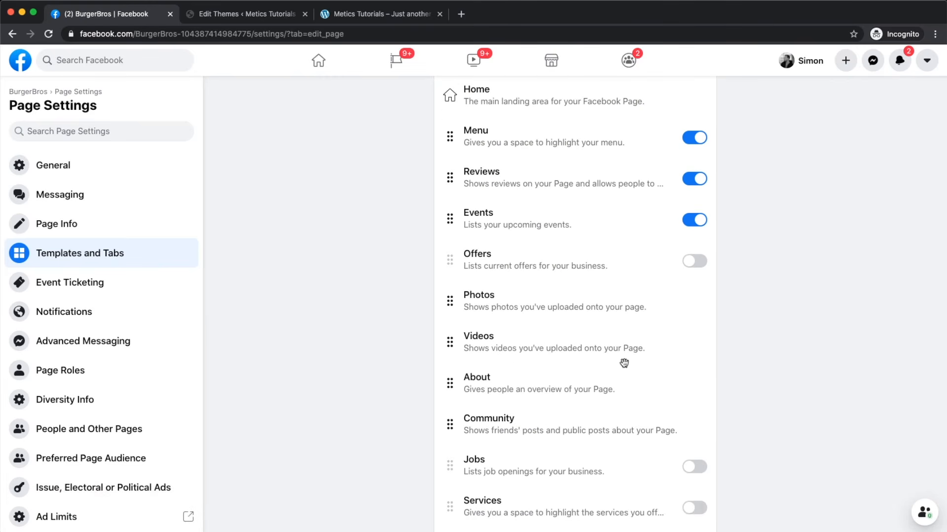
scroll(623, 363, "up", 5)
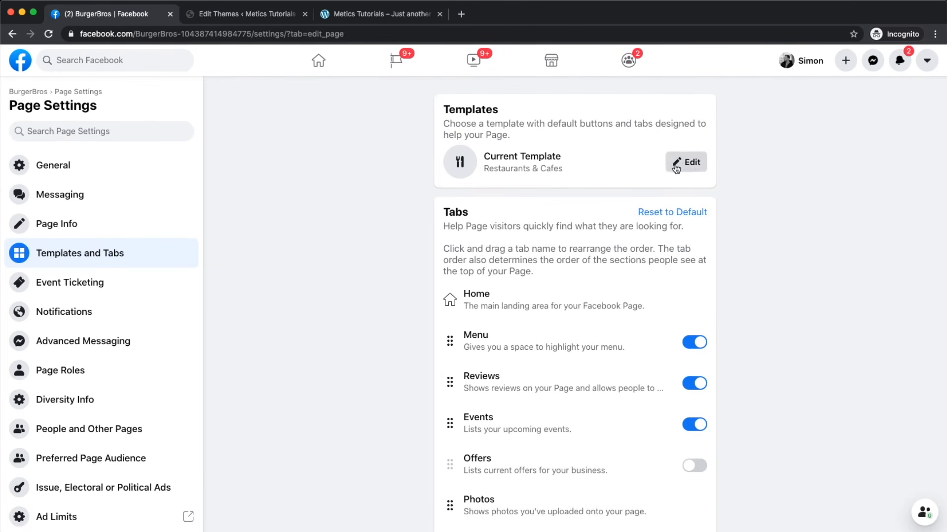
left_click(680, 171)
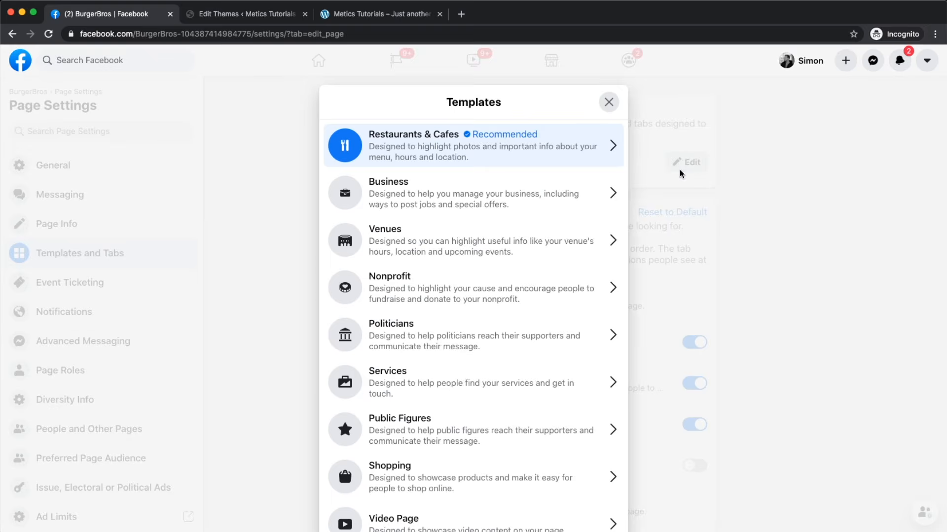
scroll(427, 257, "down", 3)
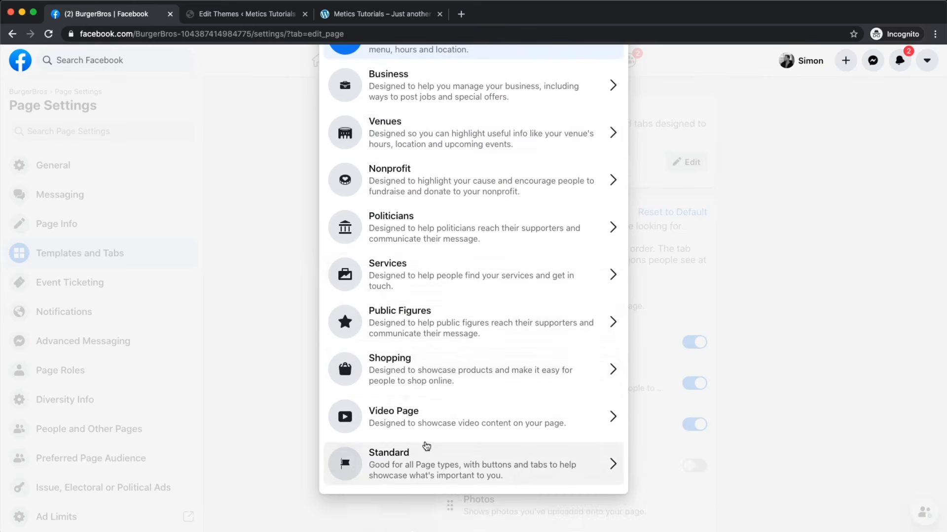
scroll(422, 447, "up", 3)
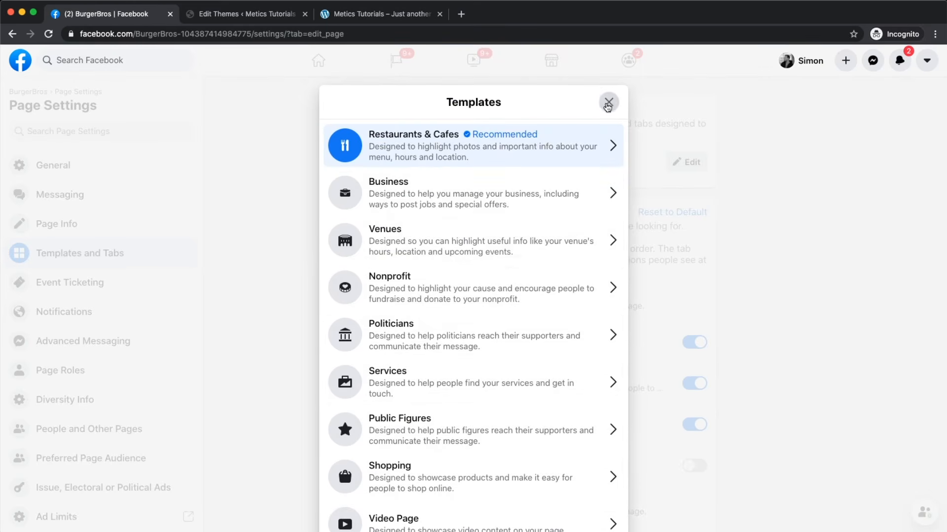
left_click(608, 103)
scroll(347, 357, "up", 4)
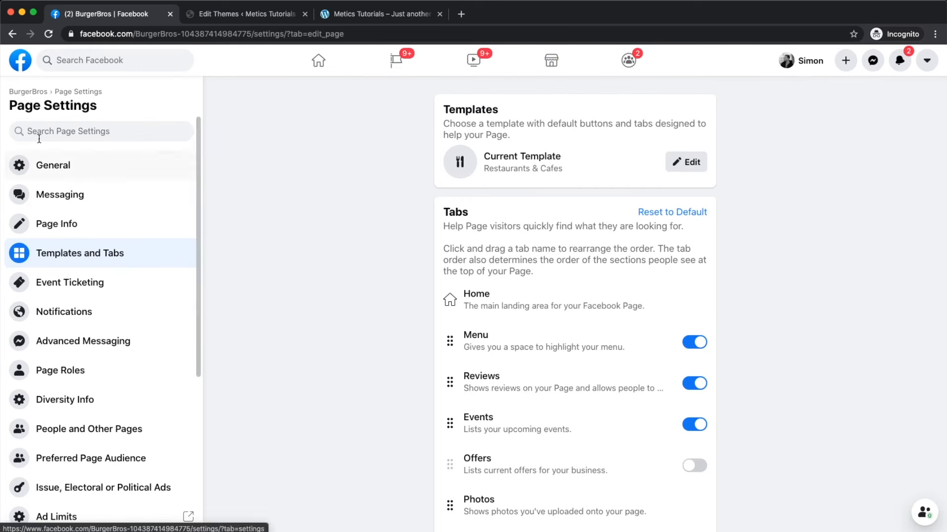
Step: Check the BurgerBros page's new tab order (Menu, Reviews, Events) in the More list
left_click(29, 92)
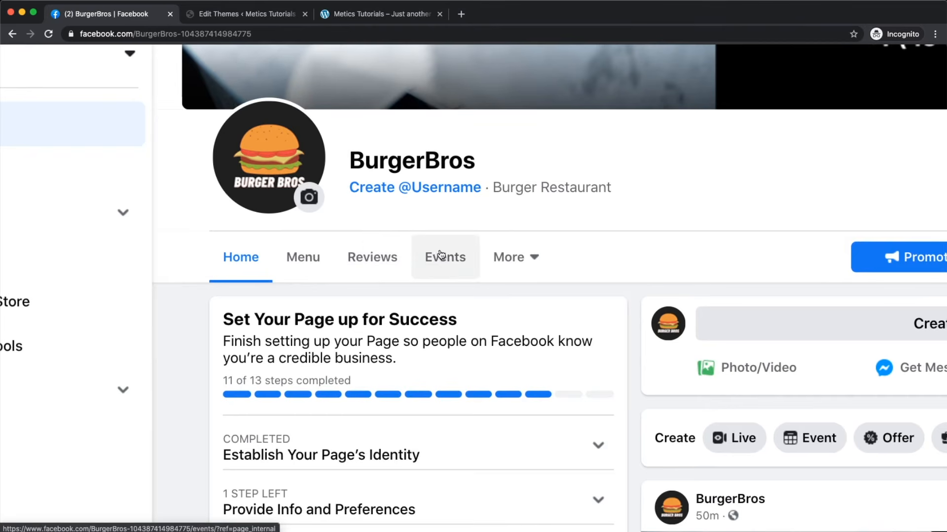
left_click(523, 252)
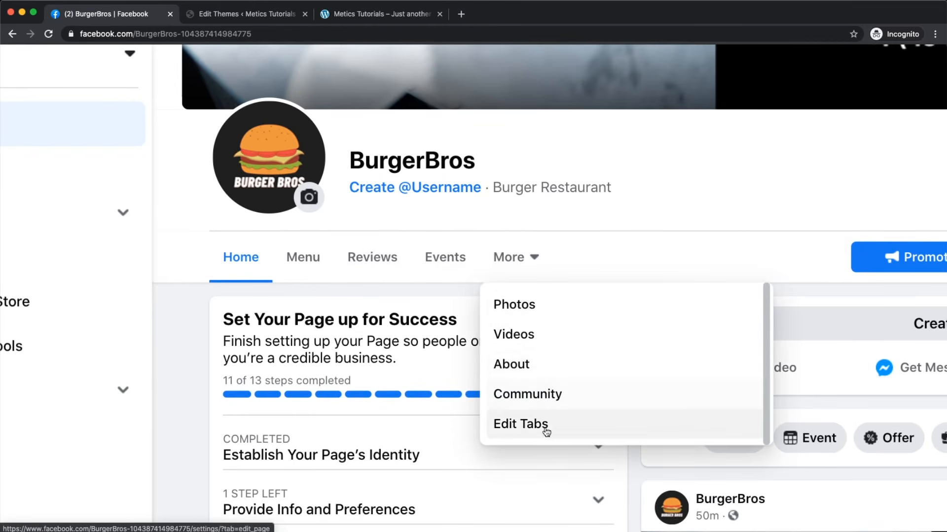
left_click(190, 374)
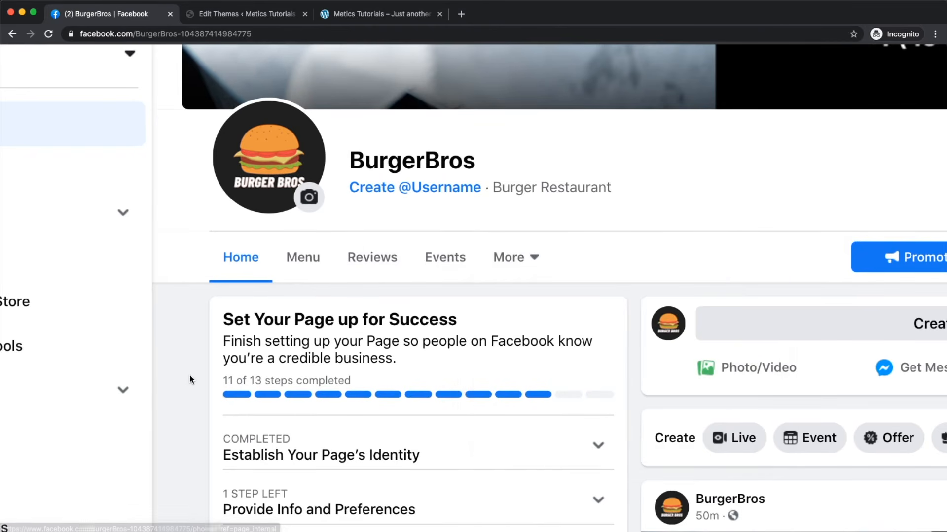
Step: Open the page's General settings and scroll through them
scroll(99, 286, "down", 2)
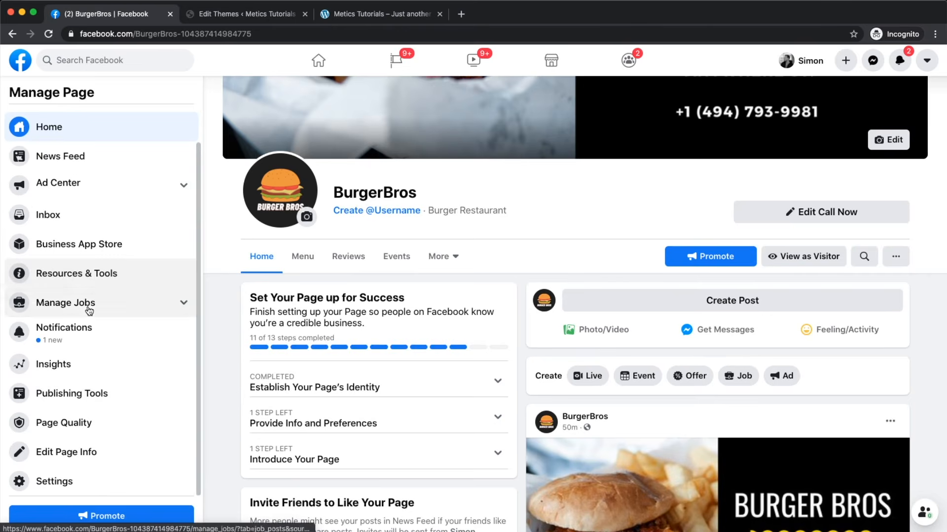
left_click(60, 479)
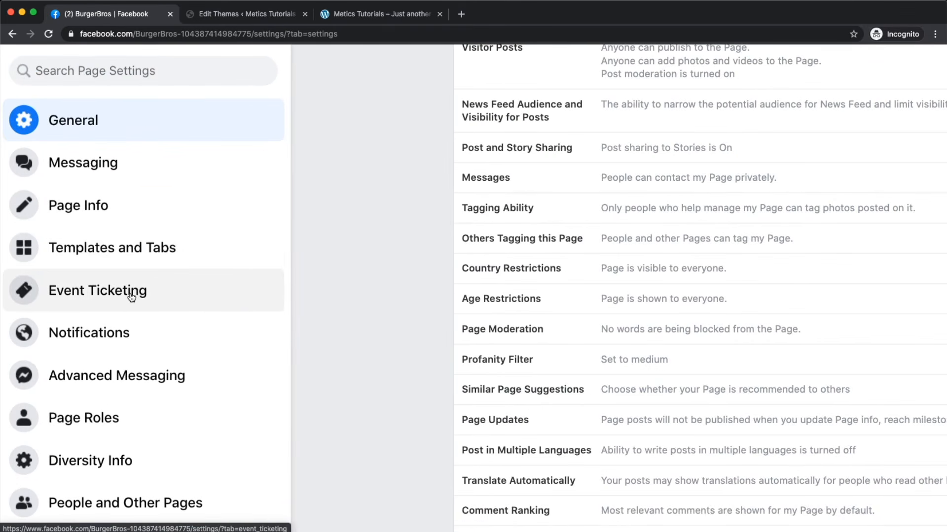
scroll(132, 298, "down", 3)
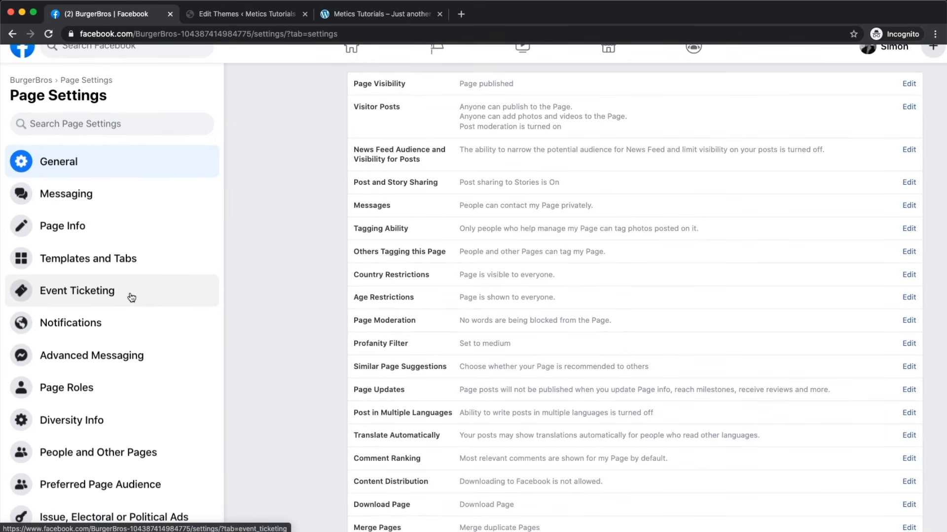
scroll(131, 298, "down", 1)
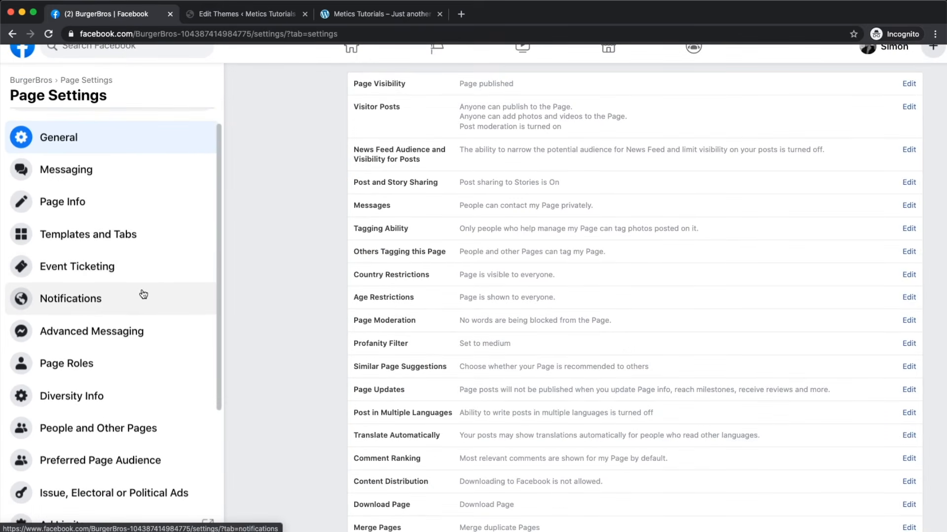
Step: In Notifications settings, try the once-per-day option, then switch back to real-time notifications
left_click(83, 305)
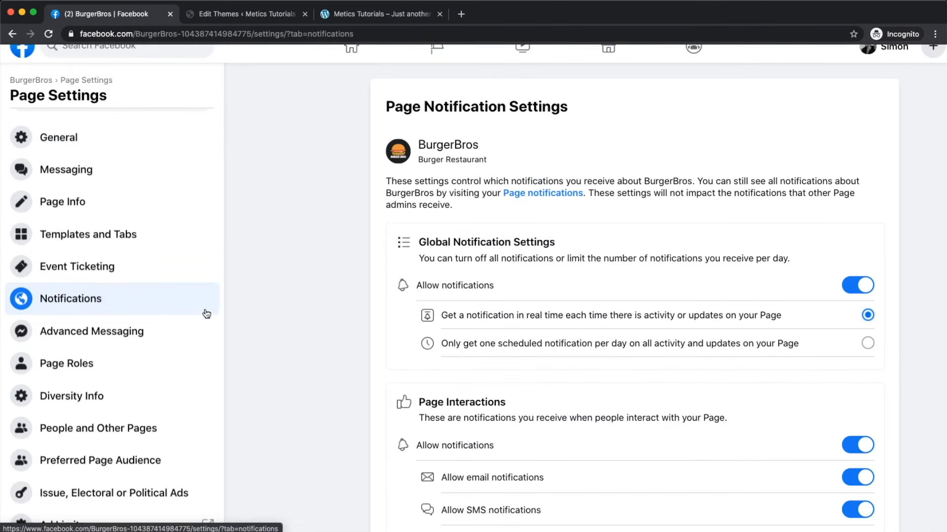
scroll(353, 289, "down", 2)
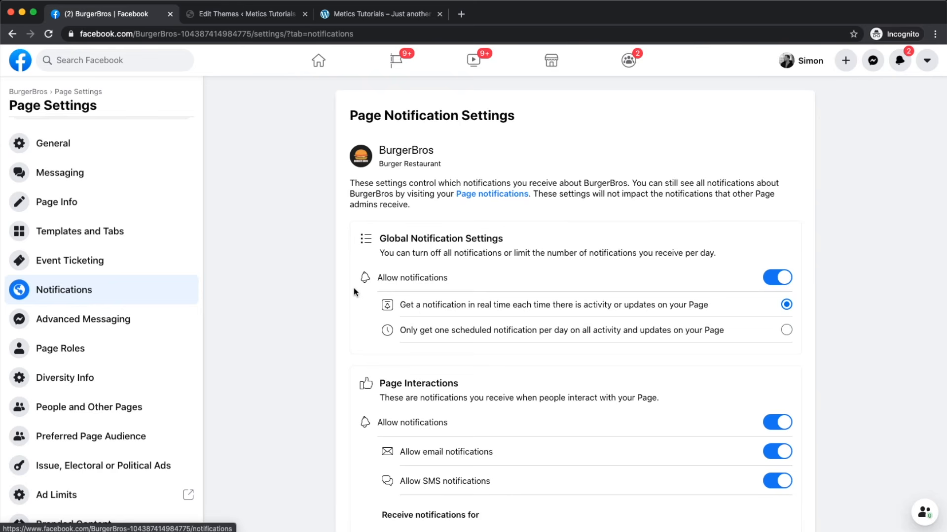
scroll(354, 288, "down", 1)
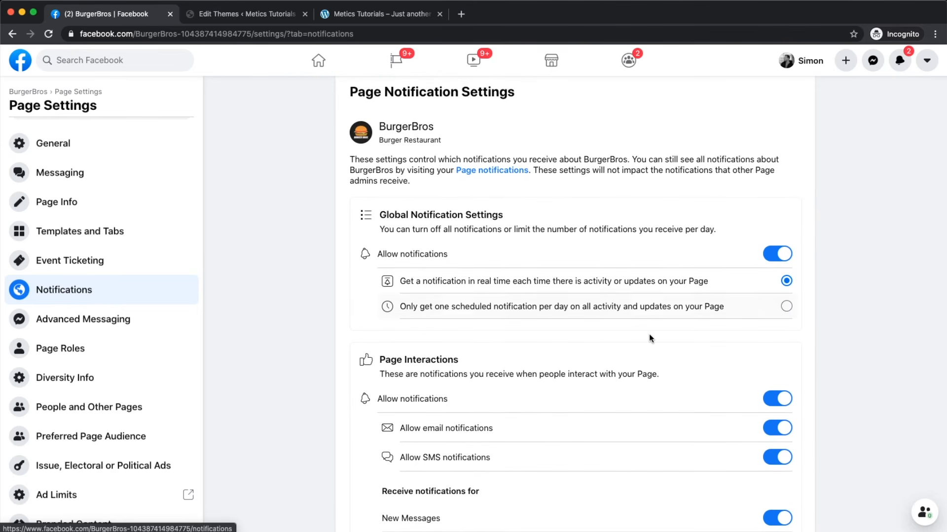
scroll(611, 330, "up", 5)
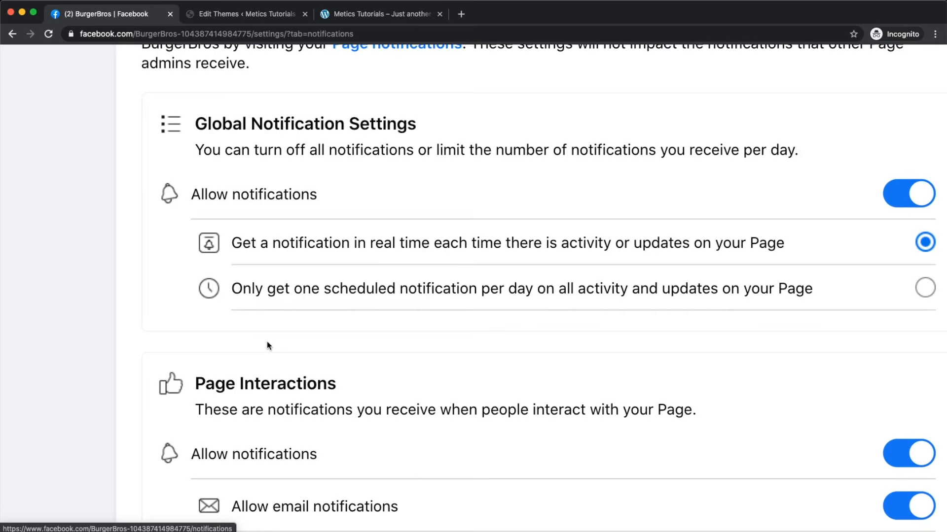
left_click(241, 288)
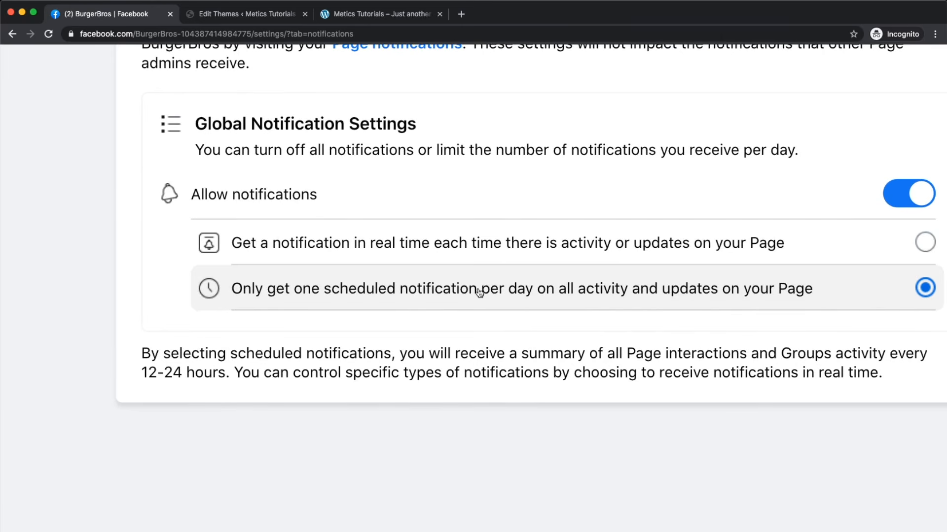
scroll(481, 291, "right", 4)
scroll(484, 293, "right", 1)
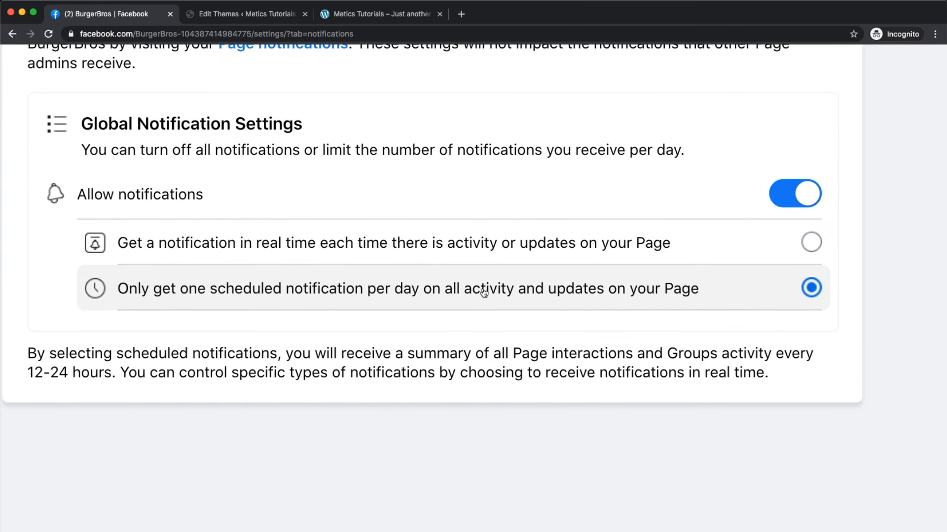
scroll(483, 293, "down", 5)
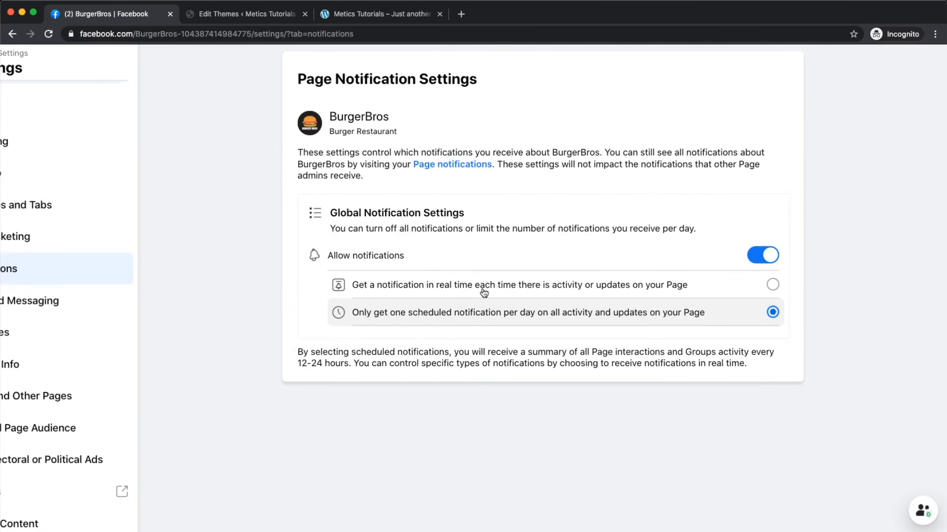
scroll(526, 330, "up", 1)
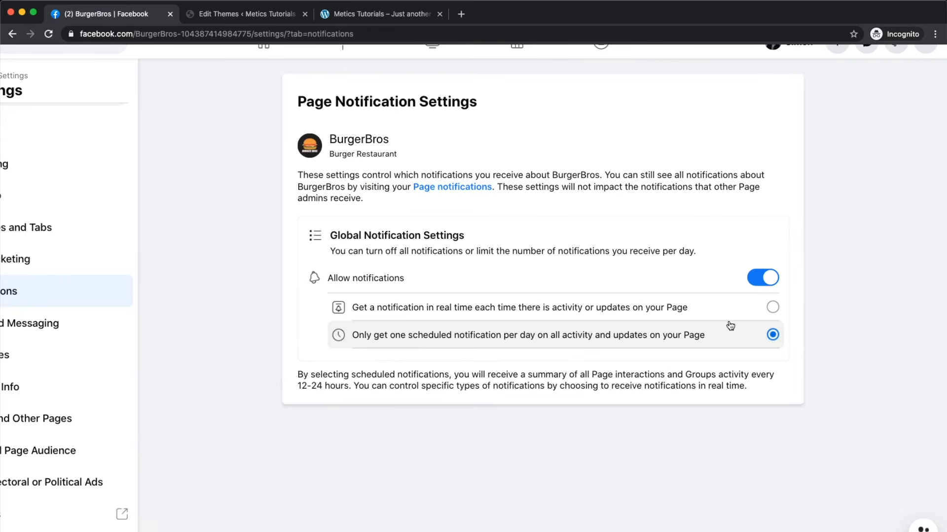
left_click(751, 311)
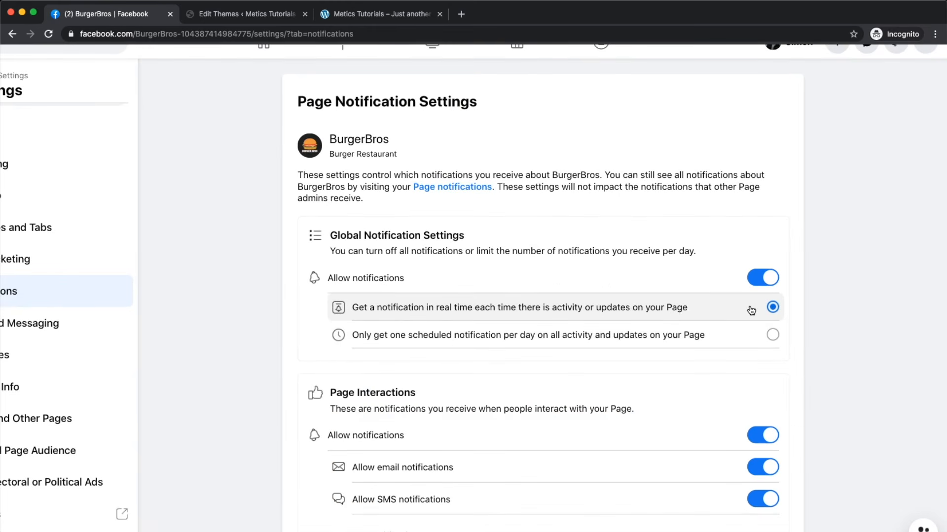
Step: Turn off notifications for New Post Comment and New Likes
scroll(750, 311, "down", 3)
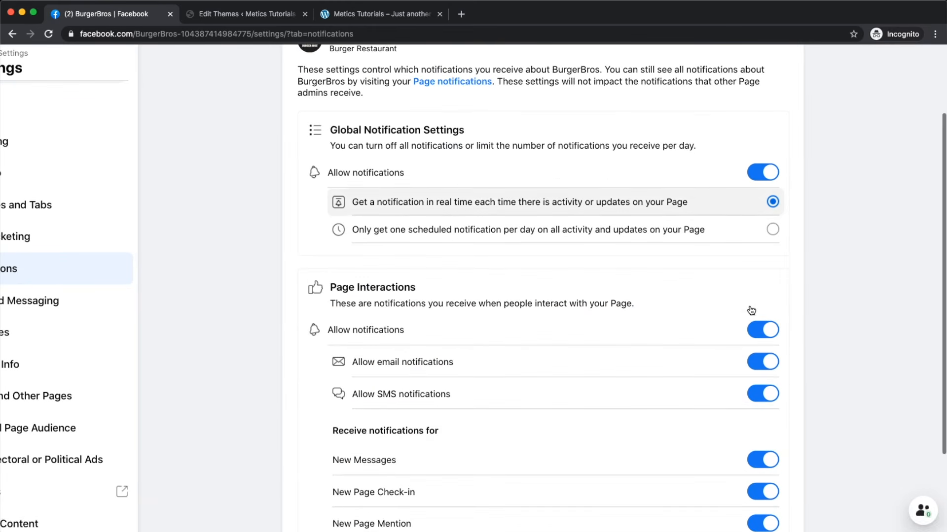
scroll(832, 328, "down", 2)
scroll(832, 328, "down", 2)
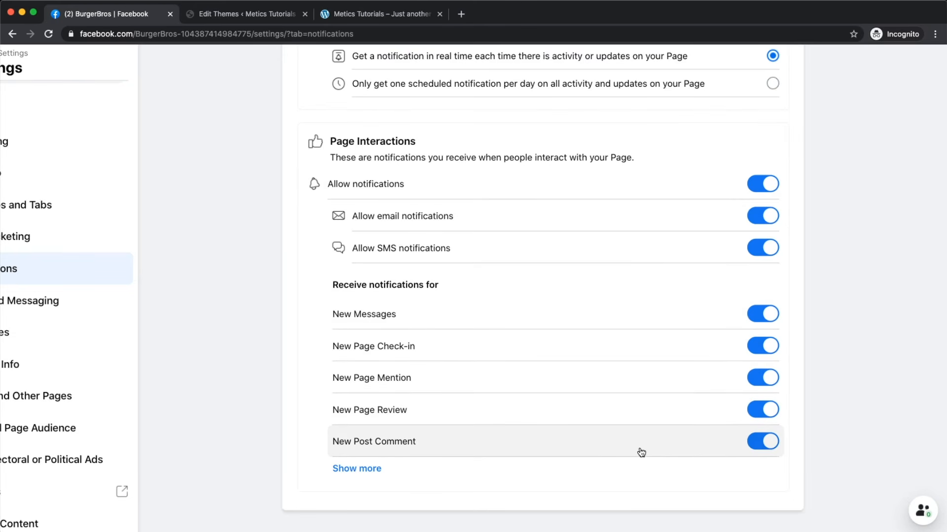
left_click(766, 442)
left_click(345, 468)
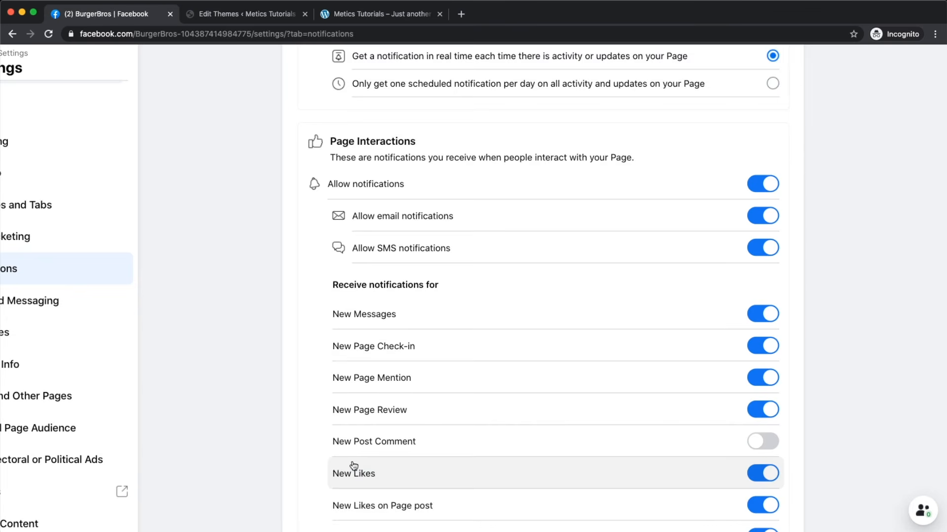
scroll(564, 365, "down", 3)
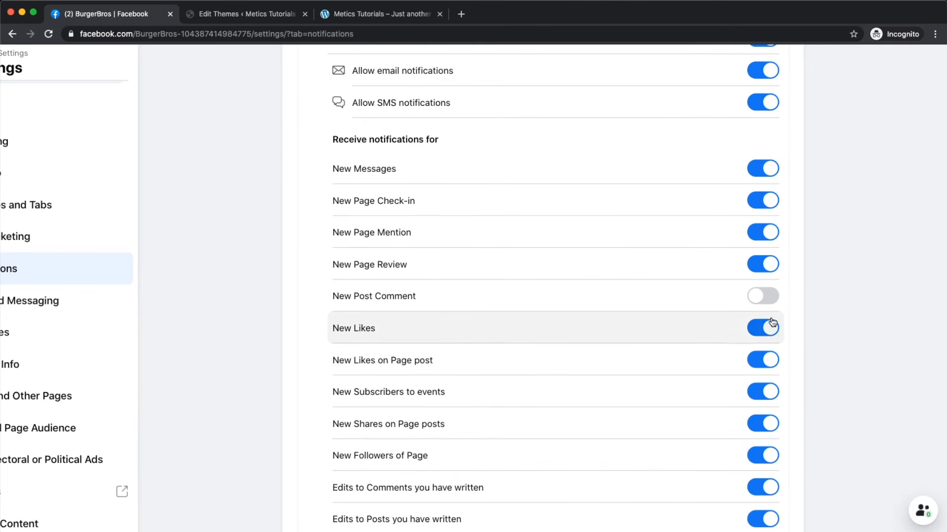
left_click(770, 328)
Step: Switch notifications to one scheduled summary per day, then open Advanced Messaging
scroll(763, 358, "down", 3)
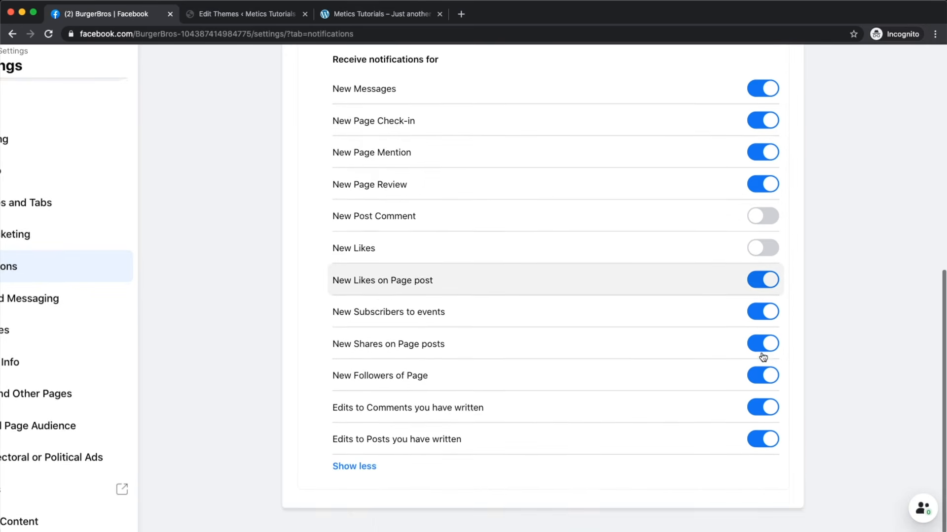
scroll(728, 312, "up", 5)
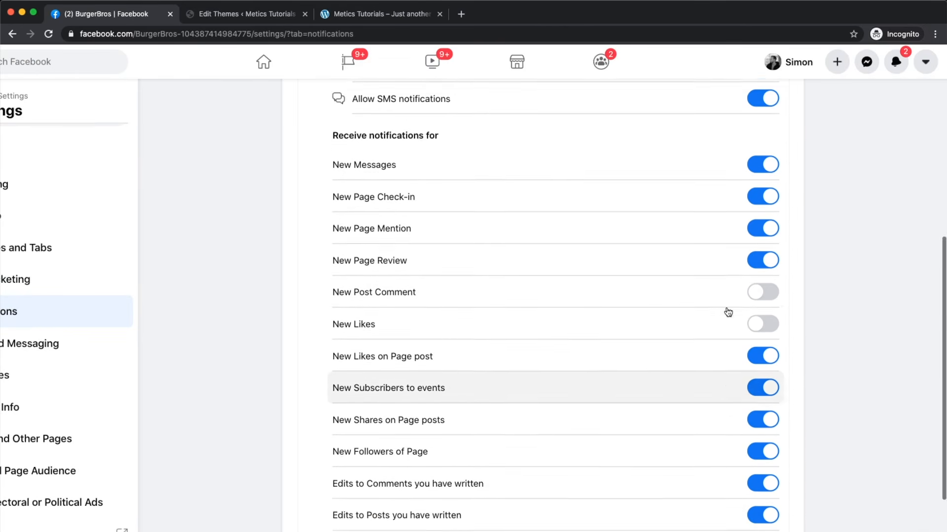
scroll(728, 312, "up", 6)
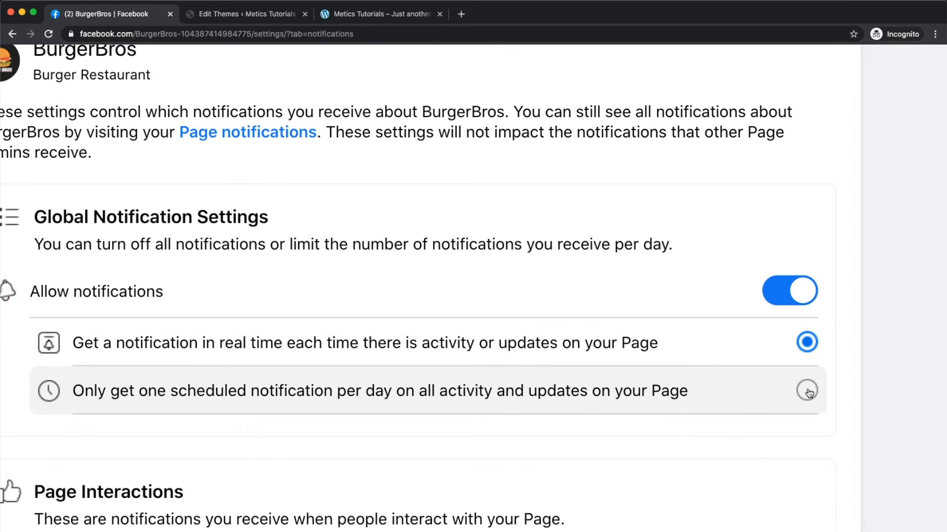
left_click(807, 392)
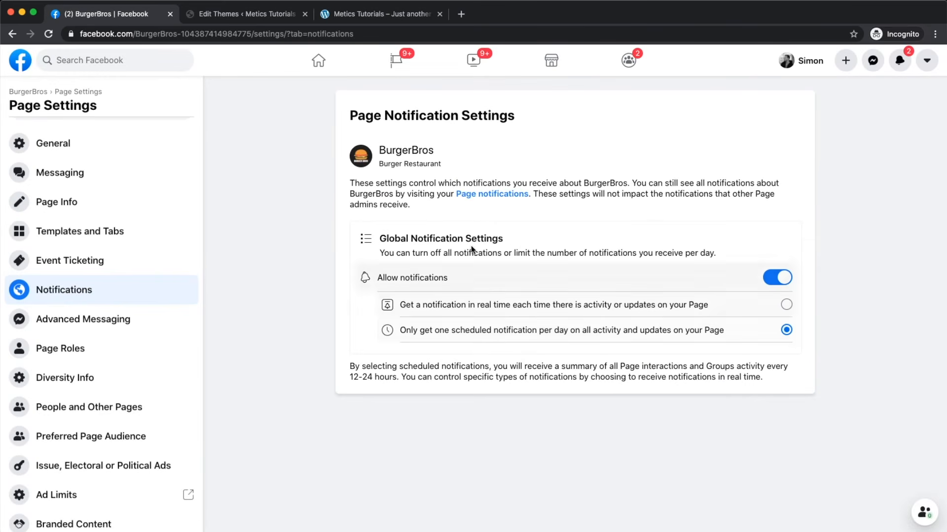
left_click(73, 321)
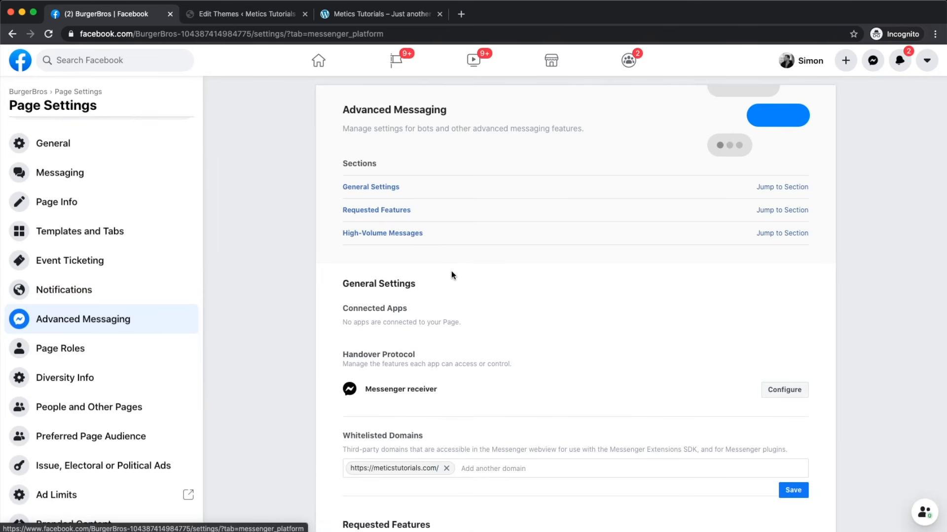
Step: Scroll Advanced Messaging down to High-Volume Messages, then open Page Roles
scroll(452, 275, "down", 3)
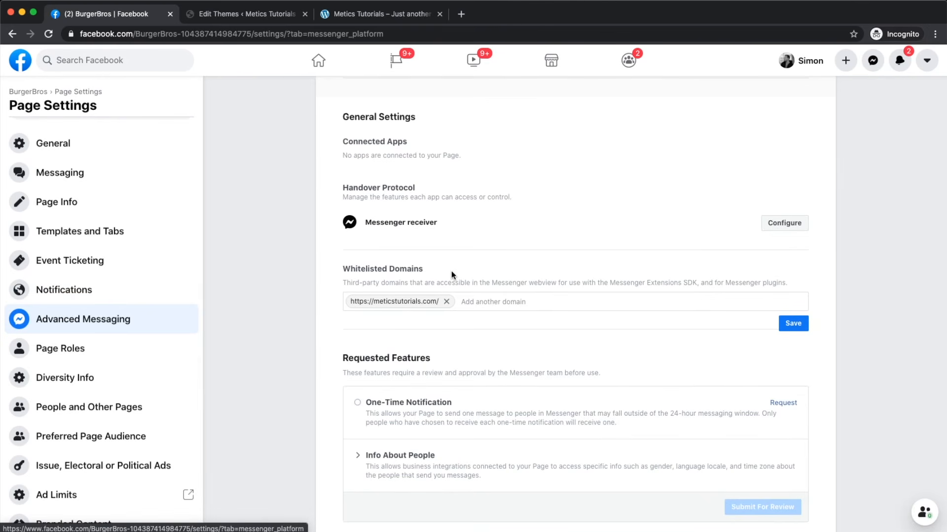
scroll(451, 275, "down", 4)
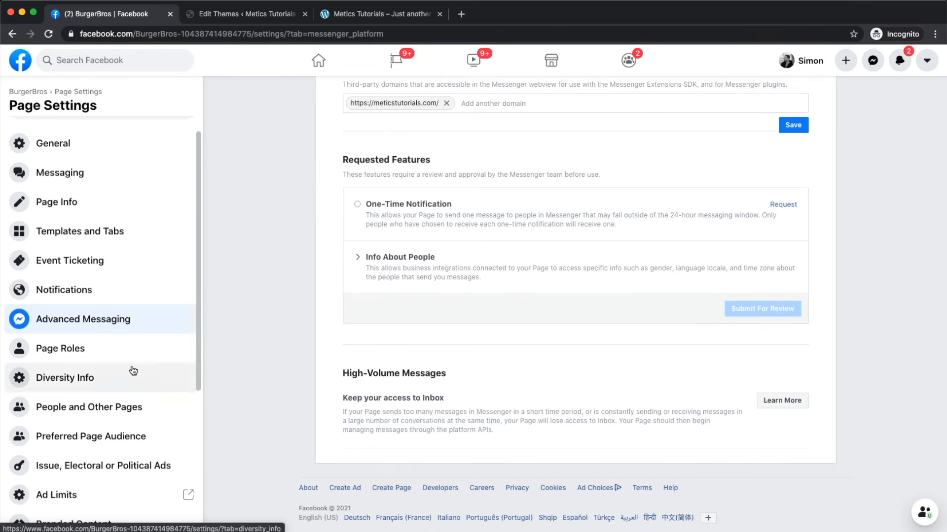
scroll(131, 370, "down", 3)
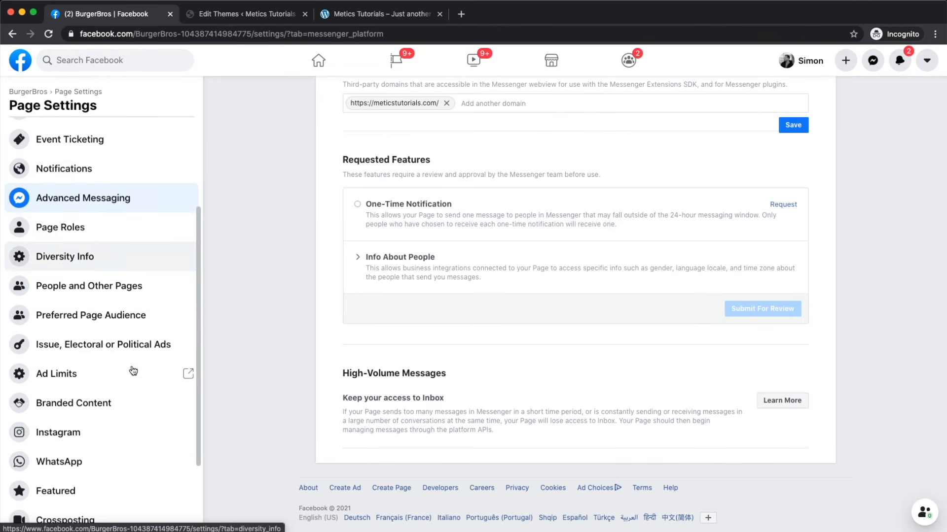
left_click(69, 230)
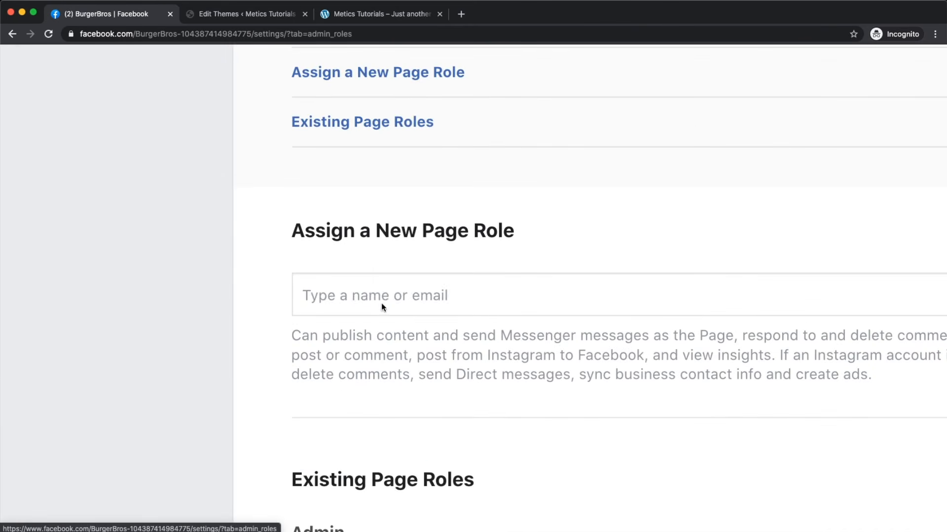
Step: Start adding a new helper with the Editor role and highlight its permission description
left_click(382, 306)
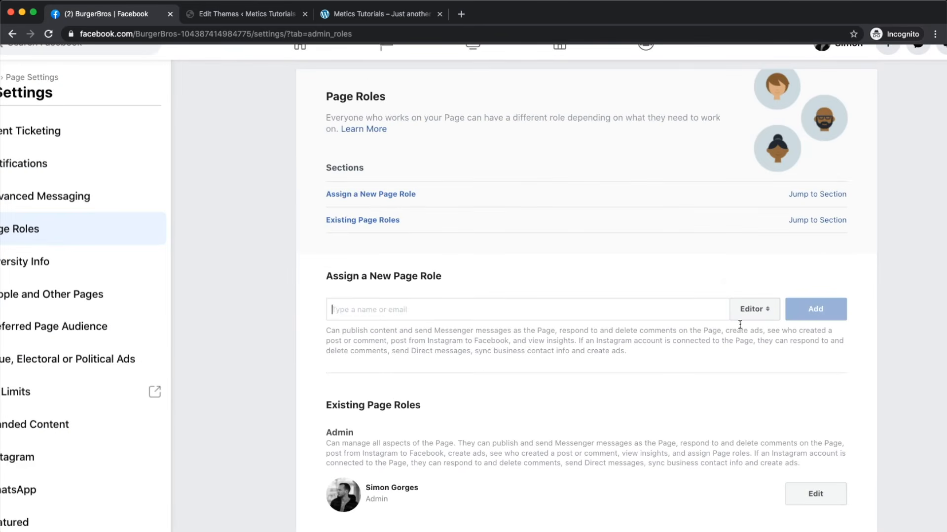
left_click(754, 309)
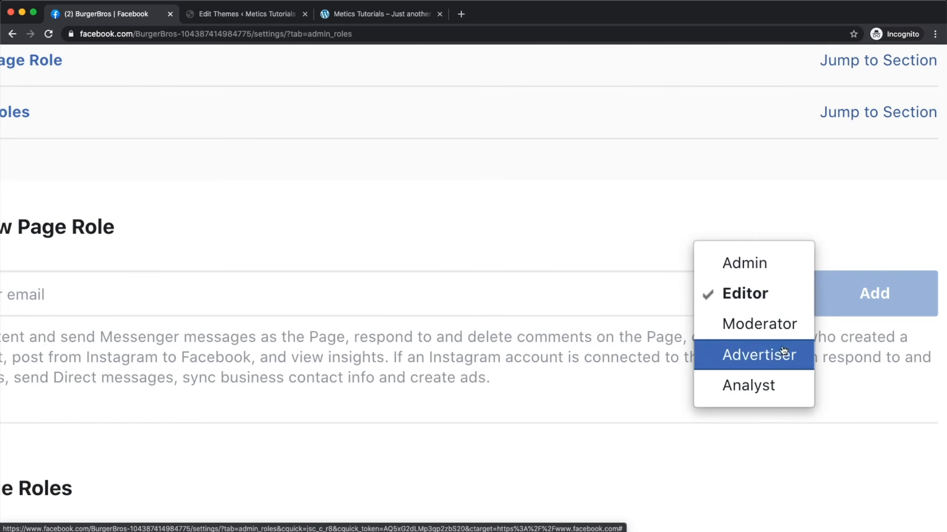
left_click(569, 409)
scroll(568, 410, "down", 5)
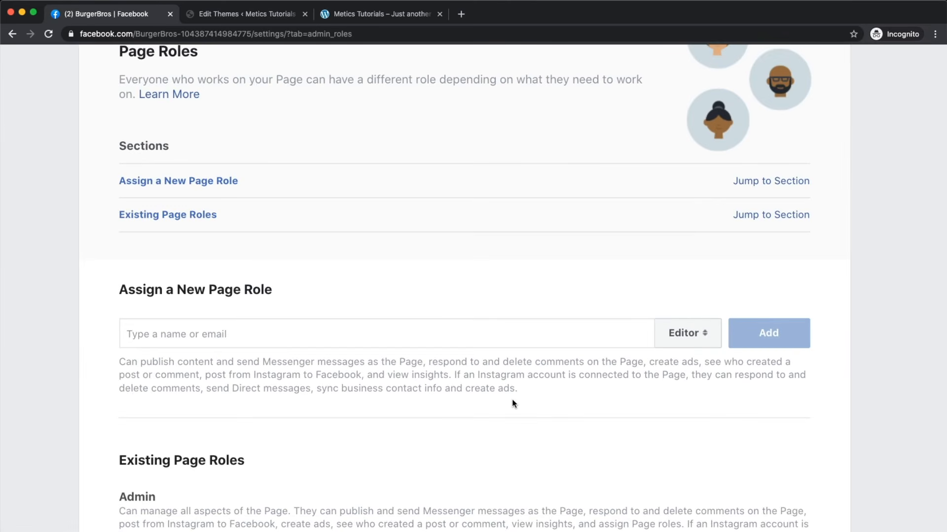
left_click_drag(121, 365, 537, 393)
scroll(537, 393, "up", 3)
Step: Cycle the helper role through Moderator, Advertiser and Analyst, then back to Editor
left_click(730, 315)
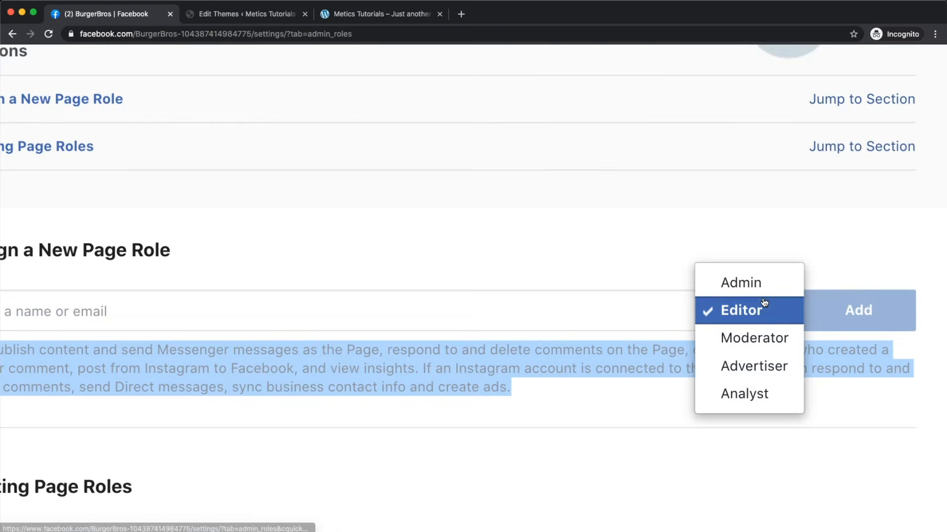
left_click(739, 335)
scroll(391, 397, "down", 3)
left_click(630, 338)
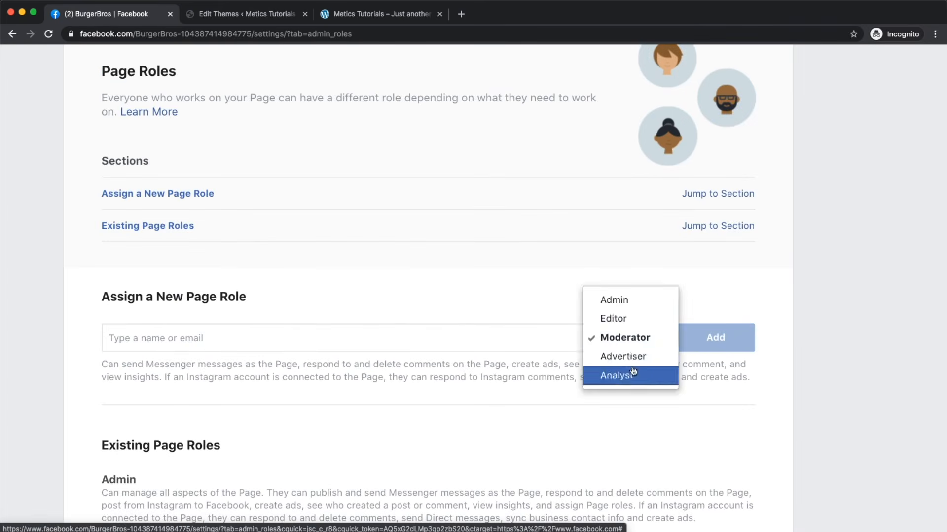
left_click(628, 355)
left_click(625, 343)
left_click(624, 364)
left_click(623, 348)
left_click(616, 282)
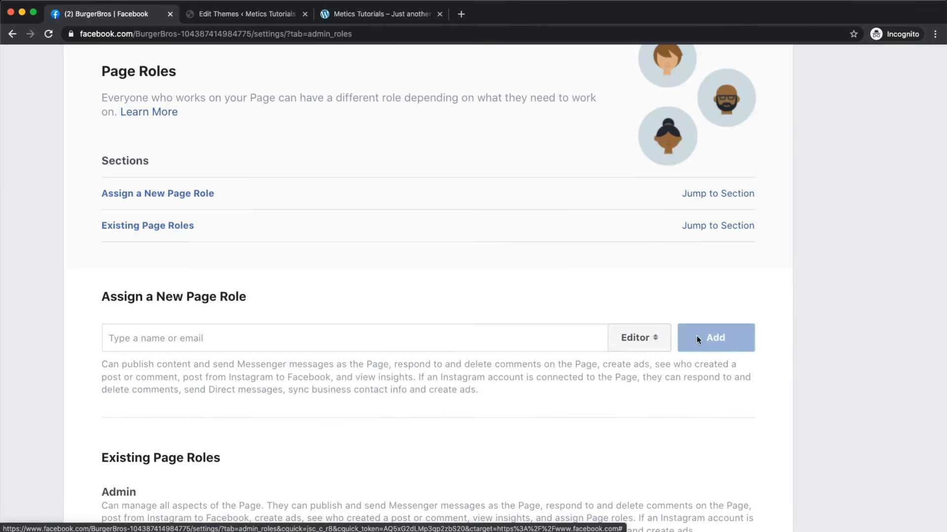
Step: Look over the Page Roles list, then open the Business Diversity Info page
scroll(214, 464, "down", 3)
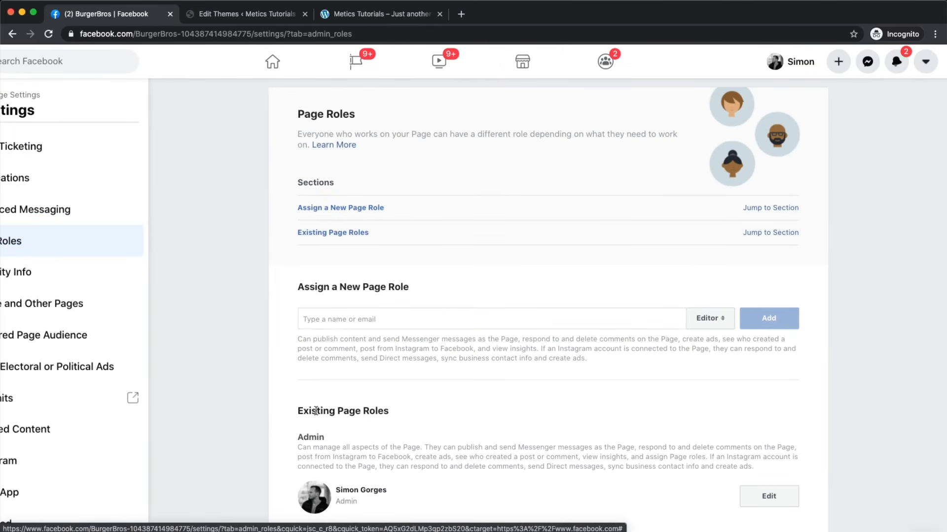
scroll(316, 410, "down", 2)
scroll(334, 374, "down", 2)
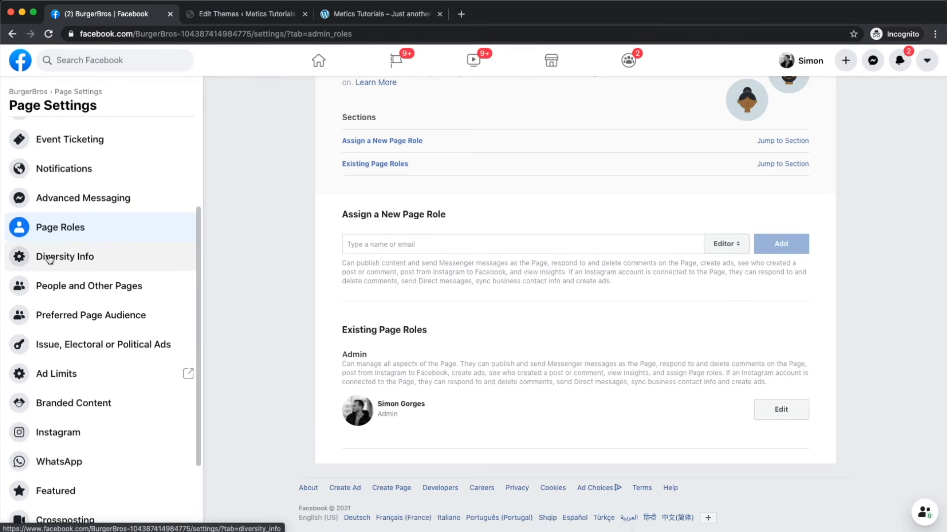
scroll(64, 260, "up", 3)
scroll(67, 265, "up", 1)
scroll(67, 265, "left", 1)
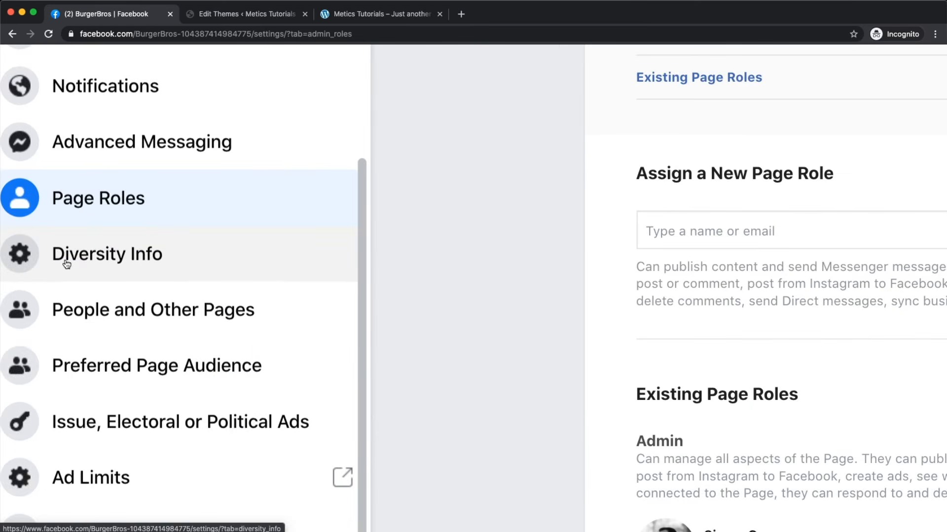
scroll(67, 265, "down", 4)
left_click(112, 261)
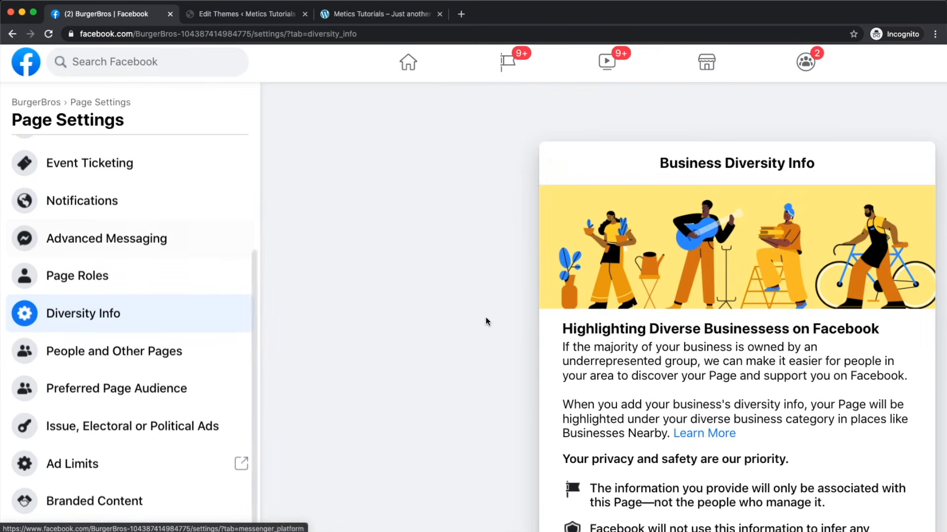
scroll(486, 320, "down", 3)
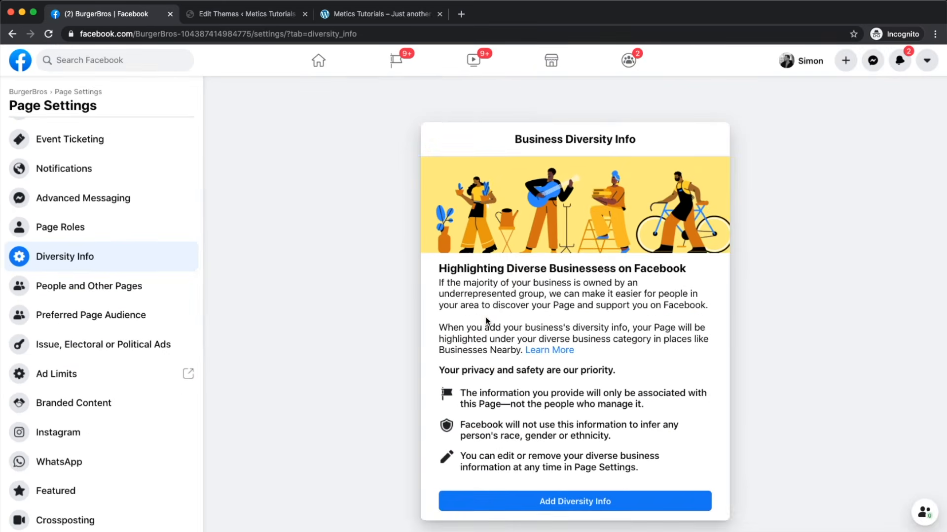
Step: View BurgerBros followers and banned people in People and Other Pages, then open Preferred Page Audience
left_click(75, 293)
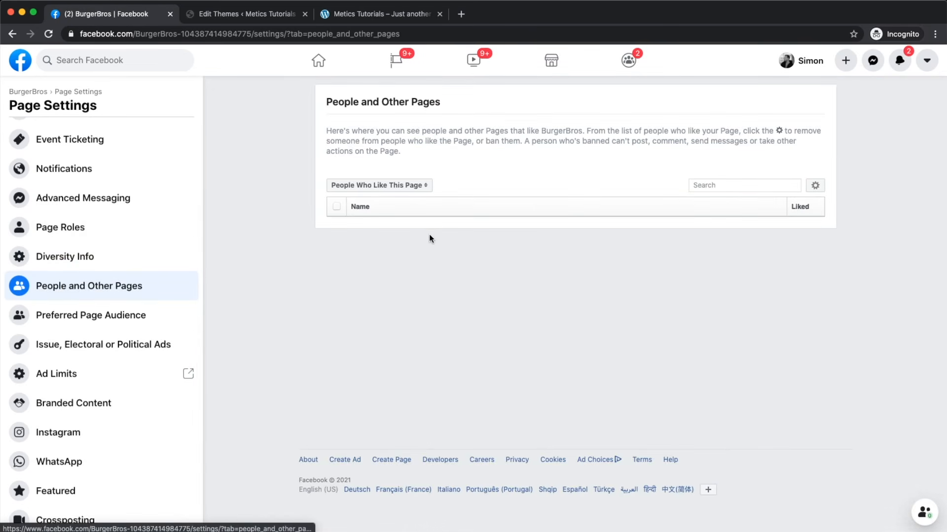
left_click(374, 187)
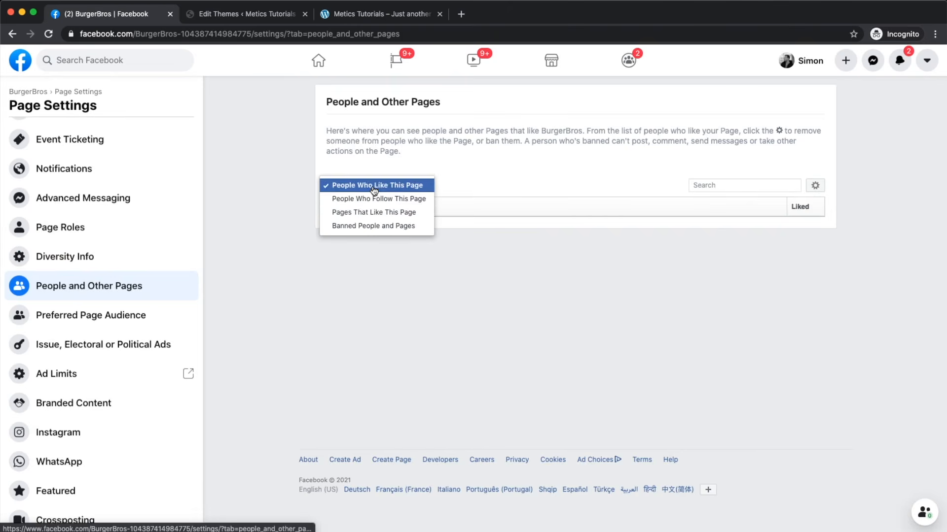
left_click(372, 202)
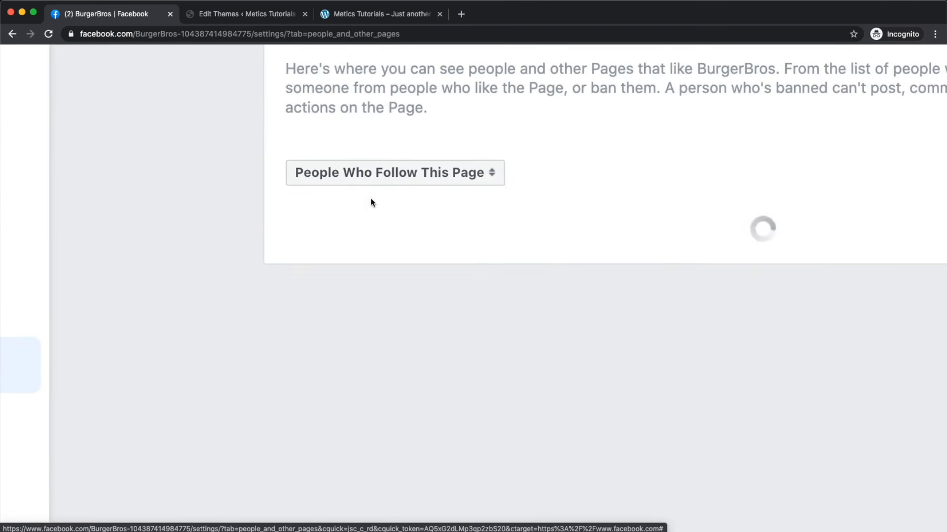
left_click(377, 173)
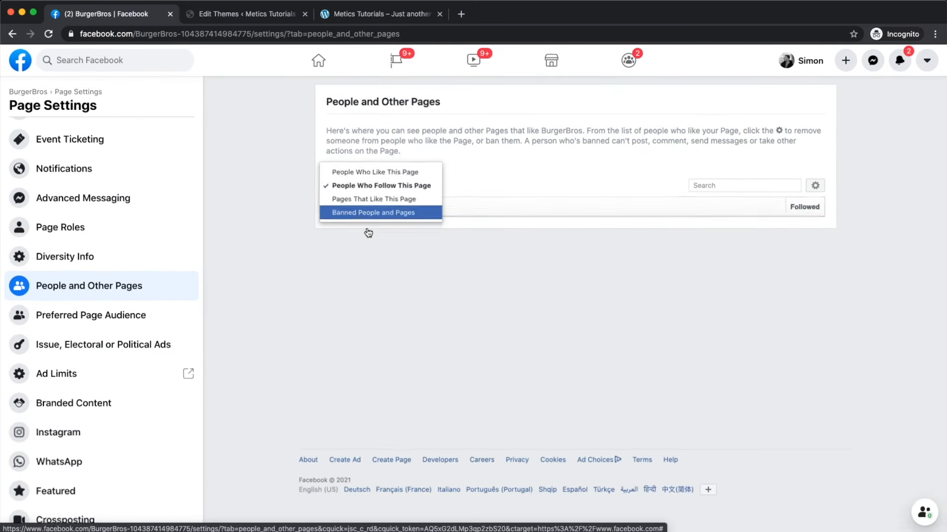
left_click(367, 227)
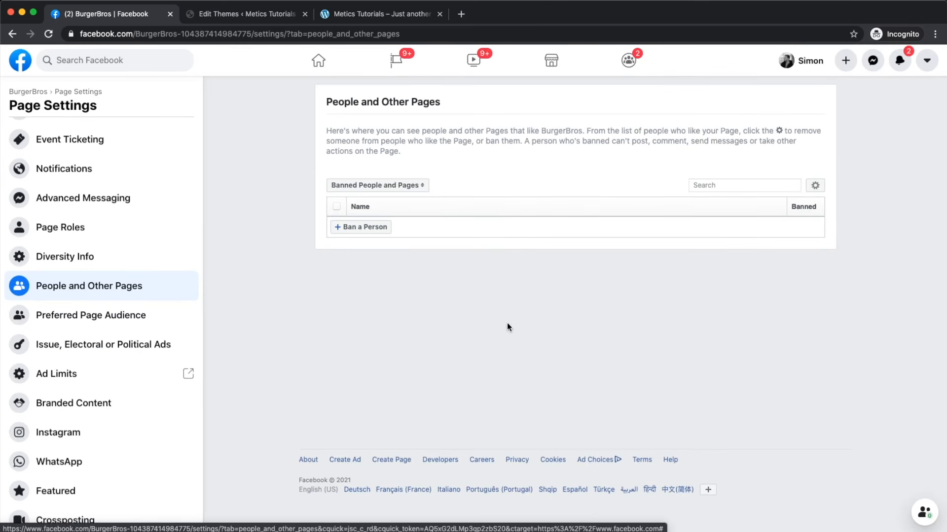
left_click(101, 315)
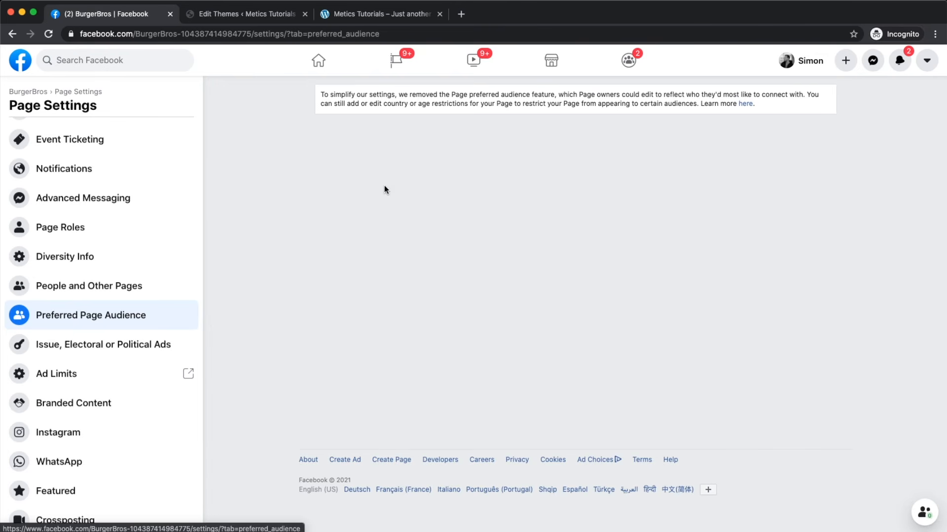
scroll(87, 351, "down", 3)
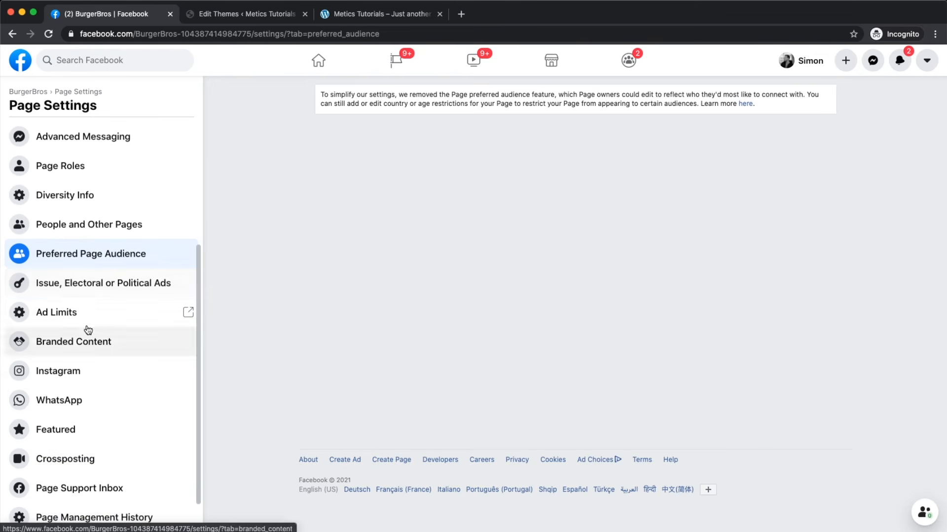
scroll(80, 289, "down", 1)
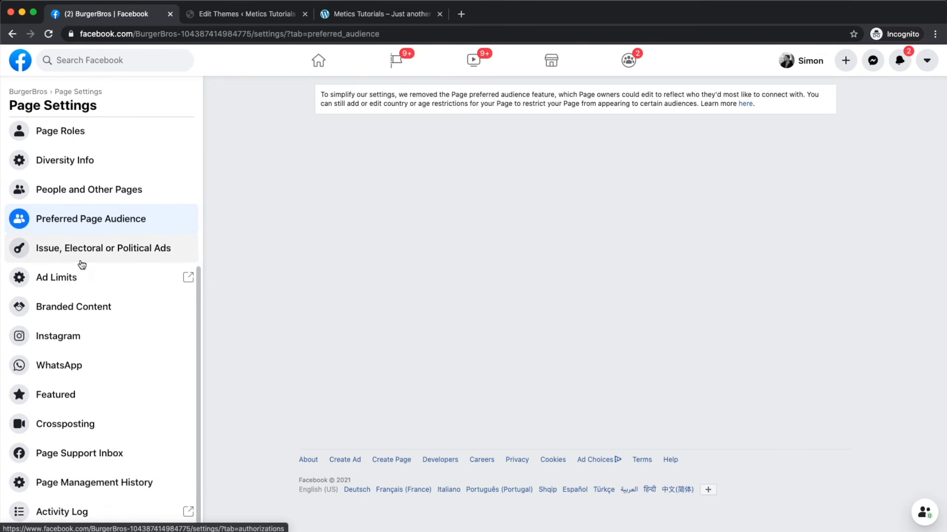
left_click(78, 279)
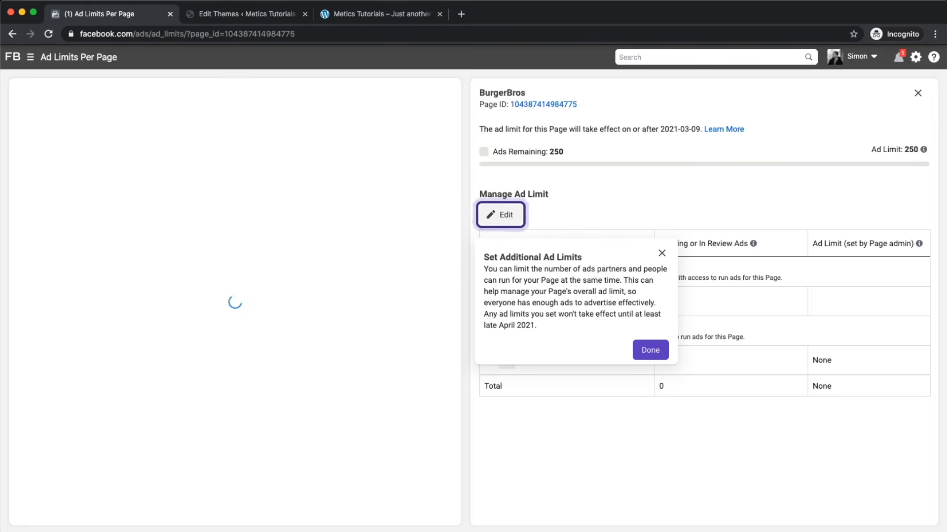
left_click(13, 34)
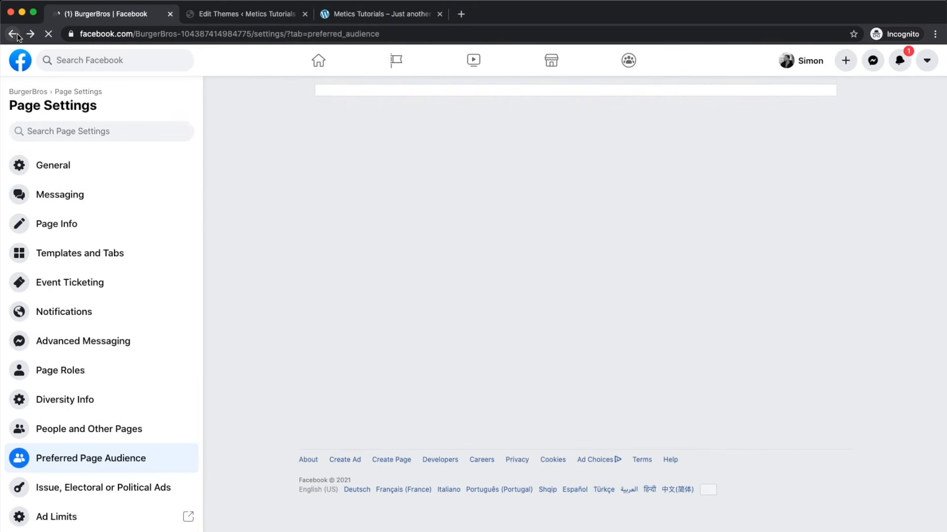
scroll(66, 371, "down", 3)
scroll(64, 371, "down", 2)
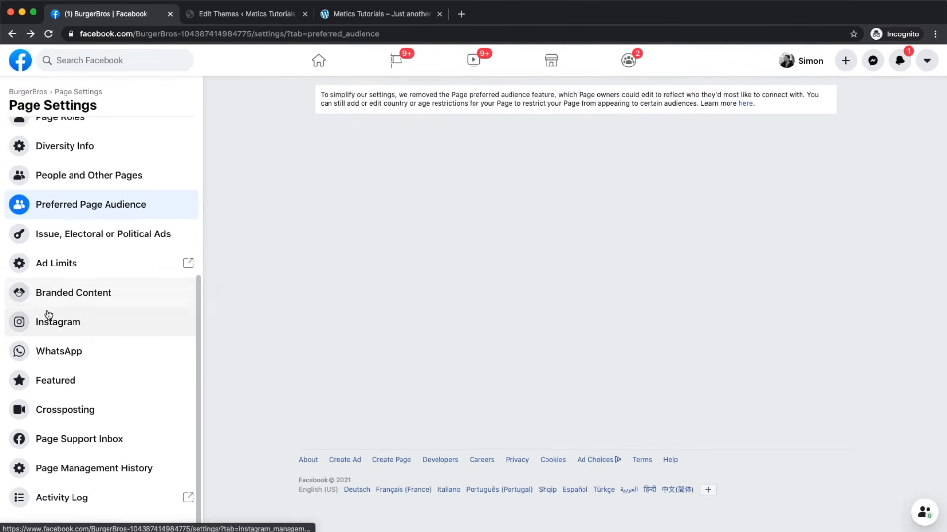
Step: Review the Instagram, WhatsApp and Featured settings for BurgerBros
left_click(60, 323)
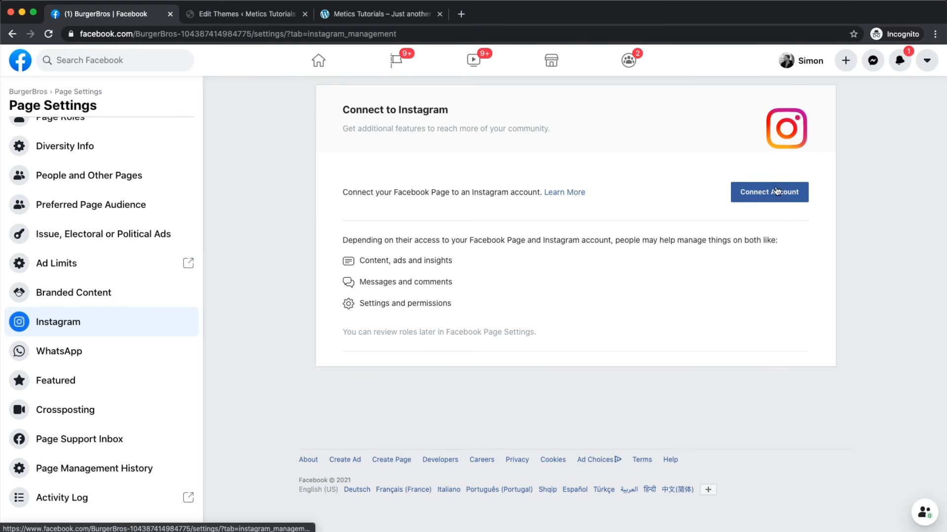
scroll(783, 199, "up", 5)
scroll(783, 199, "down", 5)
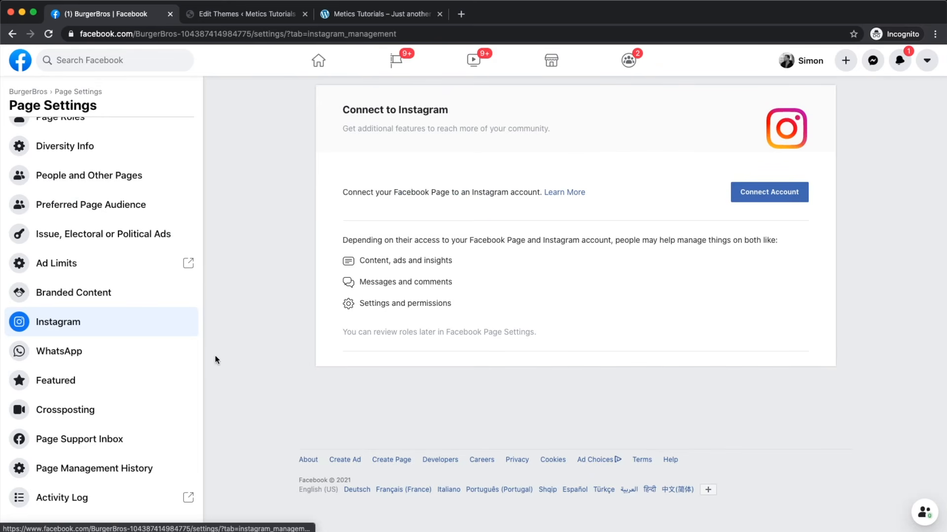
left_click(122, 359)
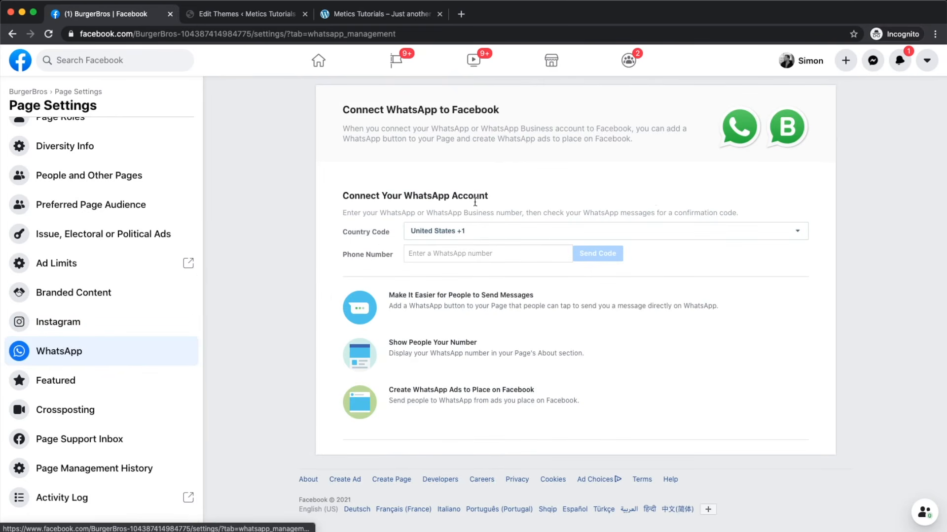
left_click(141, 379)
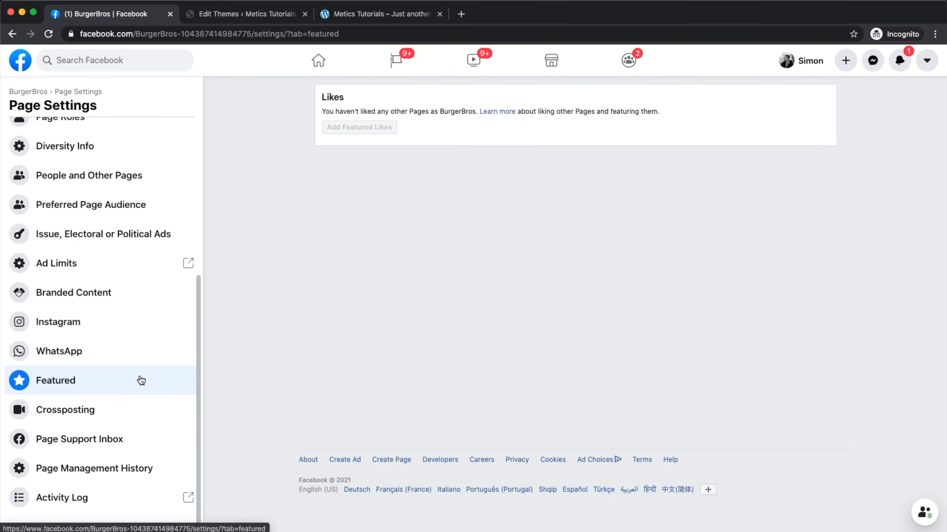
Step: Check Crossposting, Page Support Inbox and Page Management History, then open the Activity Log
left_click(102, 409)
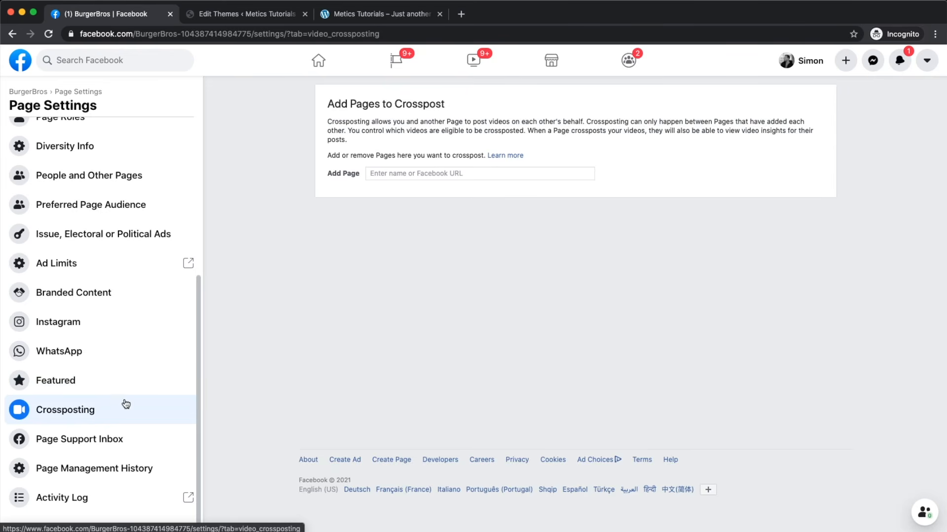
left_click(94, 450)
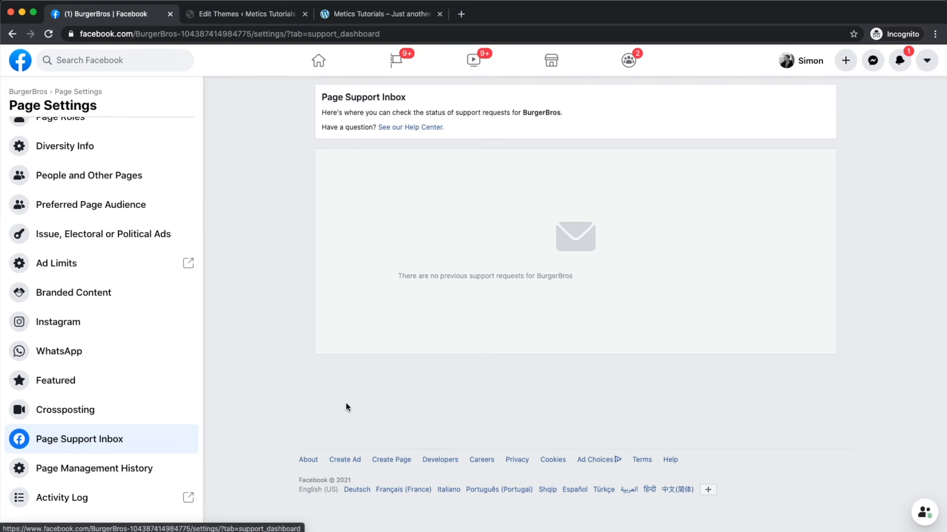
left_click(93, 474)
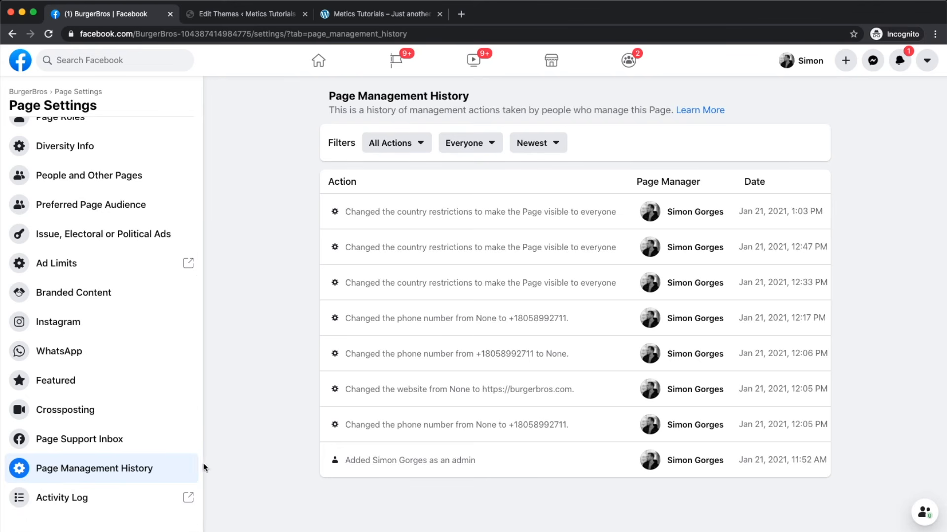
left_click(75, 500)
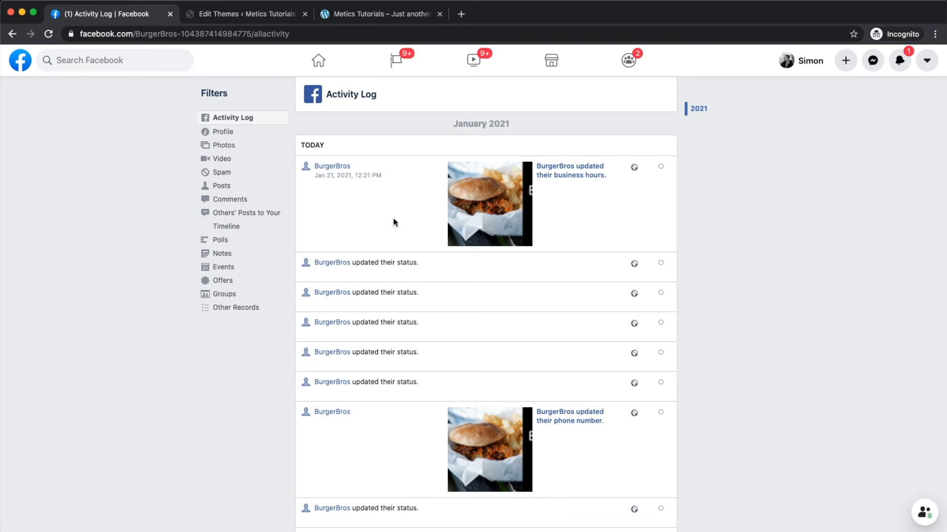
Step: Leave the Activity Log and return to the BurgerBros Page home with its cover photo
scroll(412, 321, "down", 5)
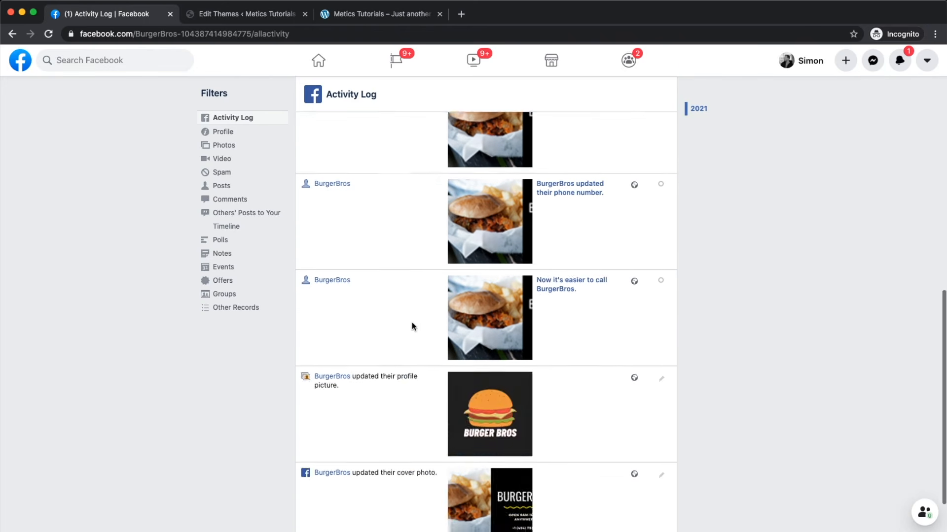
scroll(412, 326, "up", 5)
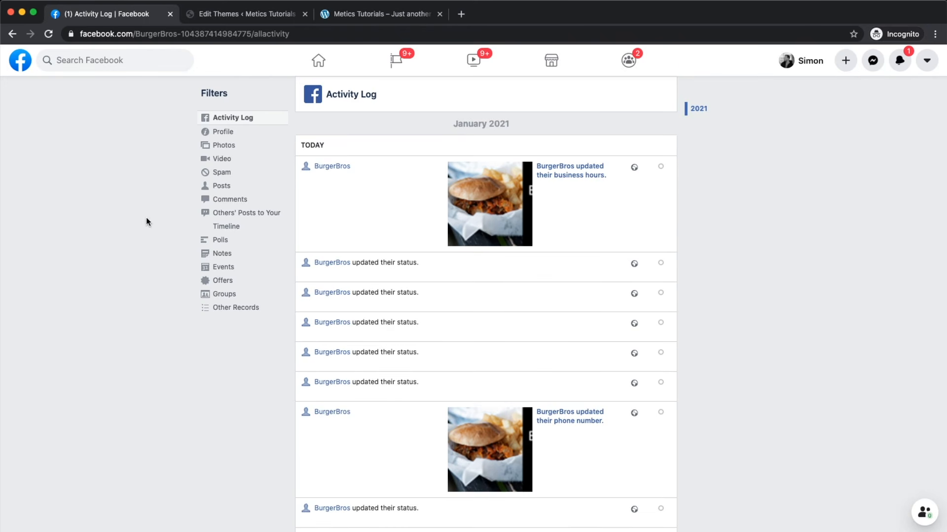
scroll(212, 127, "left", 5)
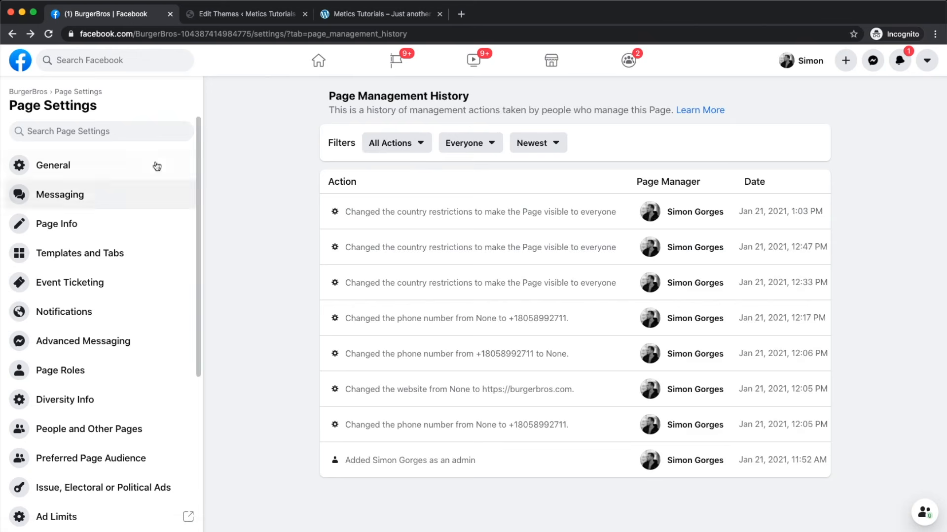
scroll(28, 100, "up", 5)
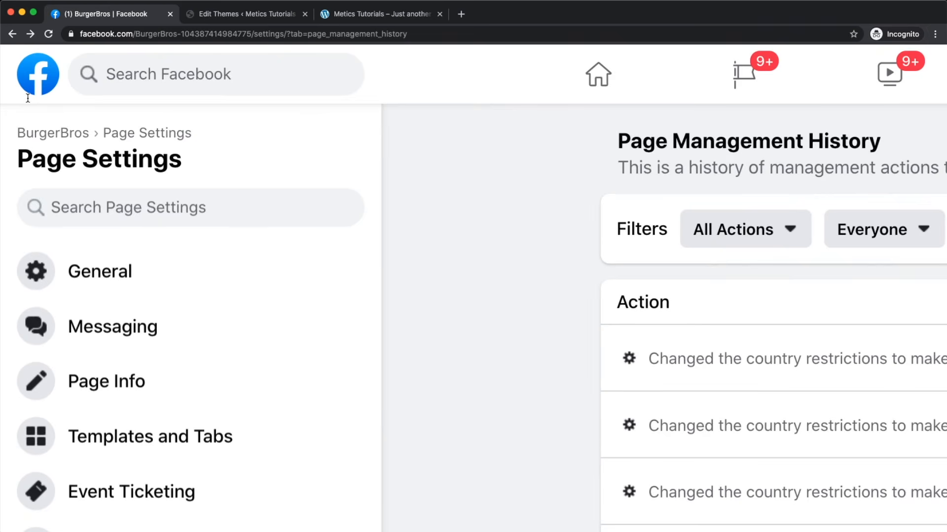
left_click(53, 134)
scroll(412, 158, "down", 5)
scroll(492, 234, "up", 4)
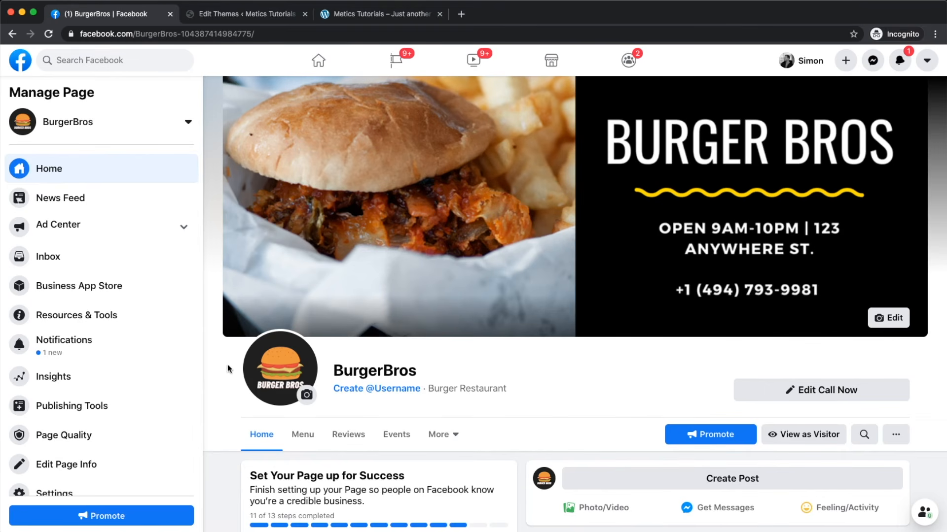
Step: Open the BurgerBros inbox and browse Instagram messages, Facebook comments and Instagram comments
scroll(37, 265, "up", 2)
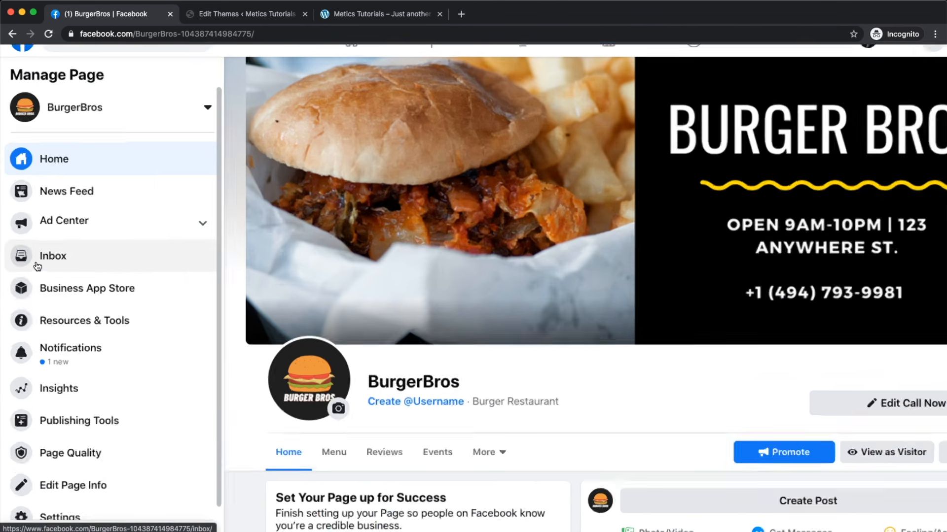
scroll(36, 266, "up", 5)
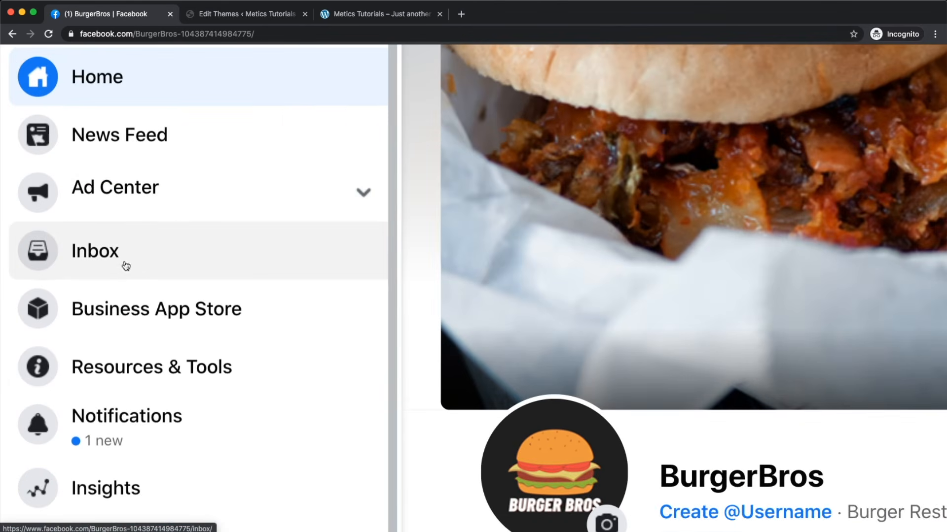
left_click(104, 260)
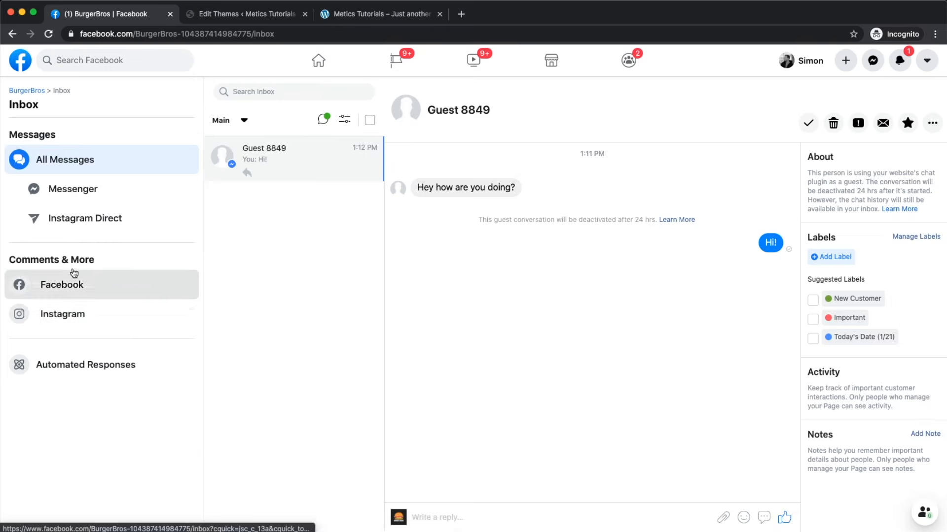
scroll(46, 233, "up", 5)
left_click(141, 200)
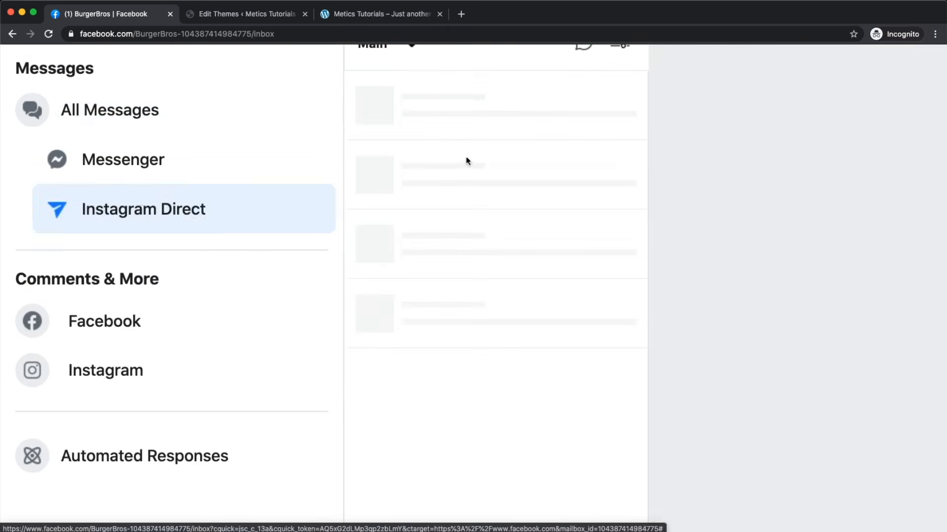
left_click(150, 323)
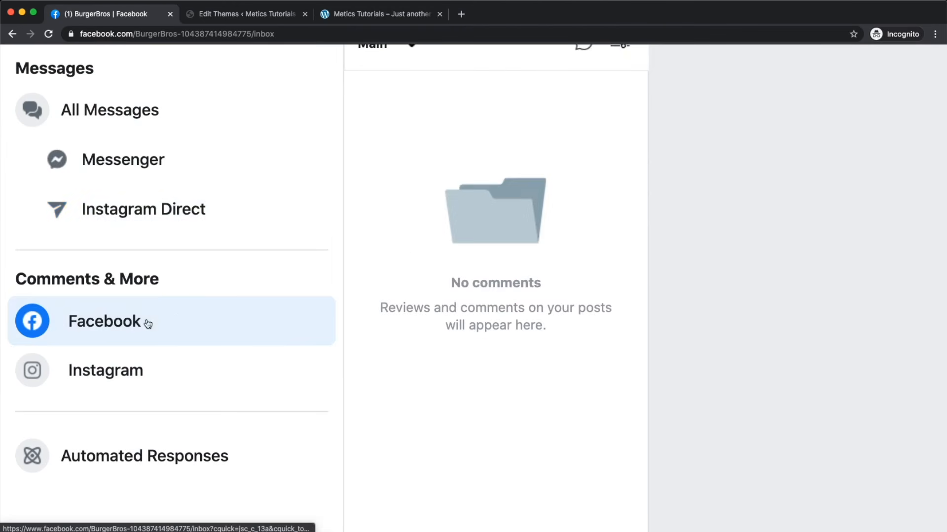
left_click(131, 370)
scroll(262, 342, "down", 5)
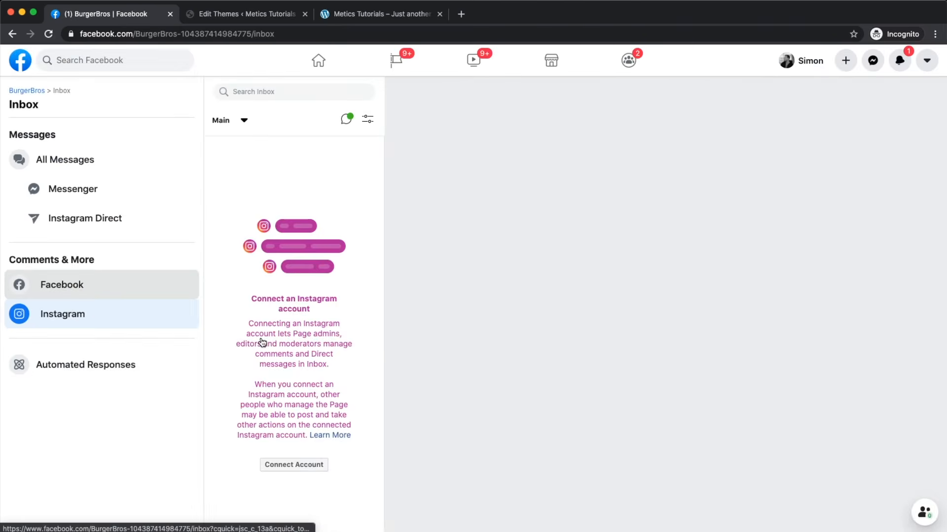
left_click(71, 156)
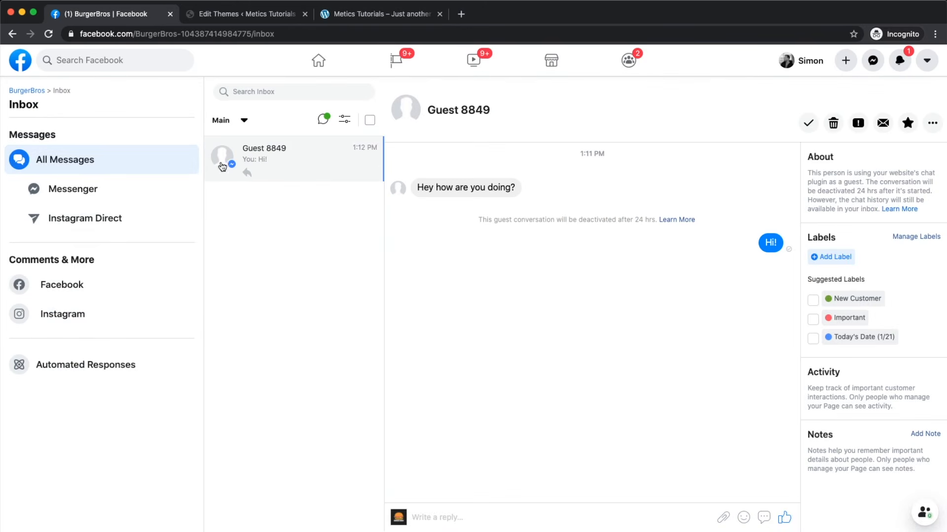
scroll(313, 121, "up", 5)
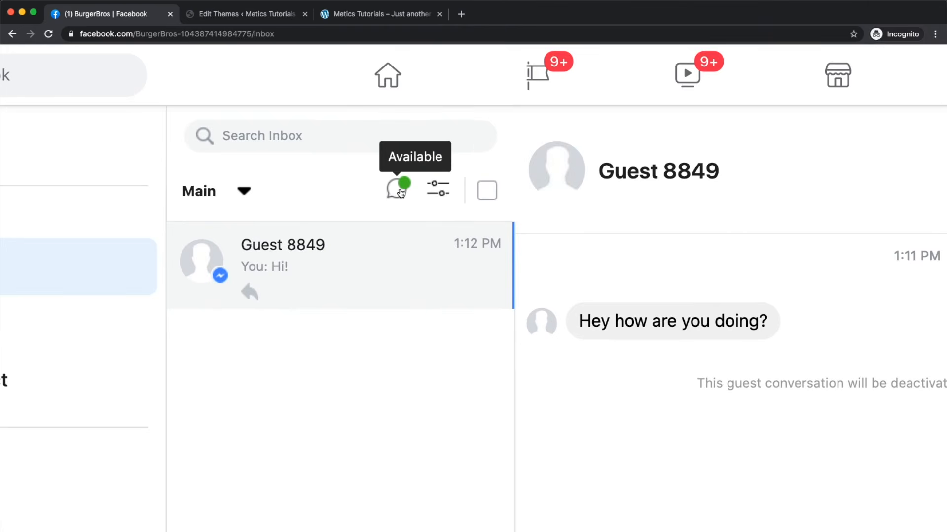
Step: Set the inbox status to Away, then back to Available
left_click(400, 192)
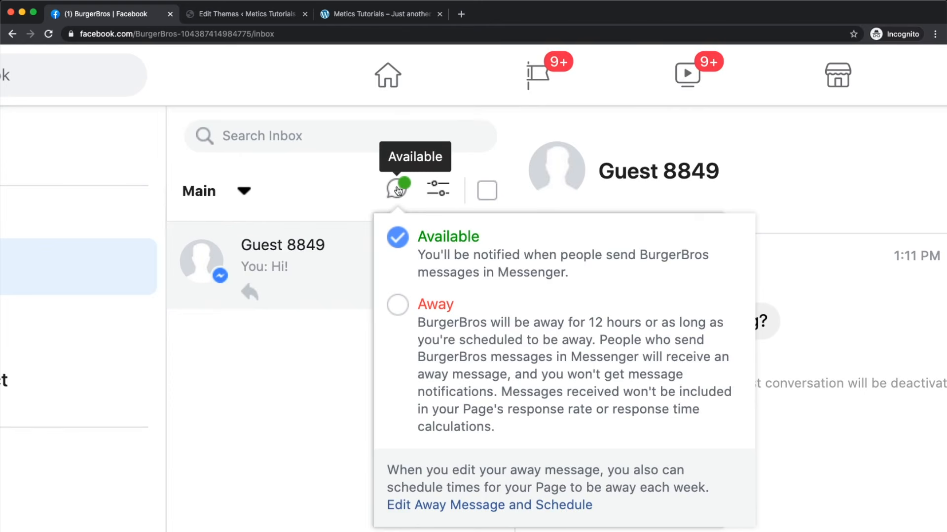
left_click(398, 305)
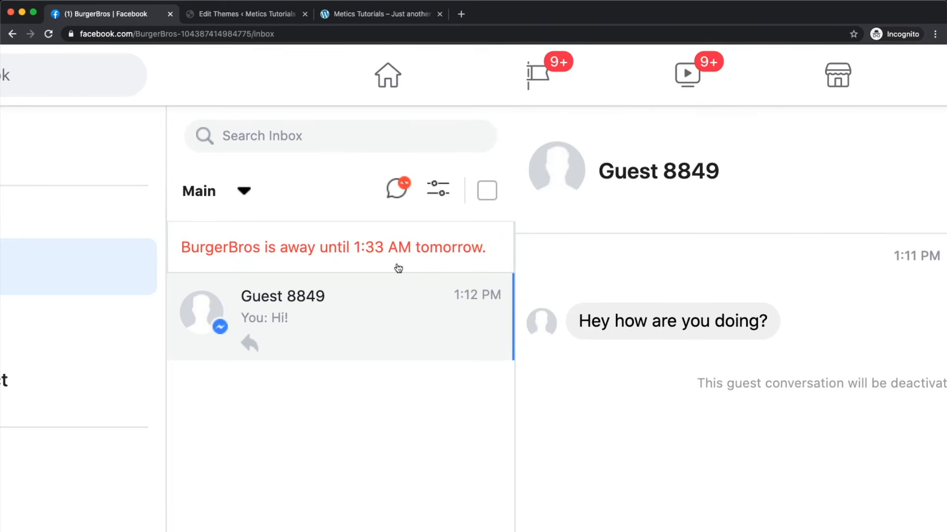
left_click(398, 189)
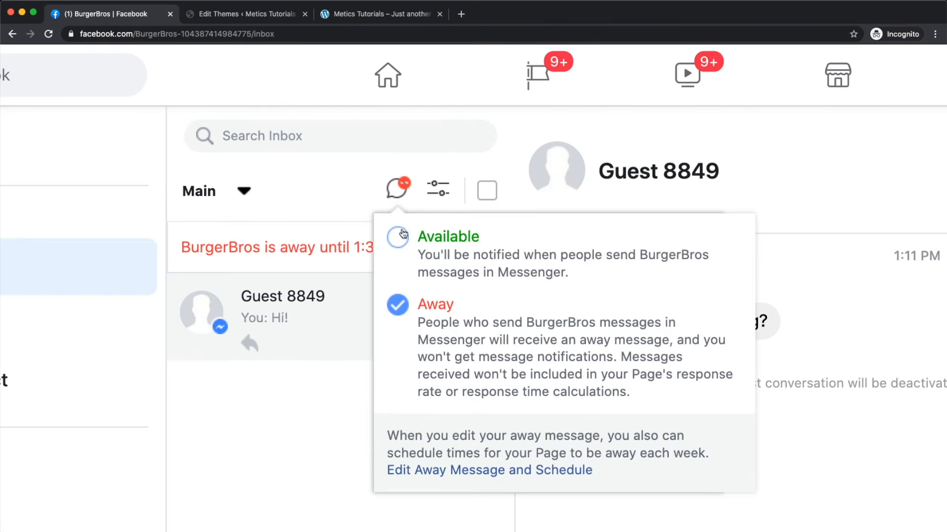
left_click(397, 241)
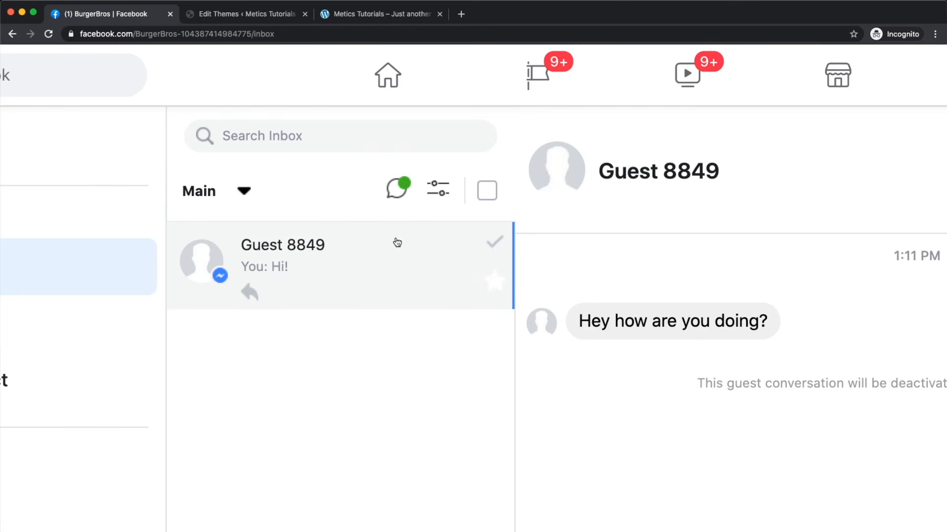
key("super+0")
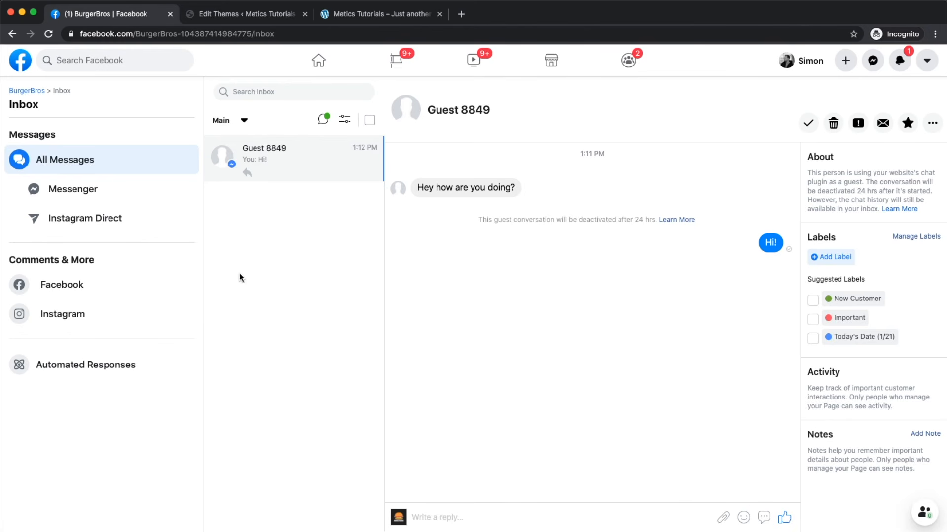
scroll(40, 434, "up", 5)
Step: Open the Away Message settings under Automated Responses and start editing it
left_click(172, 267)
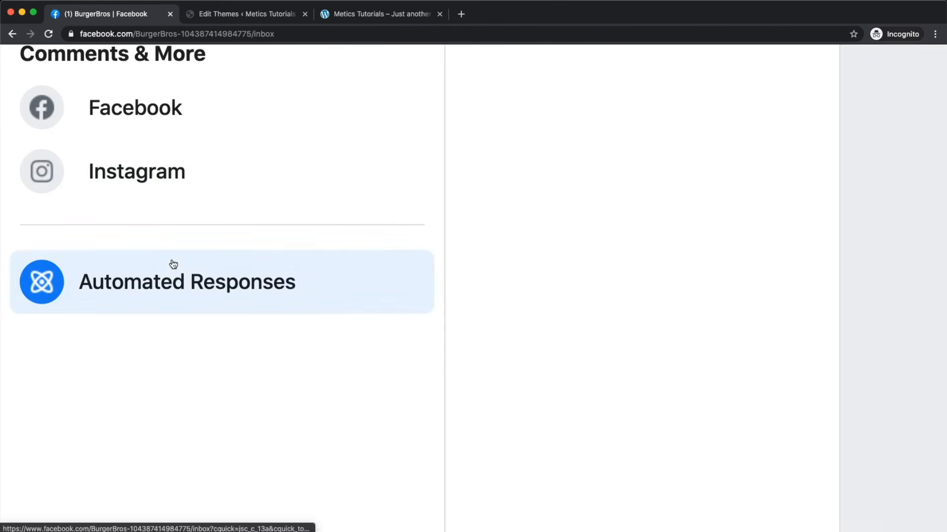
scroll(274, 331, "down", 5)
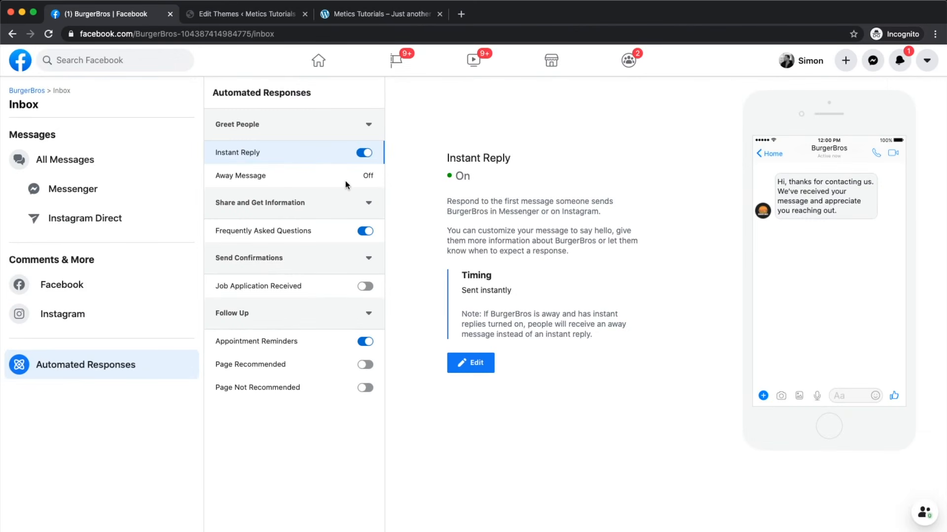
scroll(345, 182, "up", 5)
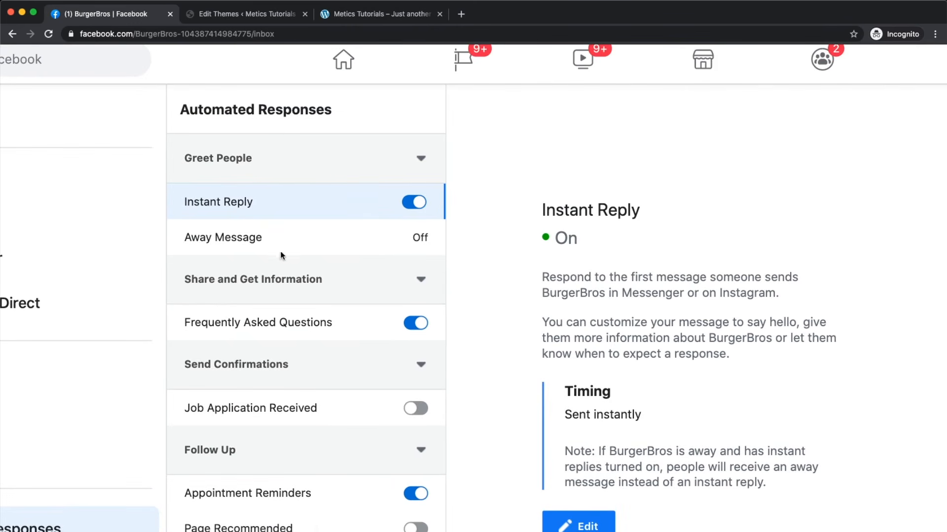
left_click(252, 229)
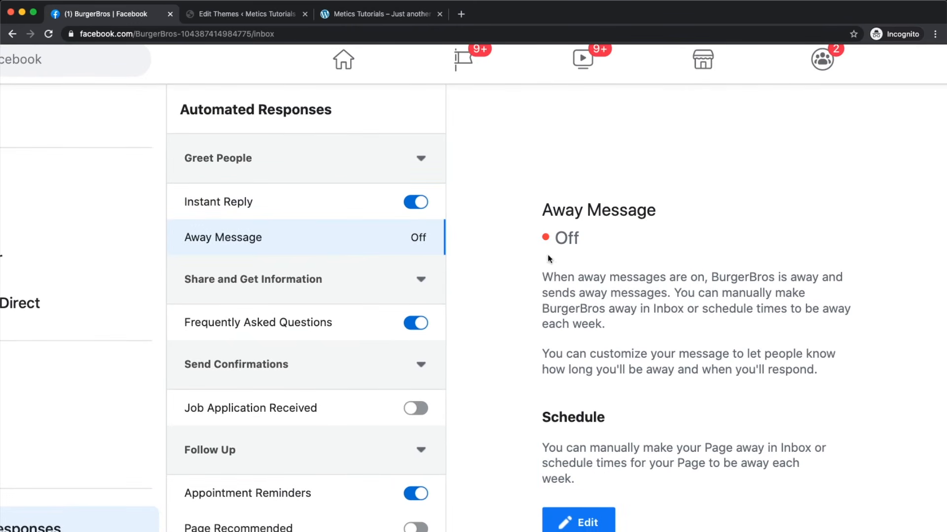
scroll(633, 309, "down", 3)
left_click(589, 382)
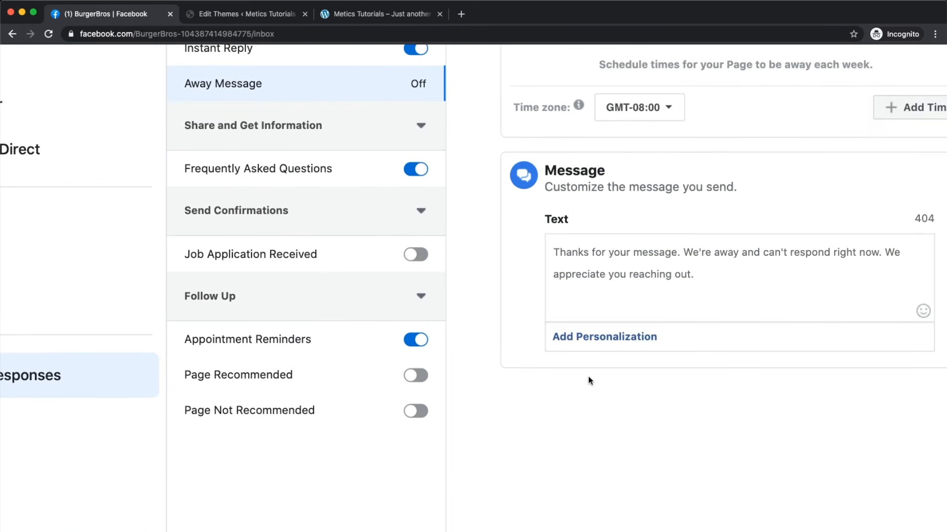
scroll(588, 380, "right", 5)
scroll(588, 380, "up", 3)
scroll(587, 377, "up", 1)
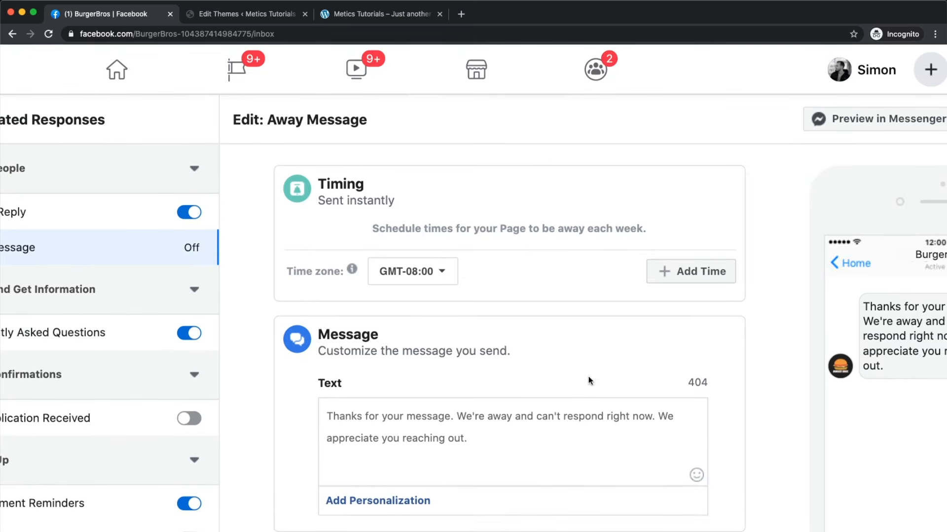
Step: Add a weekly away time slot covering all seven days, Sunday through Saturday
left_click(667, 272)
scroll(401, 357, "down", 5)
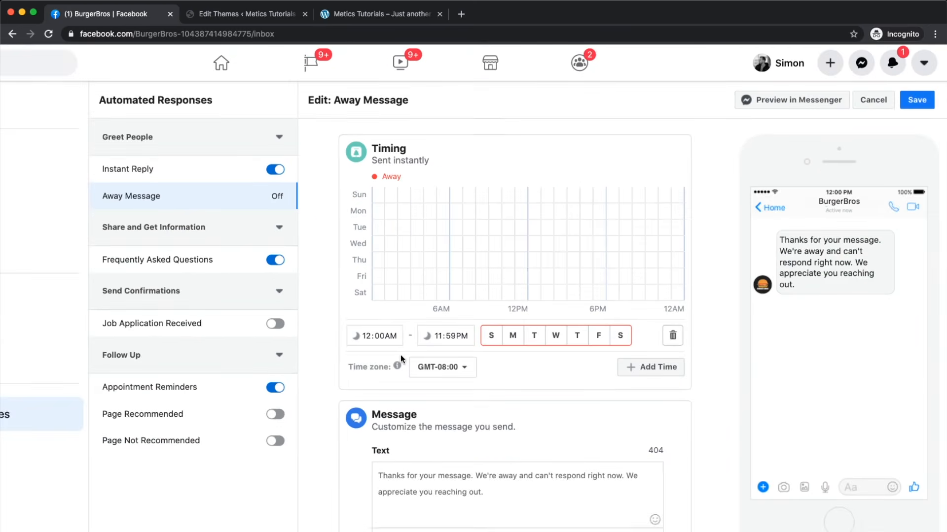
scroll(402, 357, "up", 5)
left_click(563, 323)
left_click(599, 320)
left_click(639, 319)
left_click(682, 318)
left_click(713, 321)
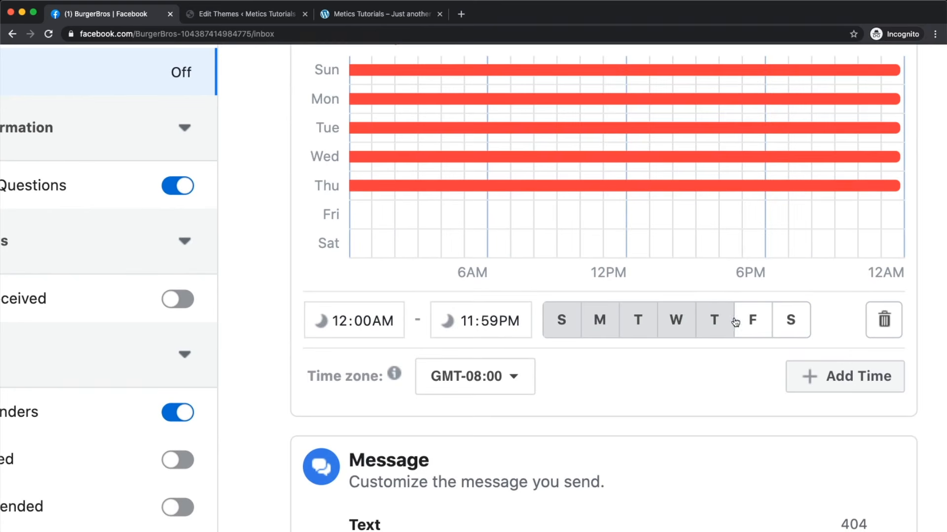
left_click(748, 322)
left_click(791, 328)
scroll(551, 332, "down", 5)
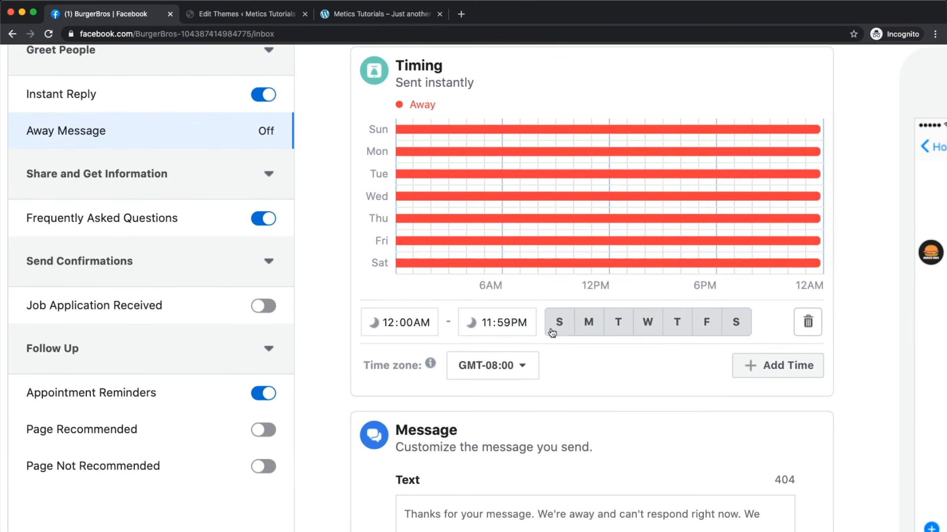
Step: Set the away slot to run from 10:00PM to 8:00AM
left_click(395, 324)
type("10")
left_click(417, 325)
key("p")
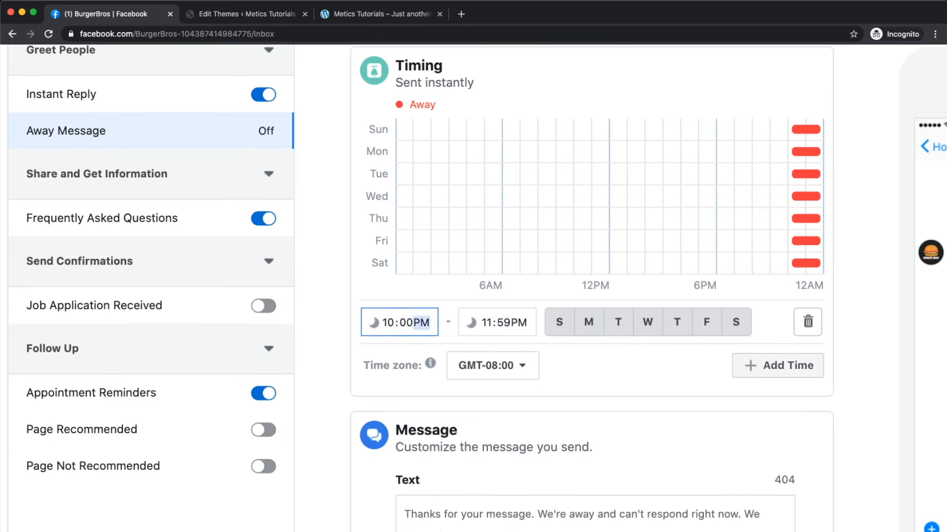
left_click(486, 324)
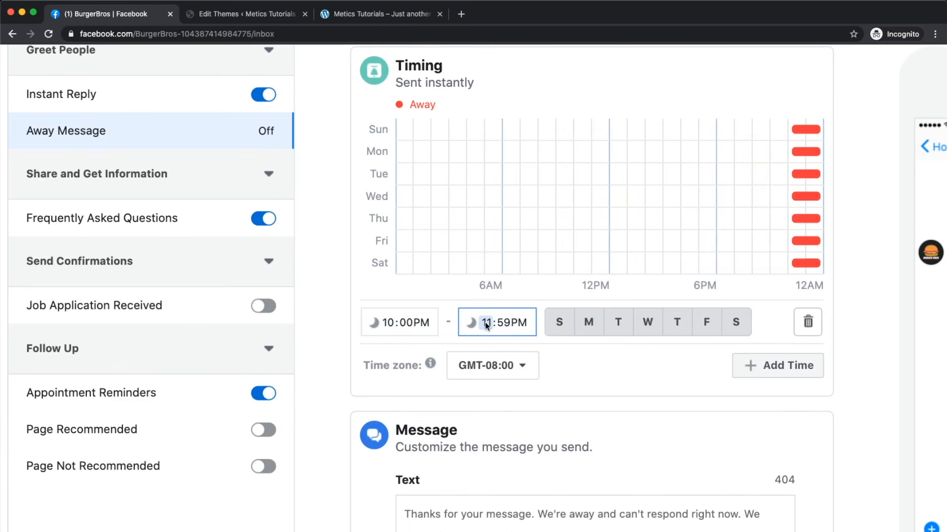
type("8")
left_click(502, 323)
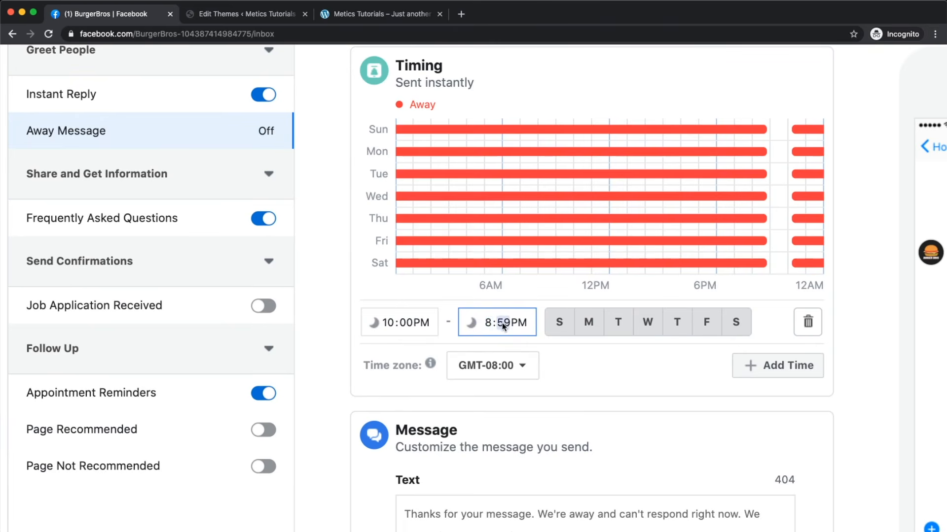
type("0")
left_click(514, 324)
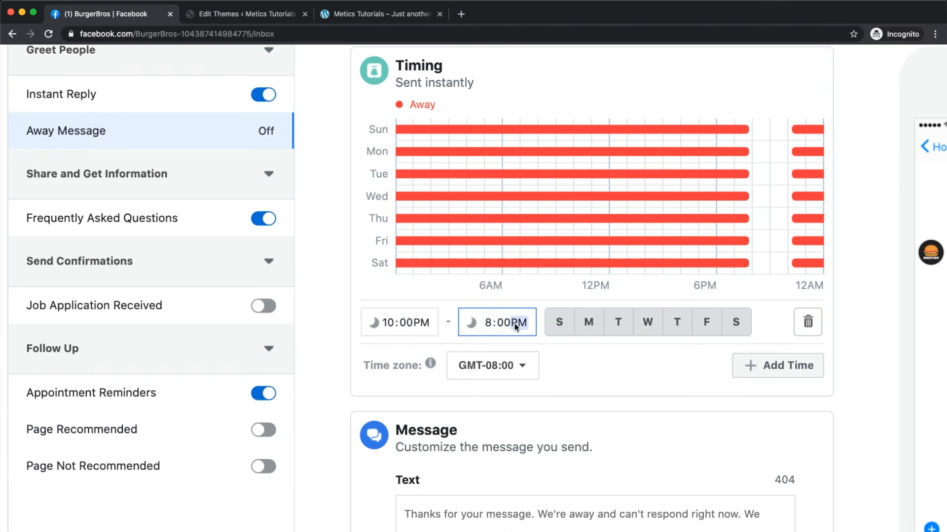
key("a")
left_click(700, 365)
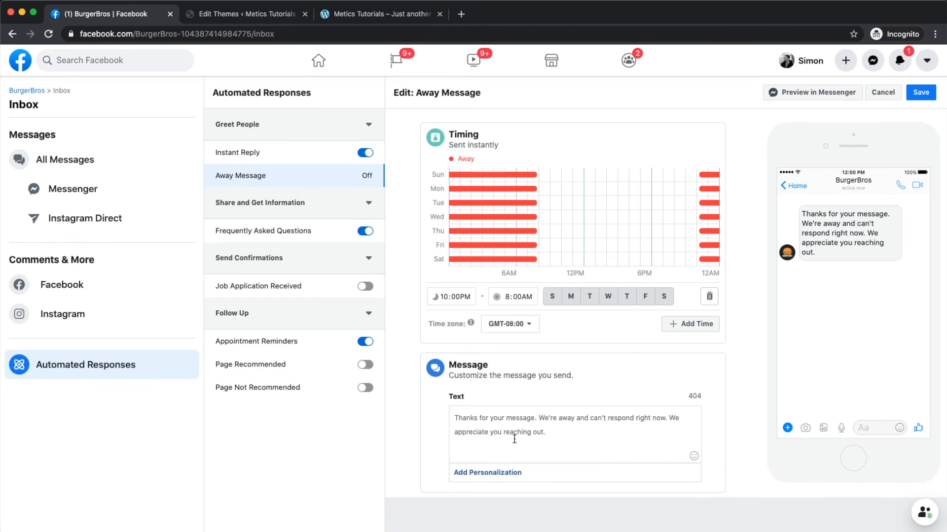
Step: Select the away message text, then go back to the BurgerBros page home
scroll(565, 345, "up", 5)
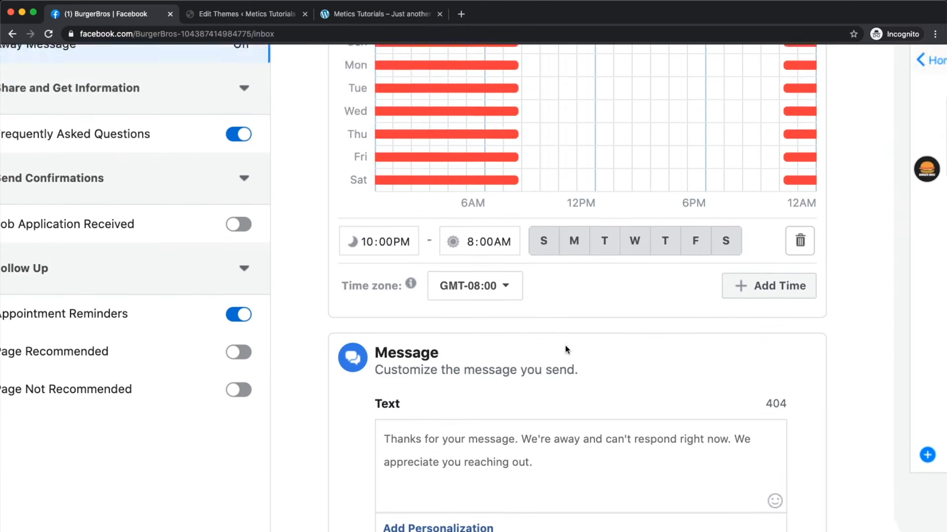
scroll(565, 345, "down", 2)
left_click(556, 376)
key("ctrl+a")
left_click(545, 362)
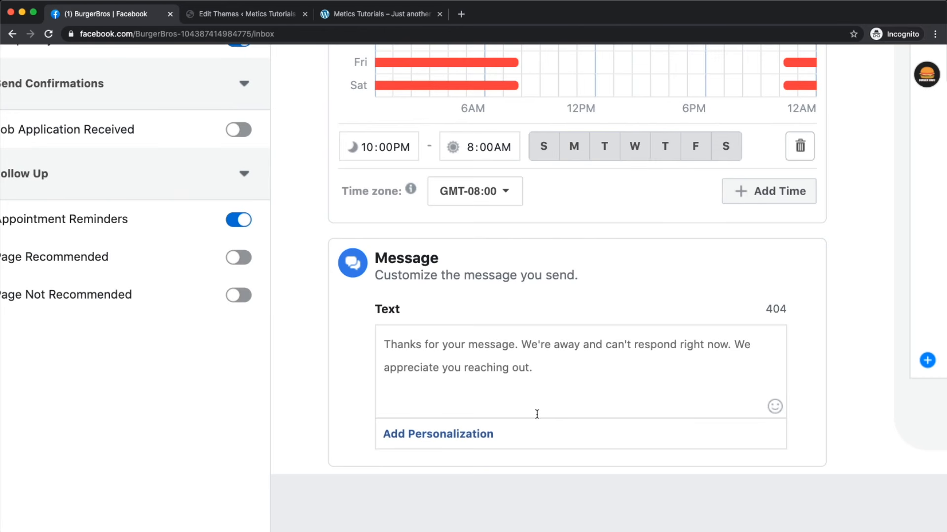
scroll(537, 414, "down", 5)
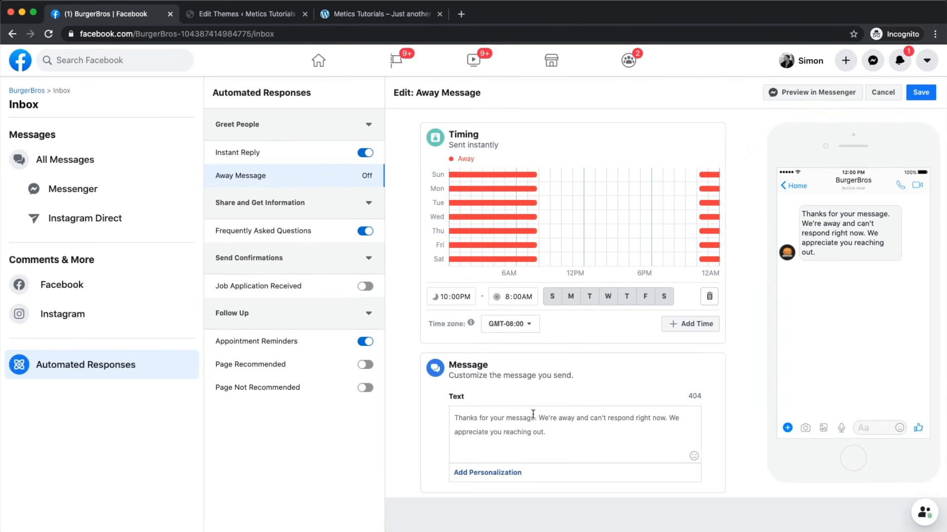
left_click(15, 91)
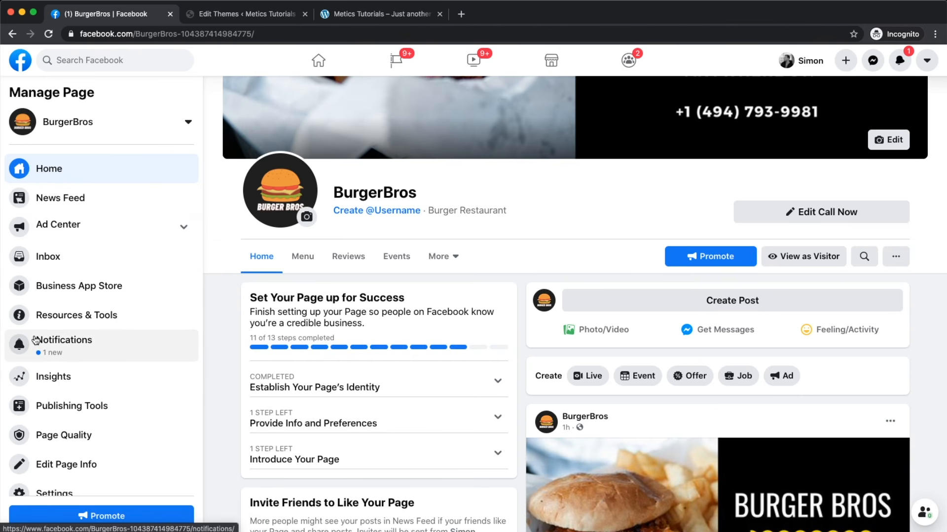
scroll(45, 388, "up", 5)
scroll(43, 388, "down", 1)
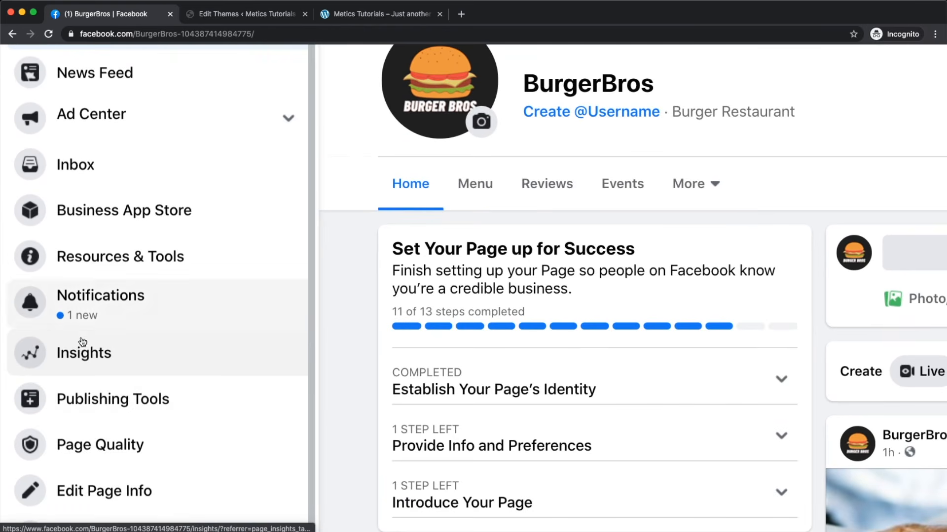
left_click(97, 360)
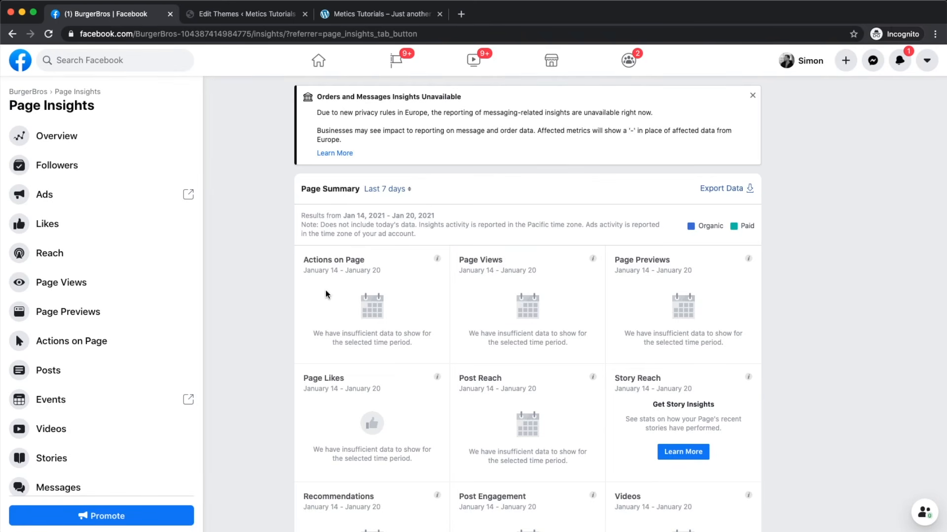
left_click(70, 259)
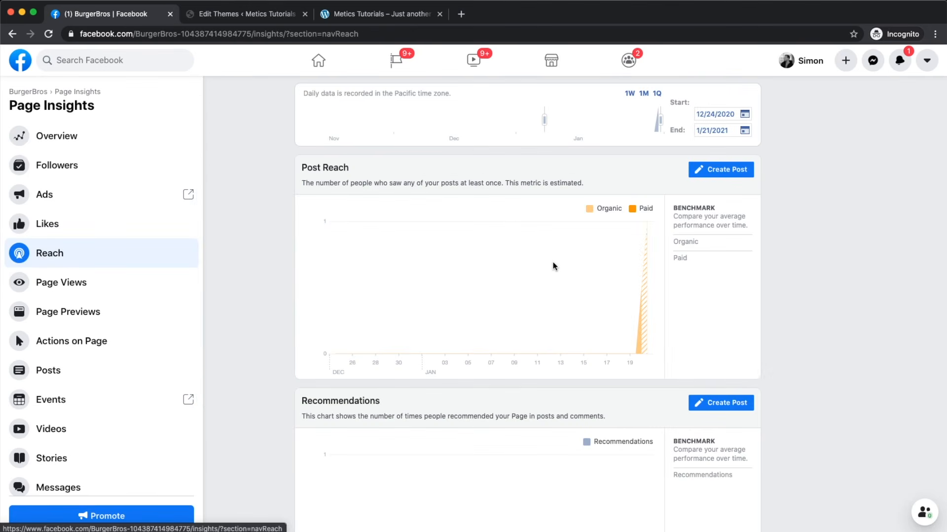
mouse_move(554, 327)
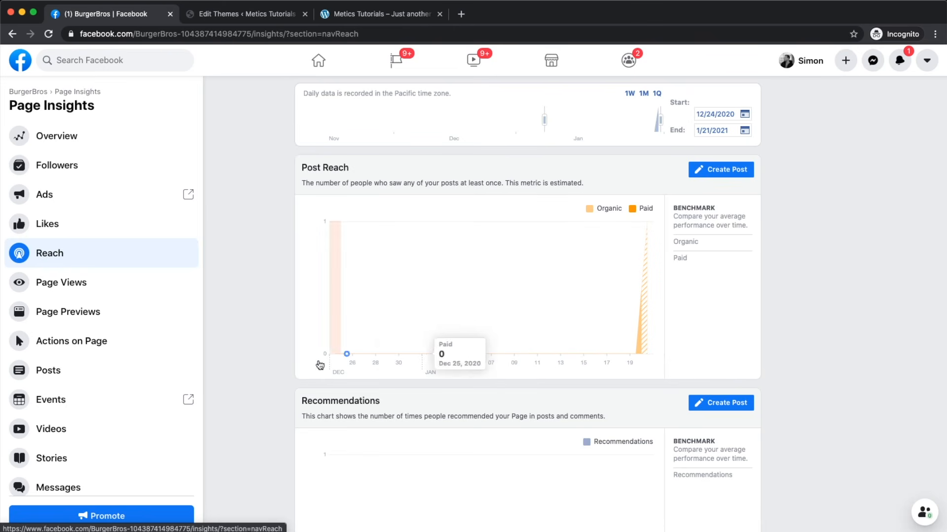
left_click(27, 93)
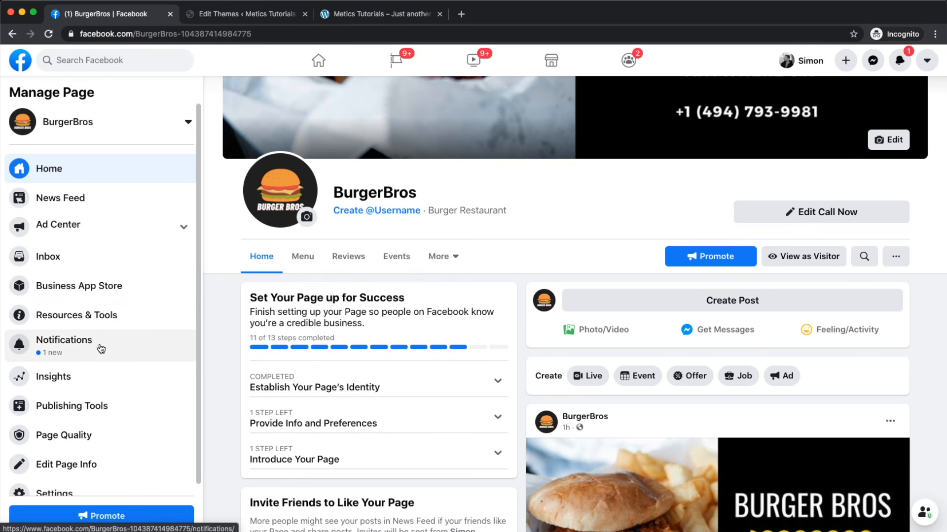
scroll(104, 345, "down", 1)
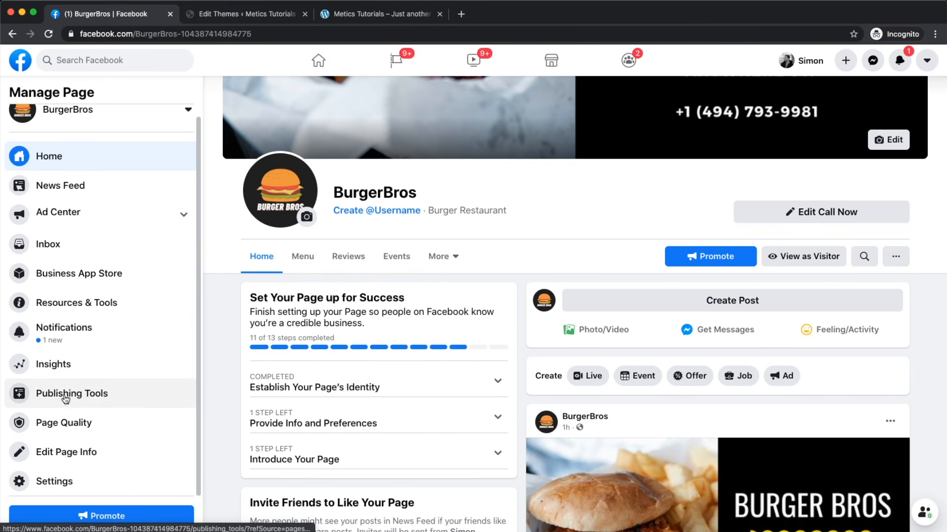
Step: From Publishing Tools' Scheduled Posts, create a new post with the text 'fewfwegfwge'
scroll(37, 399, "up", 3)
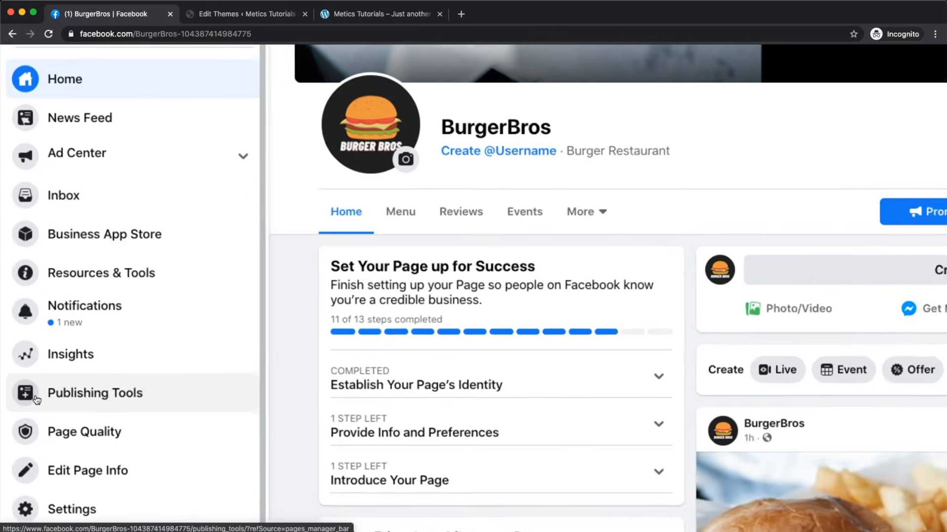
left_click(58, 393)
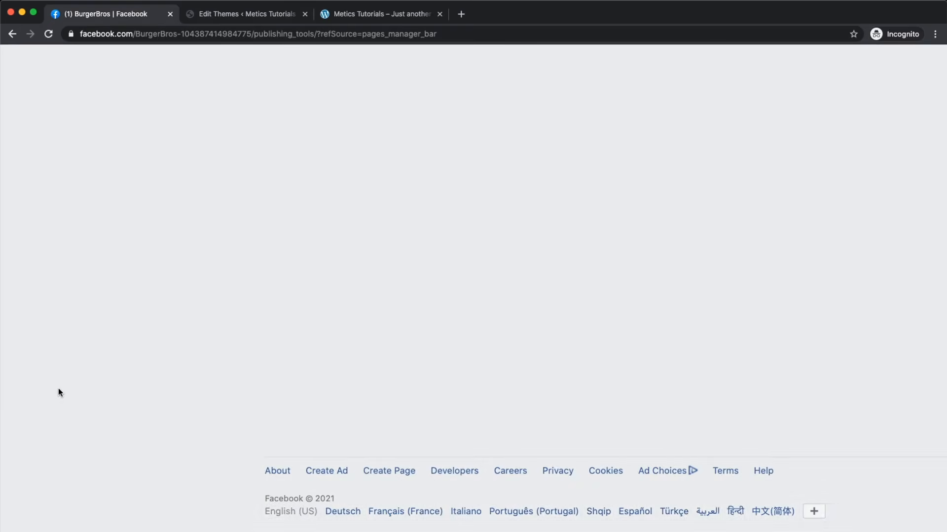
scroll(12, 245, "down", 3)
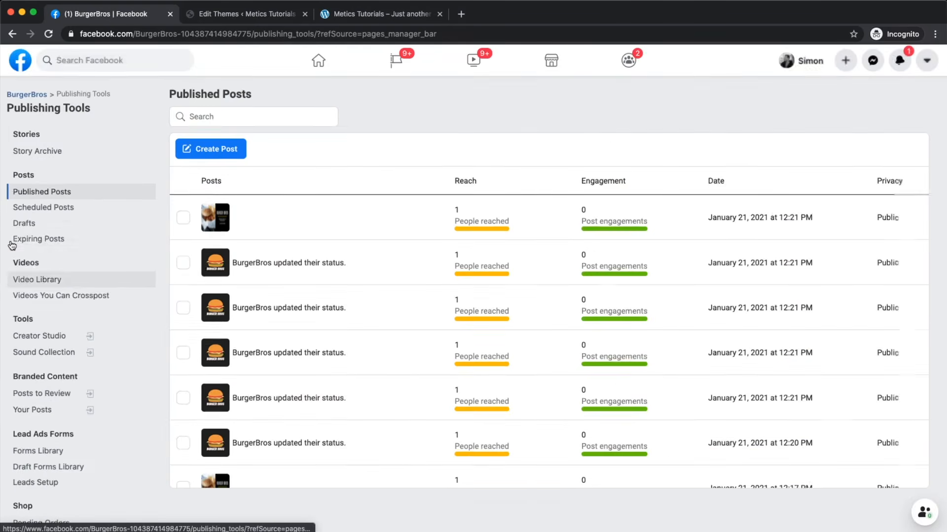
scroll(29, 207, "up", 3)
left_click(69, 210)
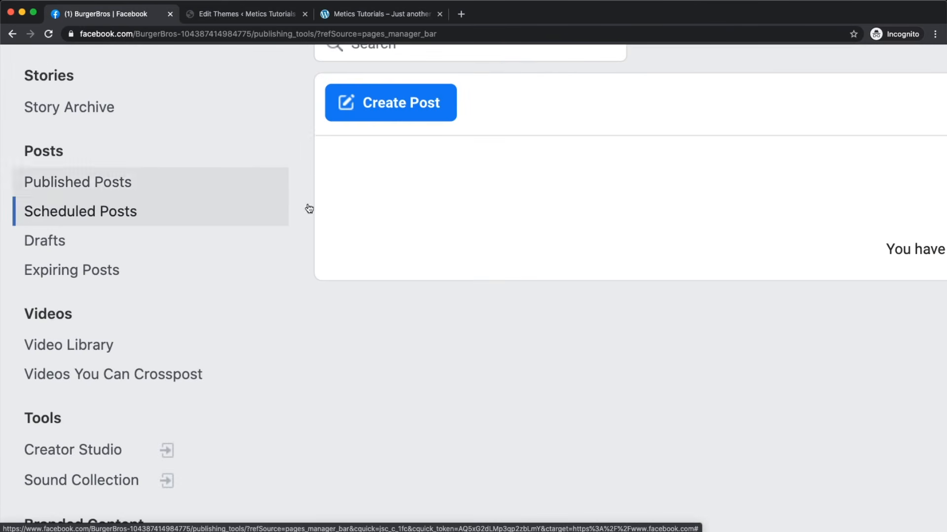
scroll(306, 207, "down", 3)
left_click(205, 154)
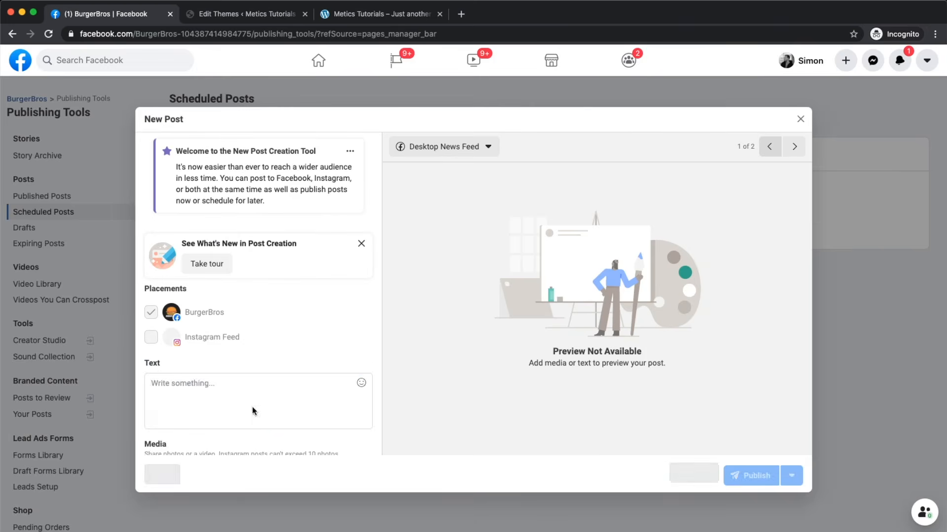
left_click(253, 409)
type("fewfwegfwge")
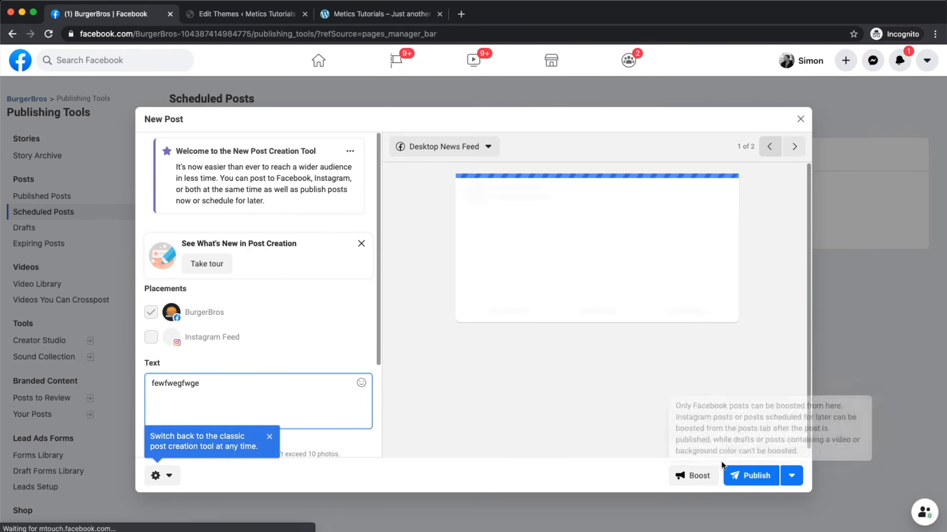
Step: Set a Jan 21, 2021 schedule date, then cancel the post unscheduled and return home
scroll(758, 484, "up", 4)
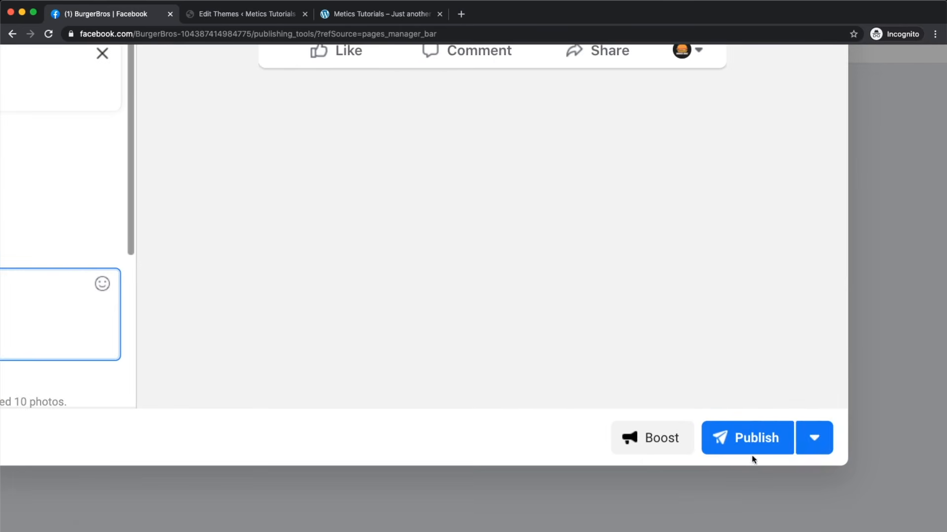
left_click(816, 439)
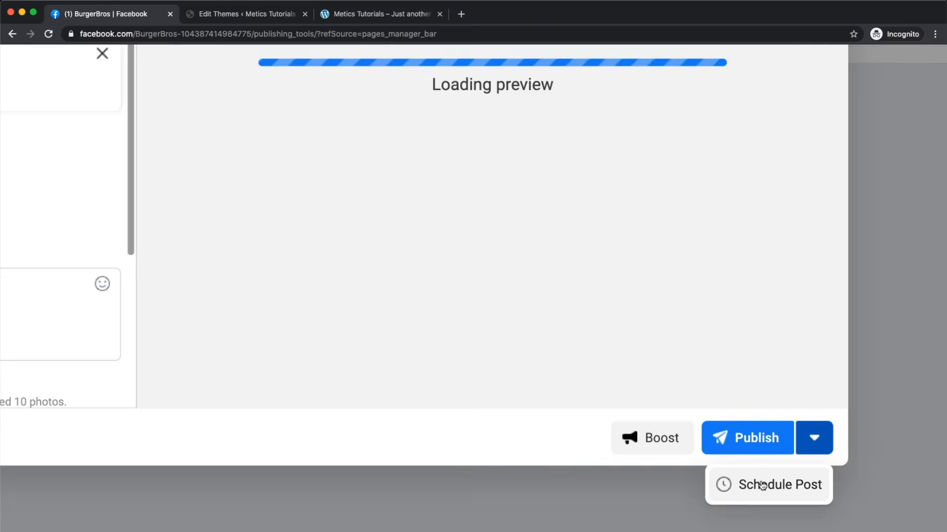
left_click(769, 486)
scroll(612, 464, "down", 4)
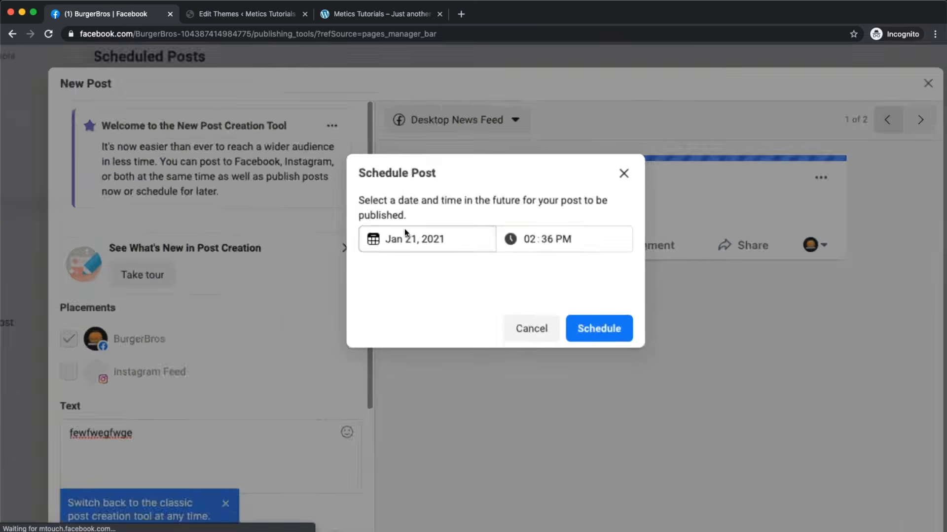
scroll(404, 229, "up", 4)
left_click(410, 236)
left_click(631, 281)
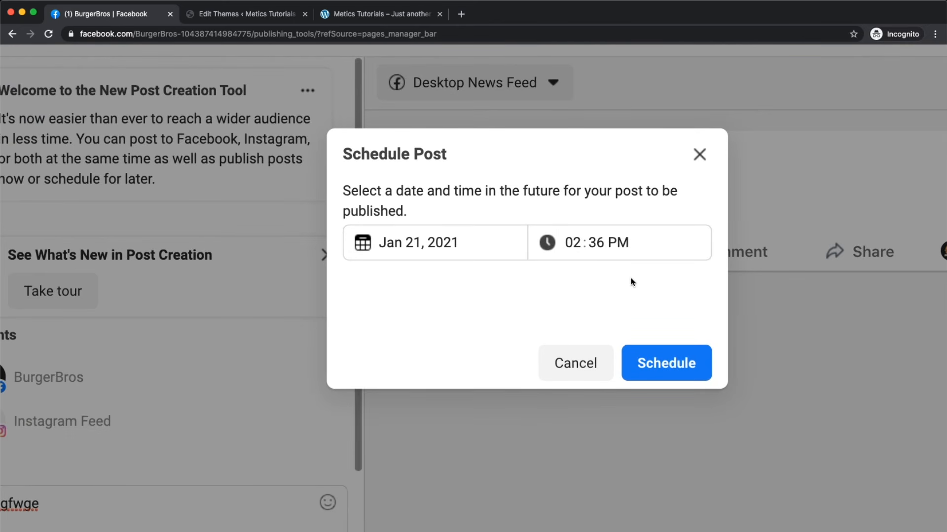
left_click(699, 154)
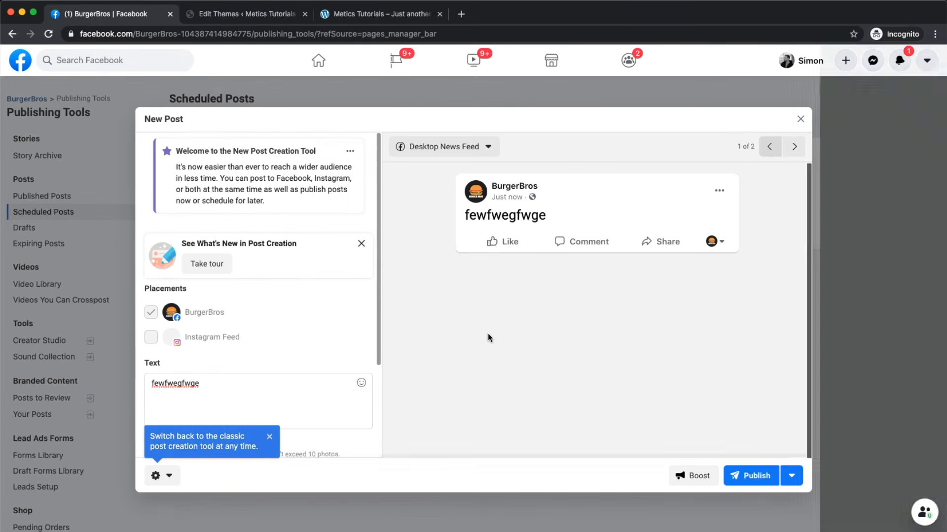
left_click(800, 119)
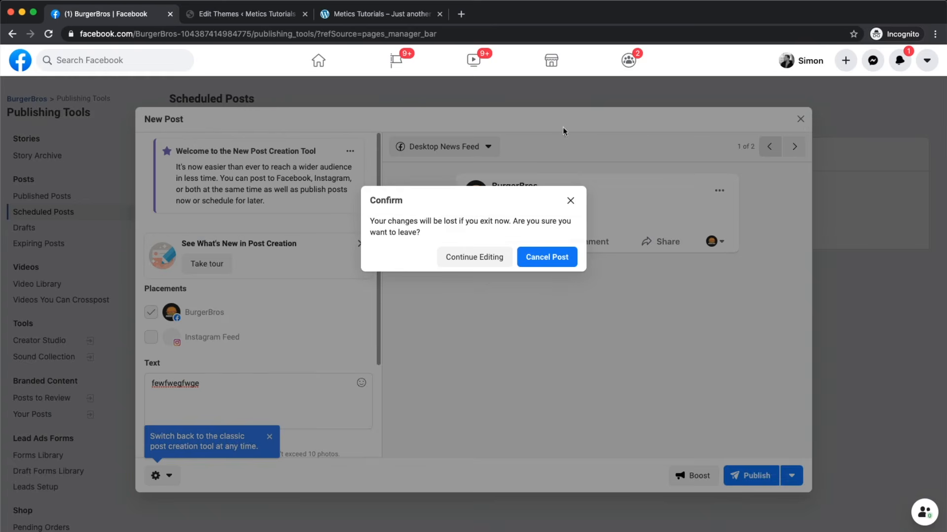
left_click(547, 257)
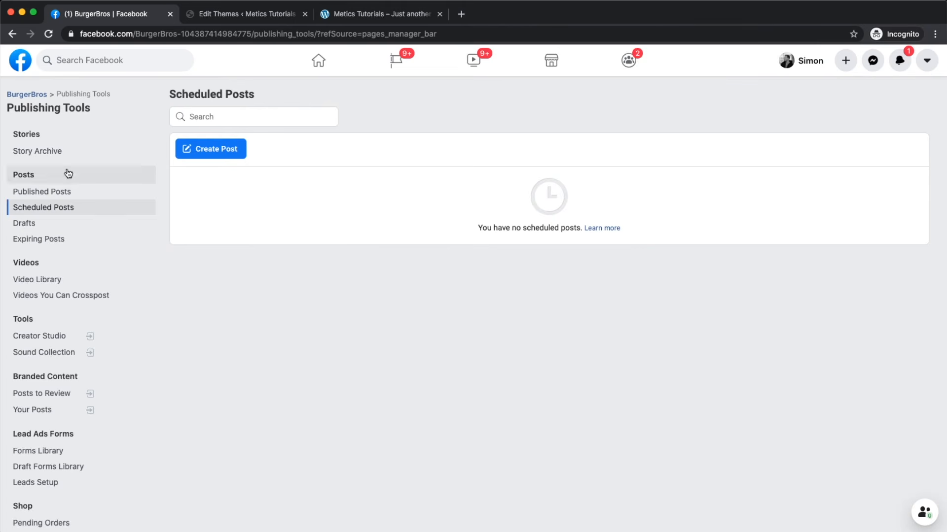
left_click(26, 94)
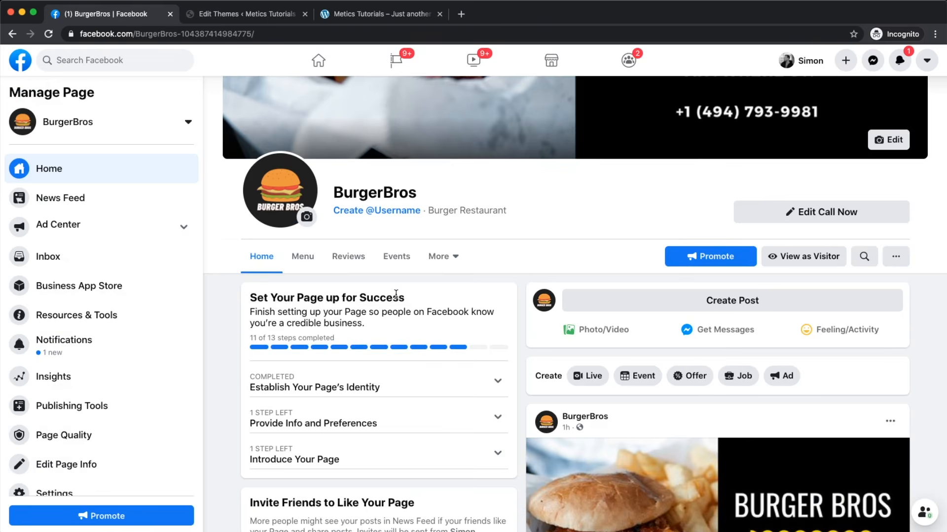
scroll(395, 294, "up", 2)
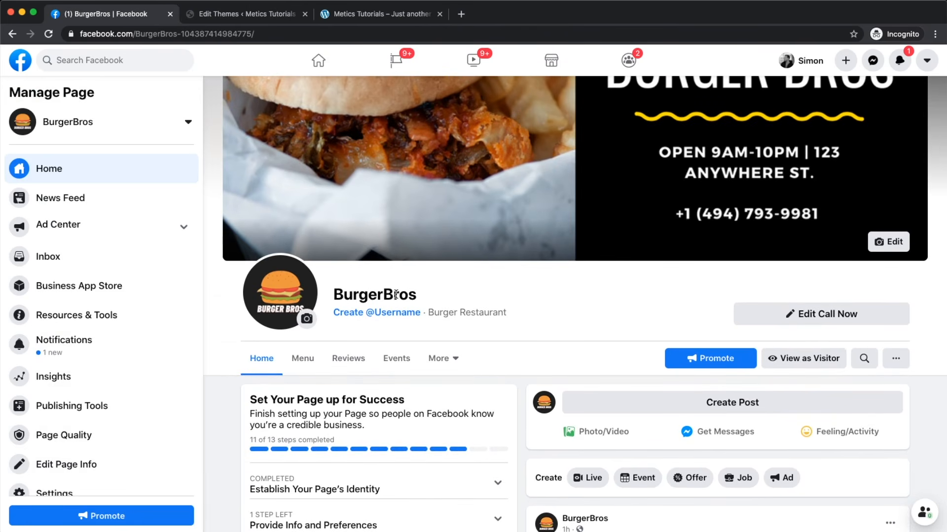
left_click(820, 364)
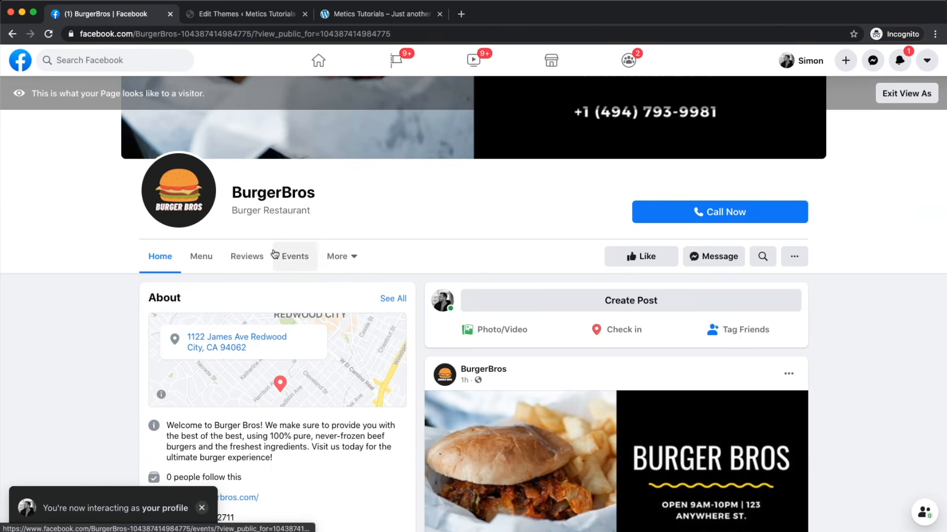
scroll(274, 254, "down", 3)
scroll(275, 254, "down", 7)
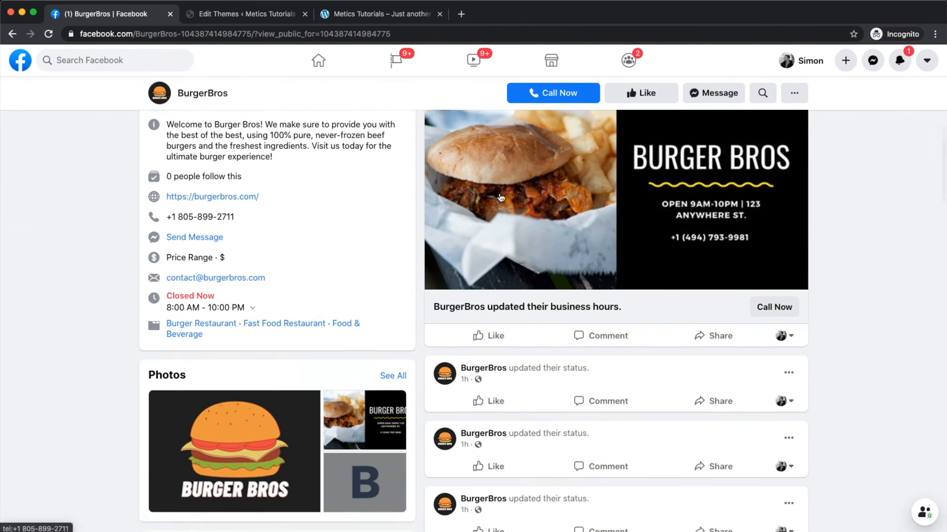
scroll(499, 192, "up", 10)
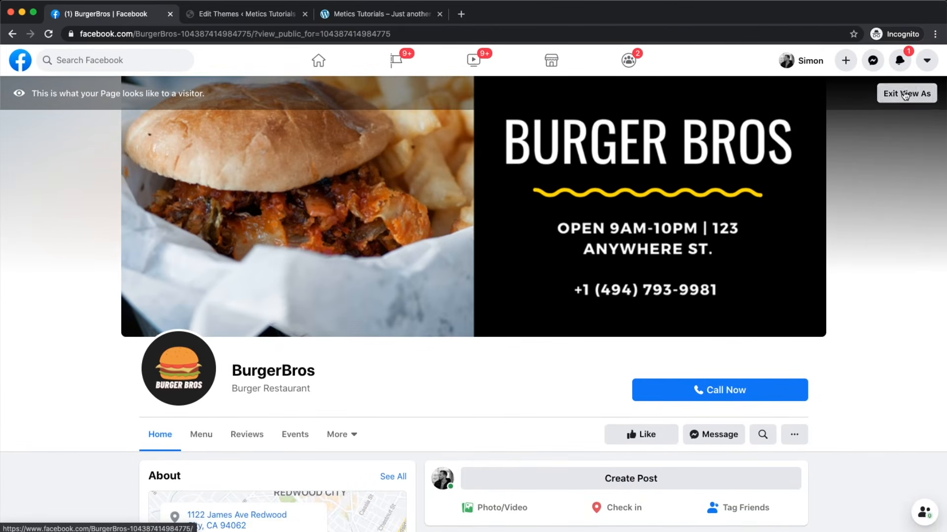
left_click(905, 93)
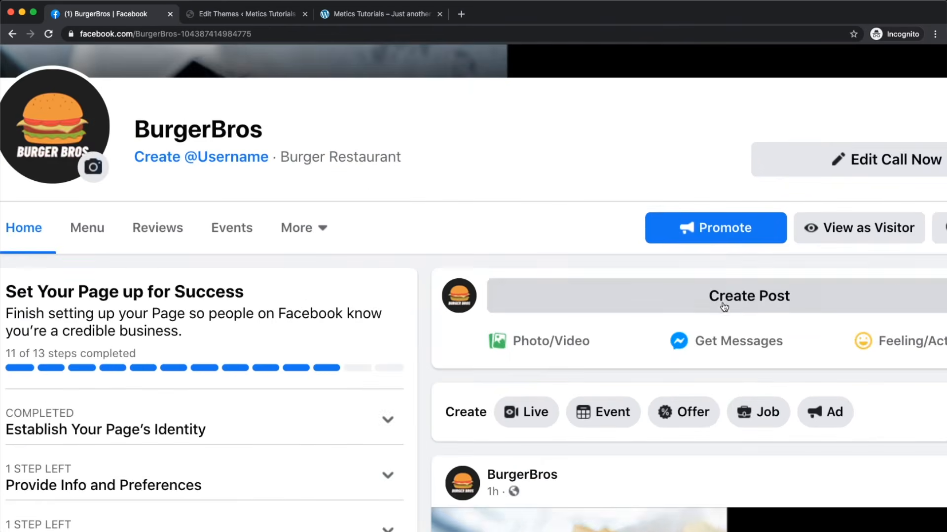
left_click(707, 306)
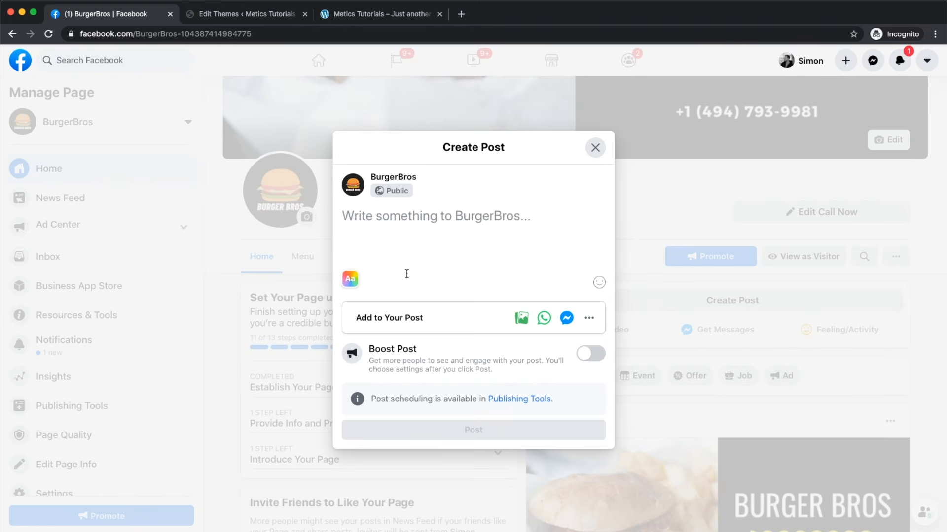
left_click(595, 147)
scroll(414, 256, "down", 5)
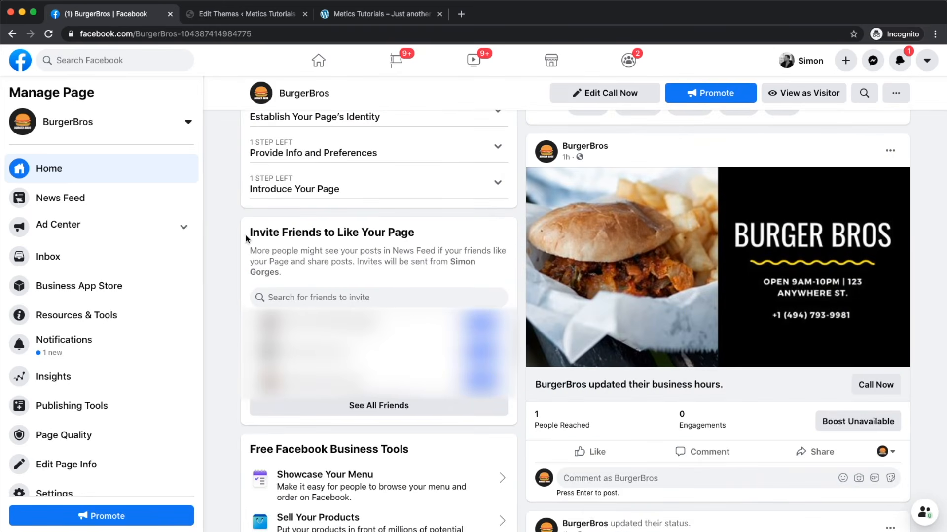
Step: From the Invite Friends list, choose Select All and send invites to all 503 friends
left_click_drag(248, 232, 419, 233)
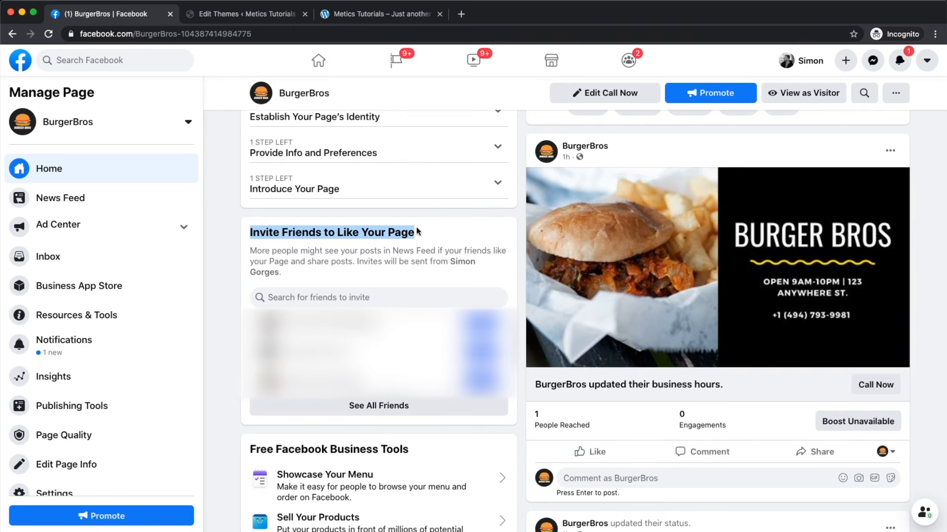
left_click(372, 417)
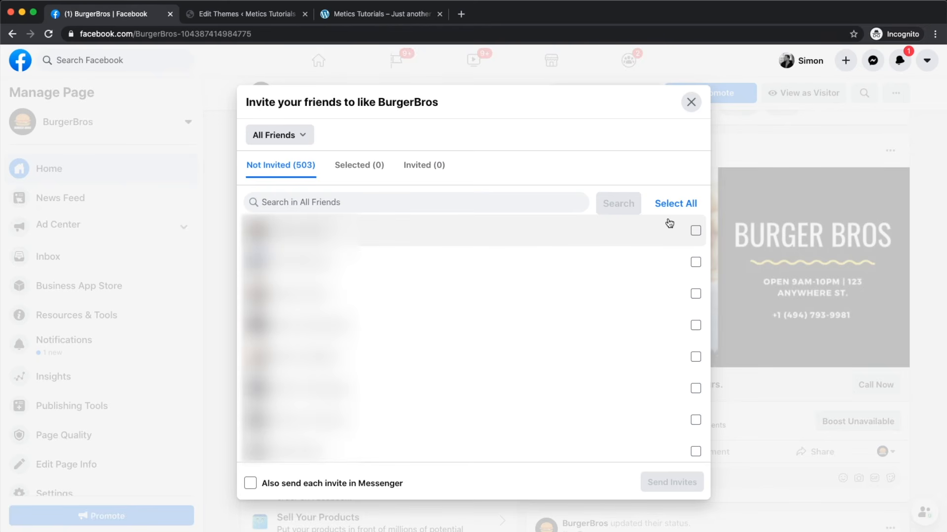
left_click(696, 230)
left_click(695, 261)
left_click(696, 231)
left_click(696, 262)
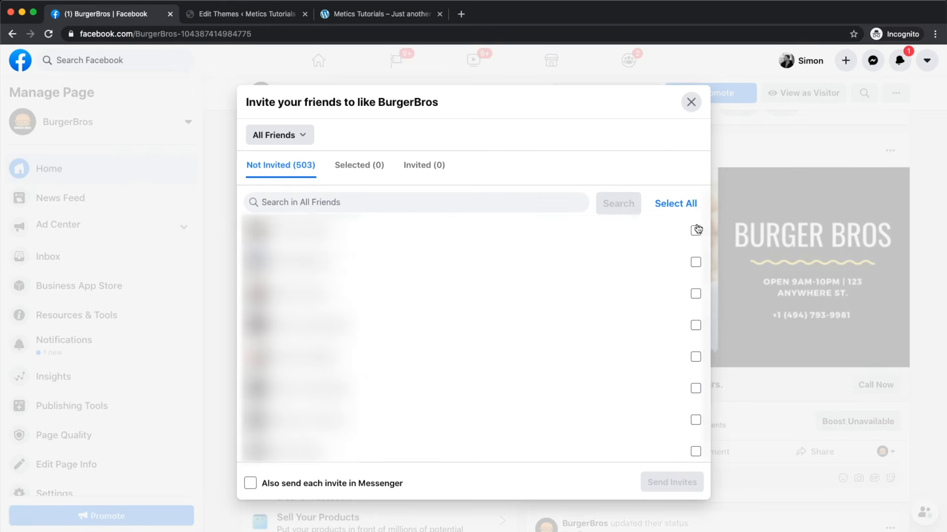
left_click(674, 204)
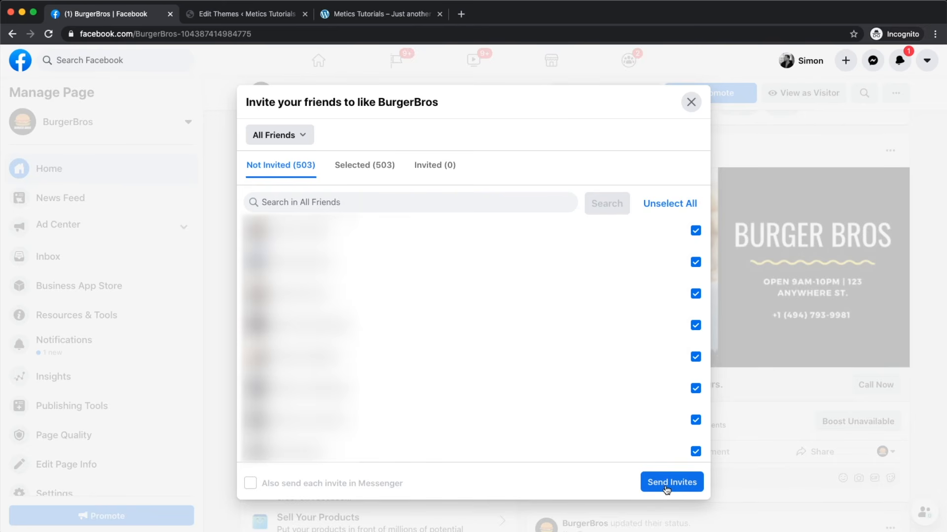
left_click(691, 102)
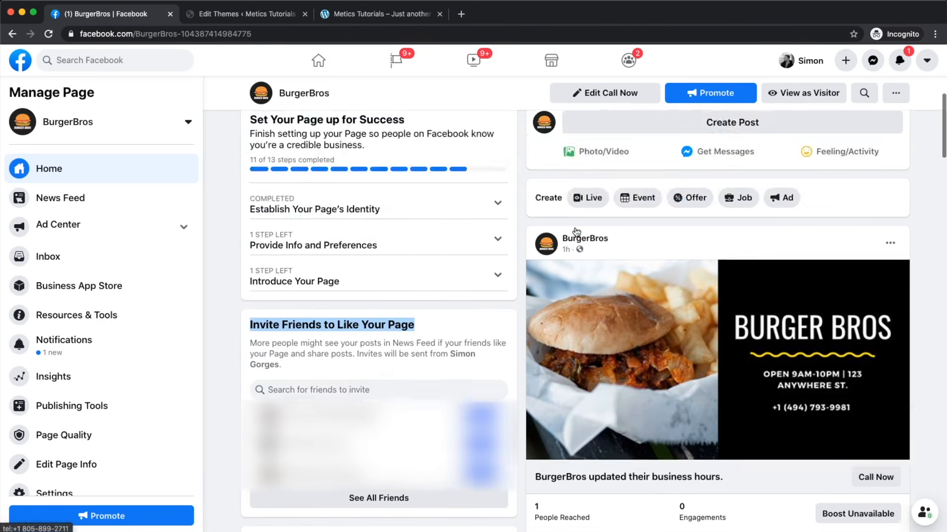
scroll(576, 232, "up", 7)
scroll(374, 403, "up", 5)
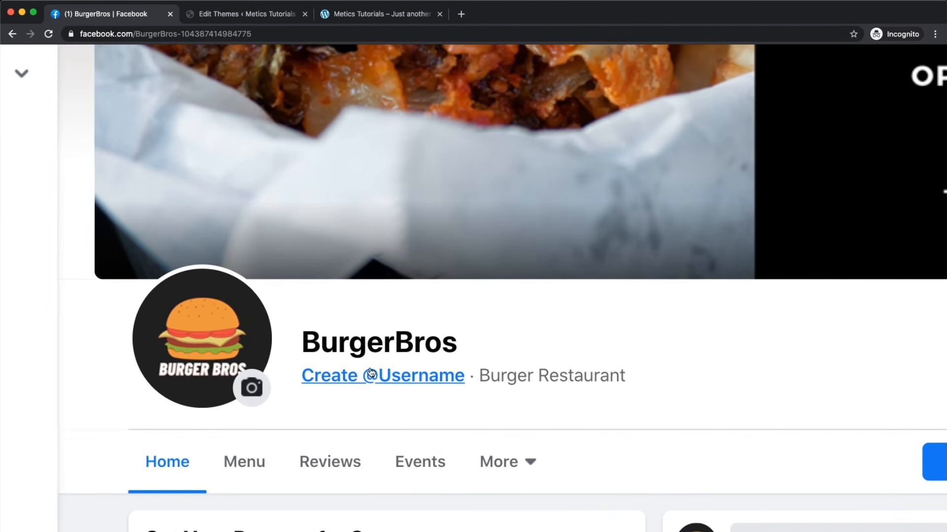